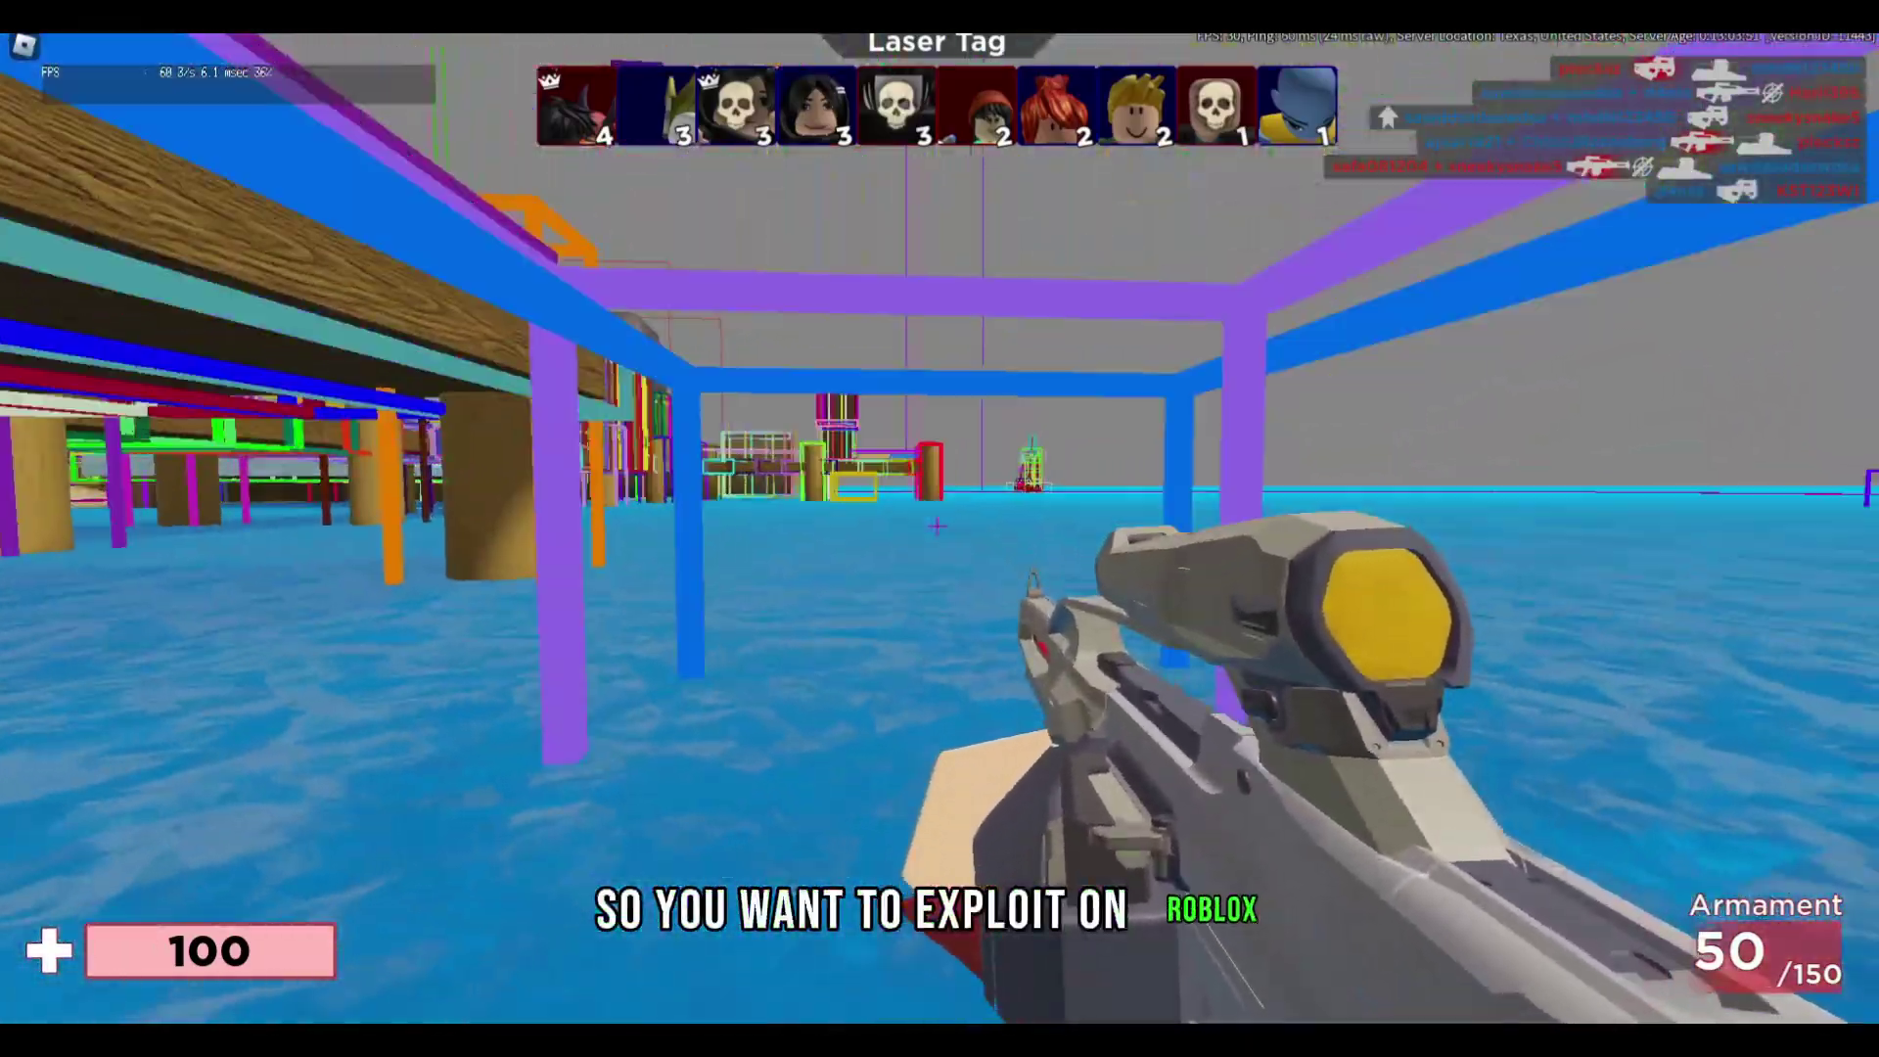
{"action": "key", "text": "w"}
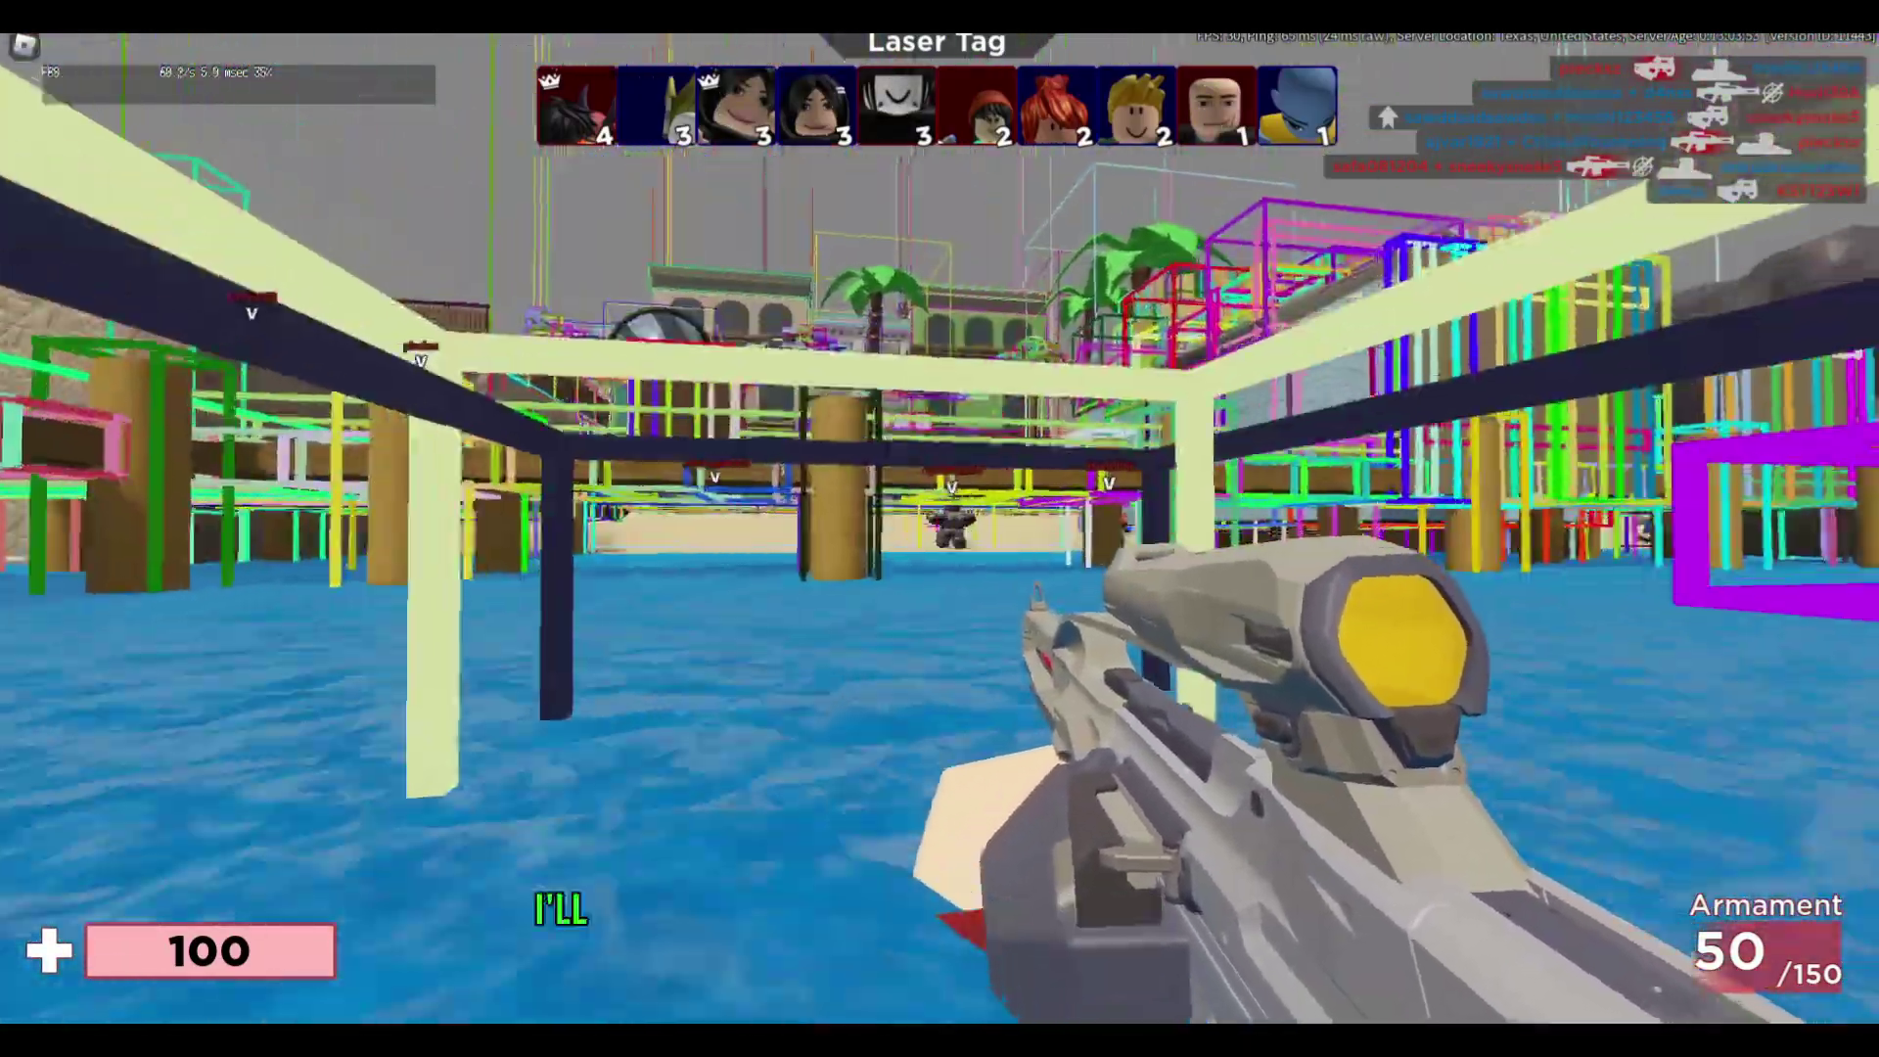
{"action": "key", "text": "w"}
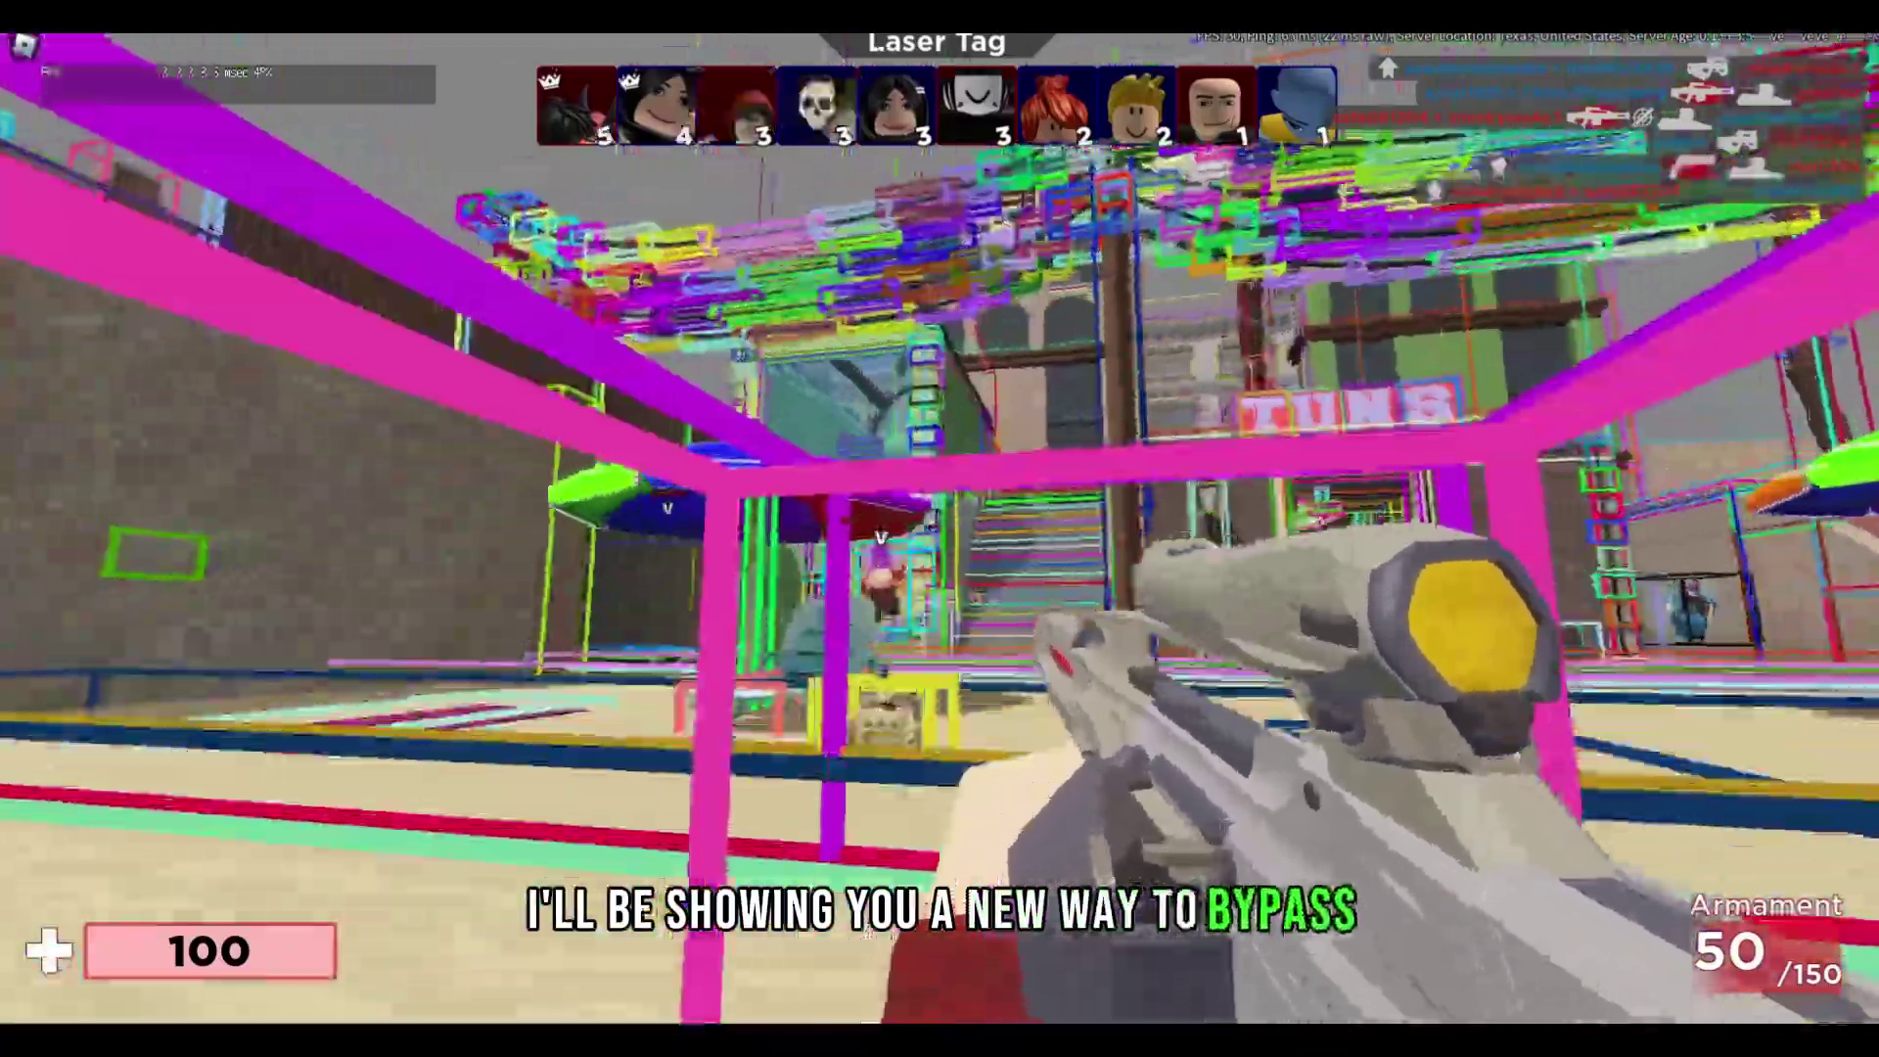
{"action": "key", "text": "w"}
{"action": "left_click", "coordinate": [940, 529]}
{"action": "key", "text": "s"}
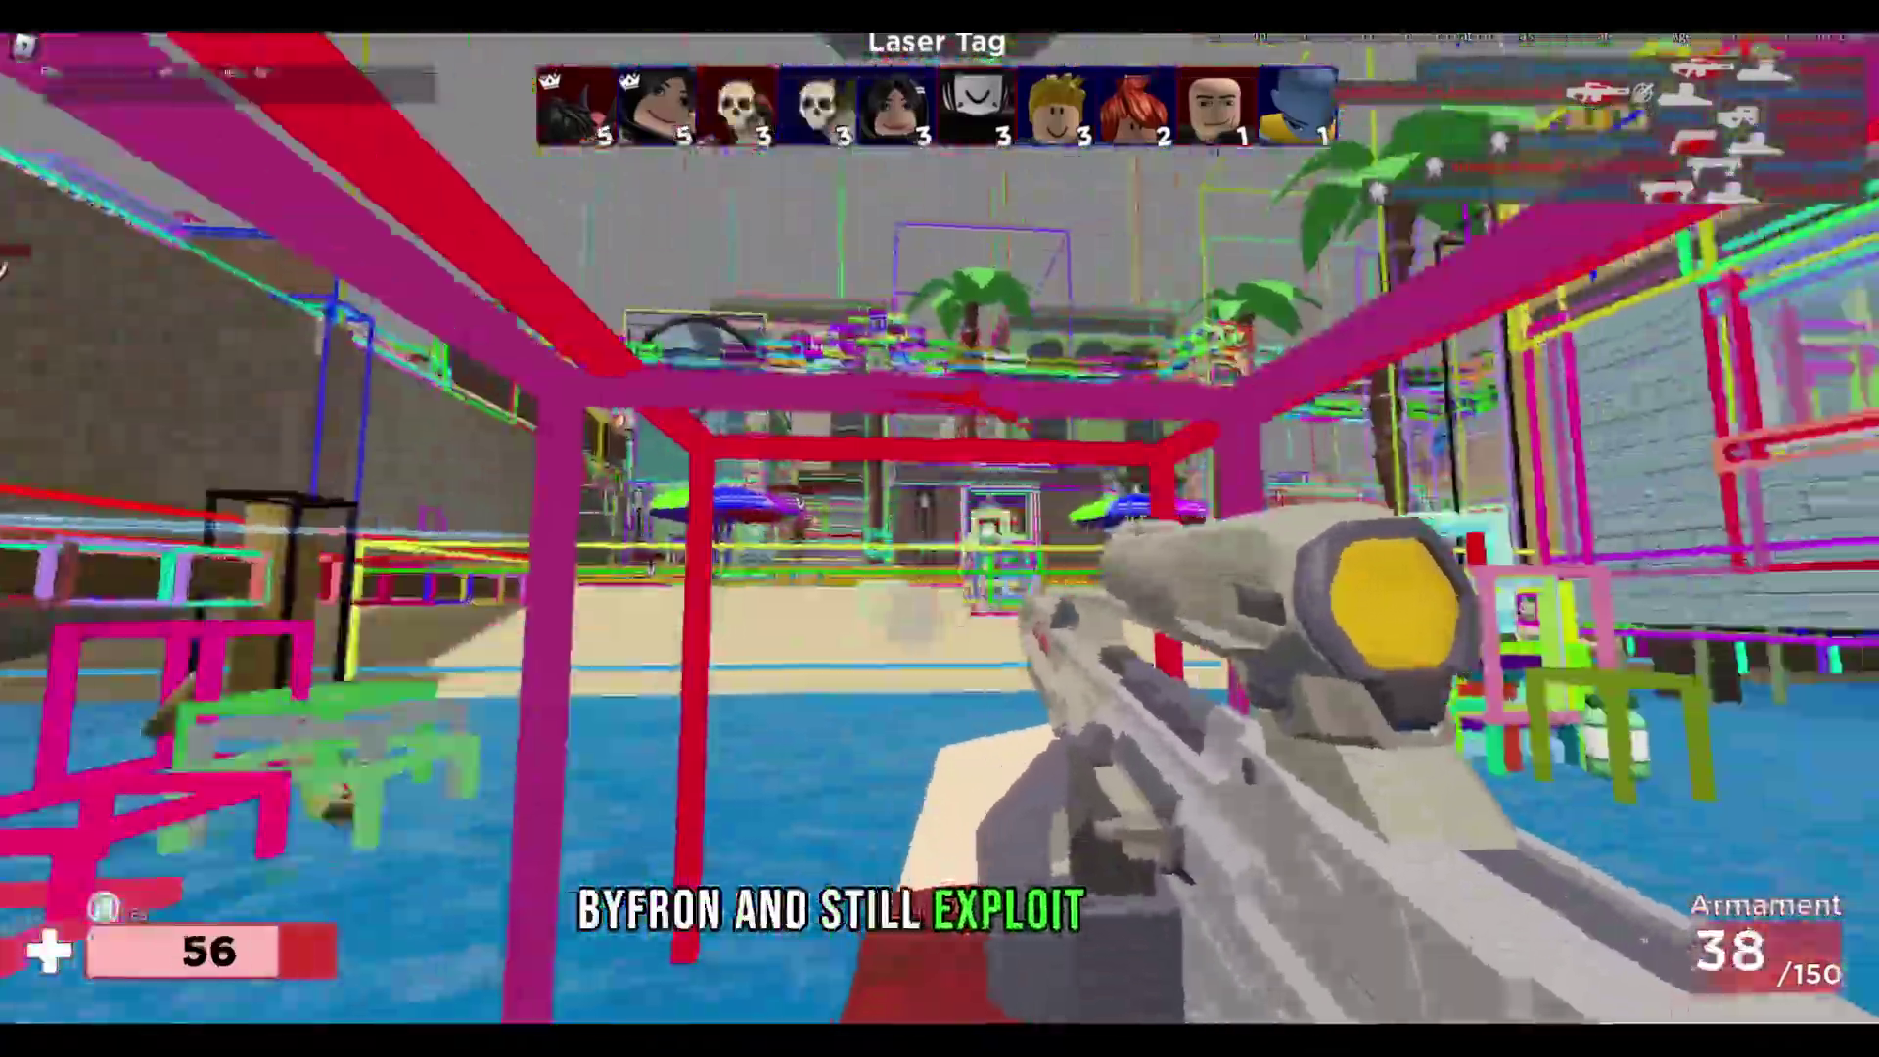
{"action": "key", "text": "w"}
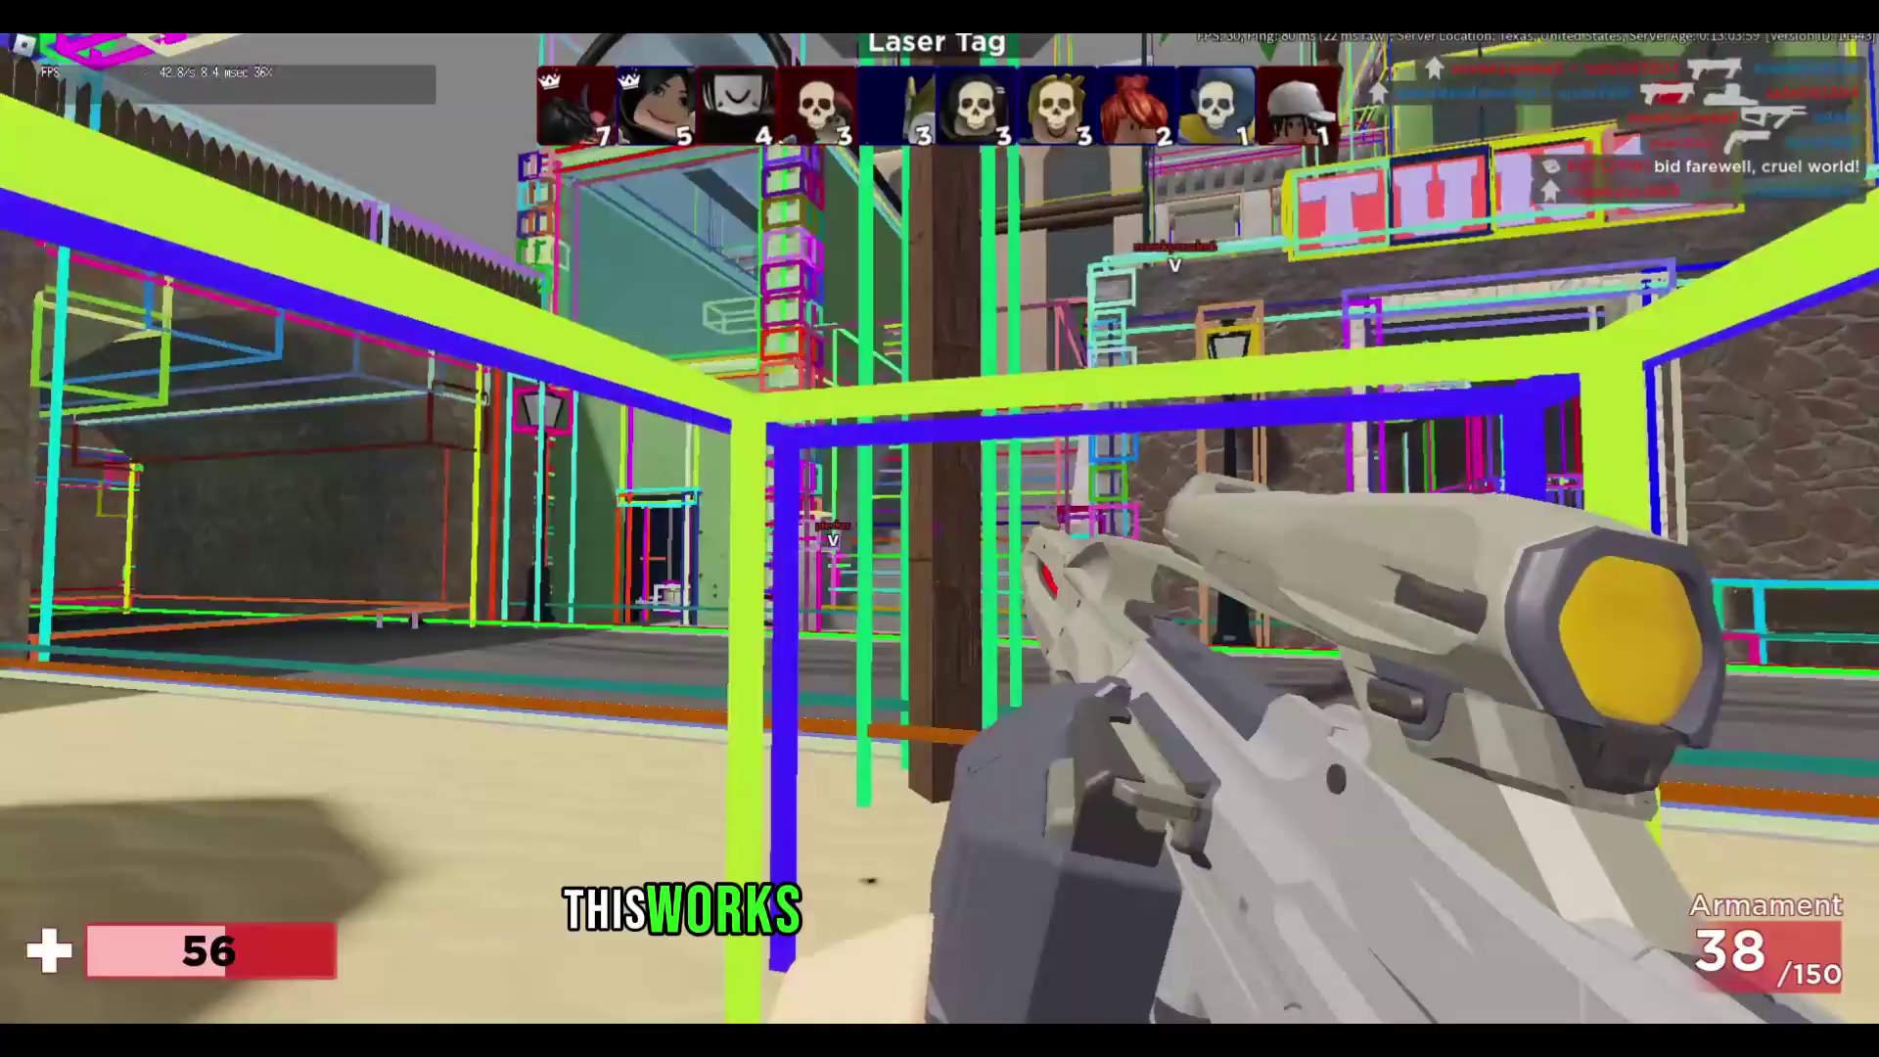
{"action": "key", "text": "w"}
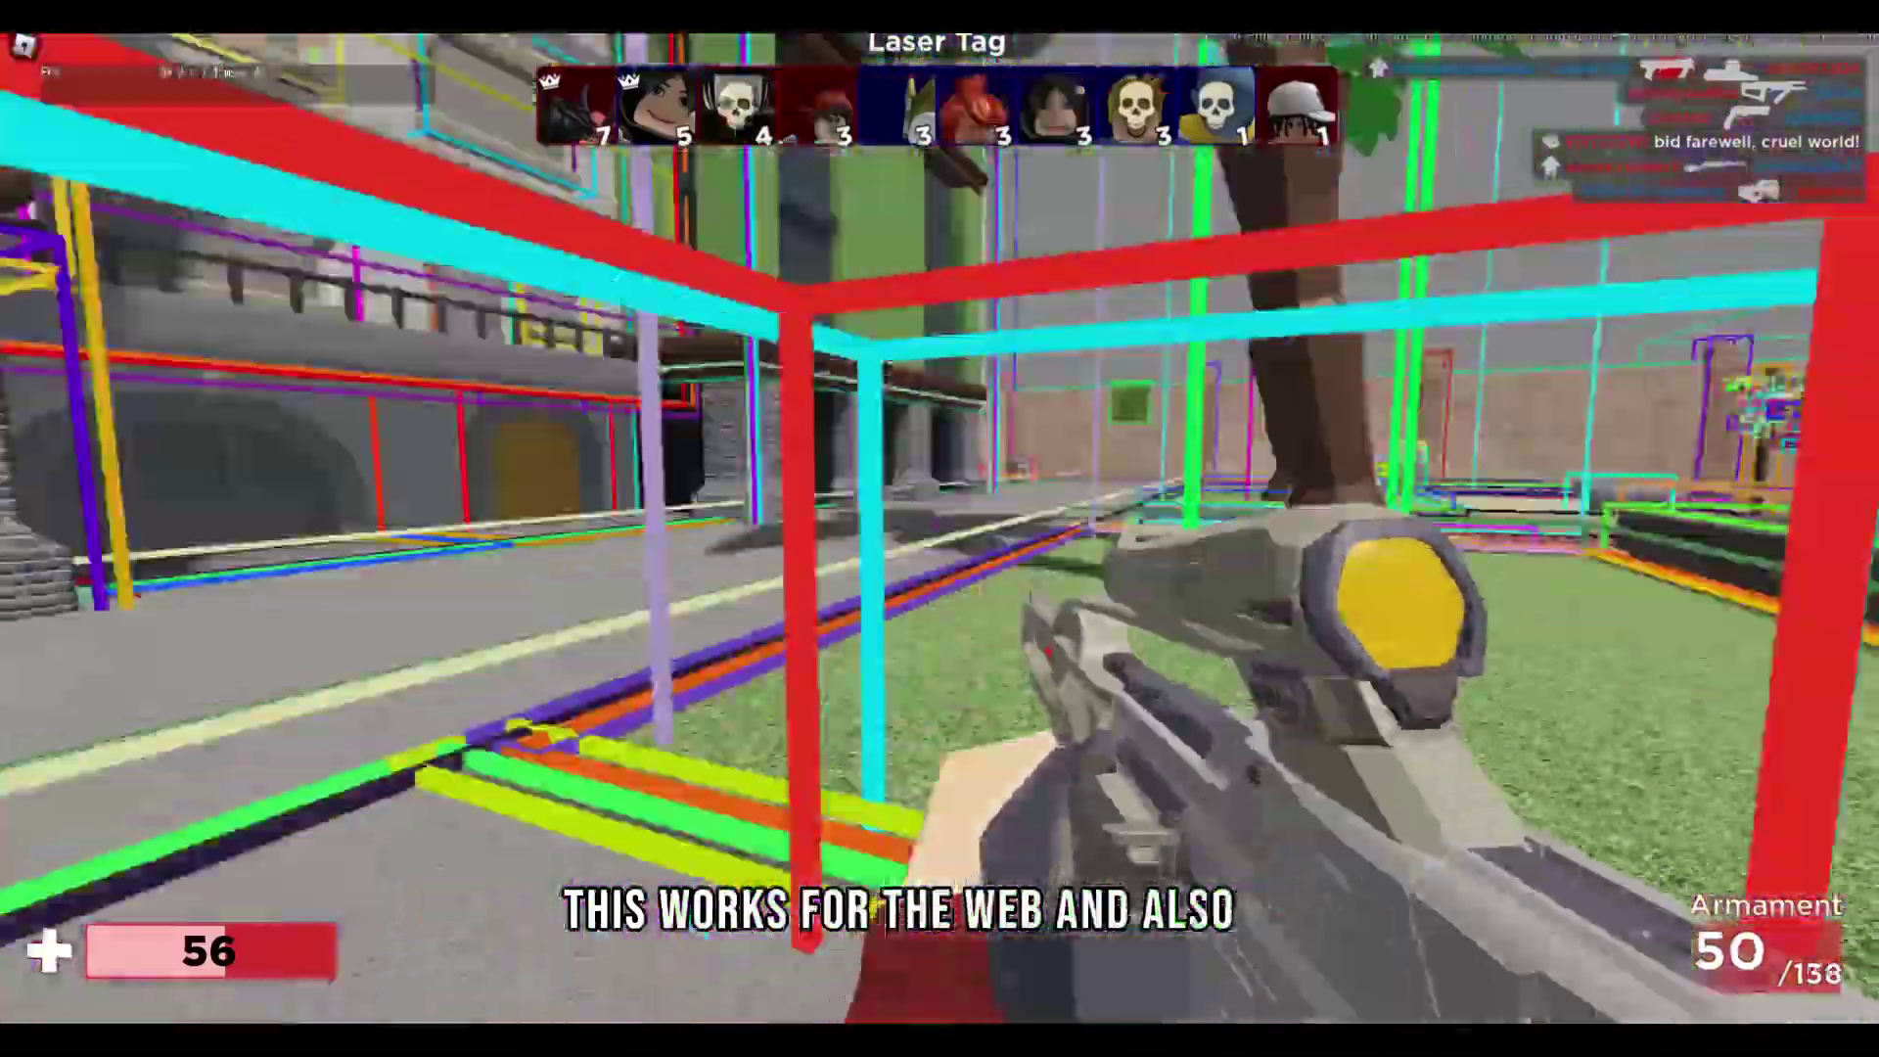
{"action": "key", "text": "w"}
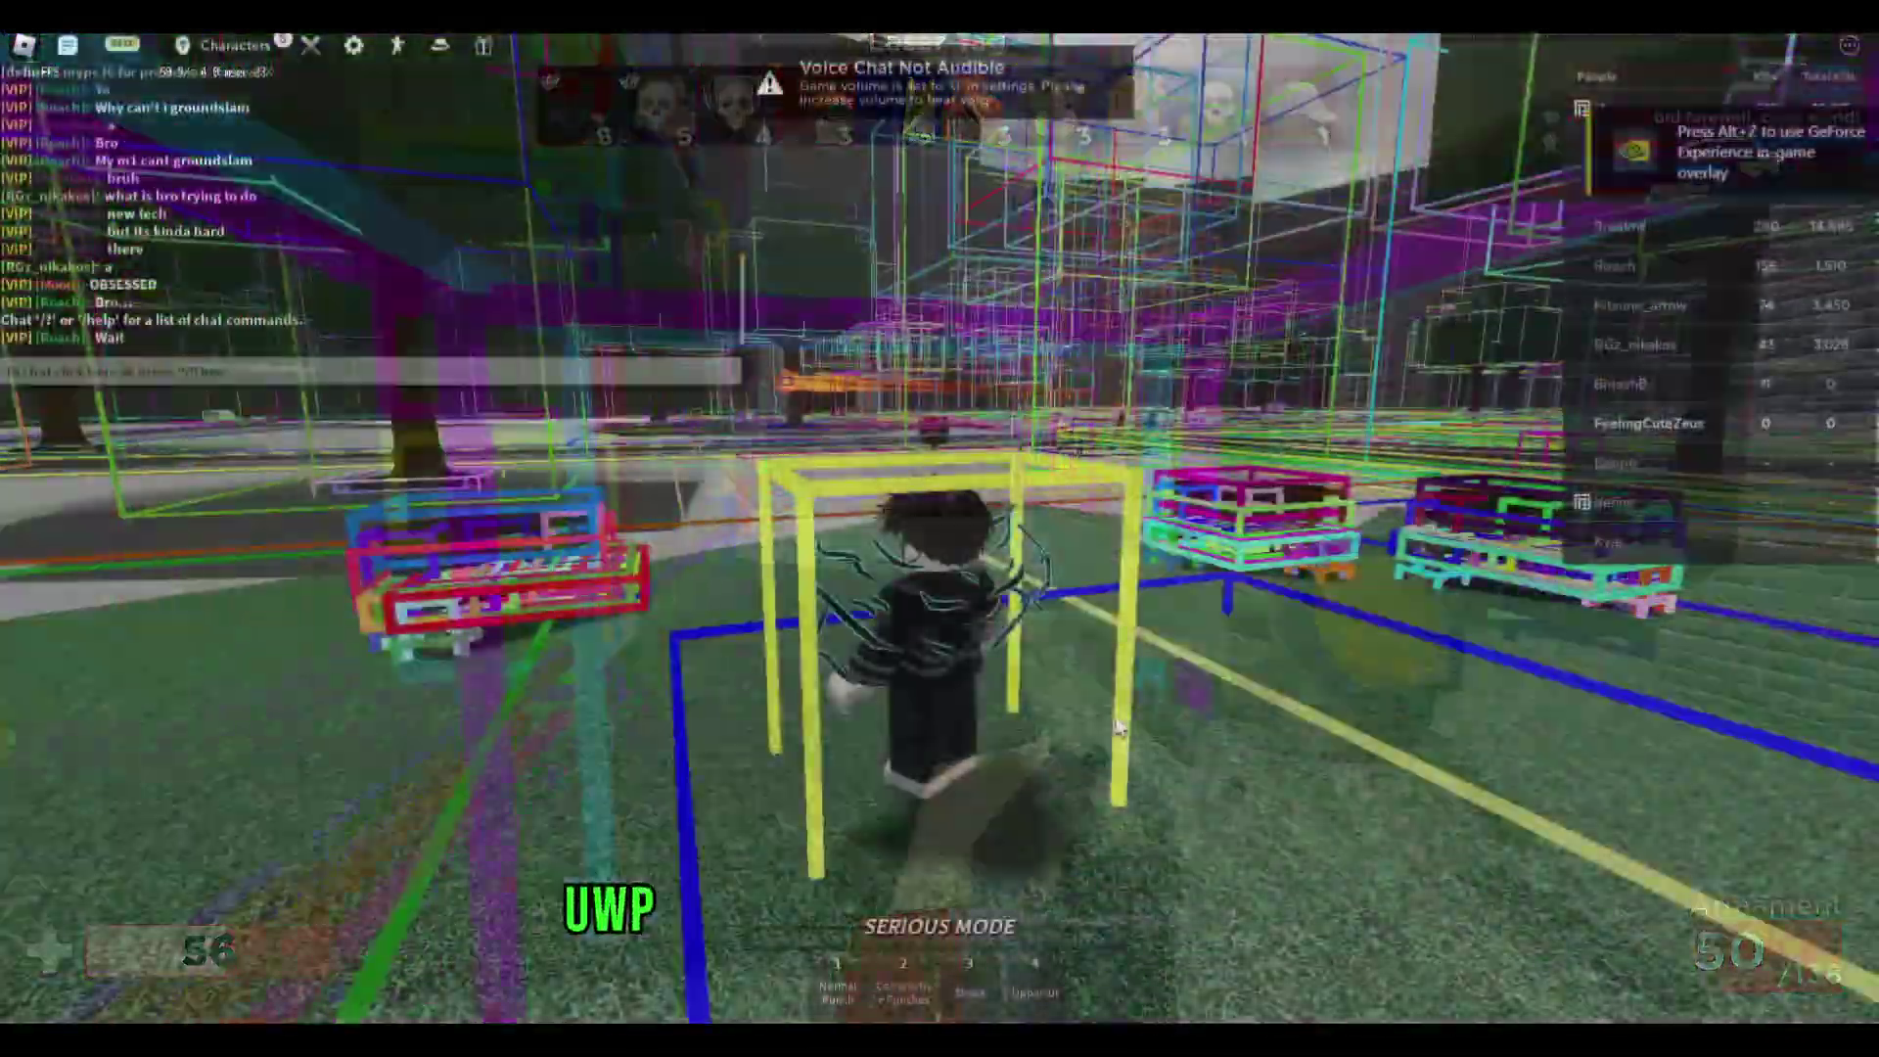
{"action": "key", "text": "w"}
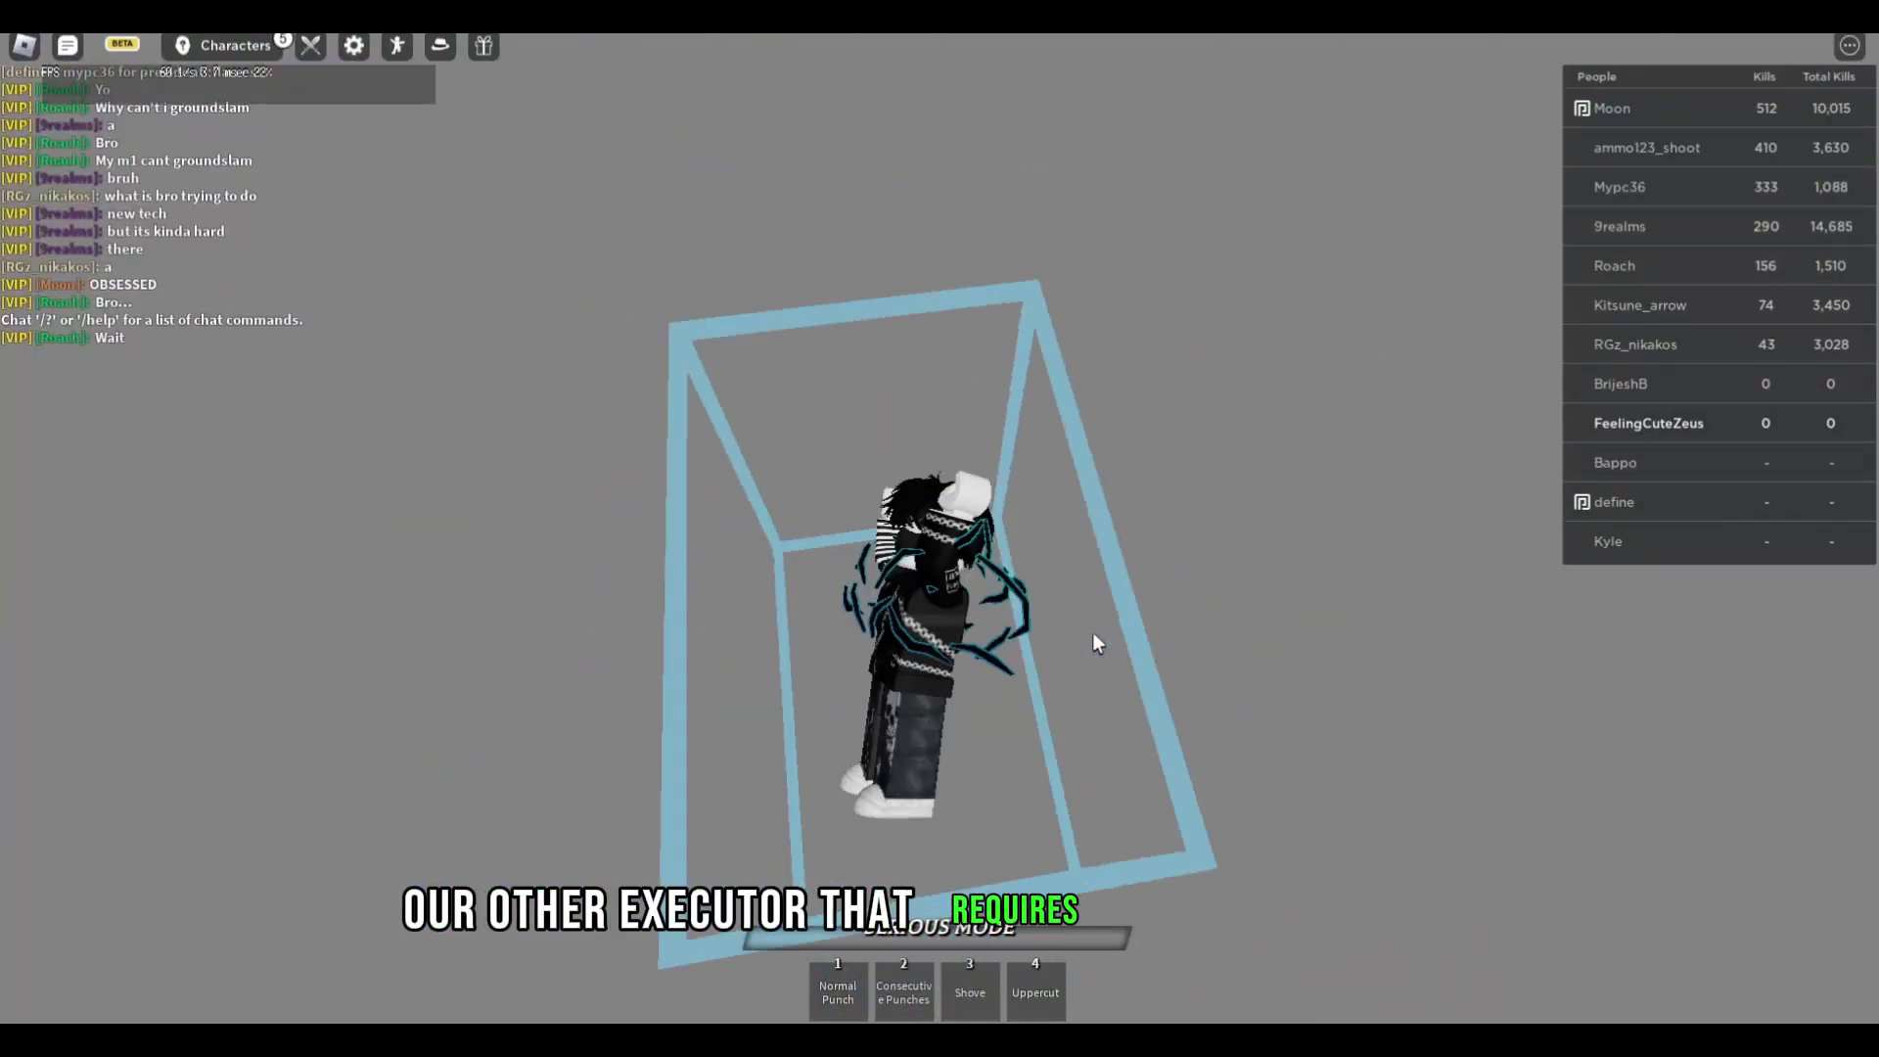
{"action": "mouse_move", "coordinate": [152, 80]}
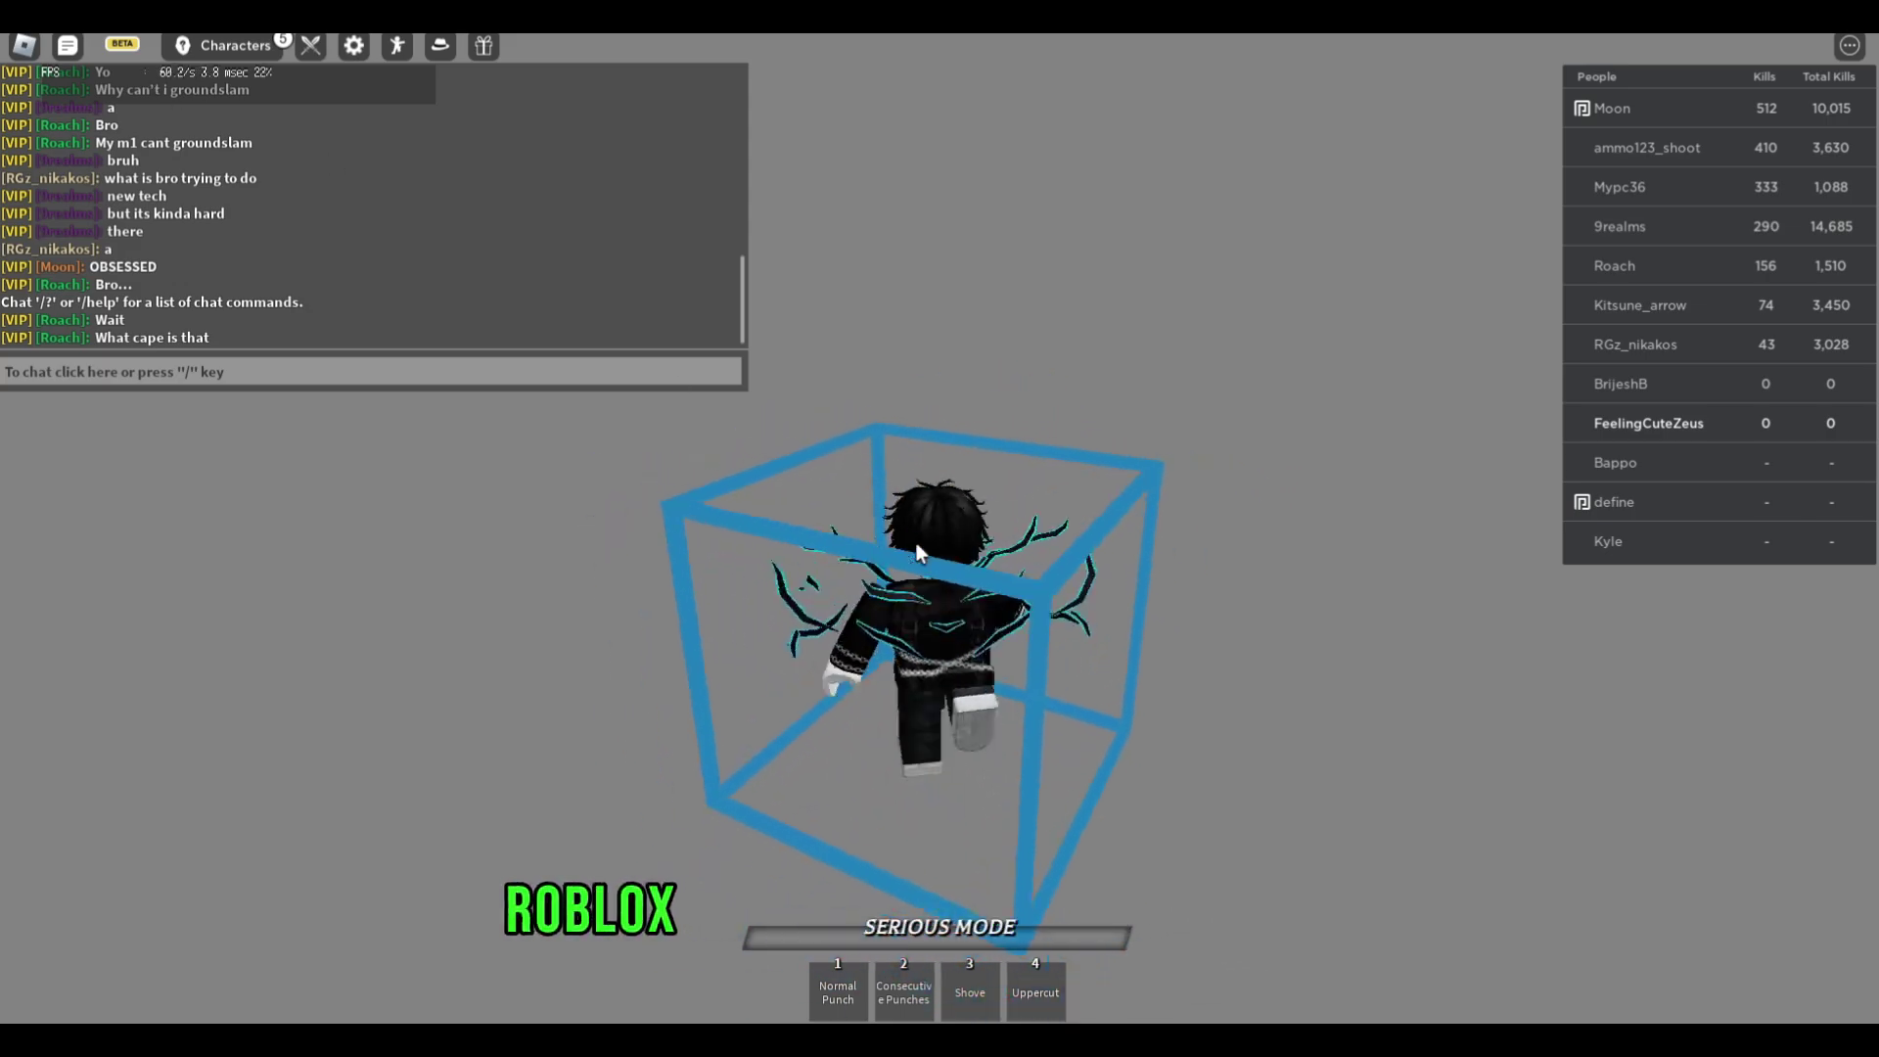
{"action": "scroll", "coordinate": [917, 544], "scroll_direction": "down", "scroll_amount": 6}
{"action": "scroll", "coordinate": [916, 544], "scroll_direction": "up", "scroll_amount": 6}
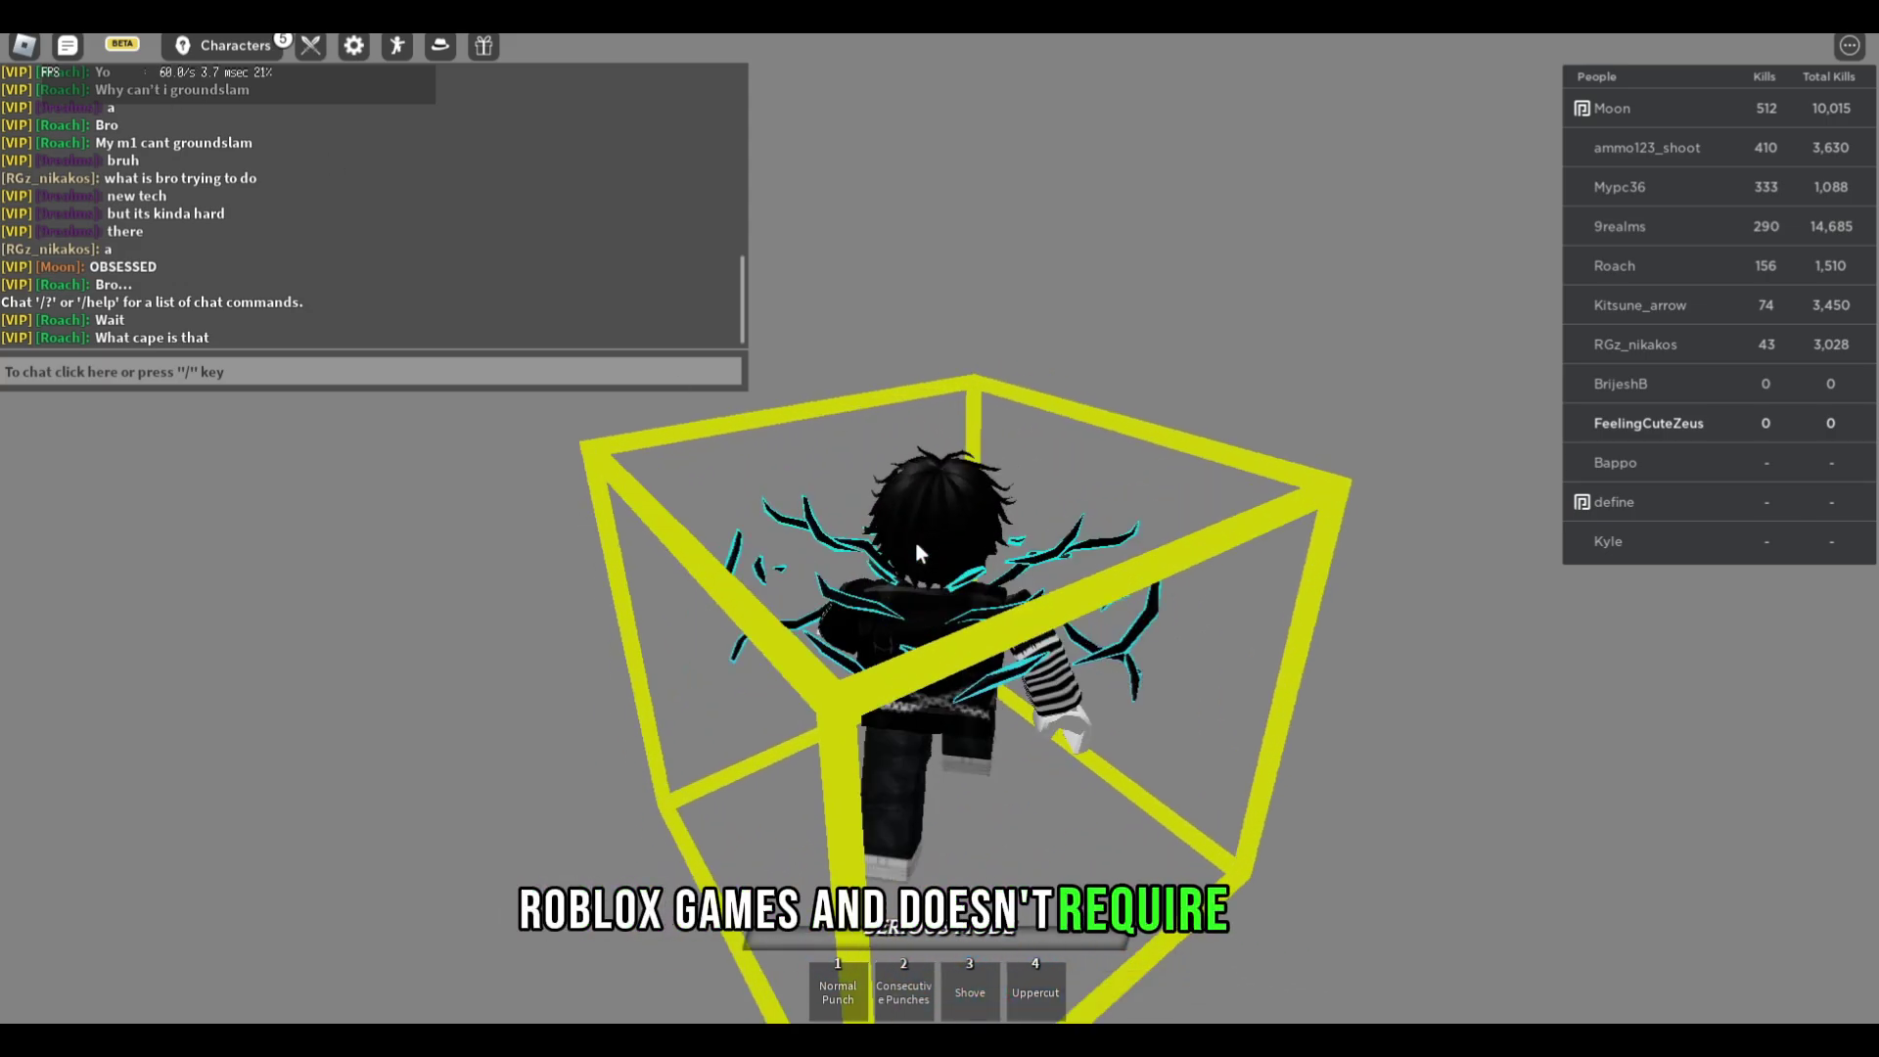
{"action": "scroll", "coordinate": [917, 543], "scroll_direction": "up", "scroll_amount": 2}
{"action": "scroll", "coordinate": [916, 543], "scroll_direction": "down", "scroll_amount": 6}
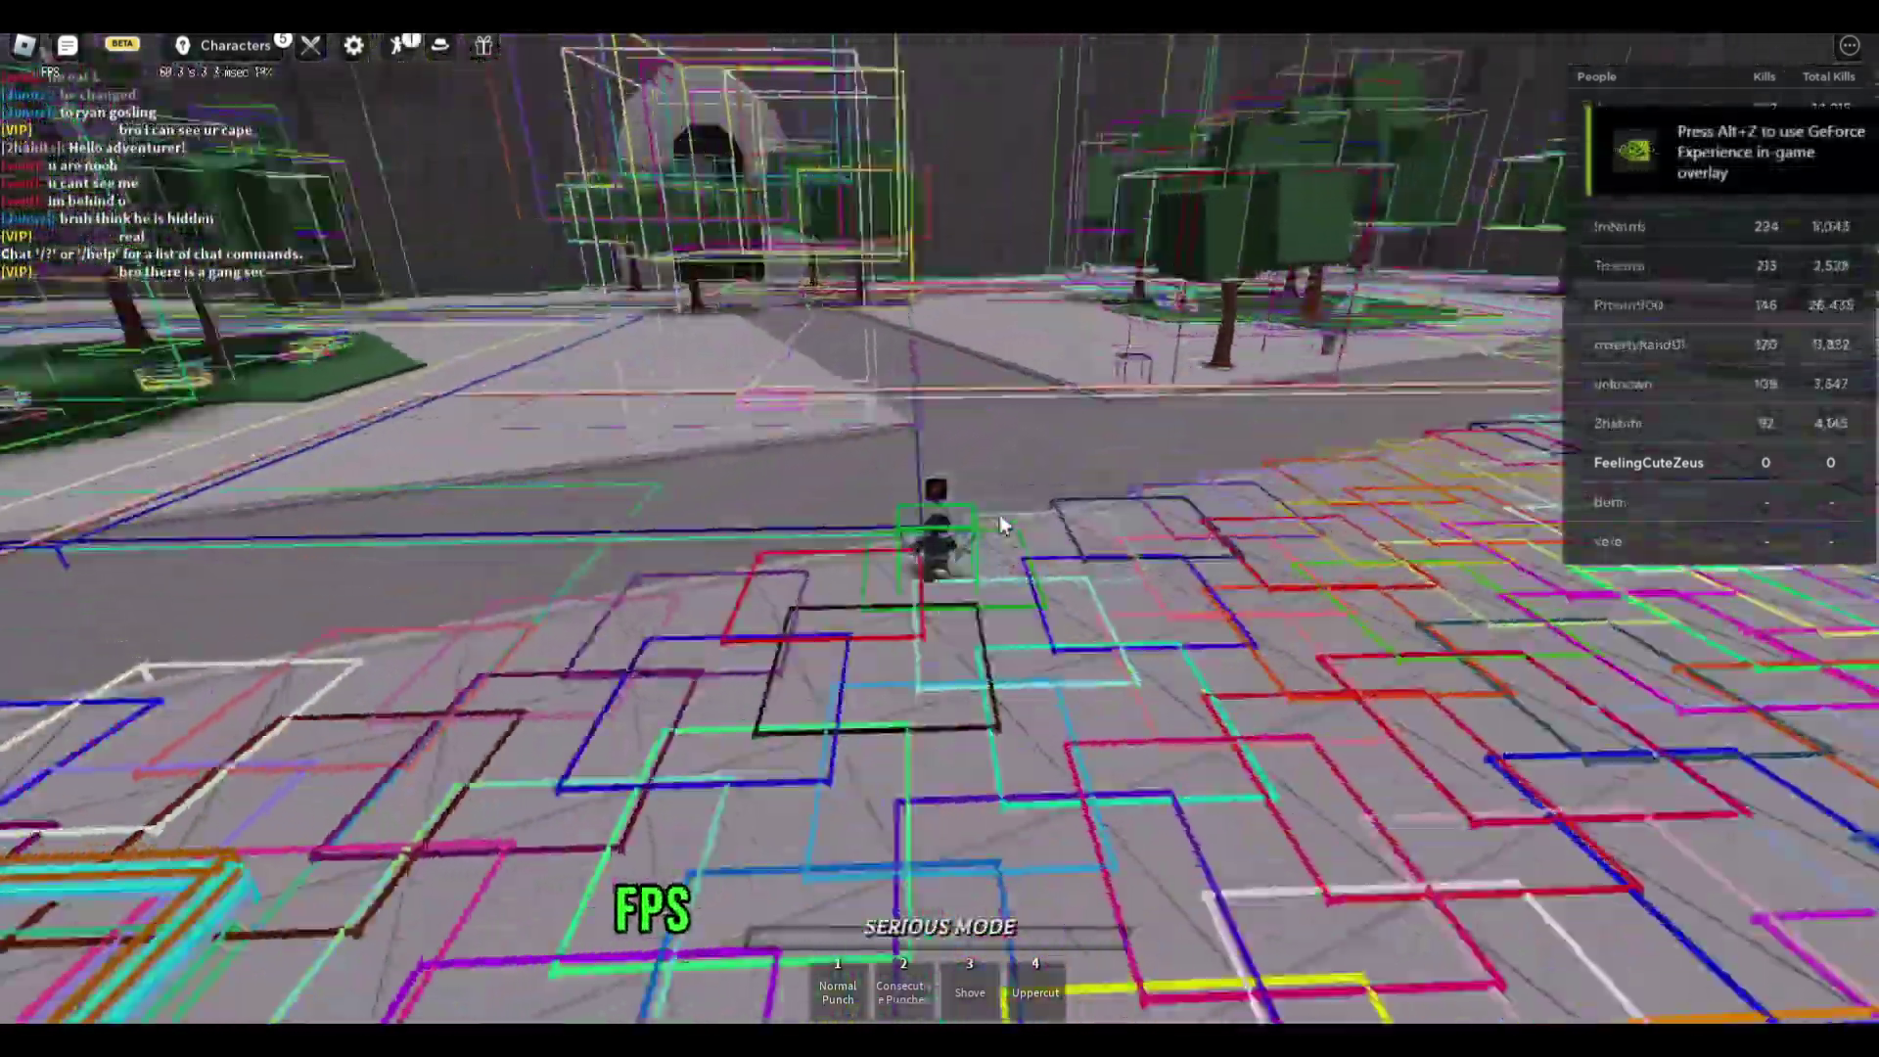
{"action": "key", "text": "w"}
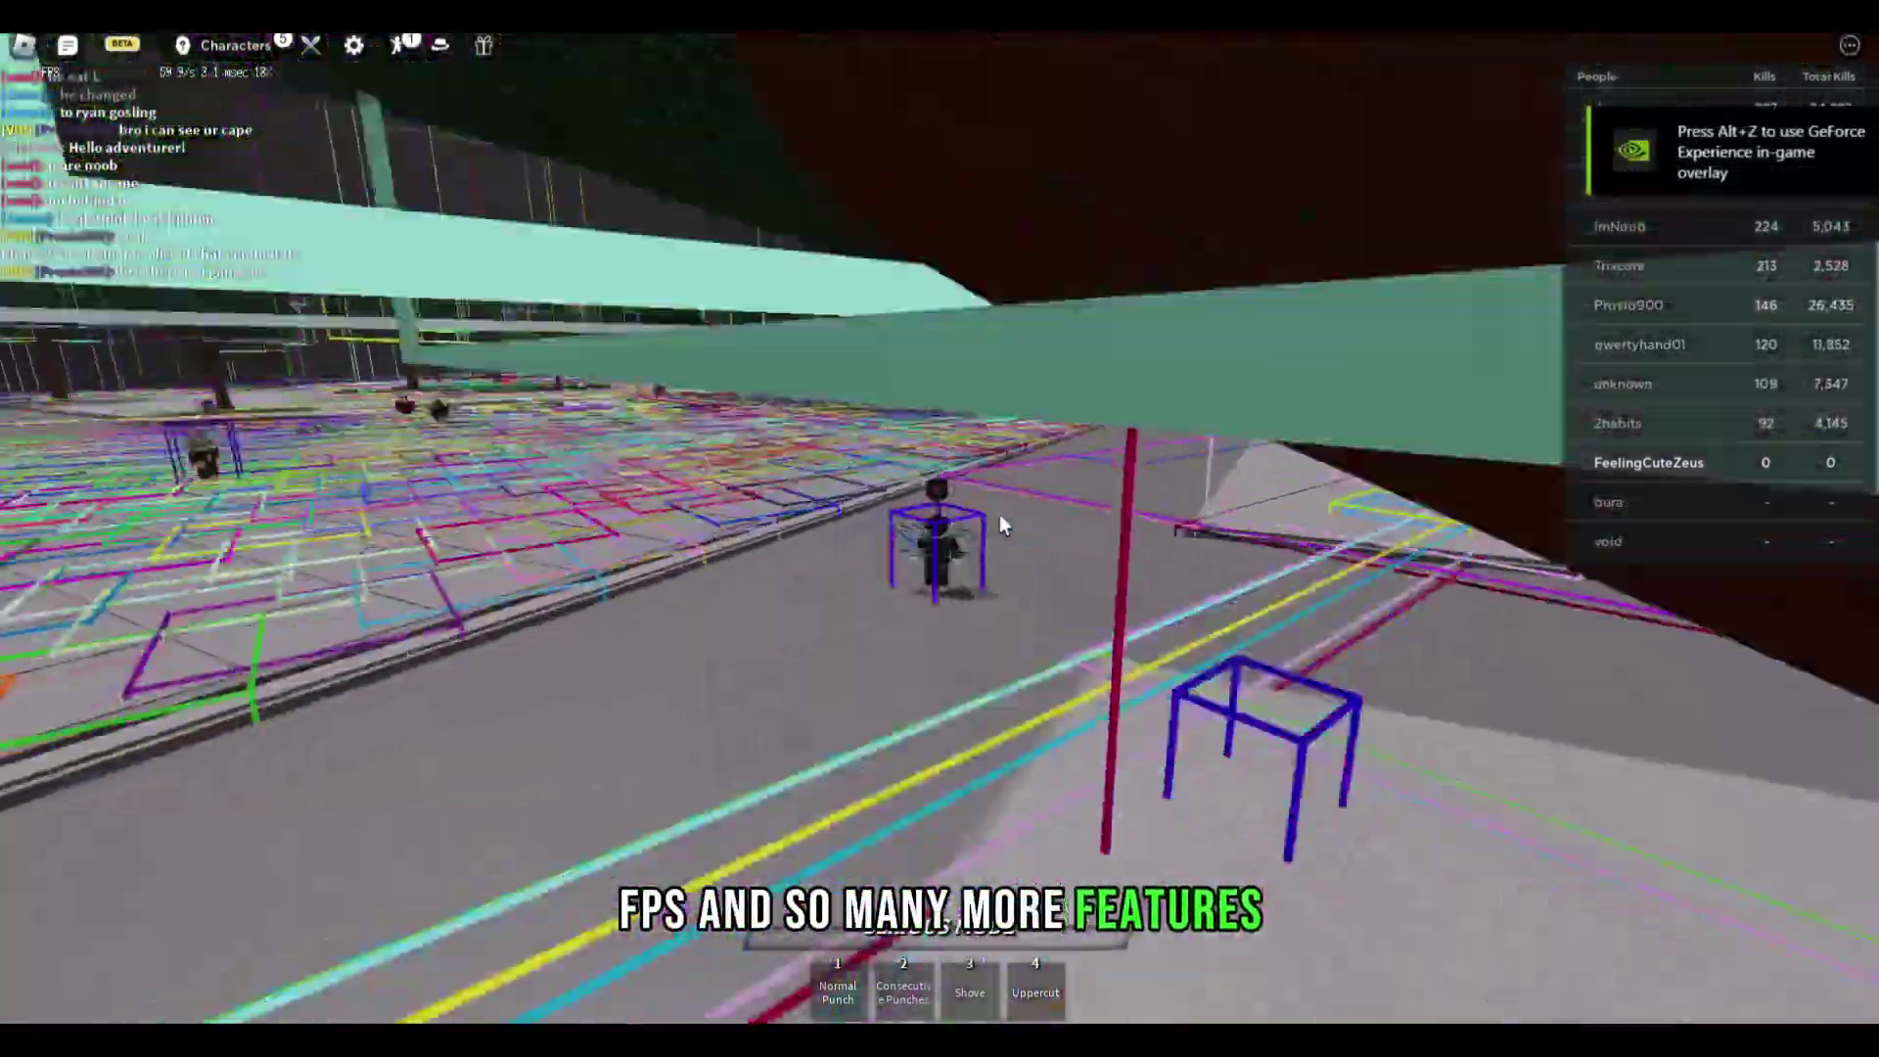
{"action": "key", "text": "w"}
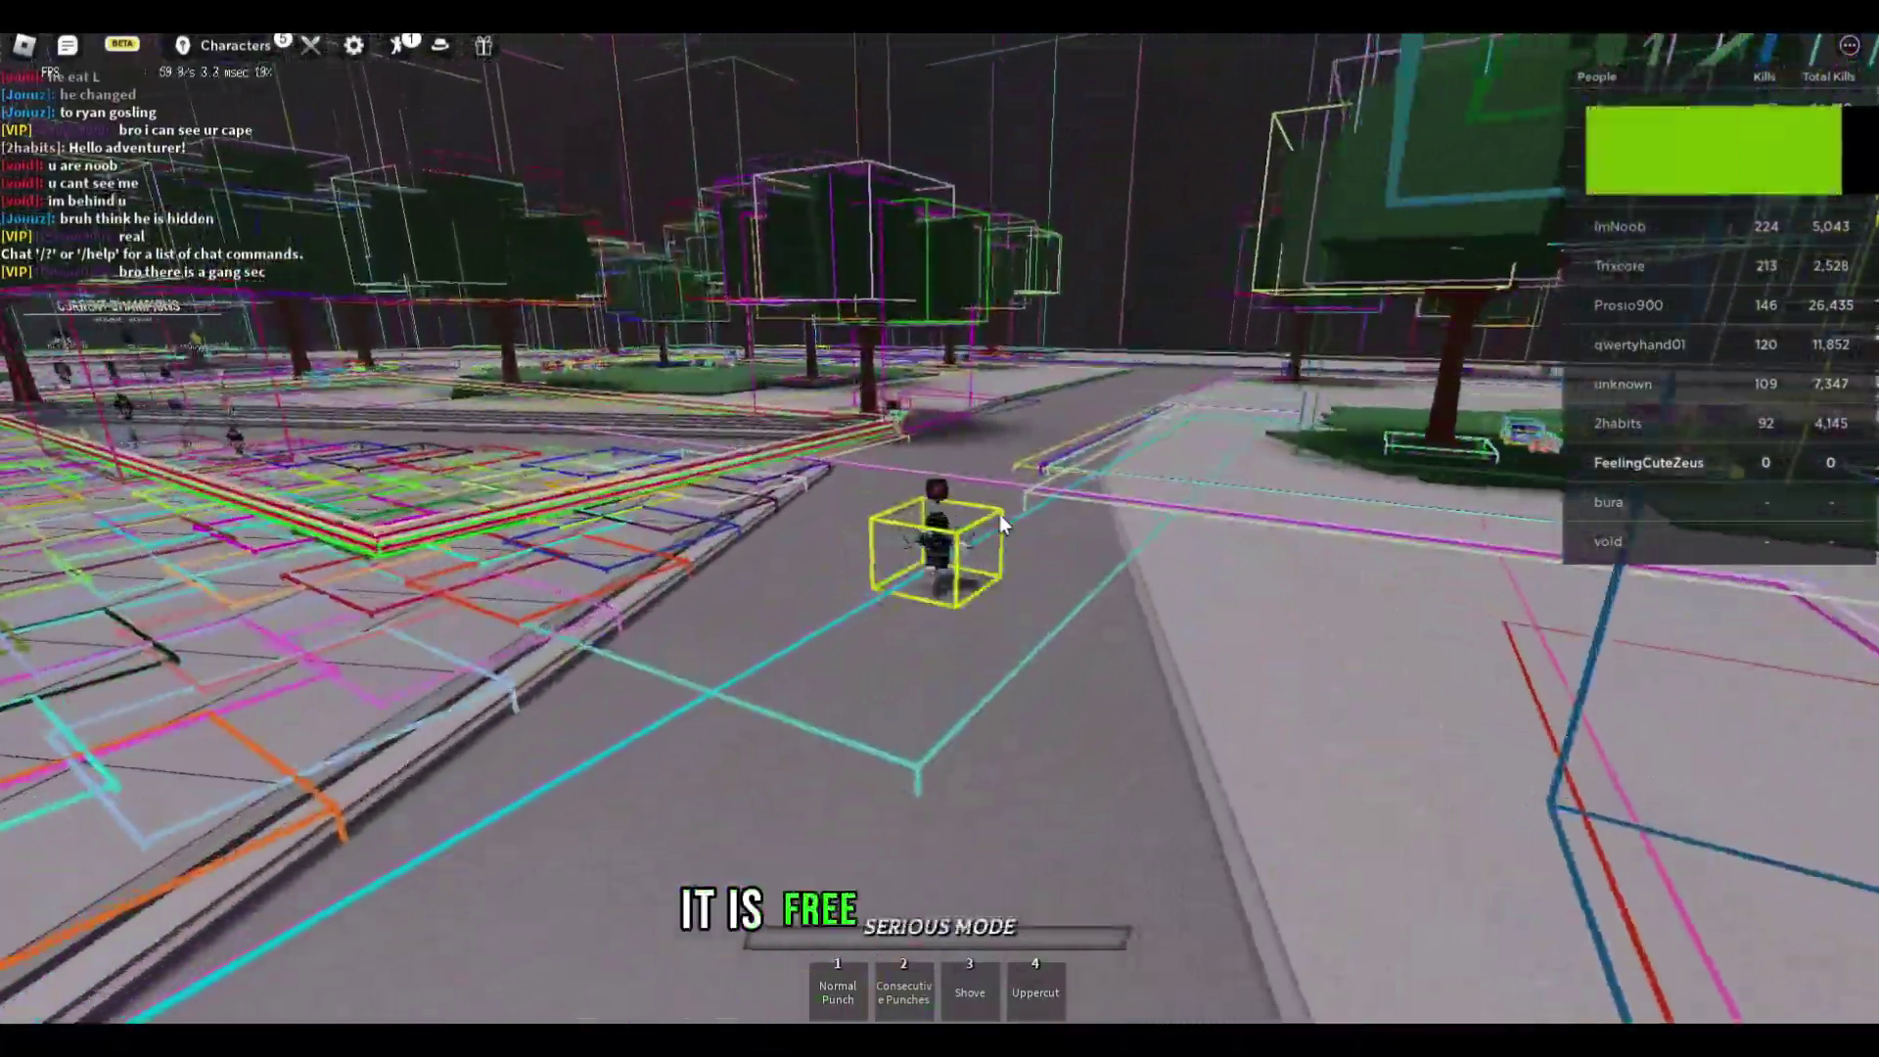
{"action": "key", "text": "w"}
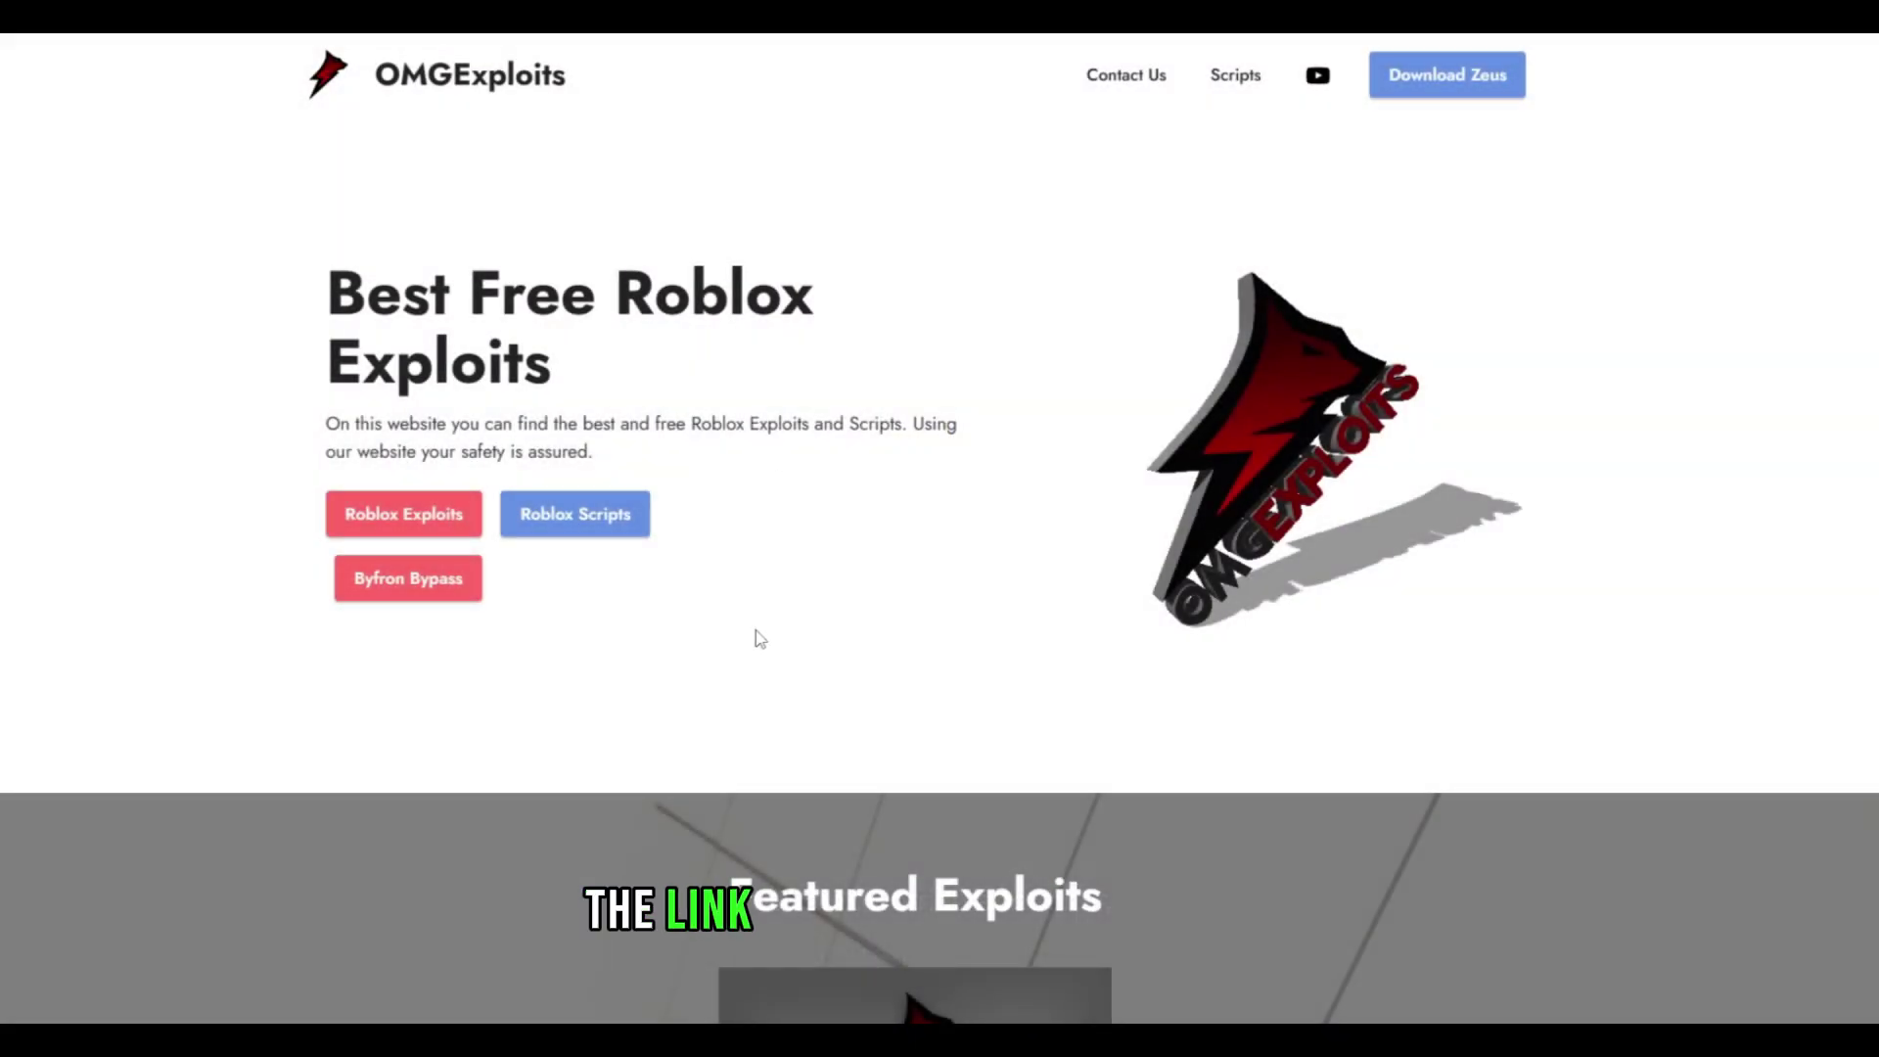
Step: Find the FFLag Bypass entry among the featured exploits on the OMGExploits site and go to its download link
{"action": "scroll", "coordinate": [894, 659], "scroll_direction": "down", "scroll_amount": 4}
{"action": "scroll", "coordinate": [932, 660], "scroll_direction": "down", "scroll_amount": 12}
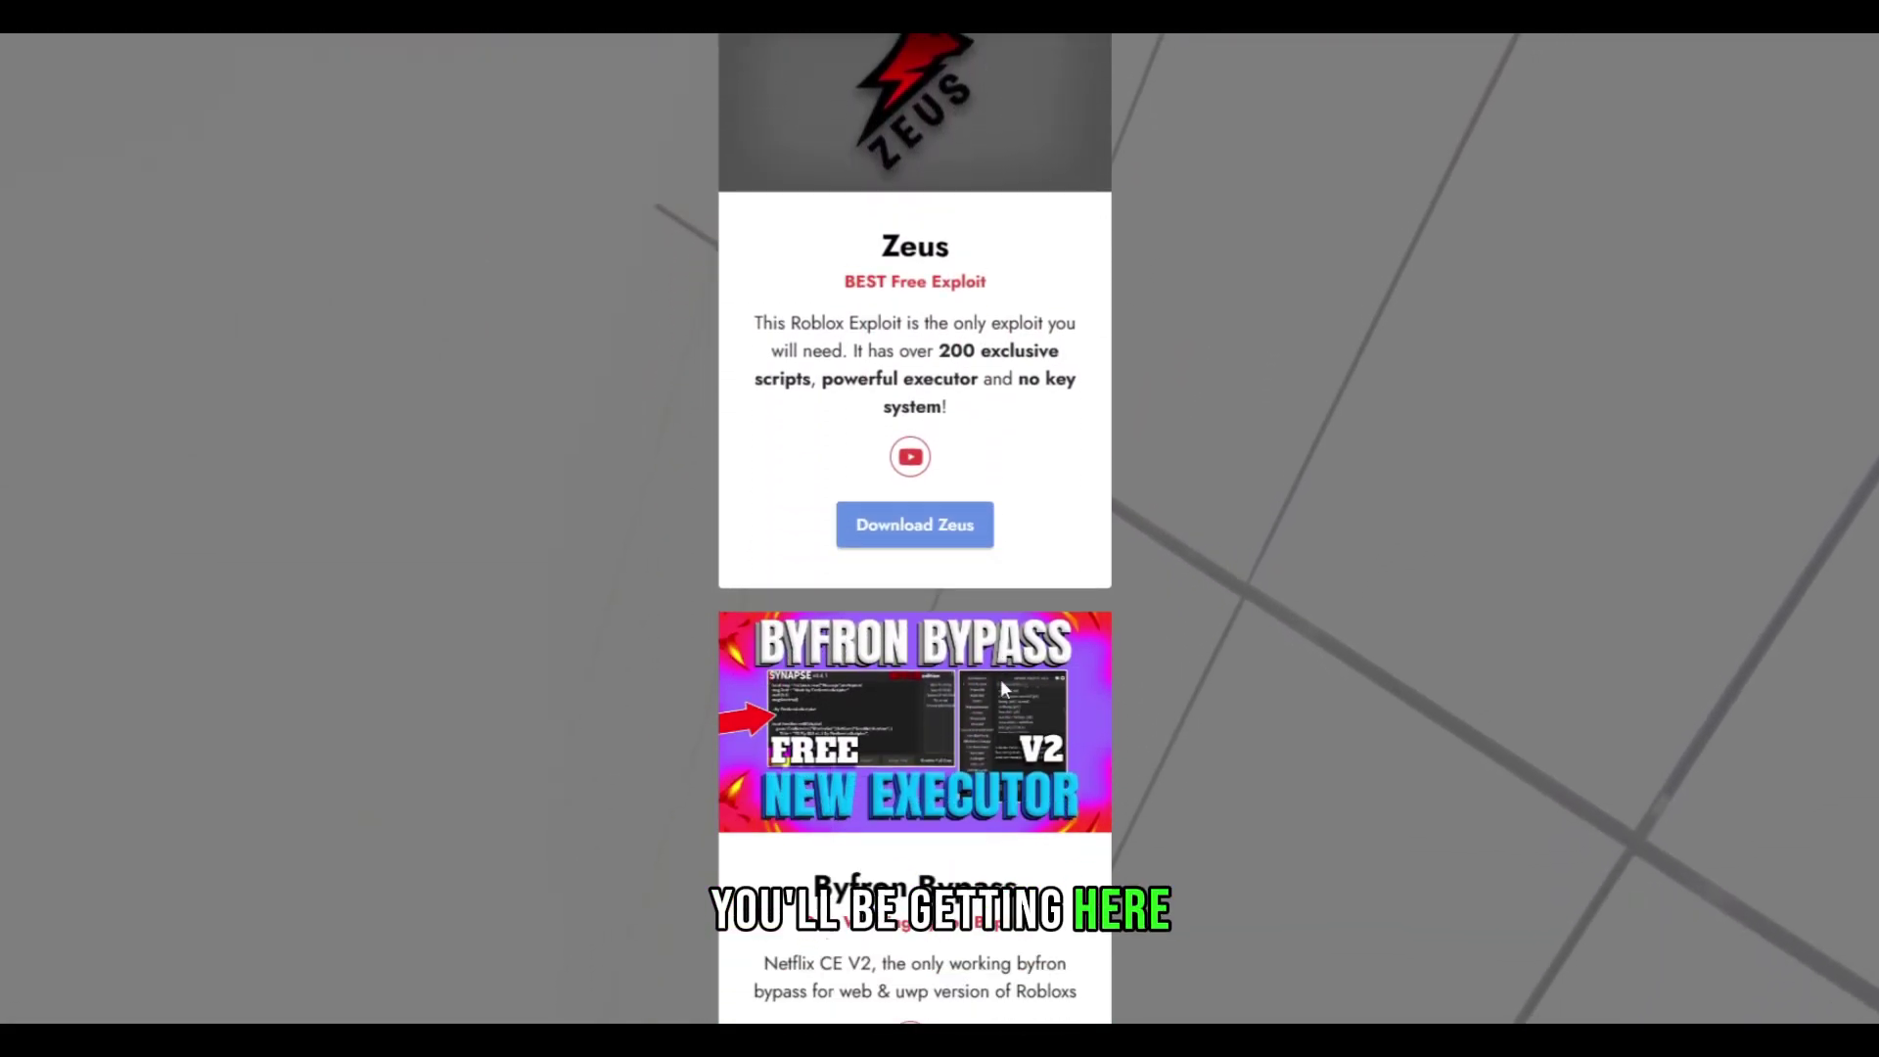
{"action": "scroll", "coordinate": [1008, 688], "scroll_direction": "down", "scroll_amount": 2}
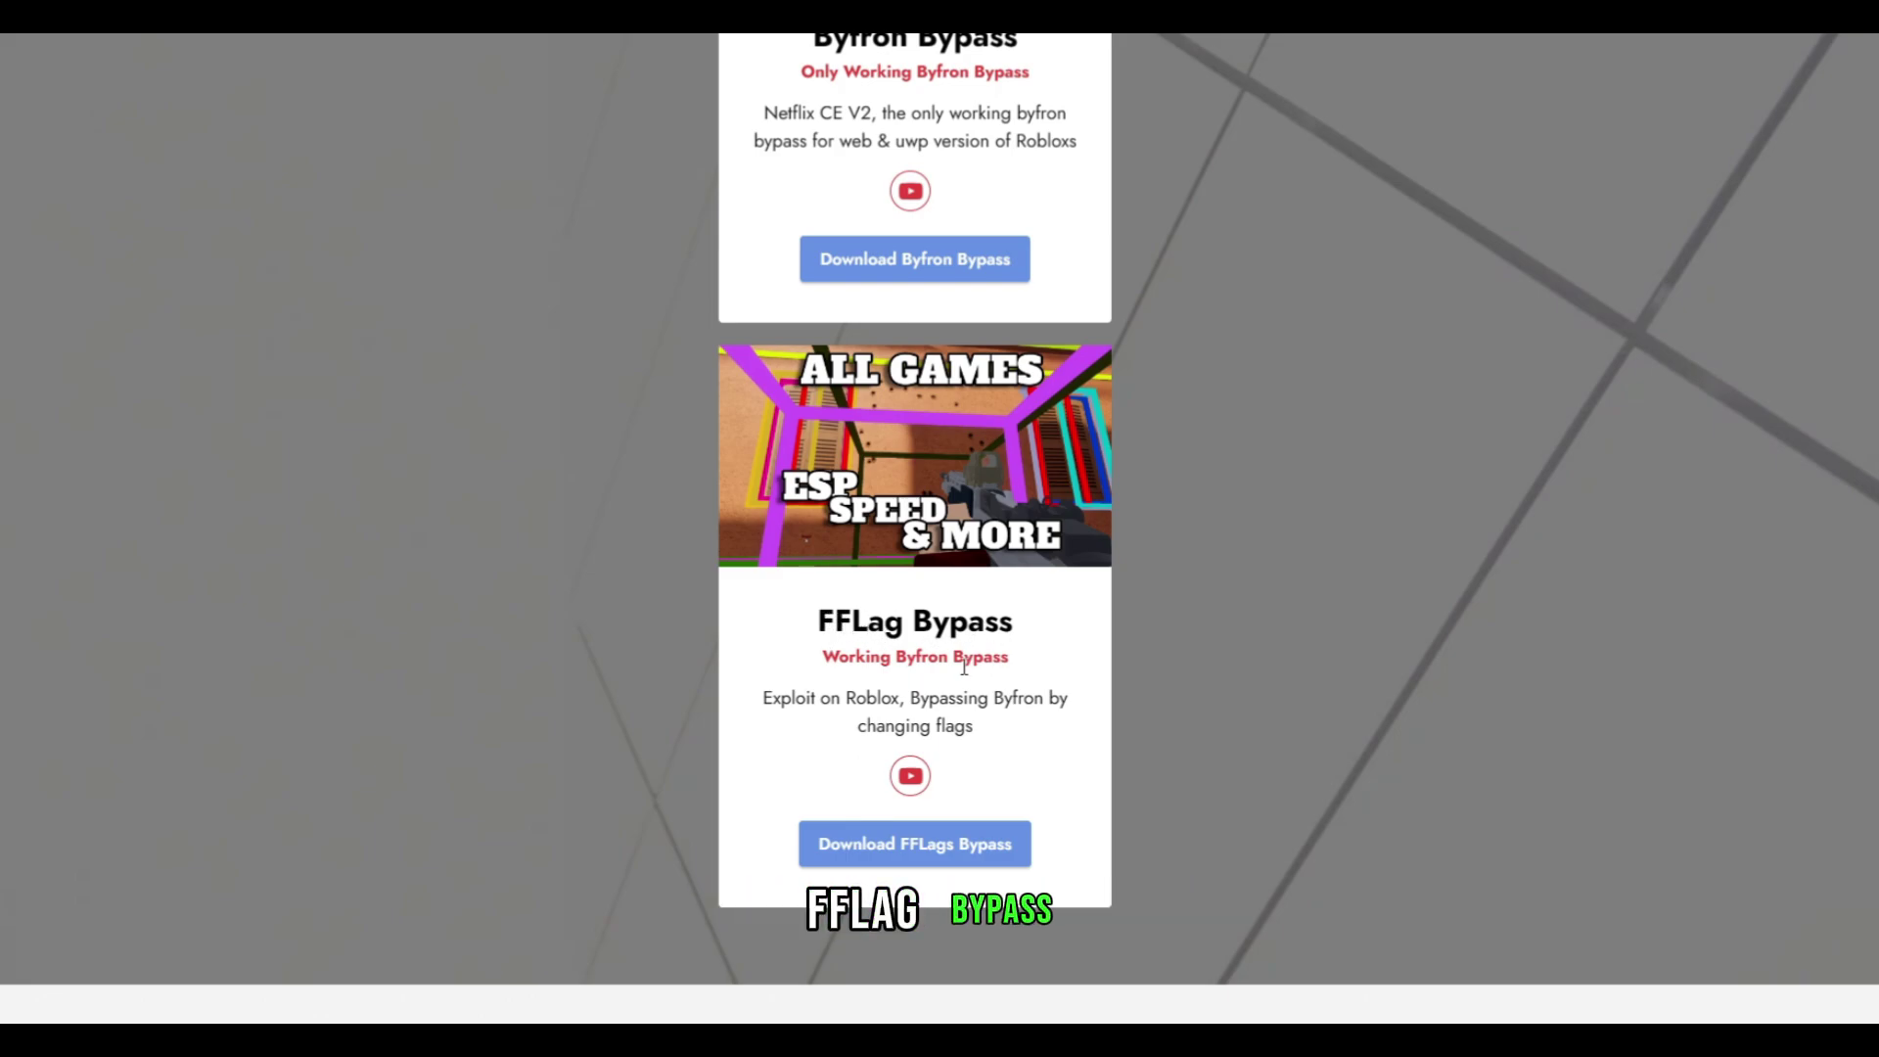
{"action": "scroll", "coordinate": [935, 609], "scroll_direction": "up", "scroll_amount": 1}
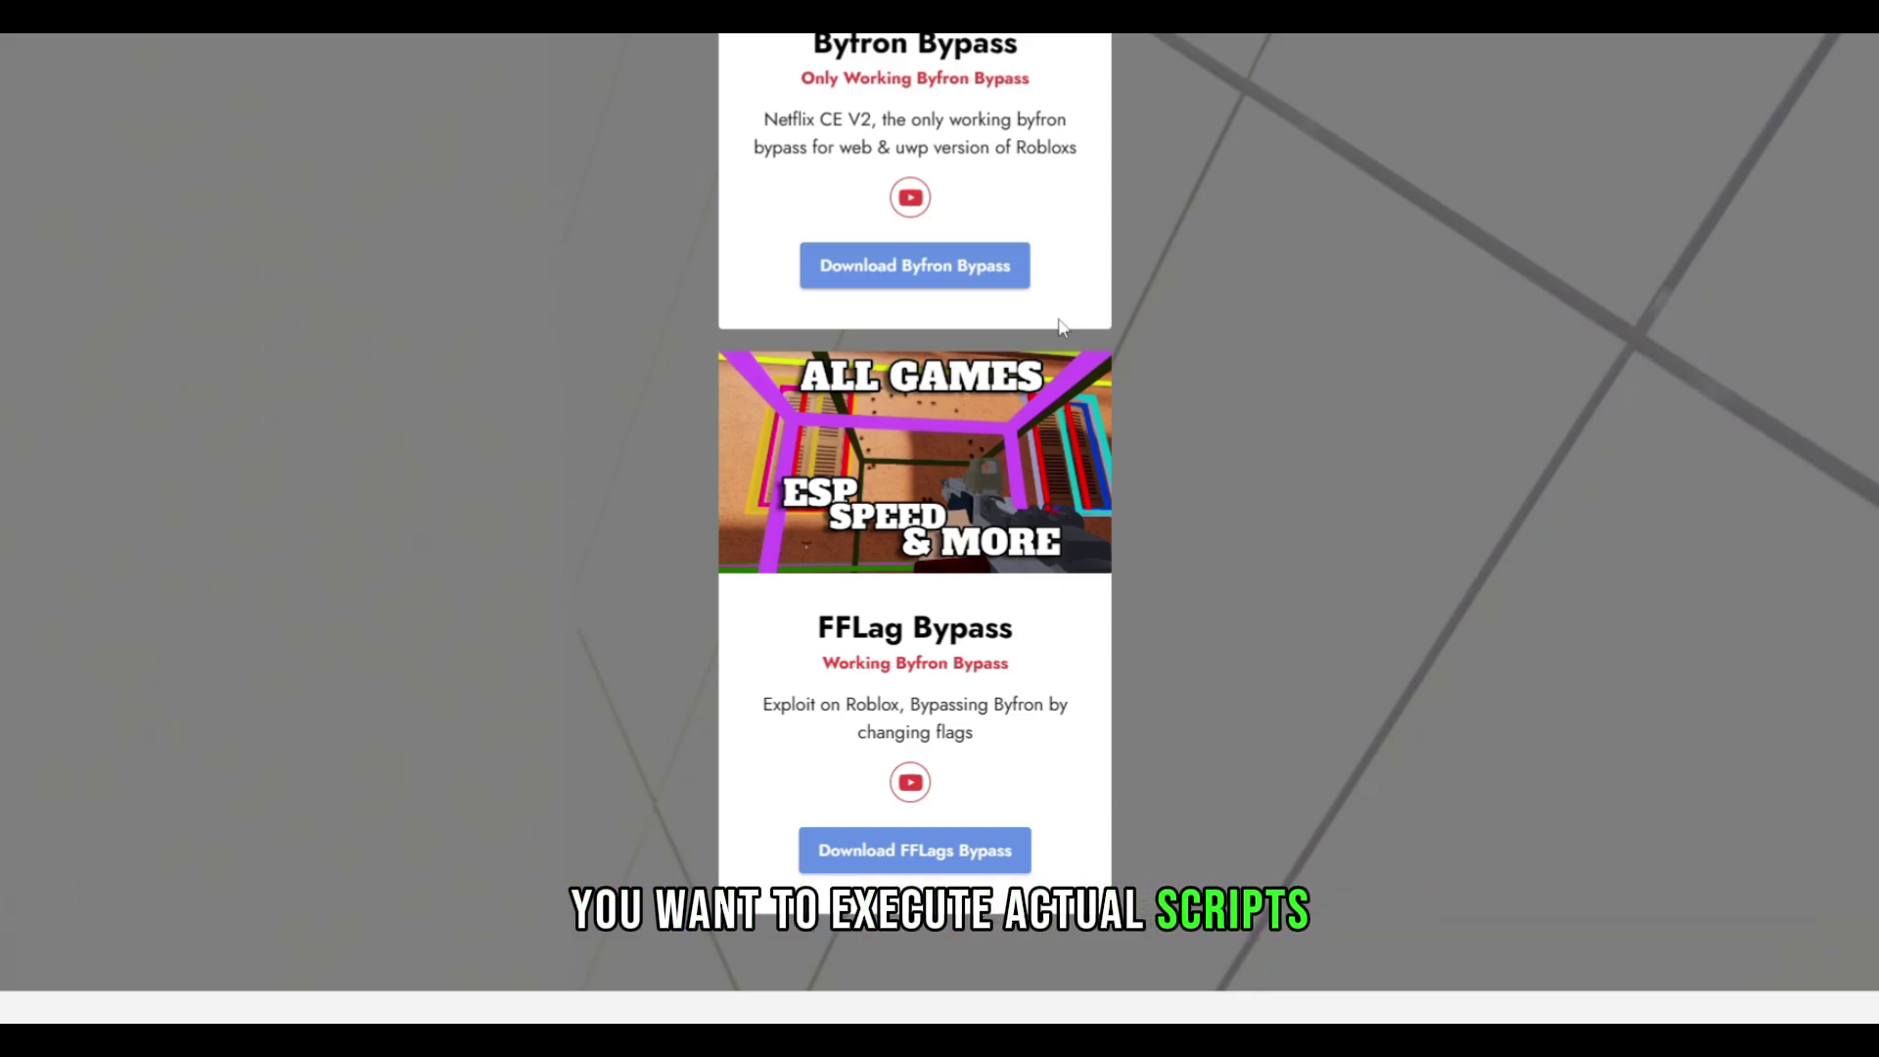
{"action": "scroll", "coordinate": [1062, 326], "scroll_direction": "up", "scroll_amount": 3}
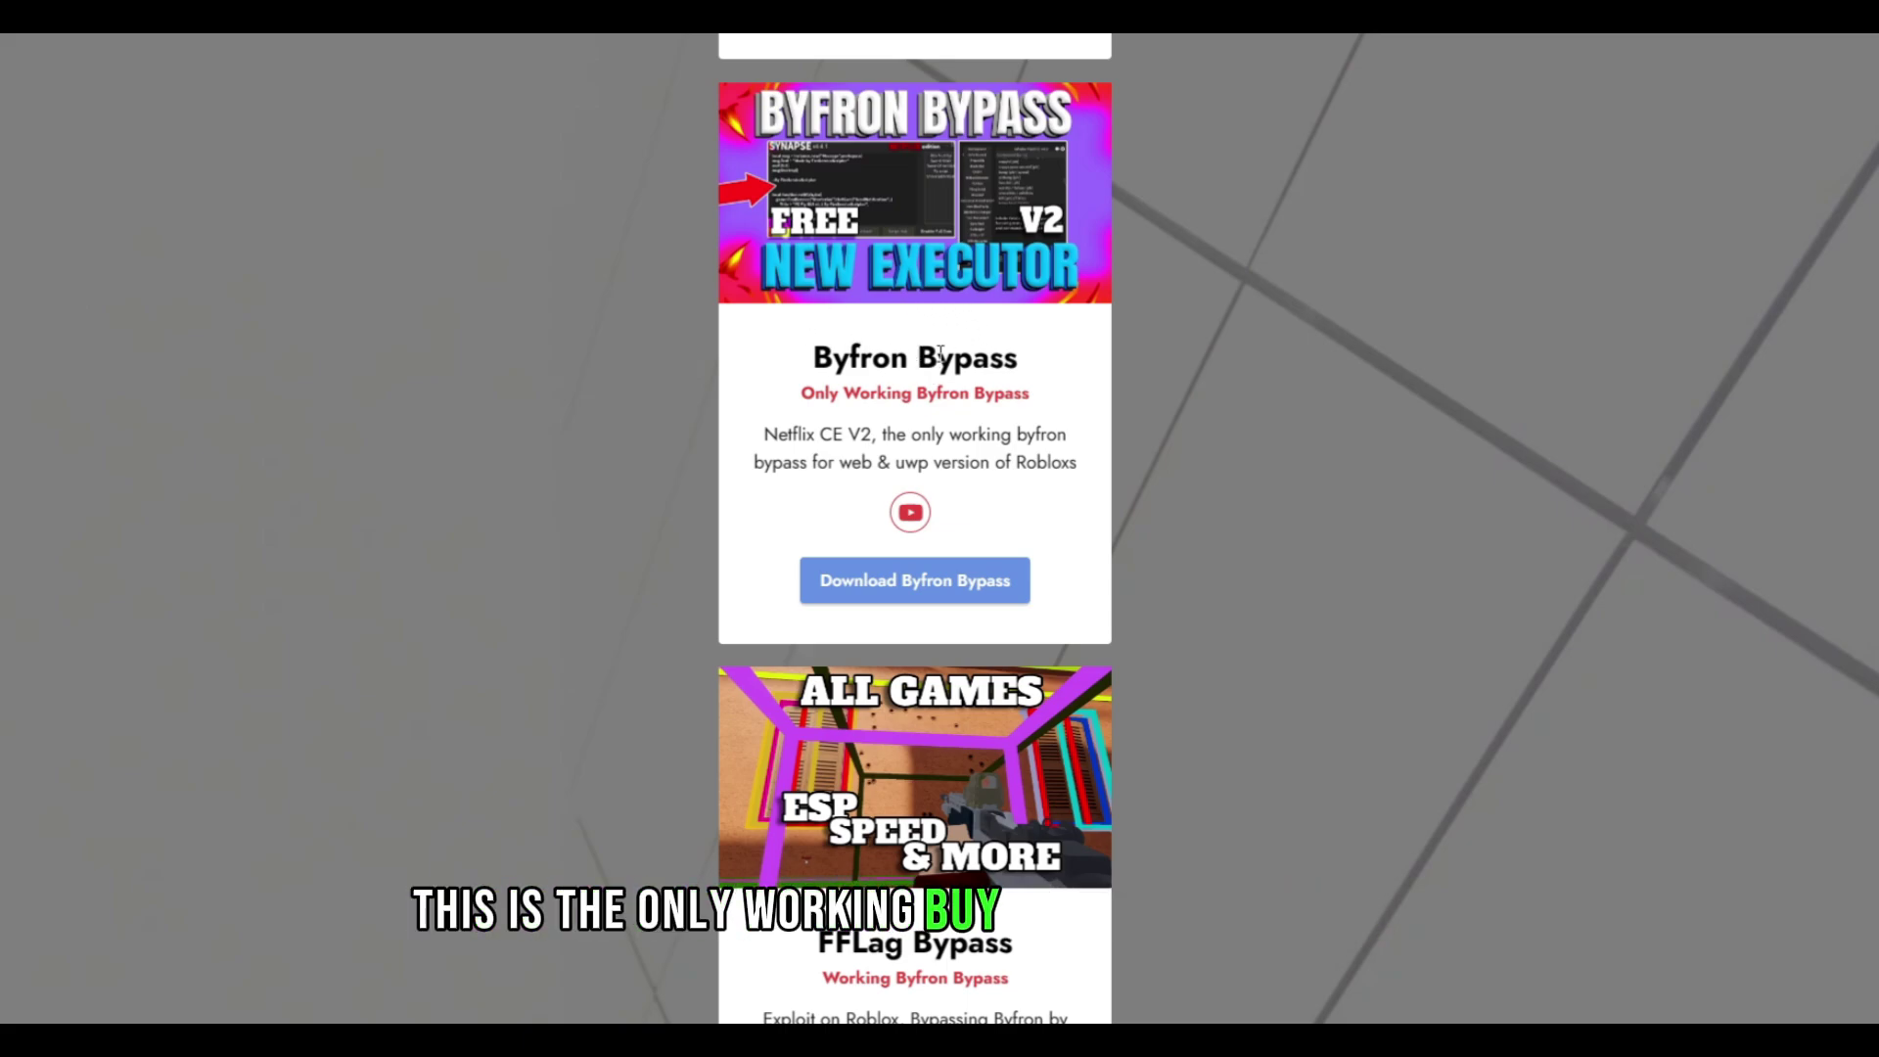
{"action": "scroll", "coordinate": [984, 372], "scroll_direction": "down", "scroll_amount": 4}
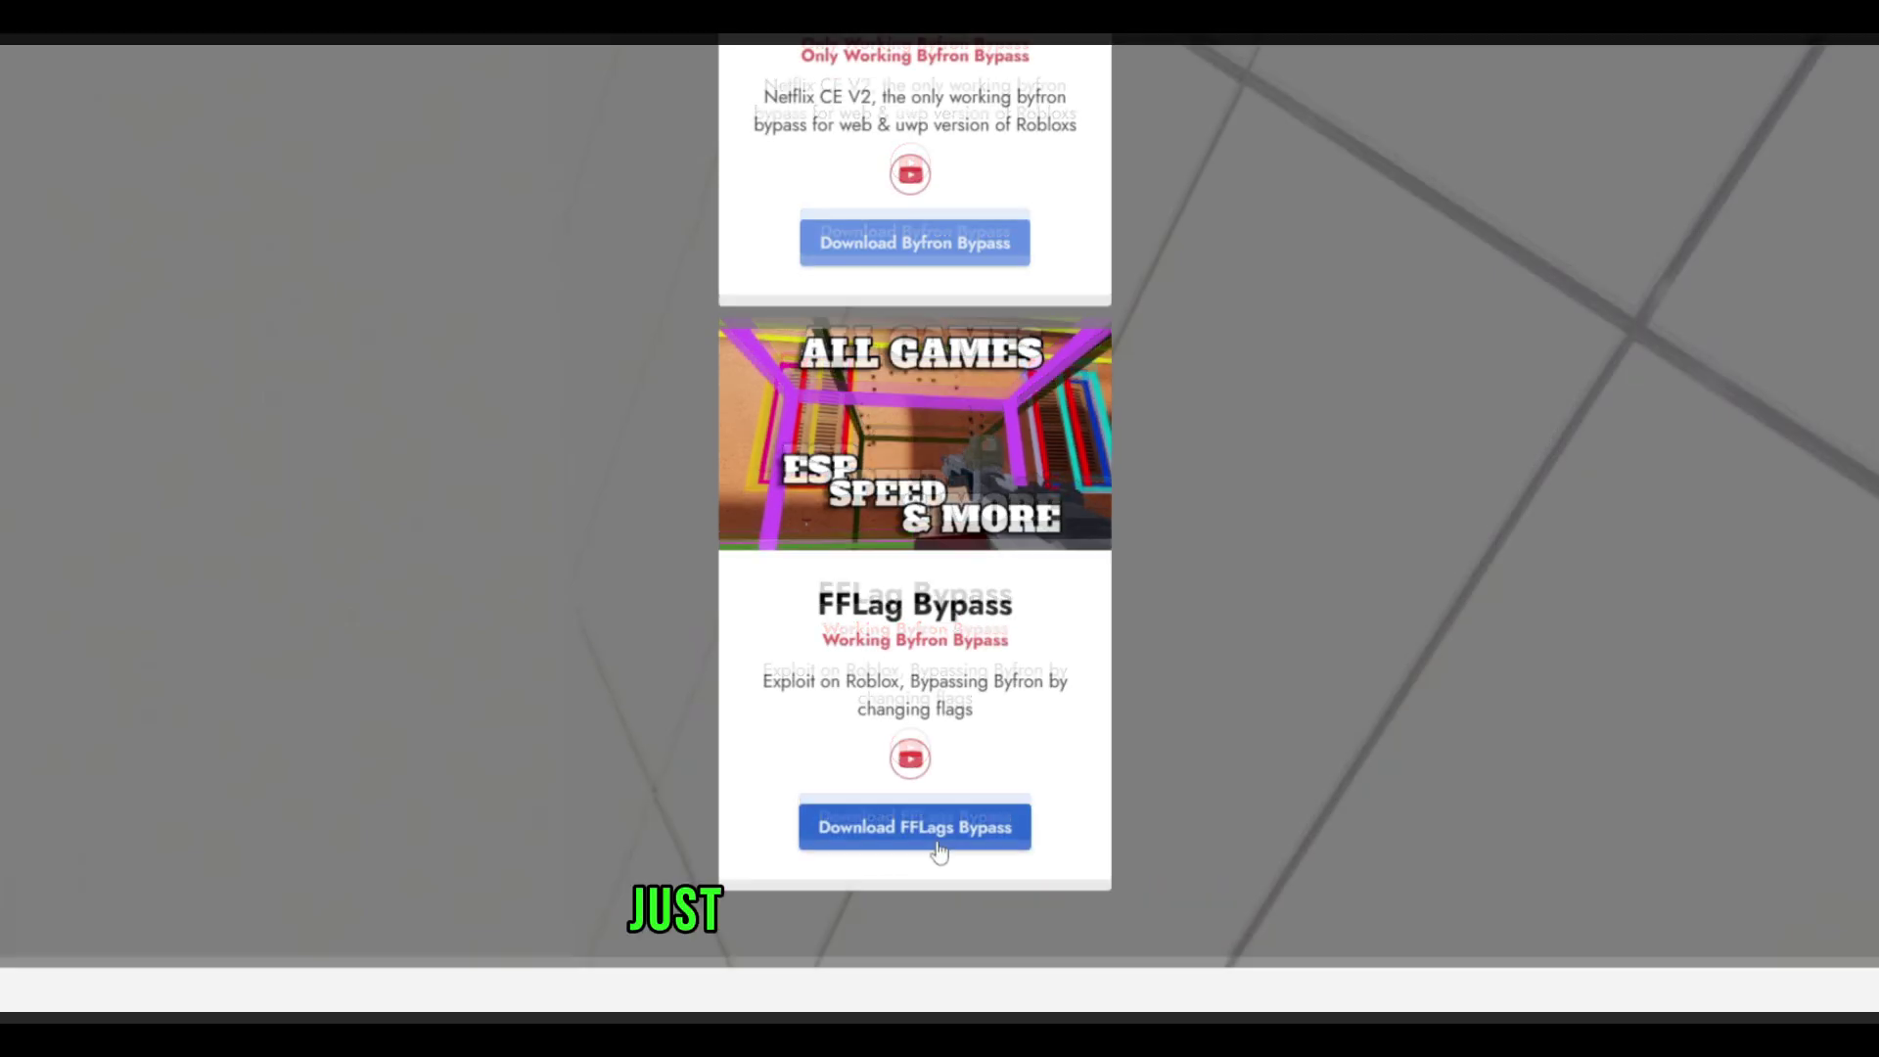
{"action": "left_click", "coordinate": [945, 830]}
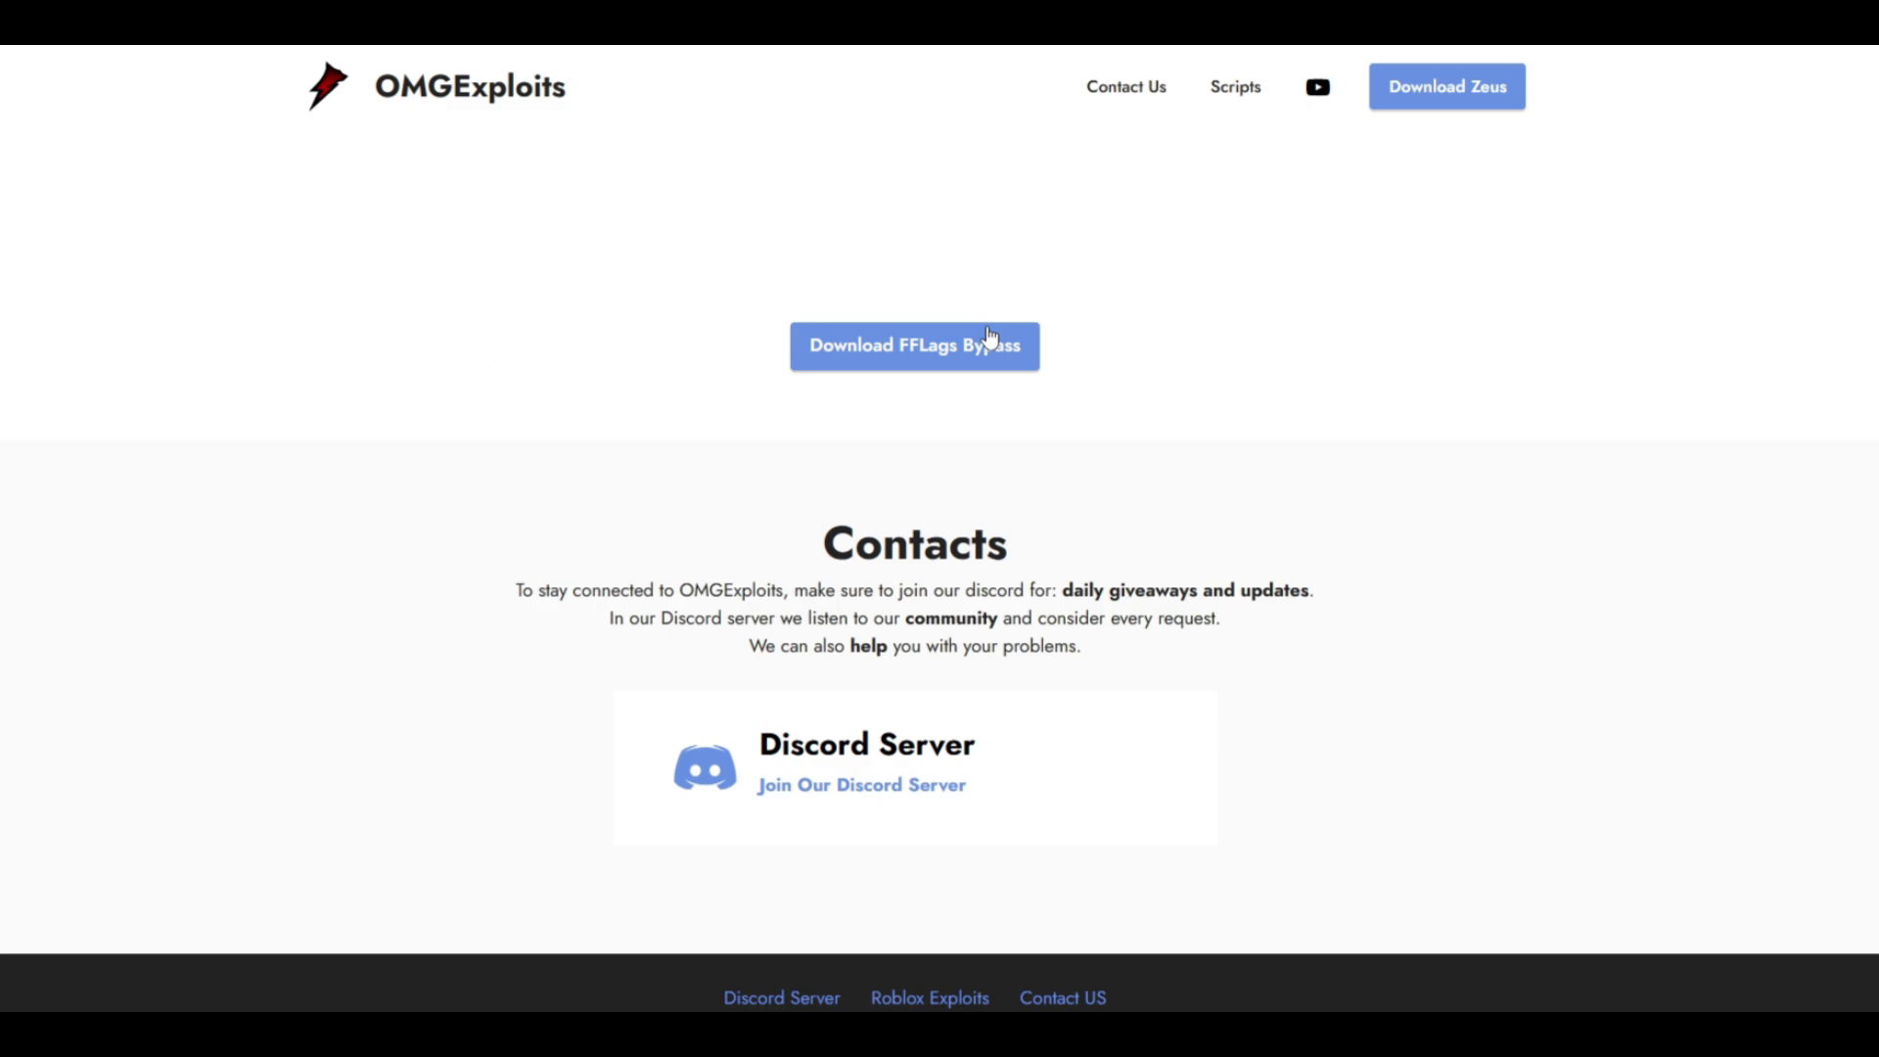
{"action": "left_click", "coordinate": [946, 351]}
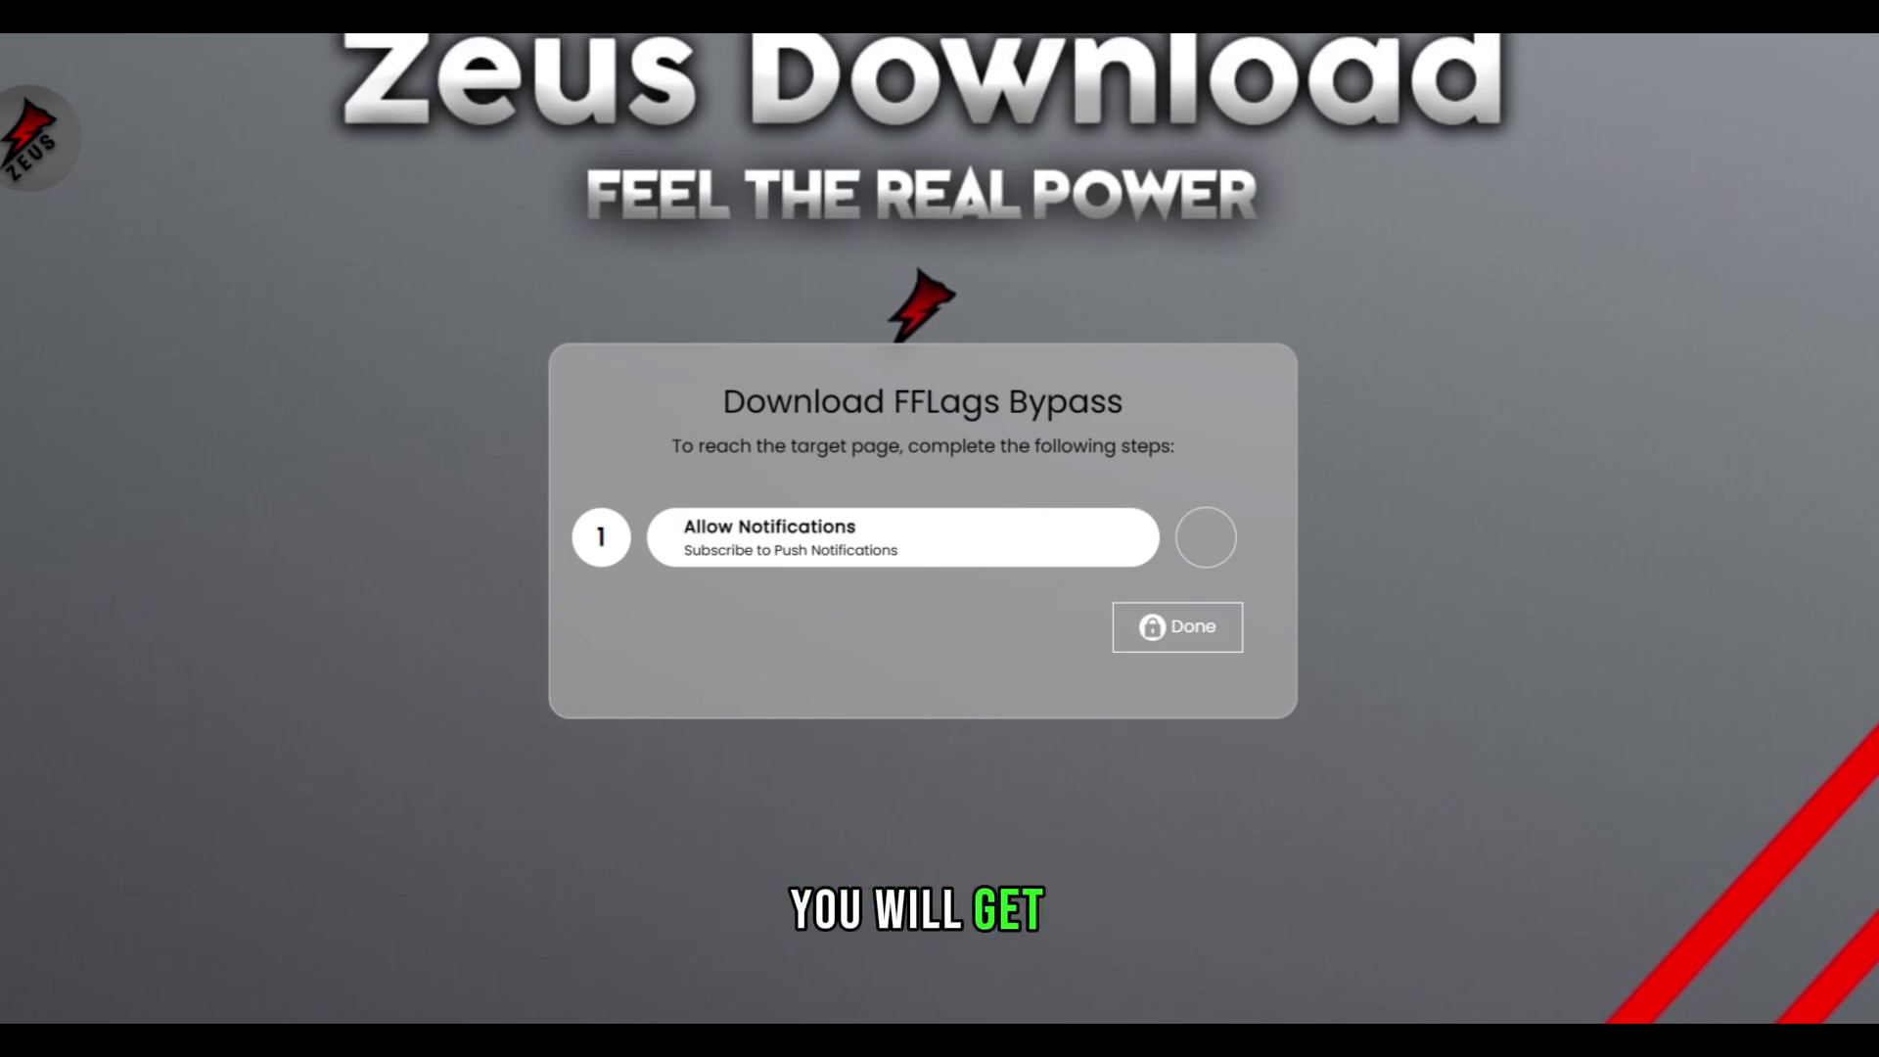
Step: Open the FFLags folder on the desktop in File Explorer and reposition its window
{"action": "double_click", "coordinate": [930, 411]}
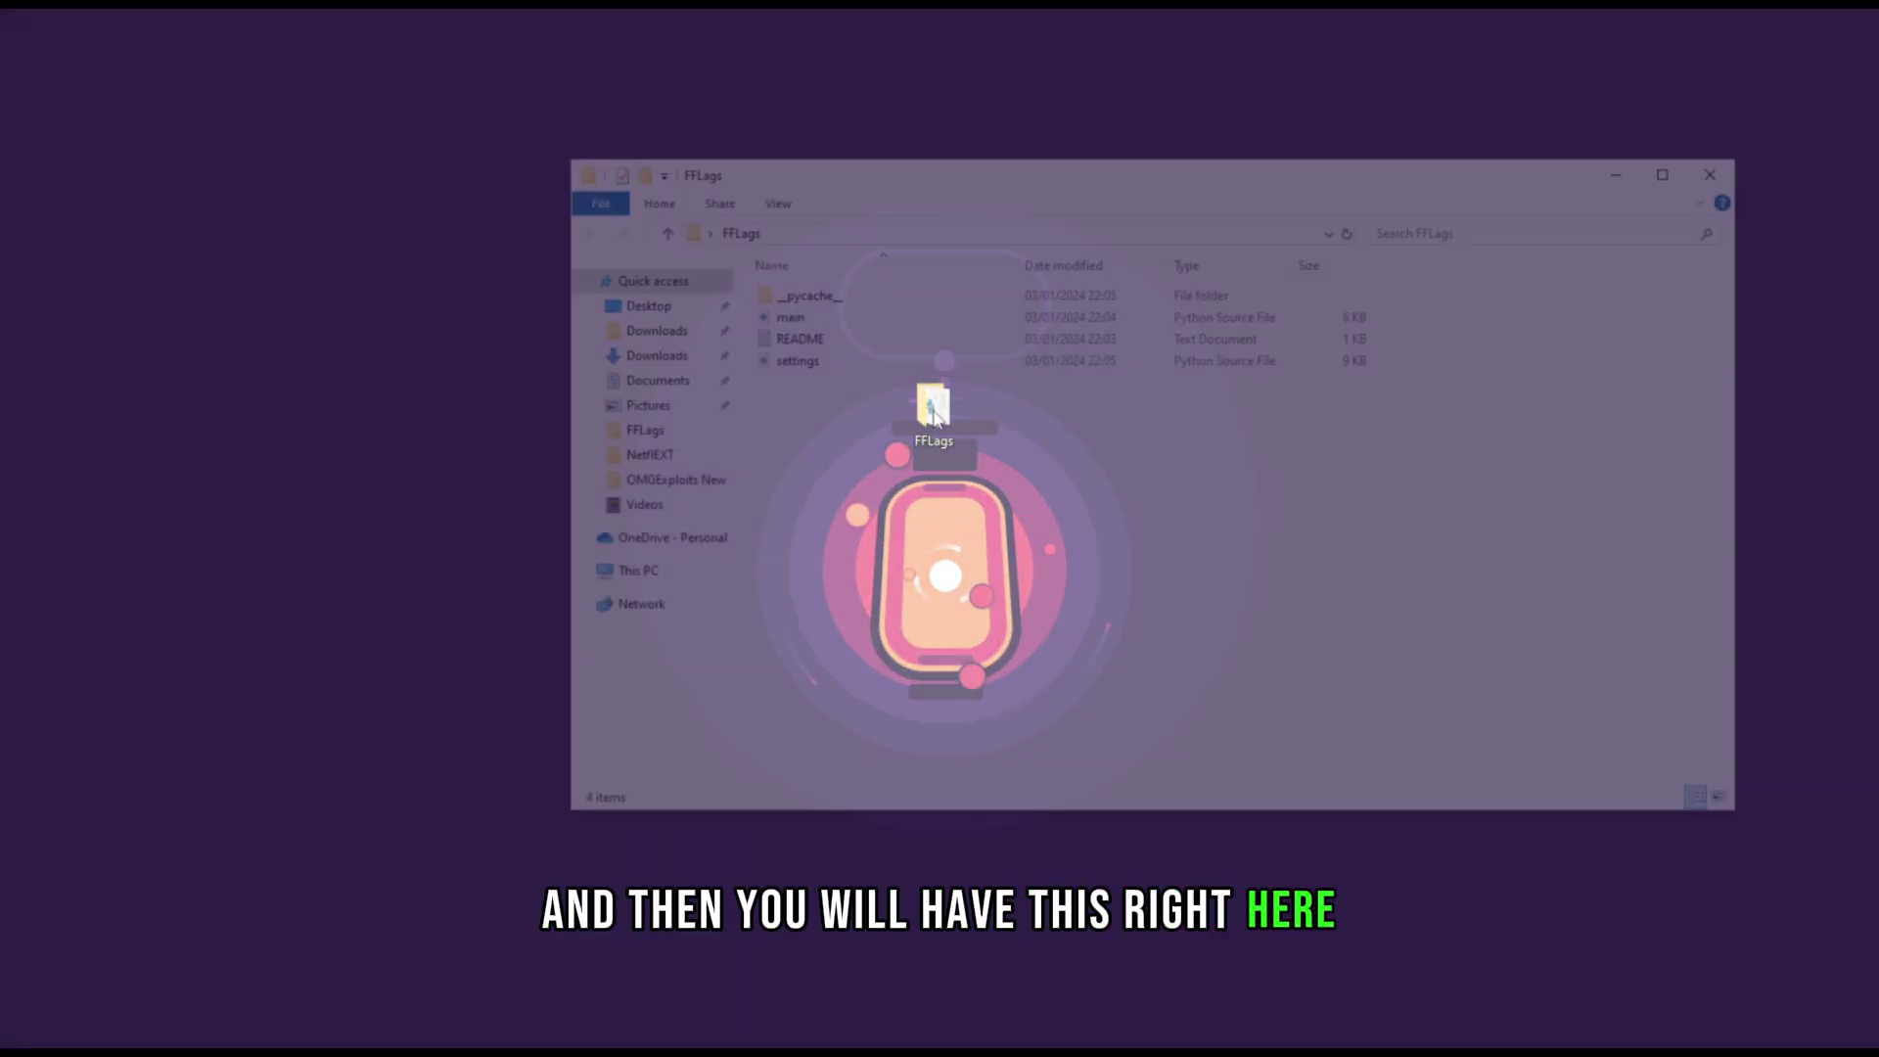
{"action": "left_click_drag", "start_coordinate": [910, 151], "coordinate": [856, 171]}
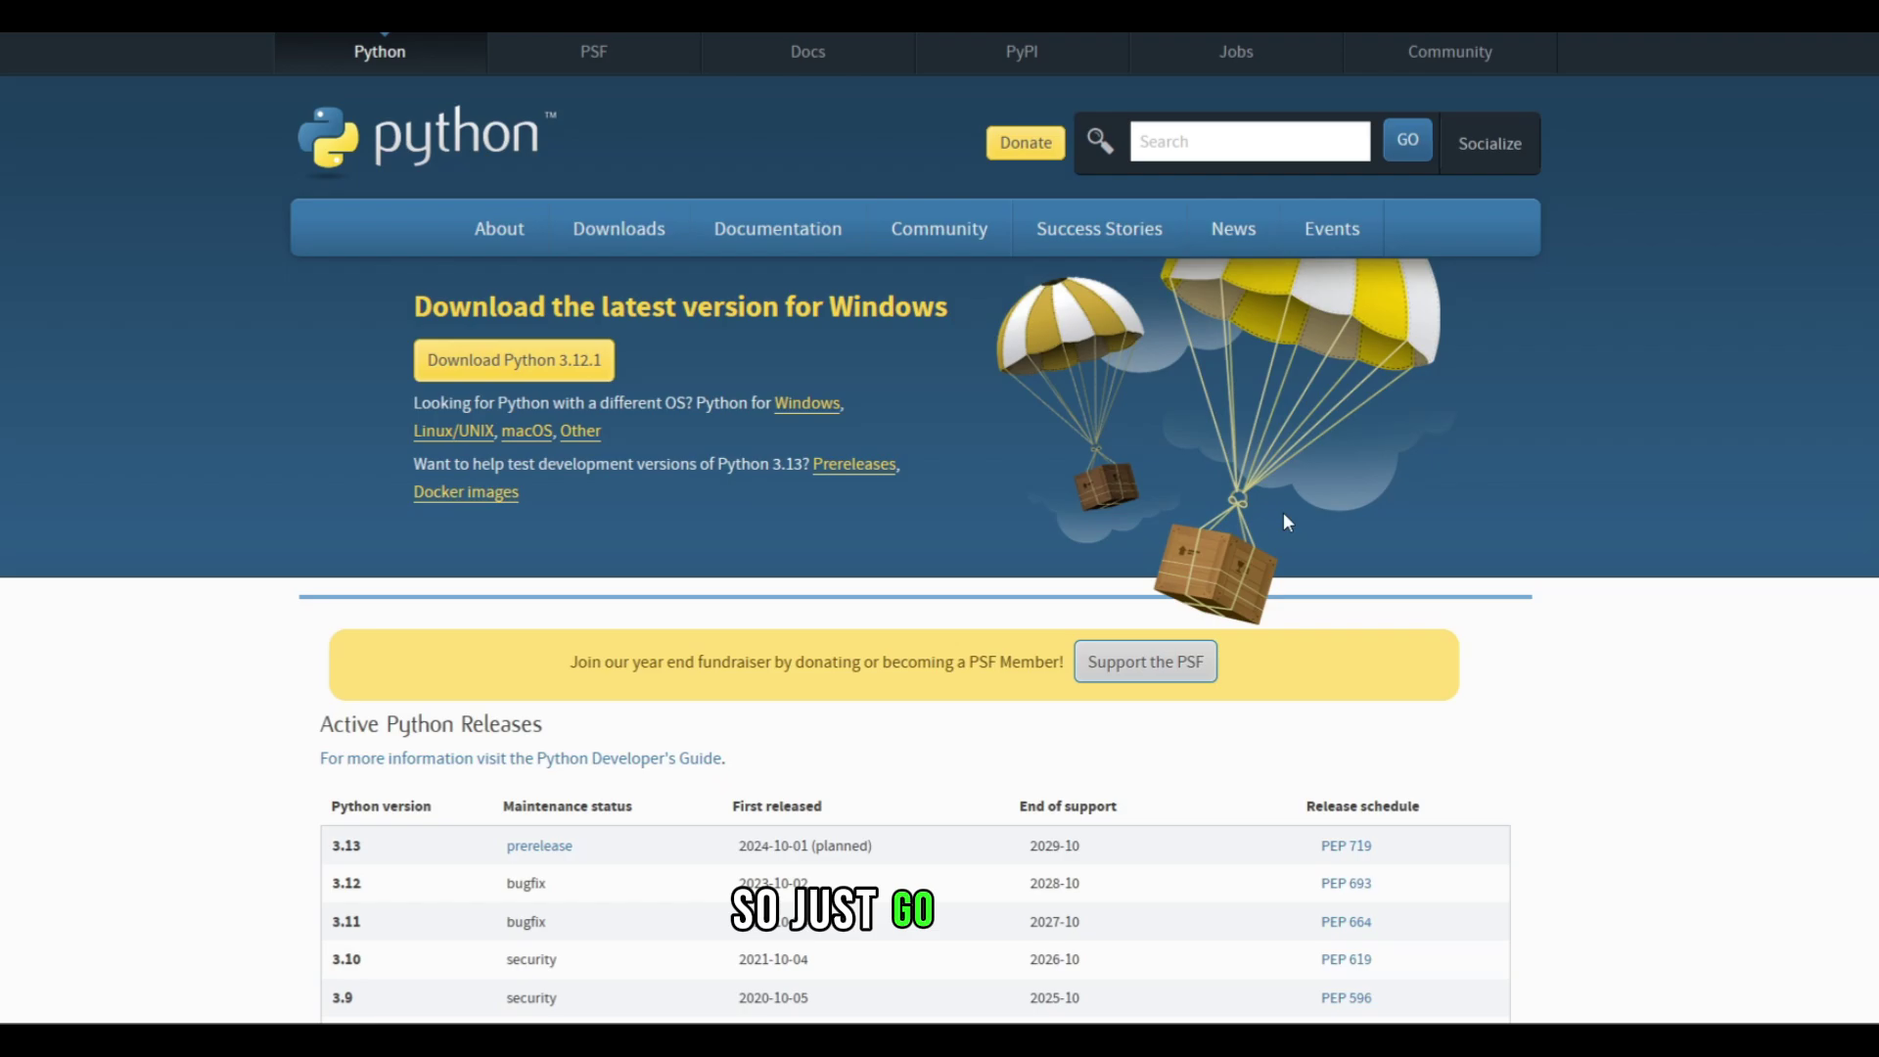
Step: Highlight the heading for the latest Windows version on the Python downloads page
{"action": "mouse_move", "coordinate": [497, 215]}
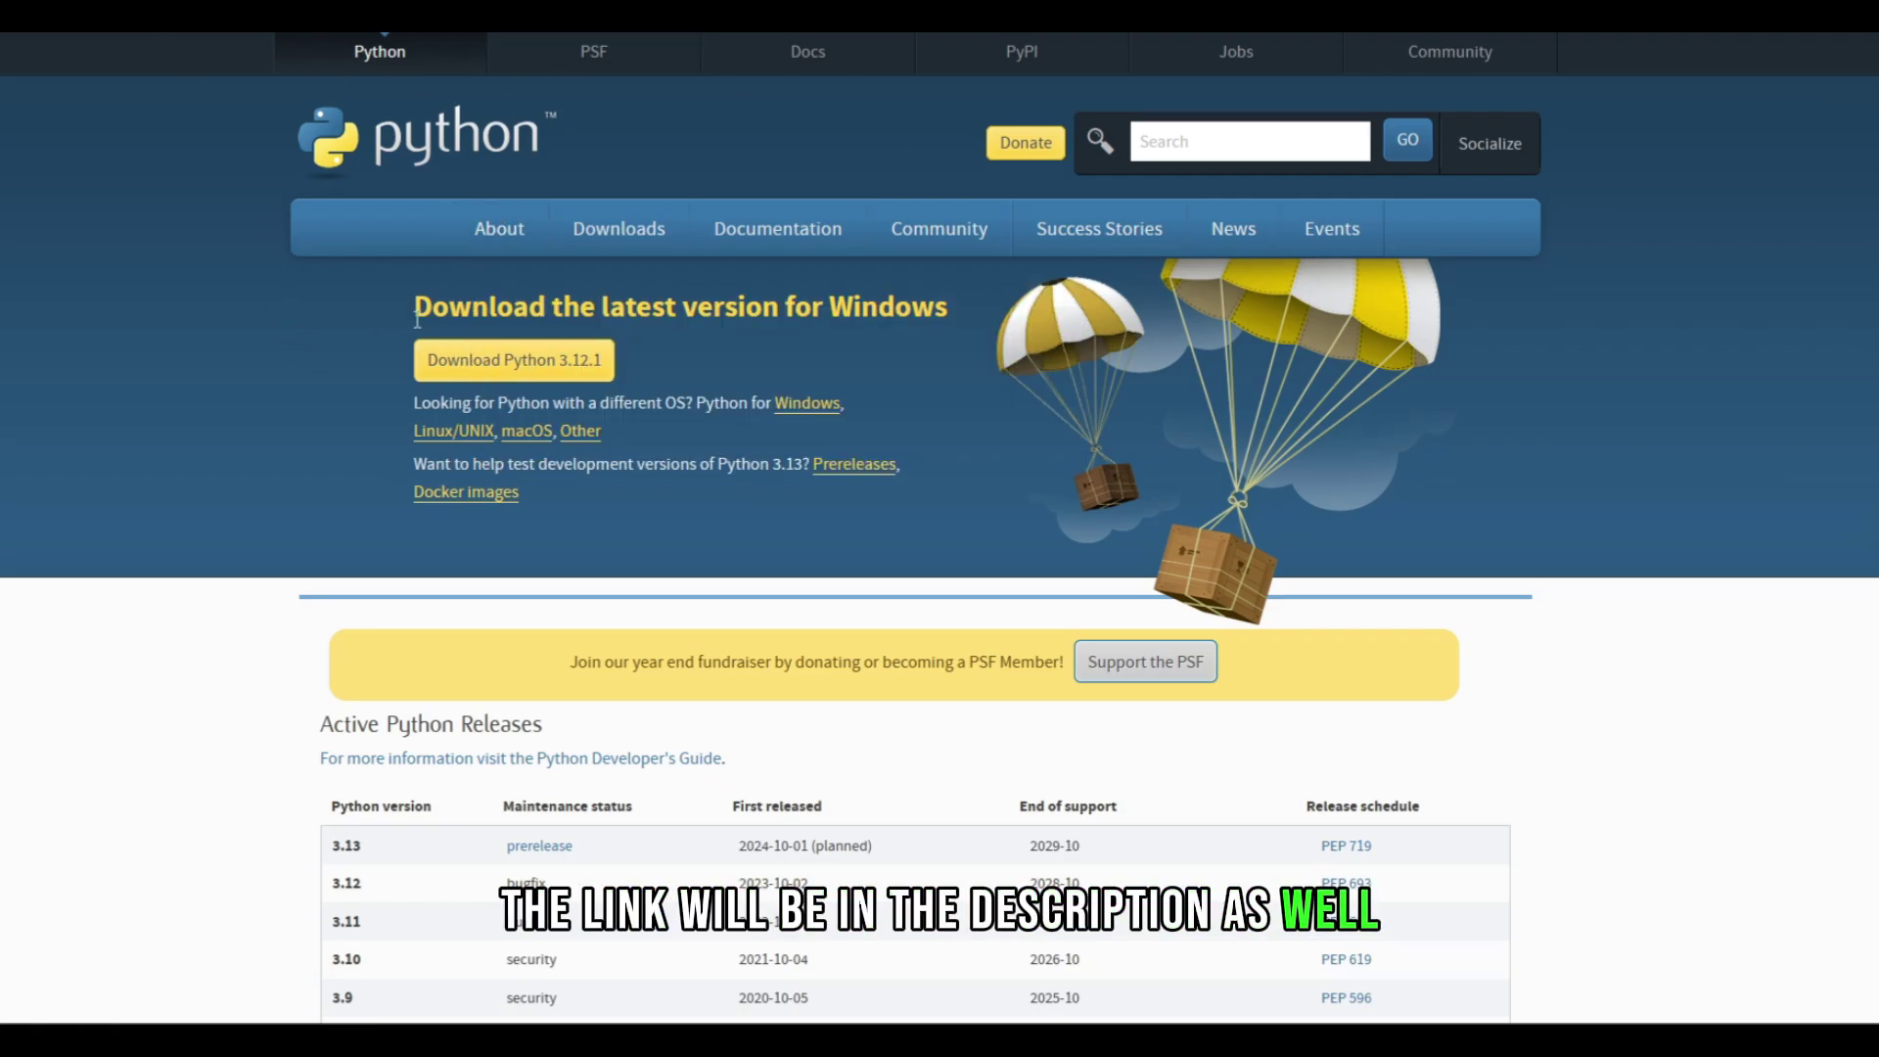
{"action": "mouse_move", "coordinate": [411, 308]}
{"action": "left_mouse_down"}
{"action": "mouse_move", "coordinate": [955, 306]}
{"action": "mouse_move", "coordinate": [432, 306]}
{"action": "left_mouse_up"}
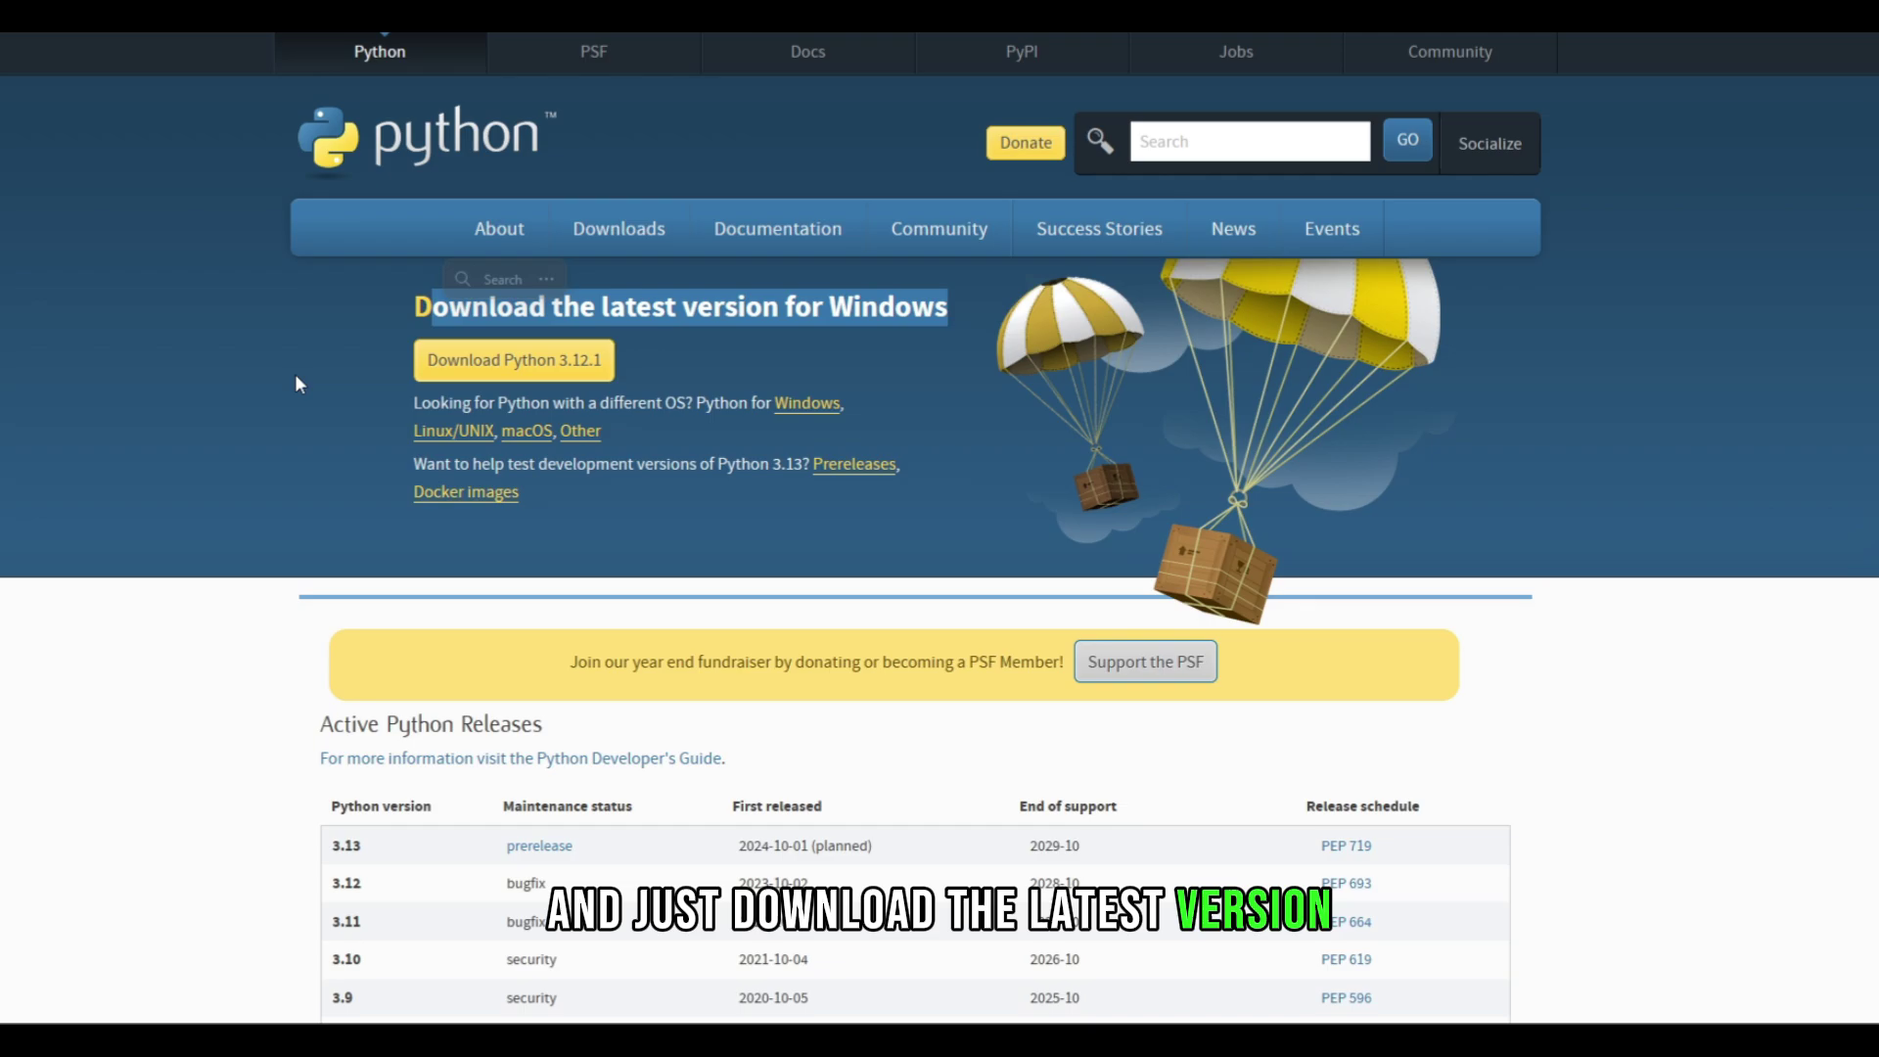
{"action": "scroll", "coordinate": [162, 666], "scroll_direction": "down", "scroll_amount": 1}
{"action": "double_click", "coordinate": [347, 771]}
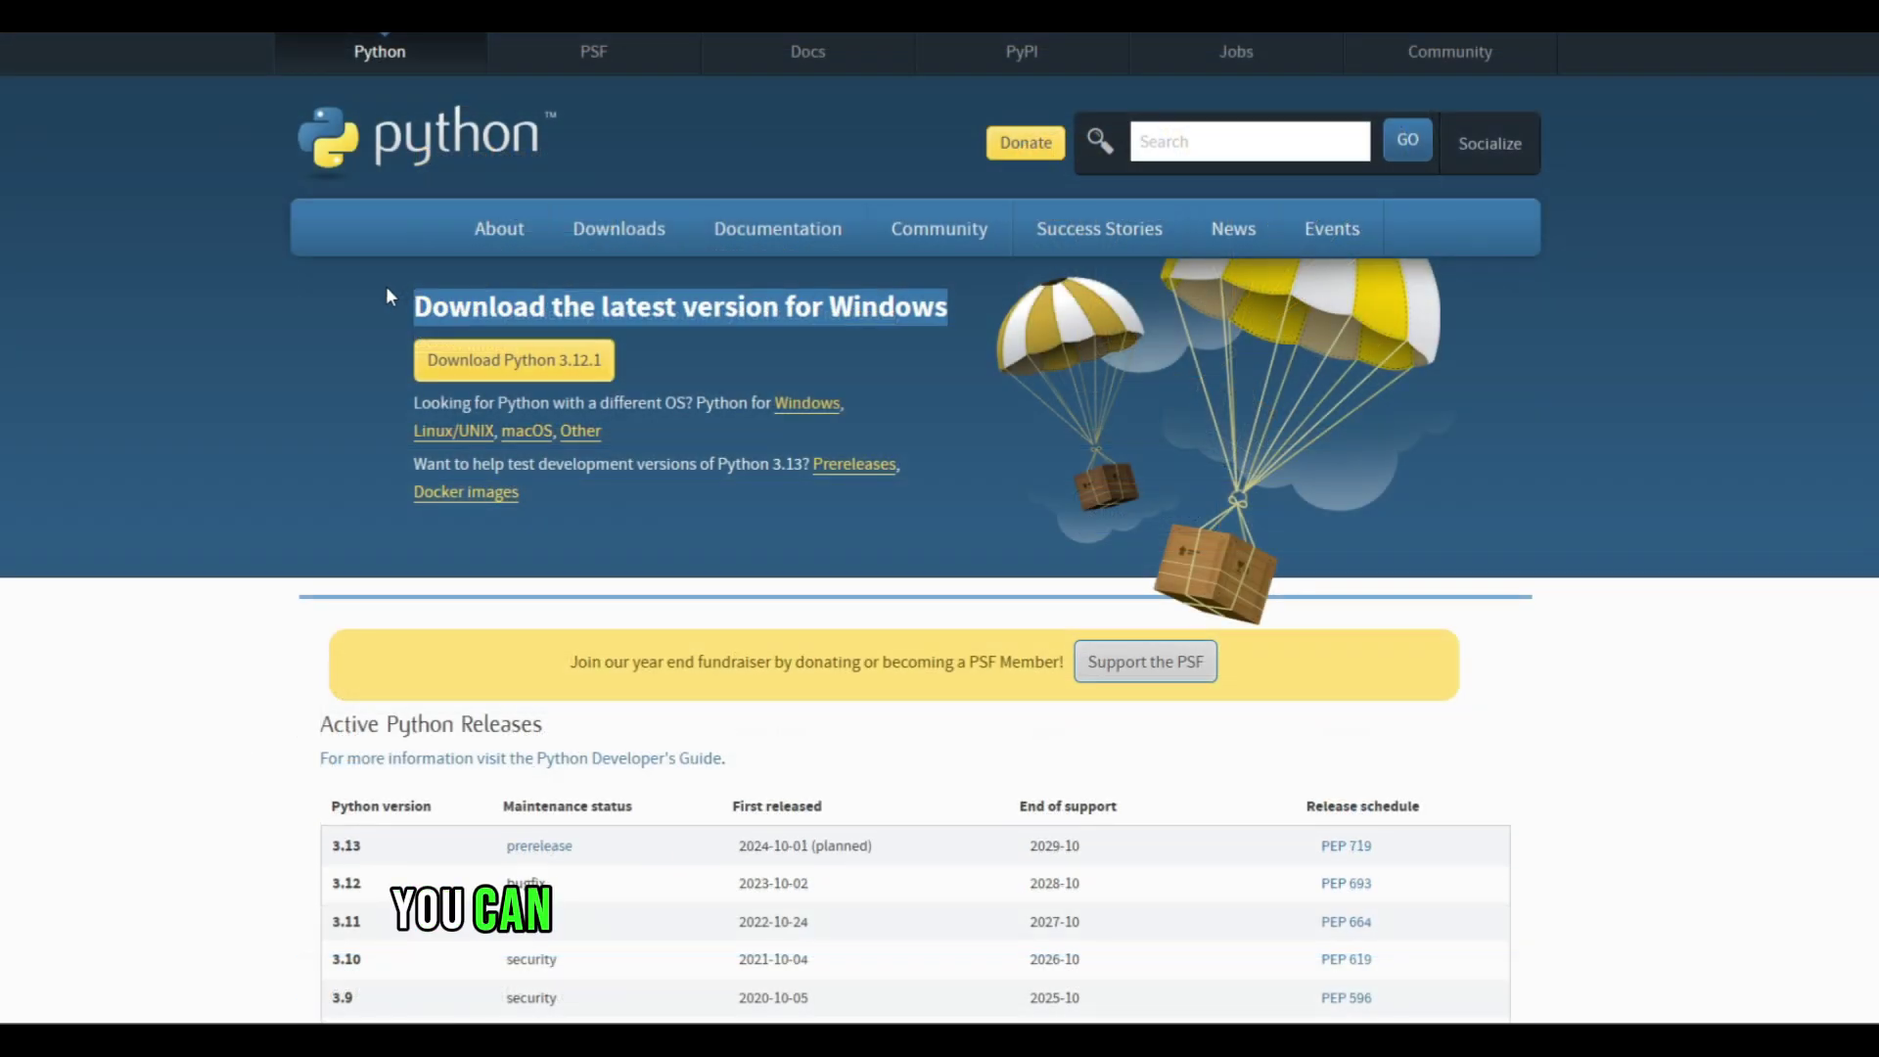
{"action": "left_click", "coordinate": [461, 319]}
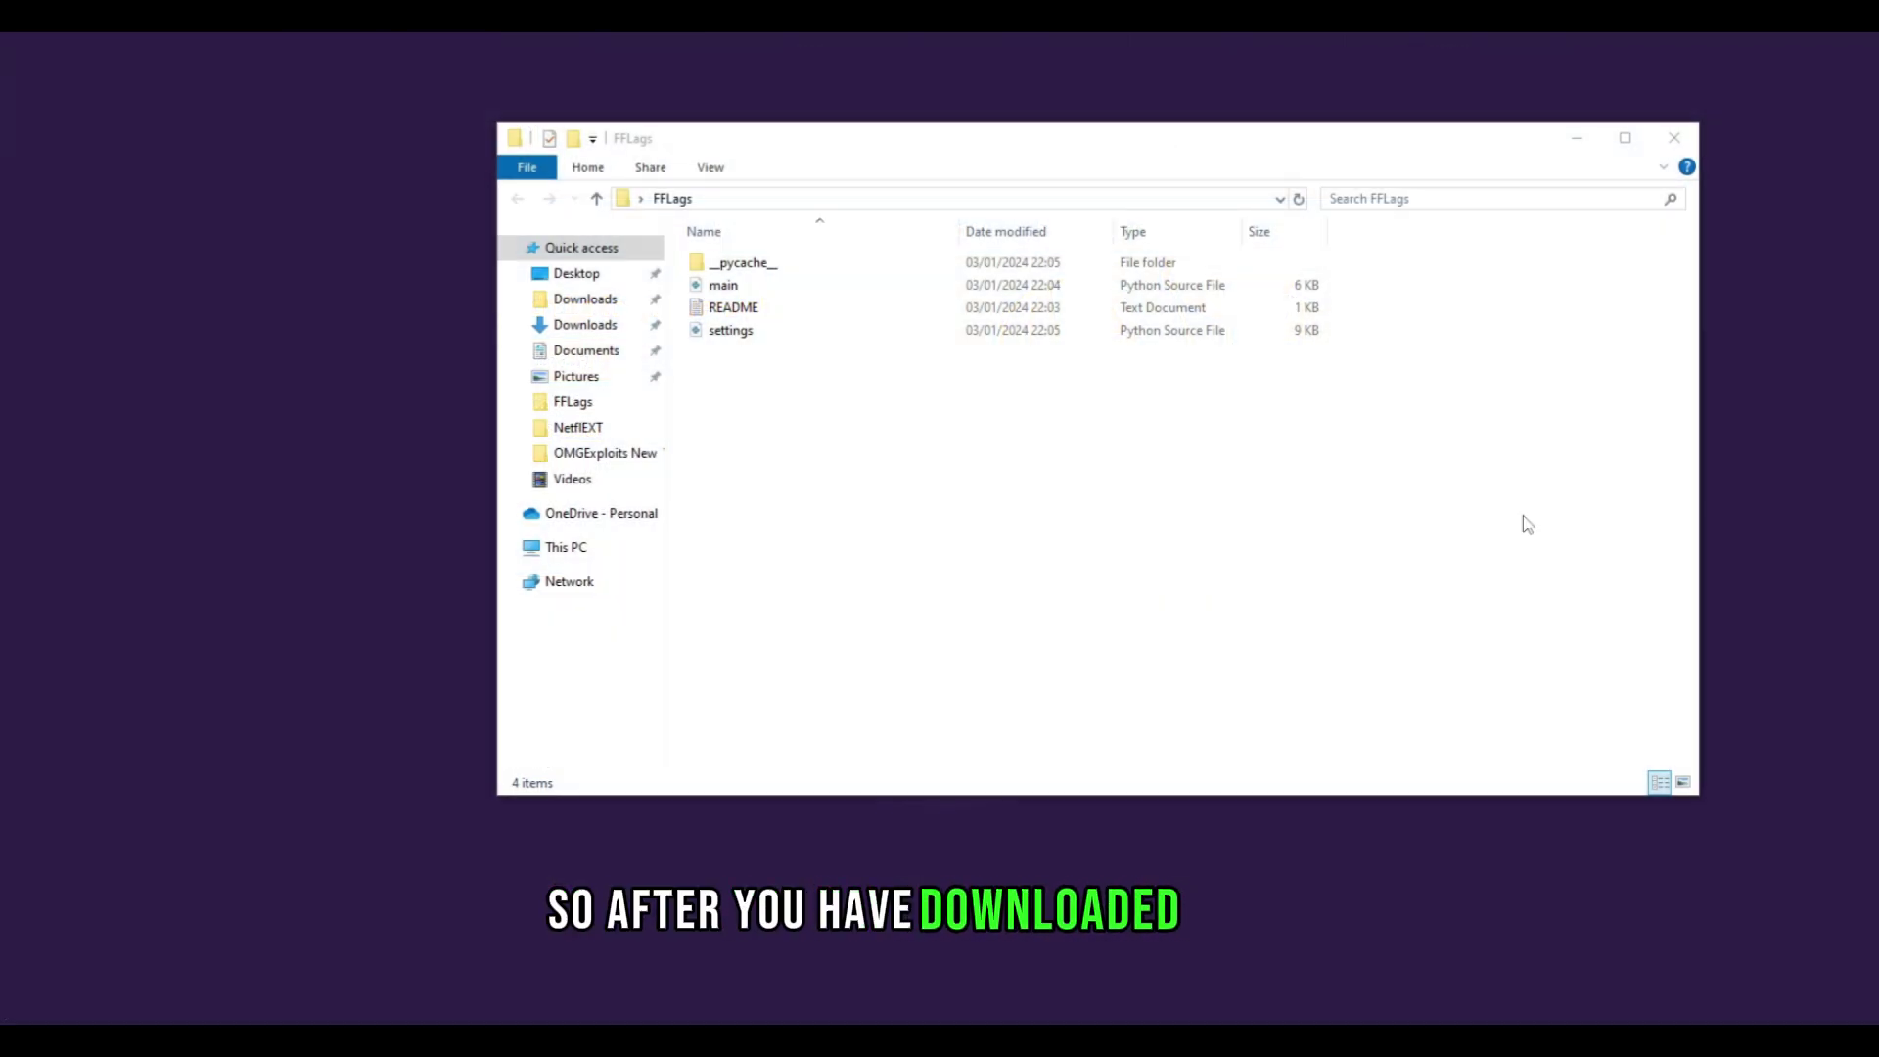
Step: Select the settings Python file in the FFLags folder and bring up its Open with options
{"action": "left_click_drag", "start_coordinate": [815, 467], "coordinate": [768, 229]}
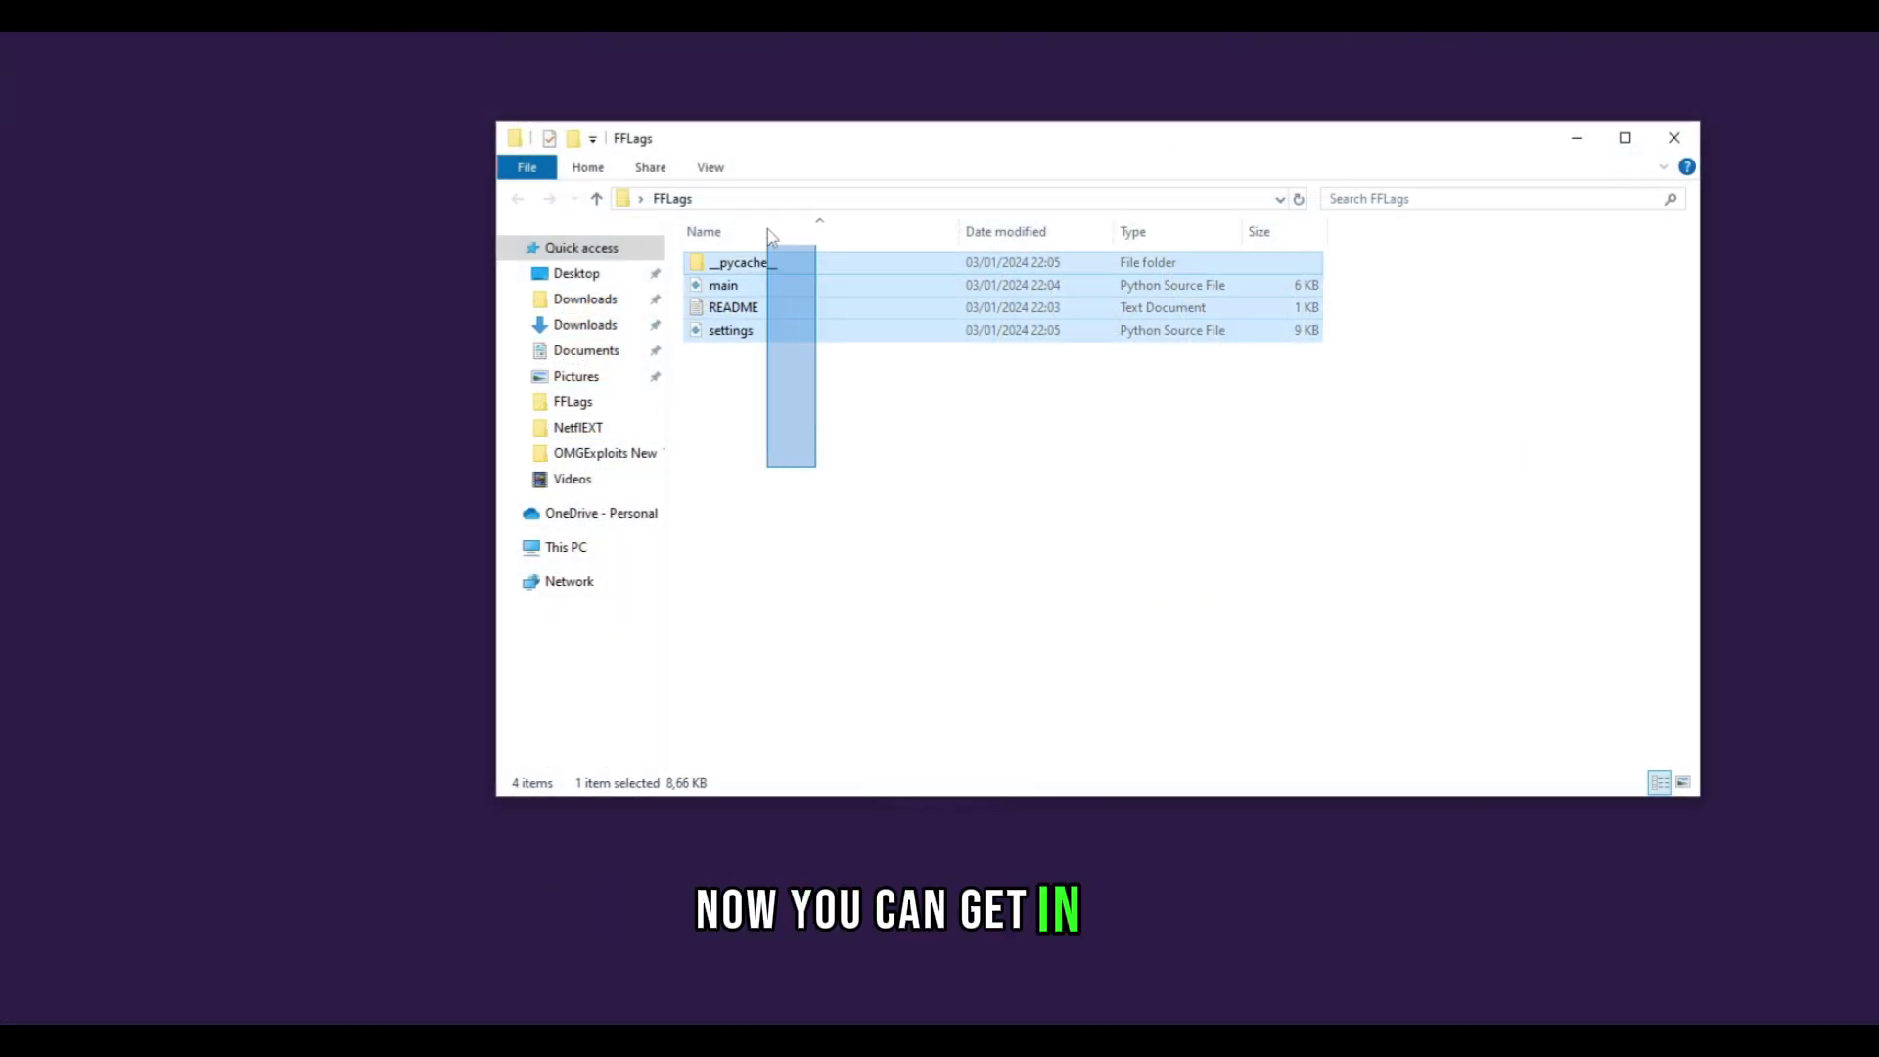
{"action": "left_click", "coordinate": [755, 381]}
{"action": "left_click", "coordinate": [730, 331]}
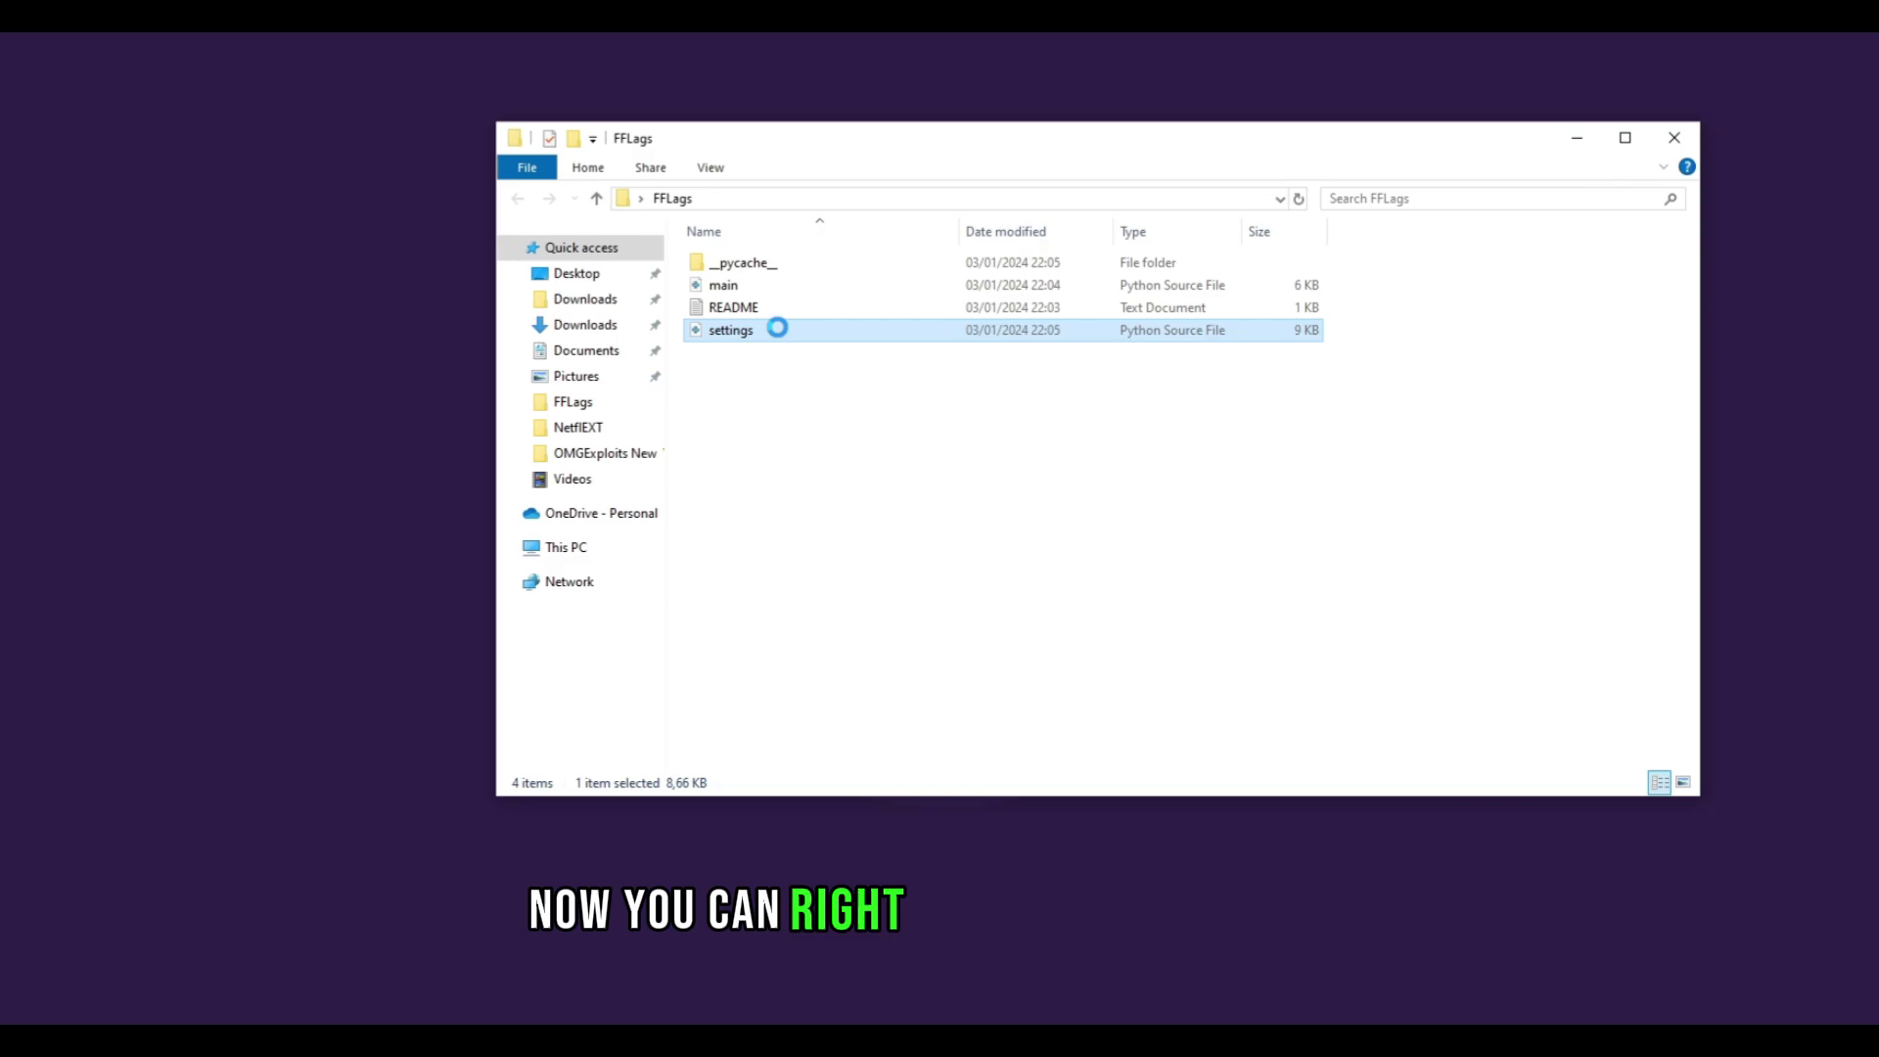
{"action": "right_click", "coordinate": [730, 333]}
{"action": "left_click", "coordinate": [1128, 336]}
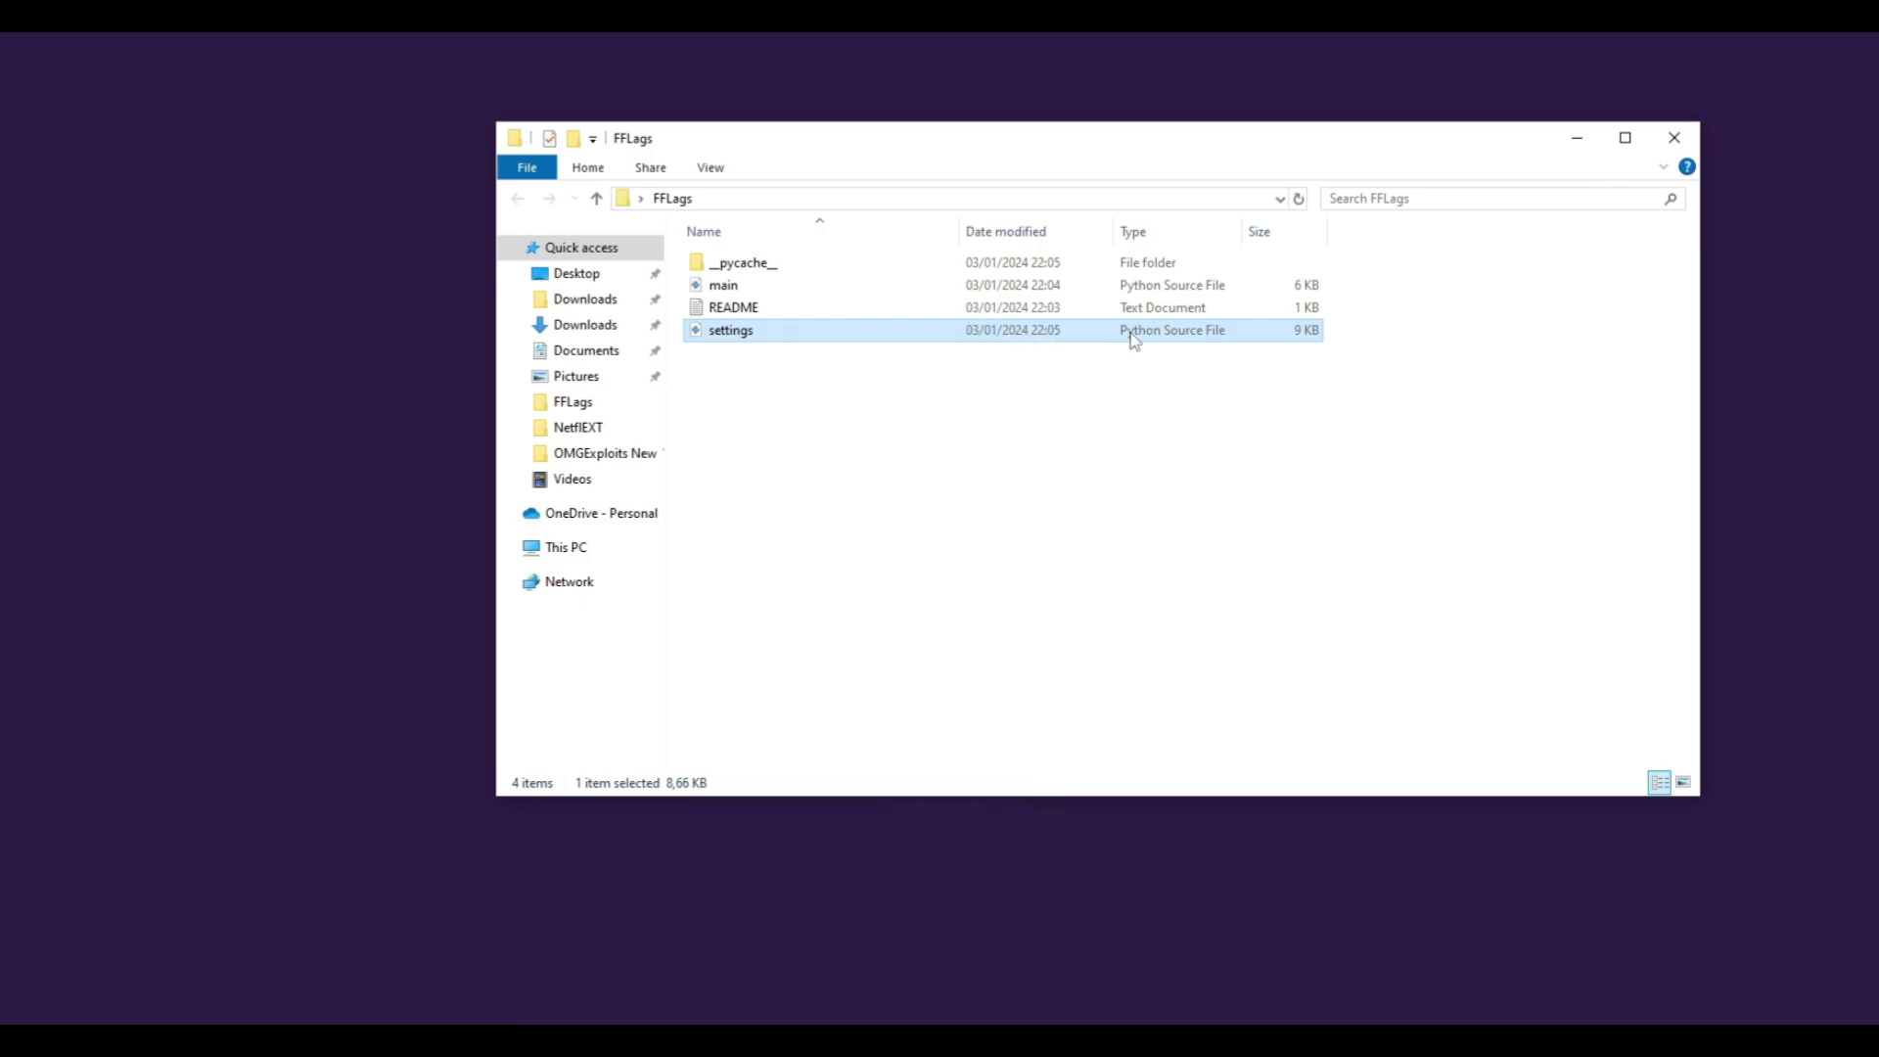
{"action": "right_click", "coordinate": [1131, 334]}
{"action": "left_click", "coordinate": [848, 331]}
{"action": "right_click", "coordinate": [848, 331]}
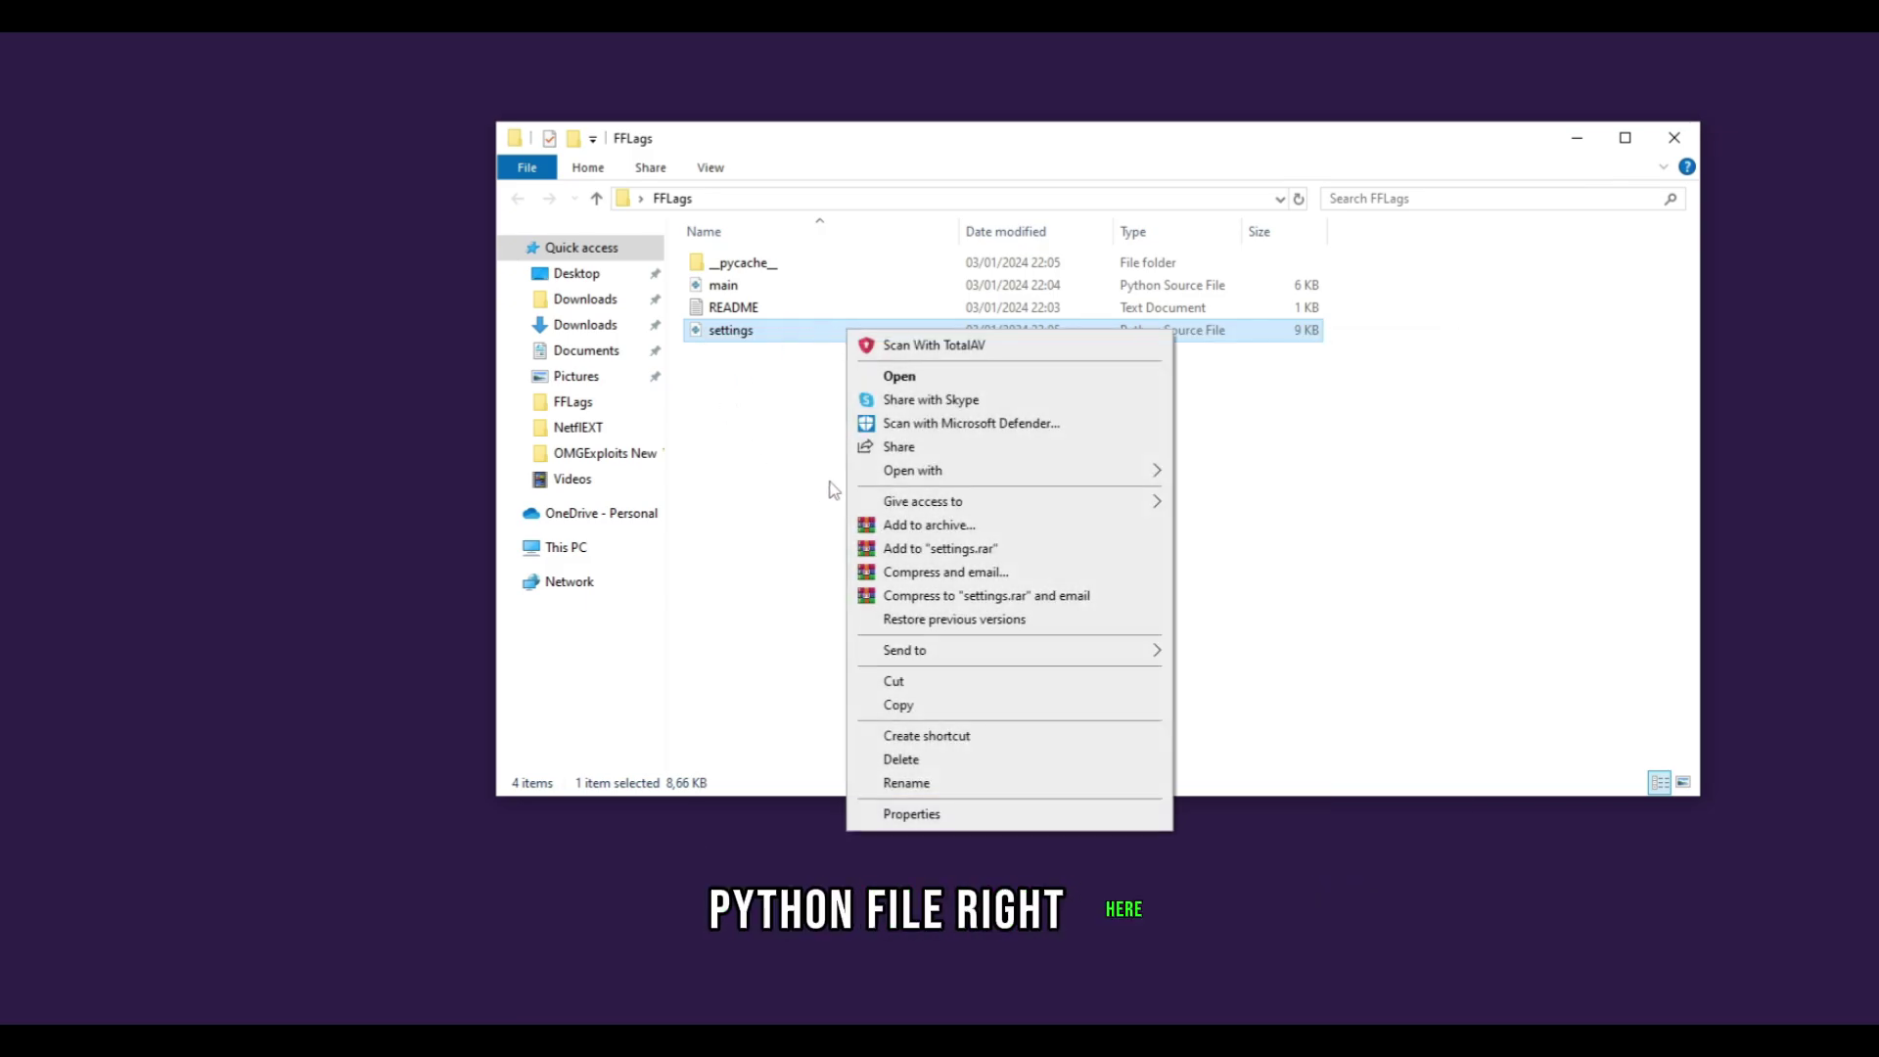
{"action": "mouse_move", "coordinate": [978, 471]}
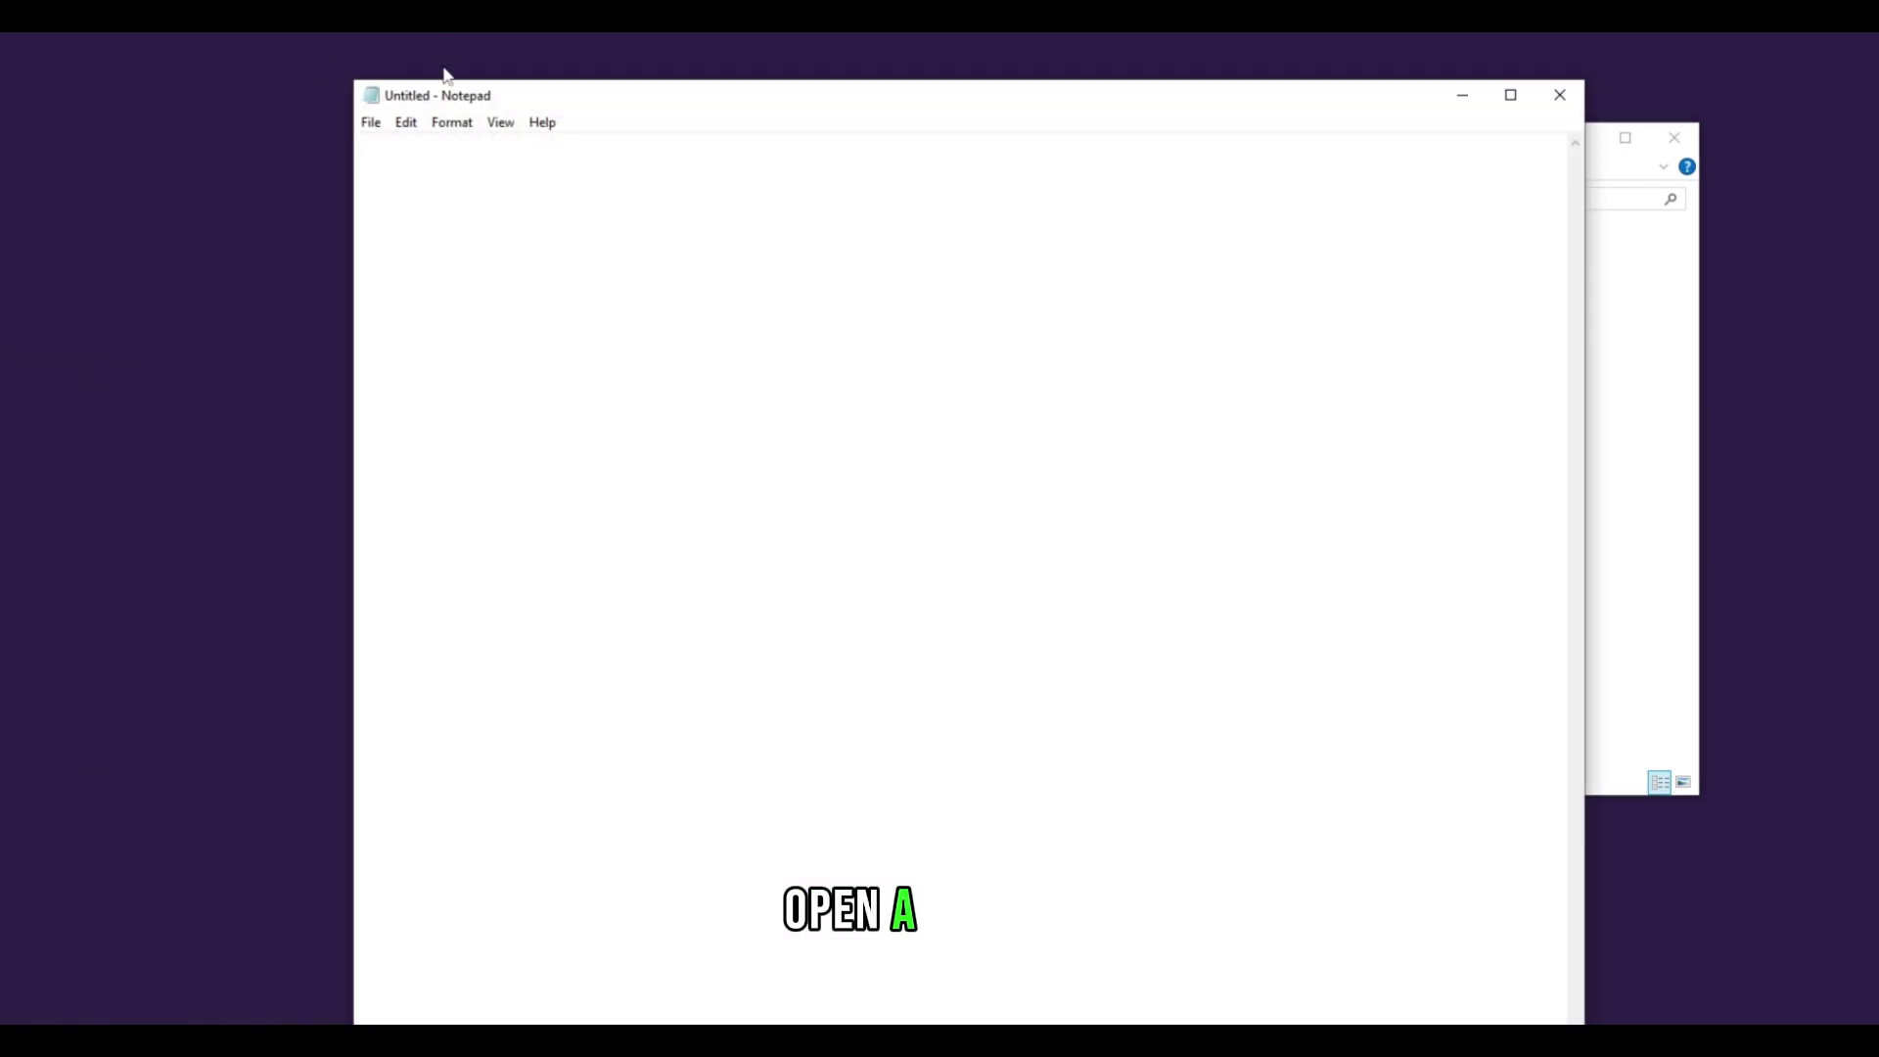
Step: Open the settings Python file from the FFLags folder in Notepad with the All Files filter, and minimize the Notepad window
{"action": "left_click", "coordinate": [371, 122]}
{"action": "left_click", "coordinate": [412, 196]}
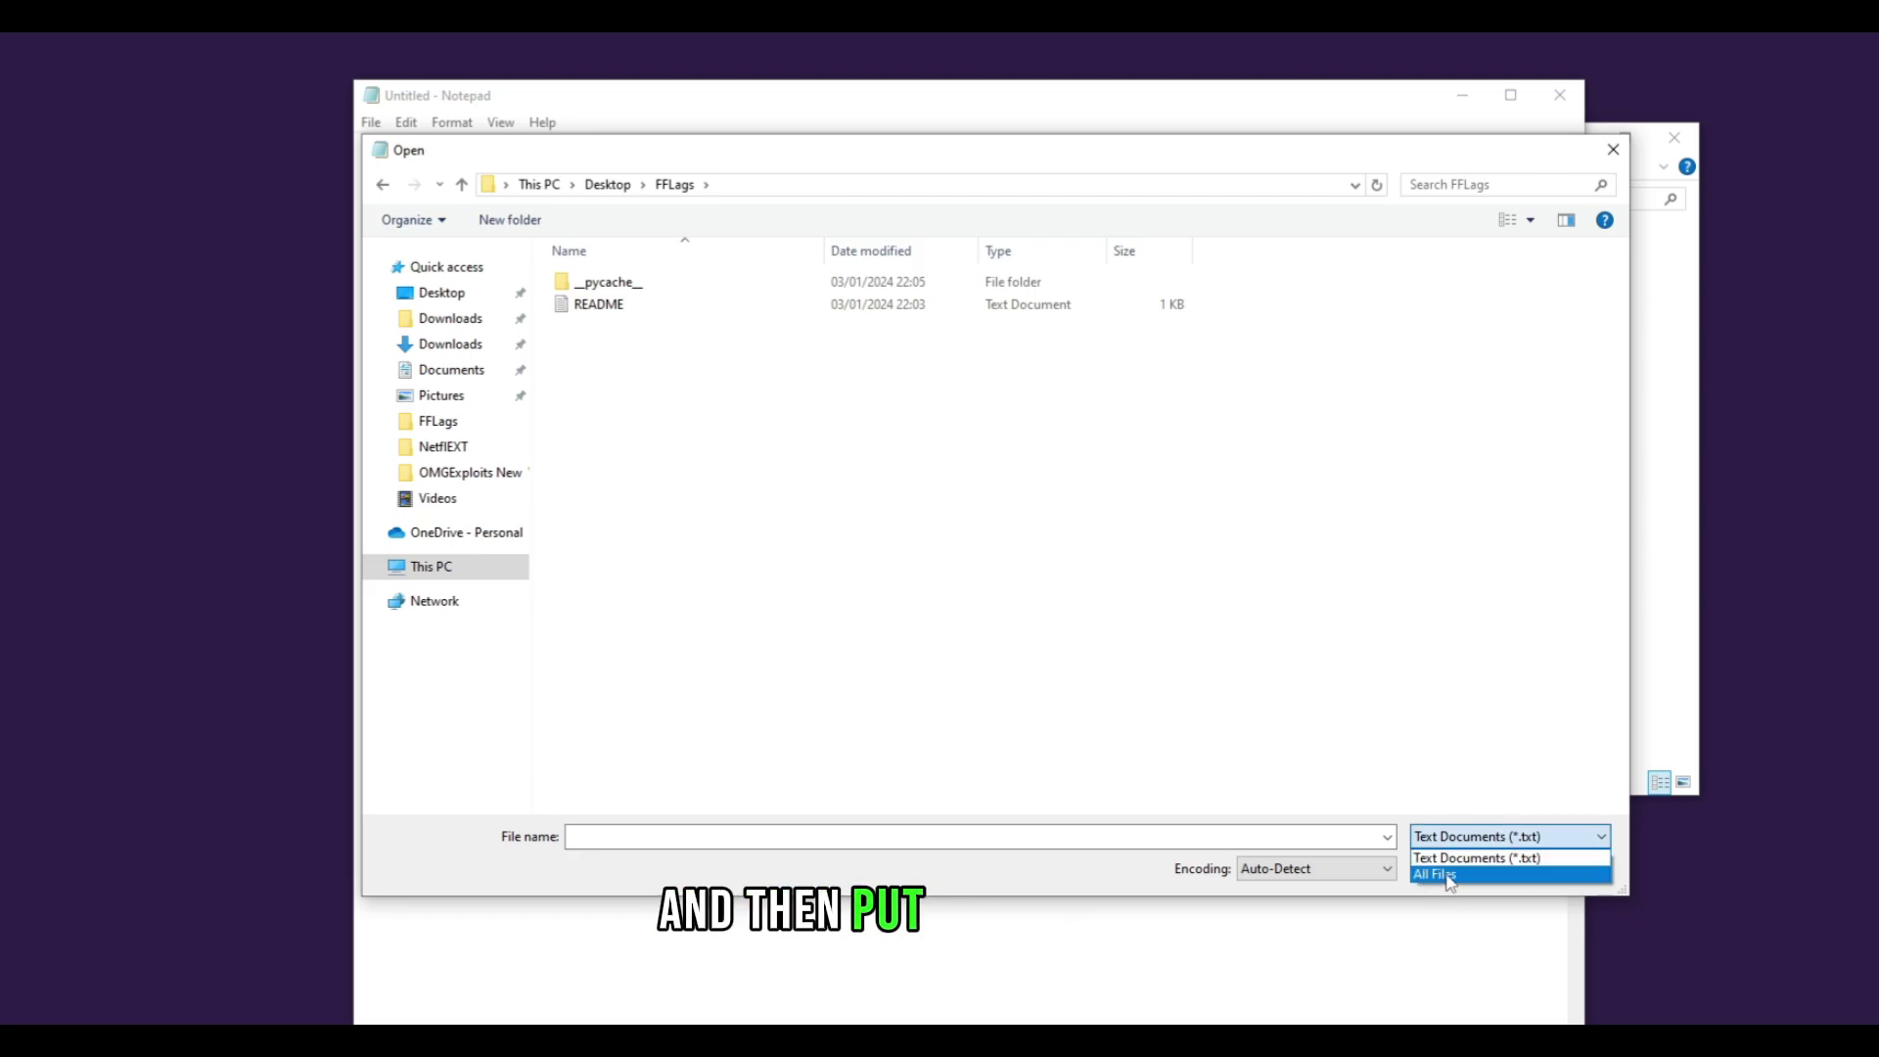
{"action": "left_click", "coordinate": [1450, 873]}
{"action": "left_click", "coordinate": [609, 352]}
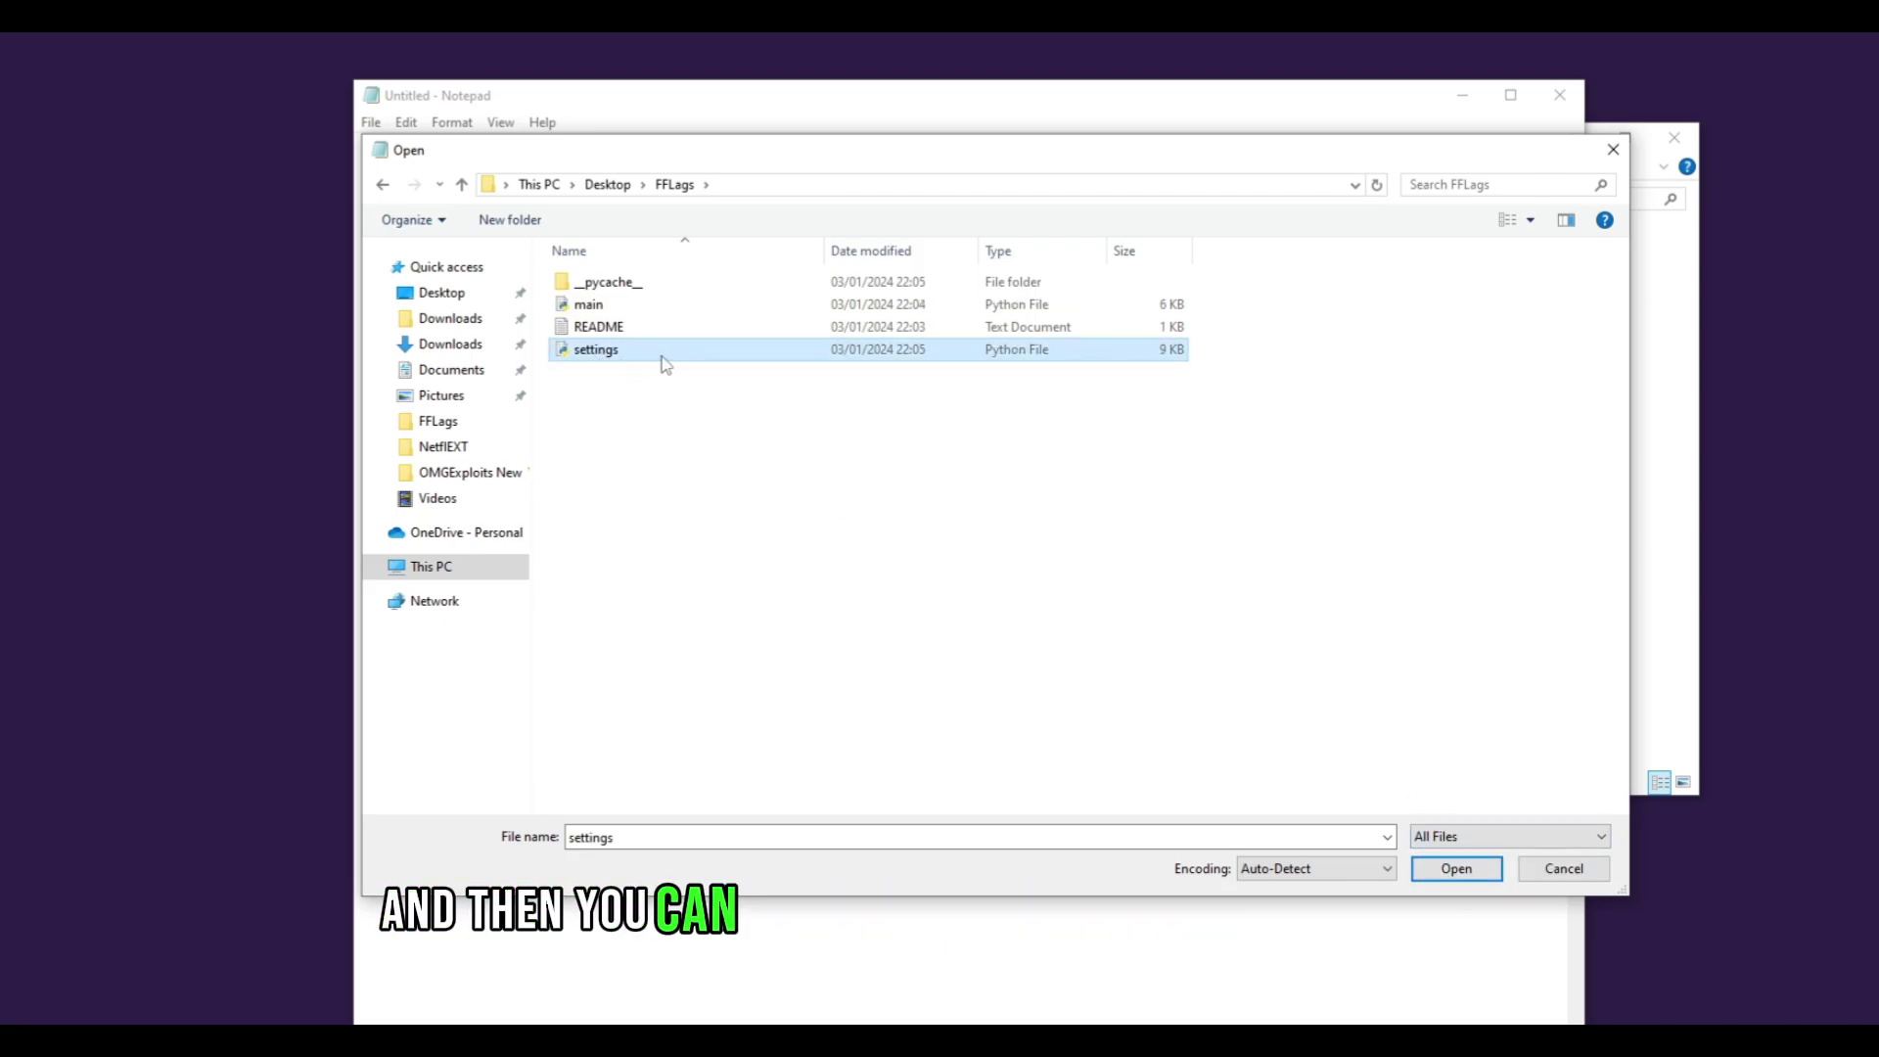
{"action": "left_click", "coordinate": [1458, 871]}
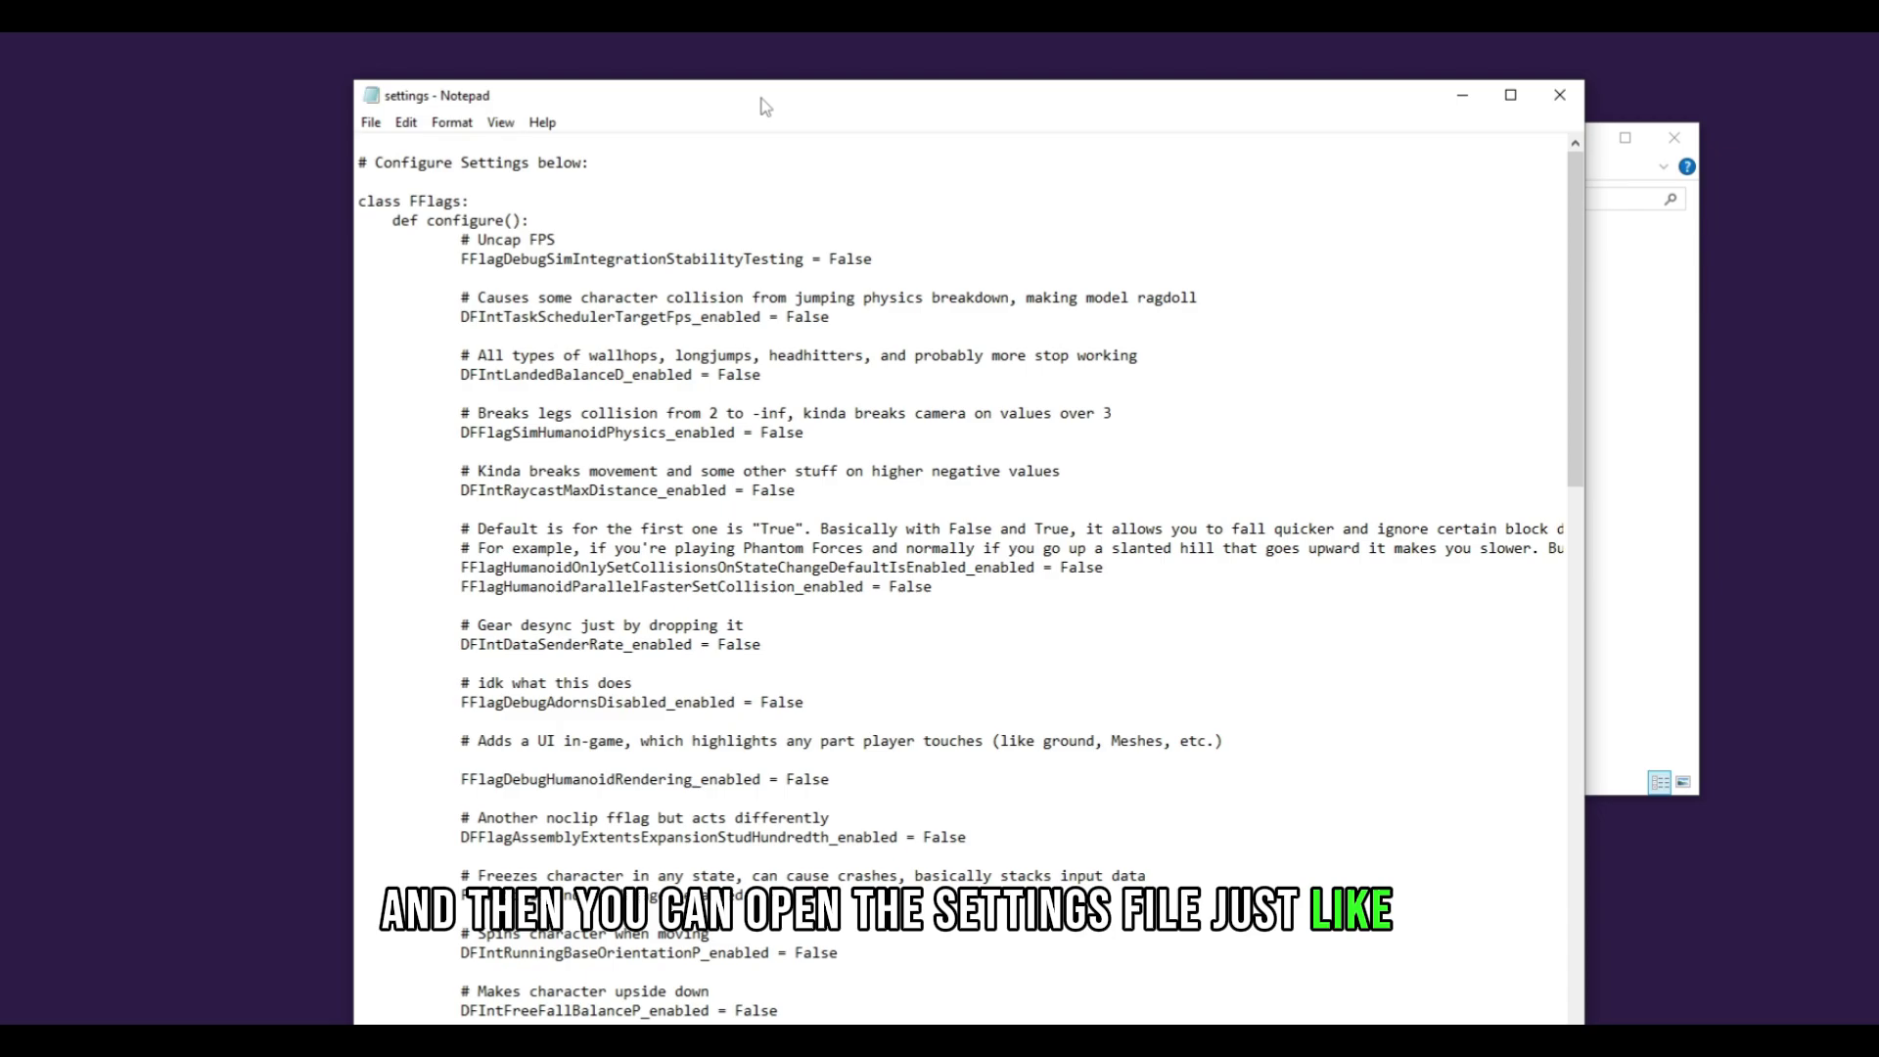
{"action": "left_click_drag", "start_coordinate": [764, 106], "coordinate": [673, 55]}
{"action": "left_click", "coordinate": [1468, 43]}
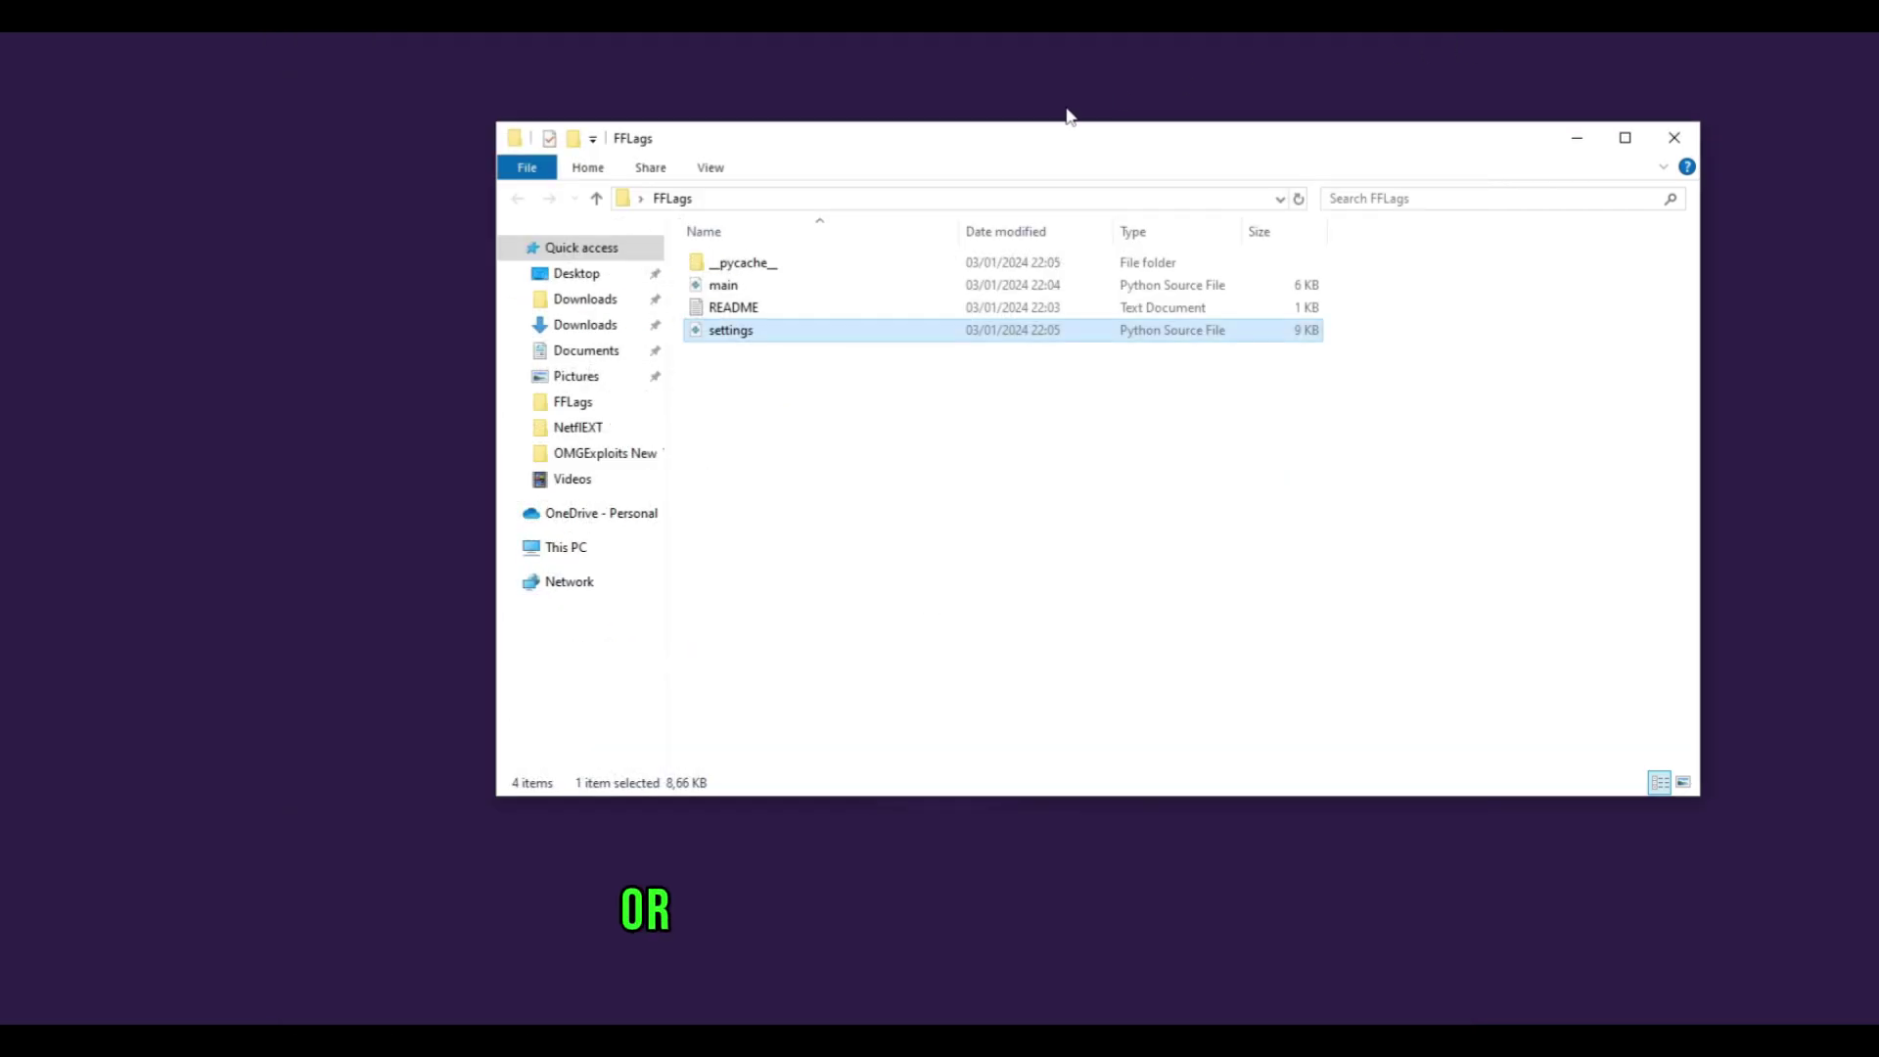
Step: Open the settings Python file from the FFLags folder in Visual Studio Code and dismiss the Restricted Mode banner
{"action": "right_click", "coordinate": [747, 335]}
{"action": "mouse_move", "coordinate": [940, 495]}
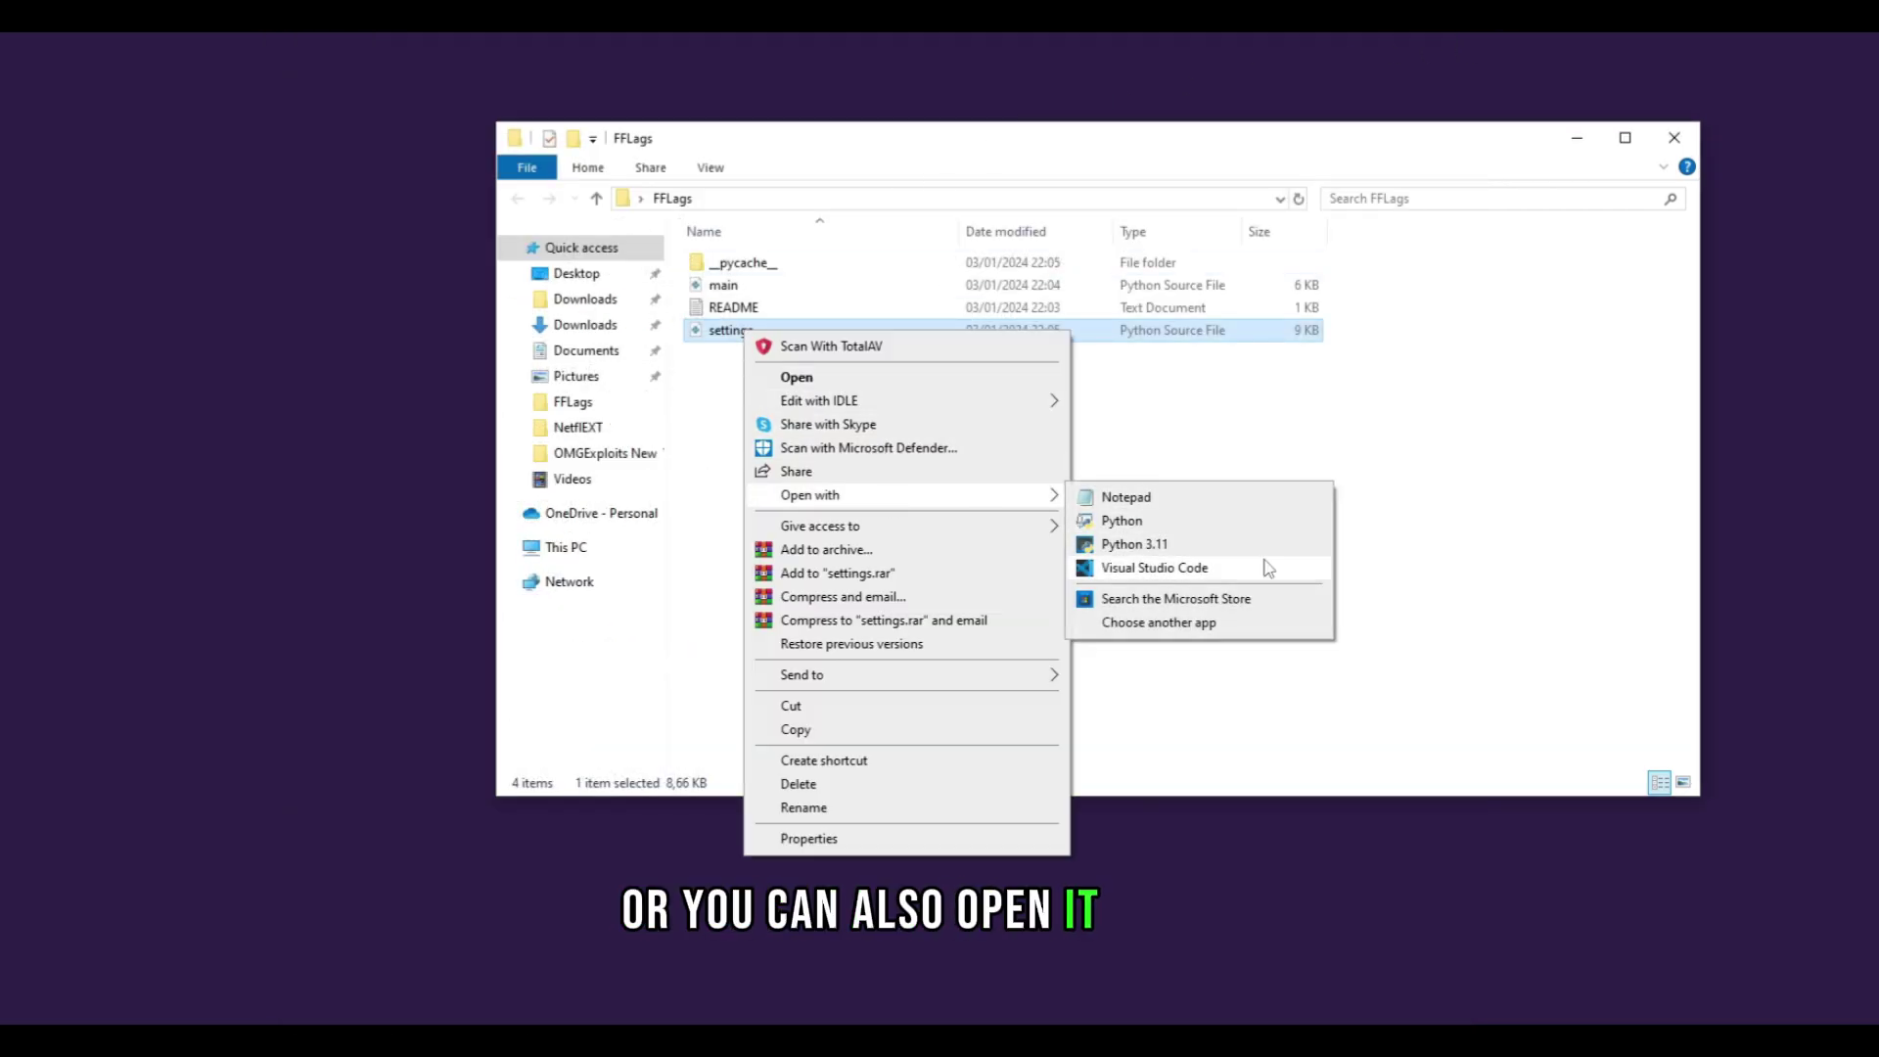
{"action": "left_click", "coordinate": [1157, 570]}
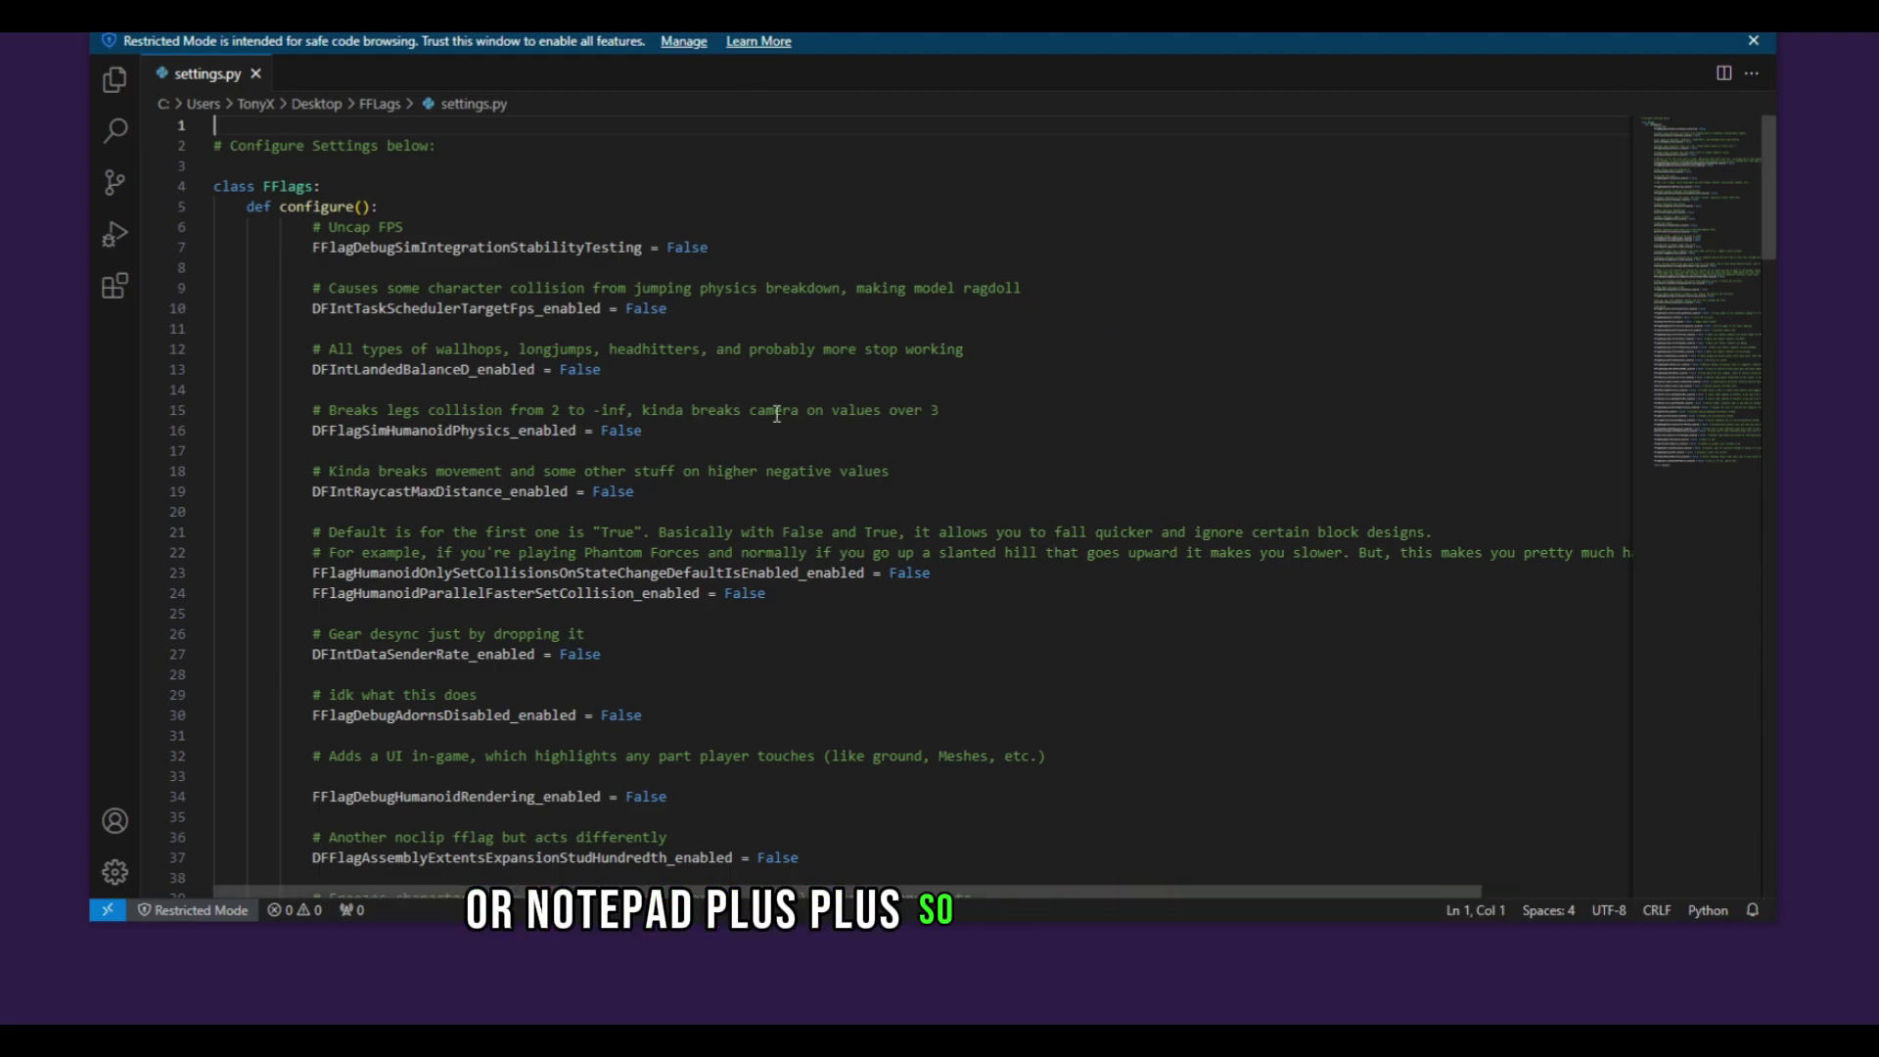
{"action": "left_click", "coordinate": [1753, 40]}
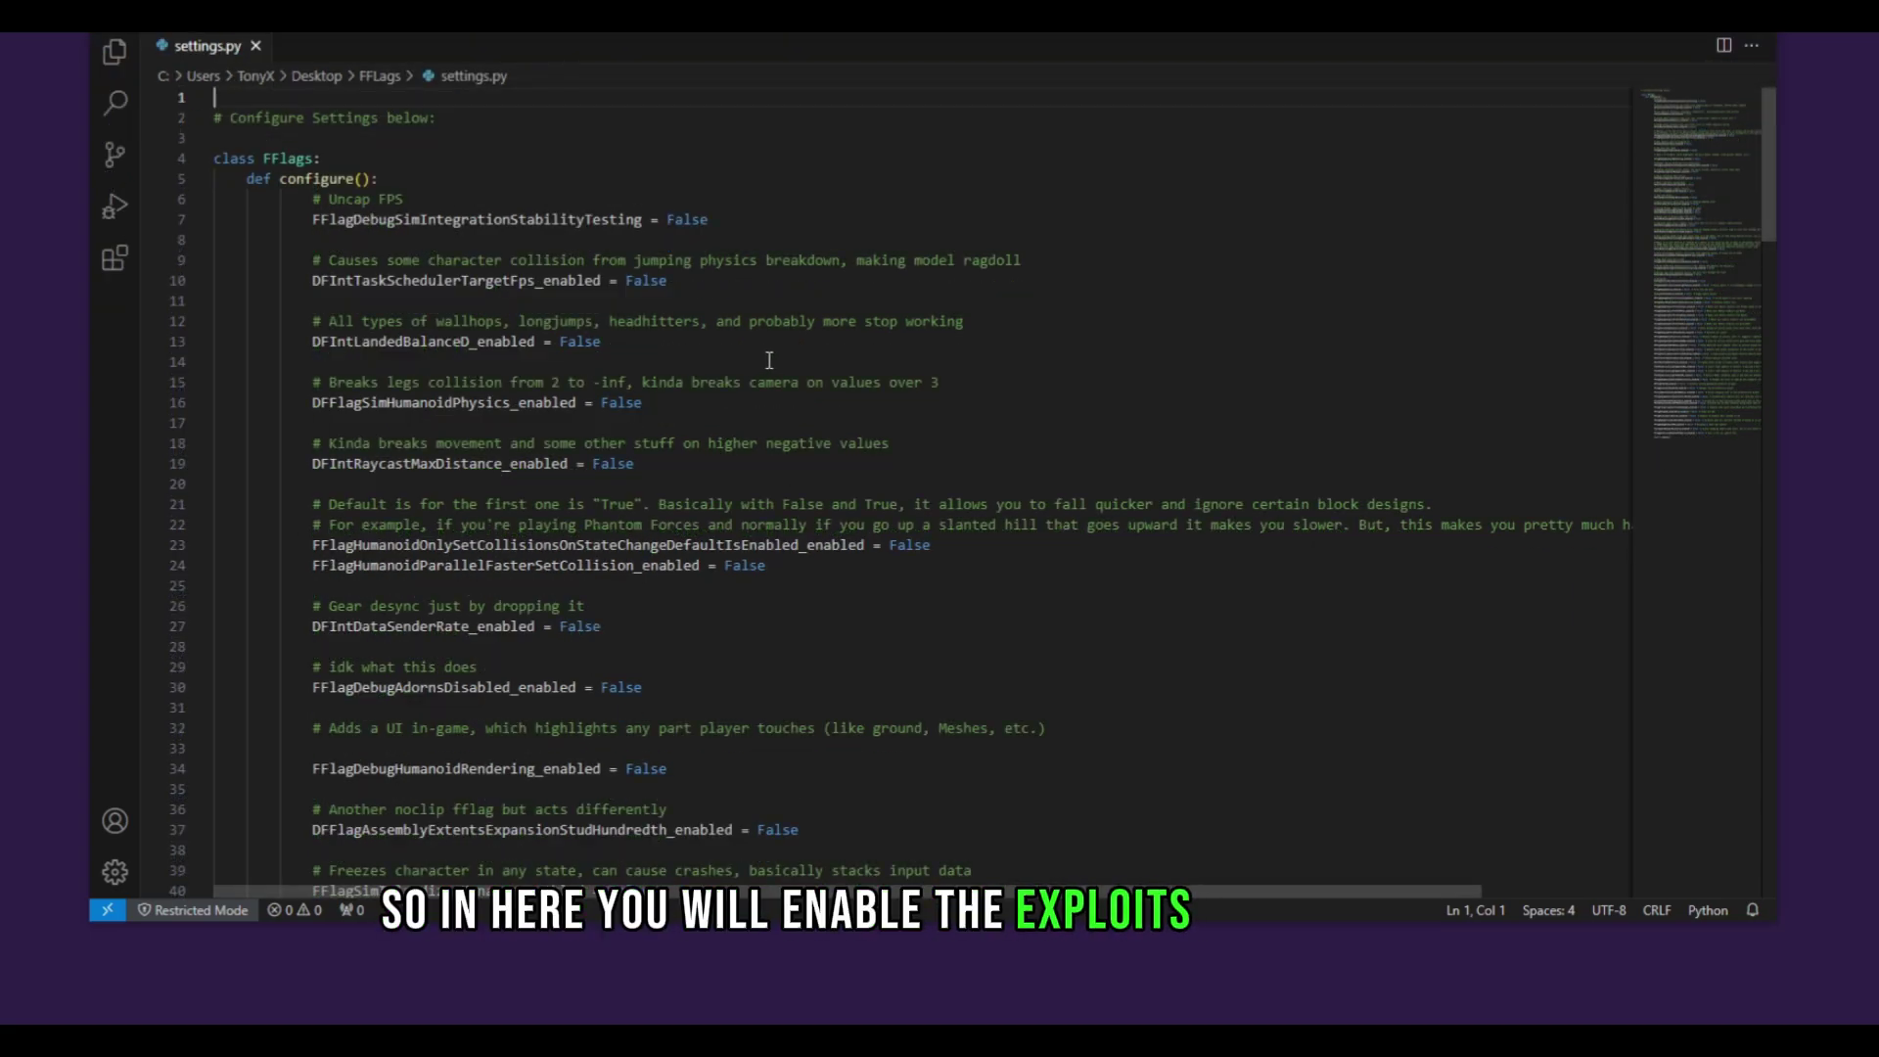
Step: Set the FFlagDebugSimIntegrationStabilityTesting flag under the Uncap FPS comment to True and save the file
{"action": "left_click_drag", "start_coordinate": [461, 219], "coordinate": [311, 199]}
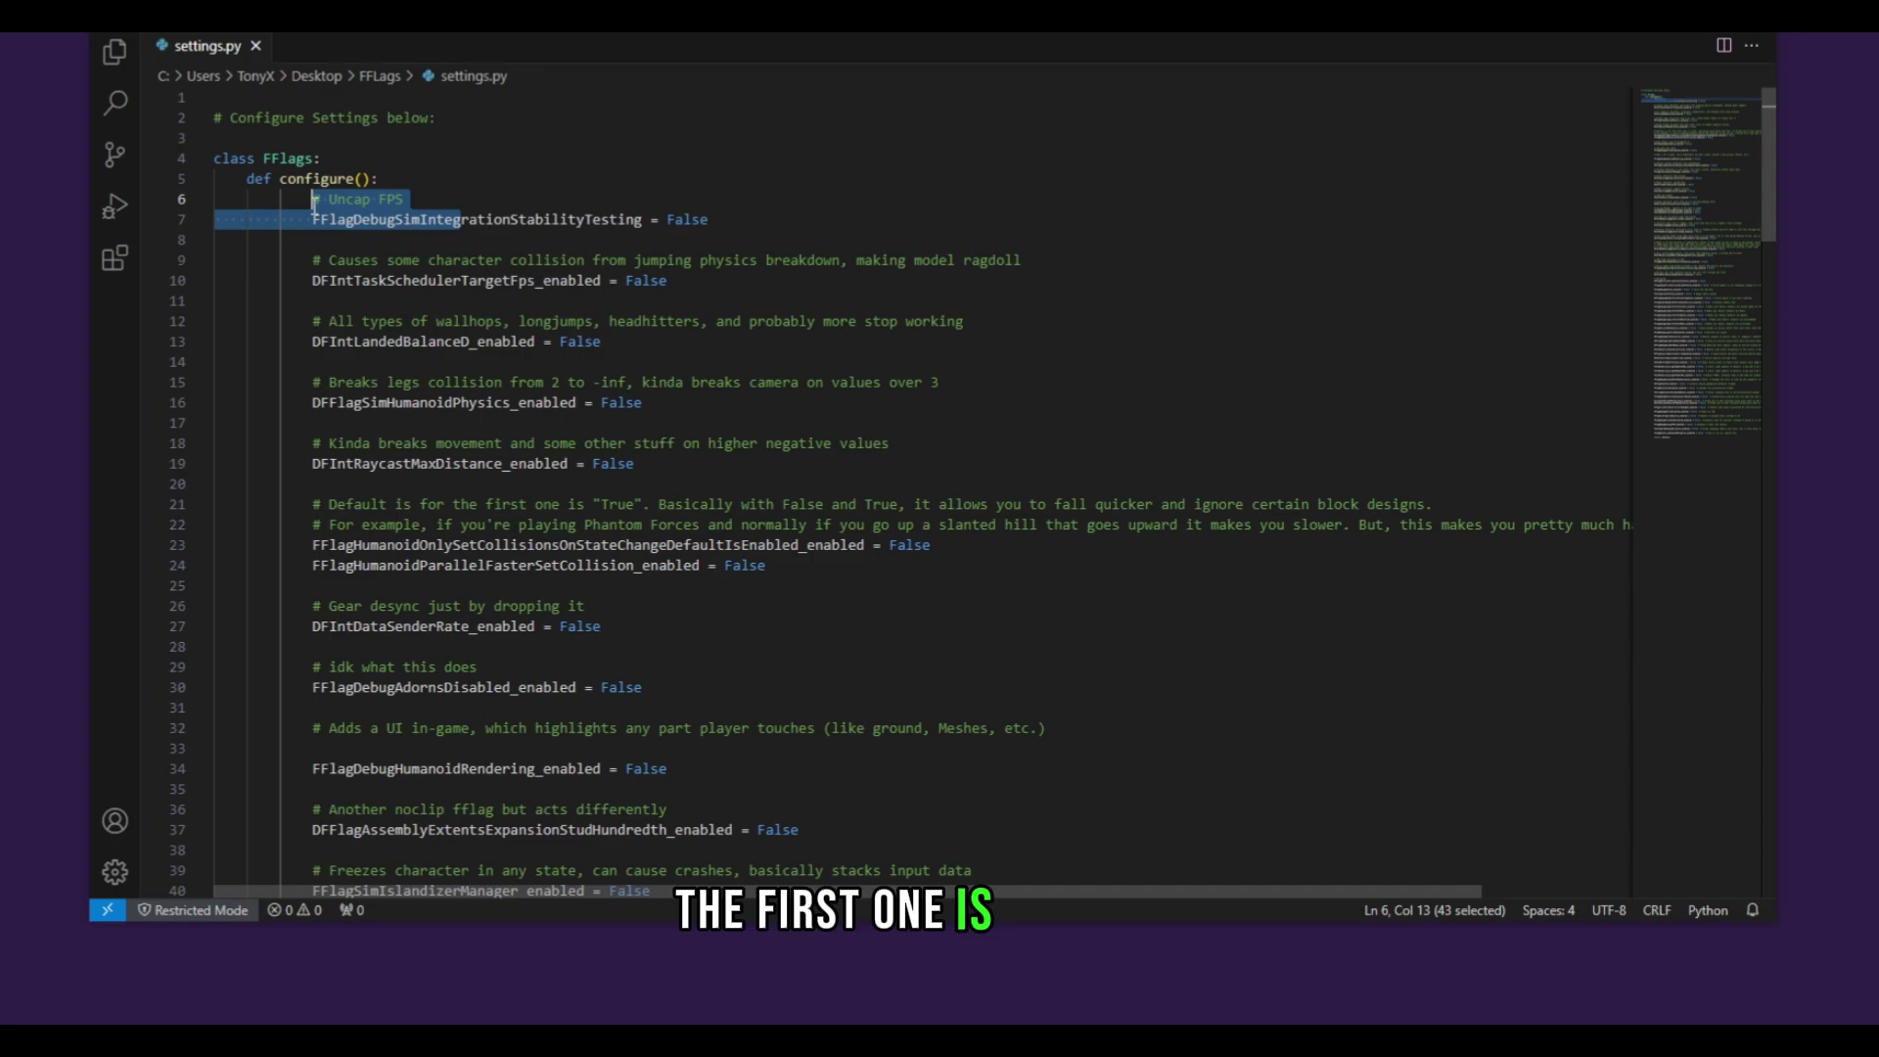
{"action": "left_click", "coordinate": [573, 220]}
{"action": "left_click_drag", "start_coordinate": [710, 221], "coordinate": [688, 222]}
{"action": "double_click", "coordinate": [688, 219]}
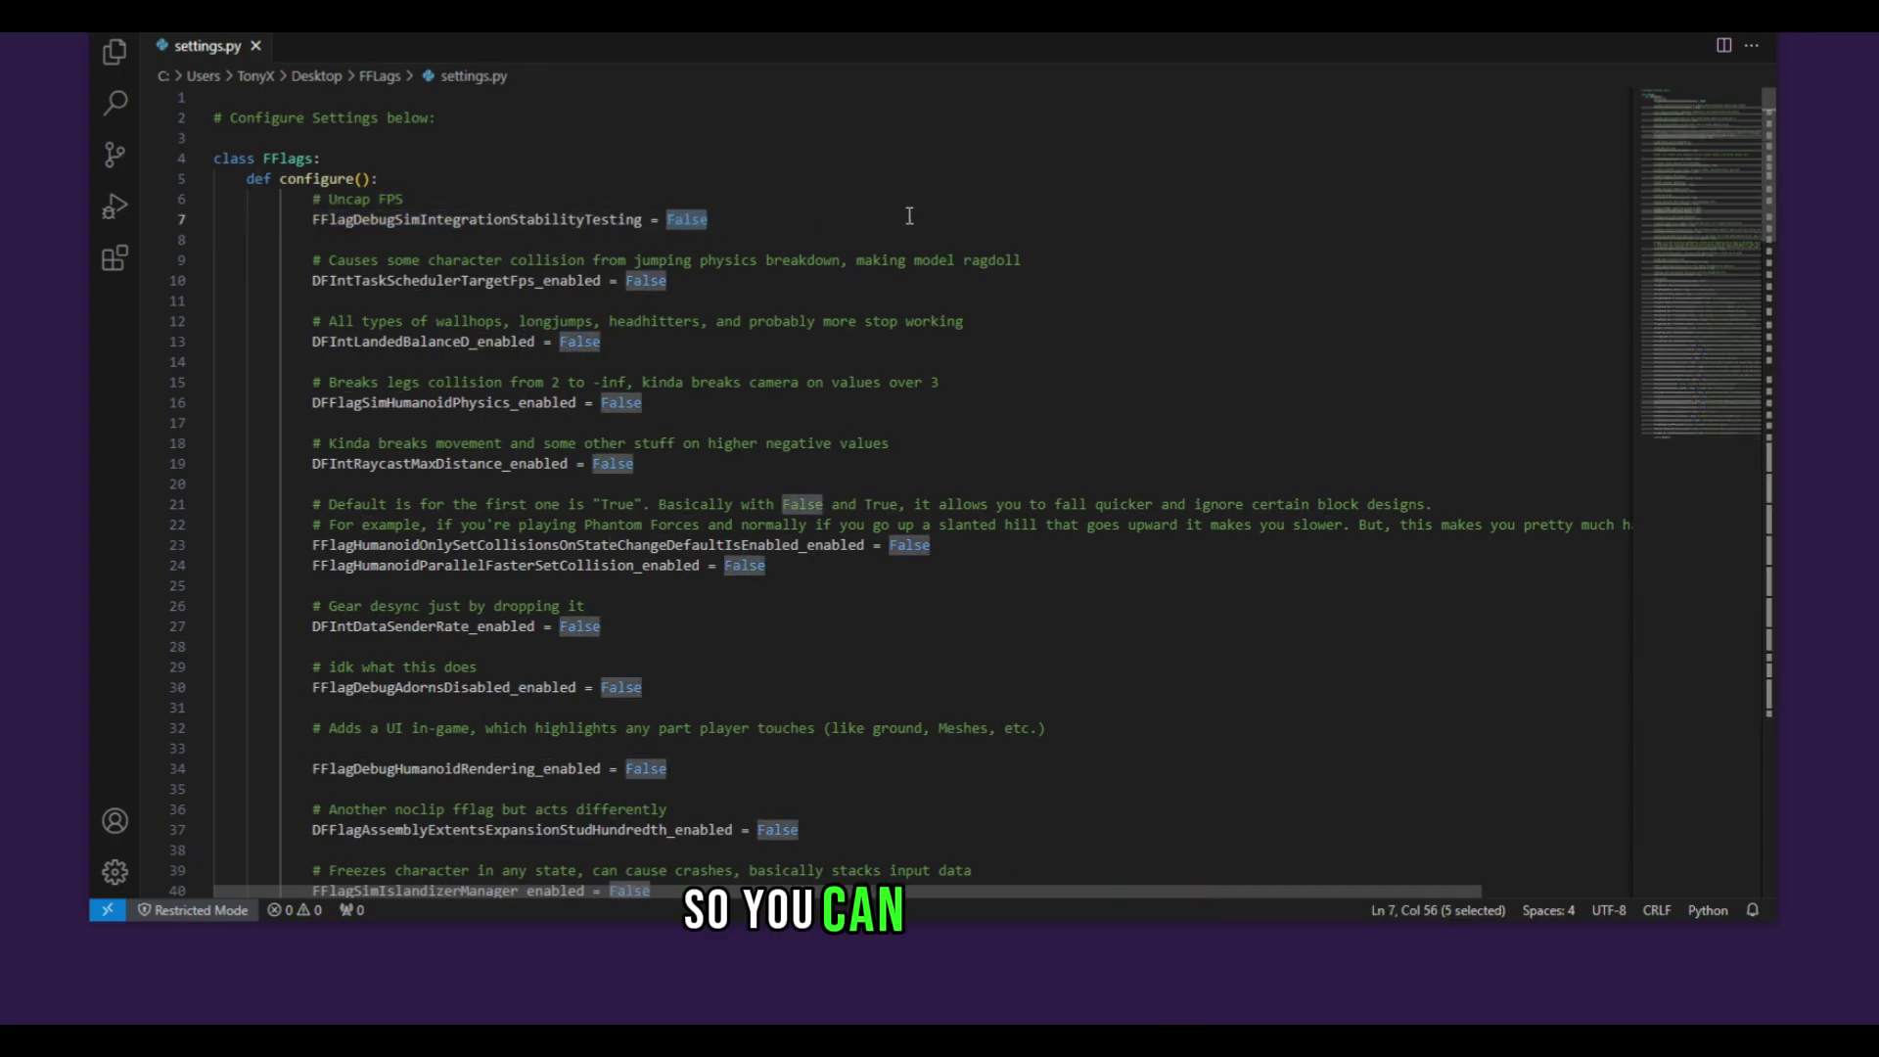
{"action": "type", "text": "True"}
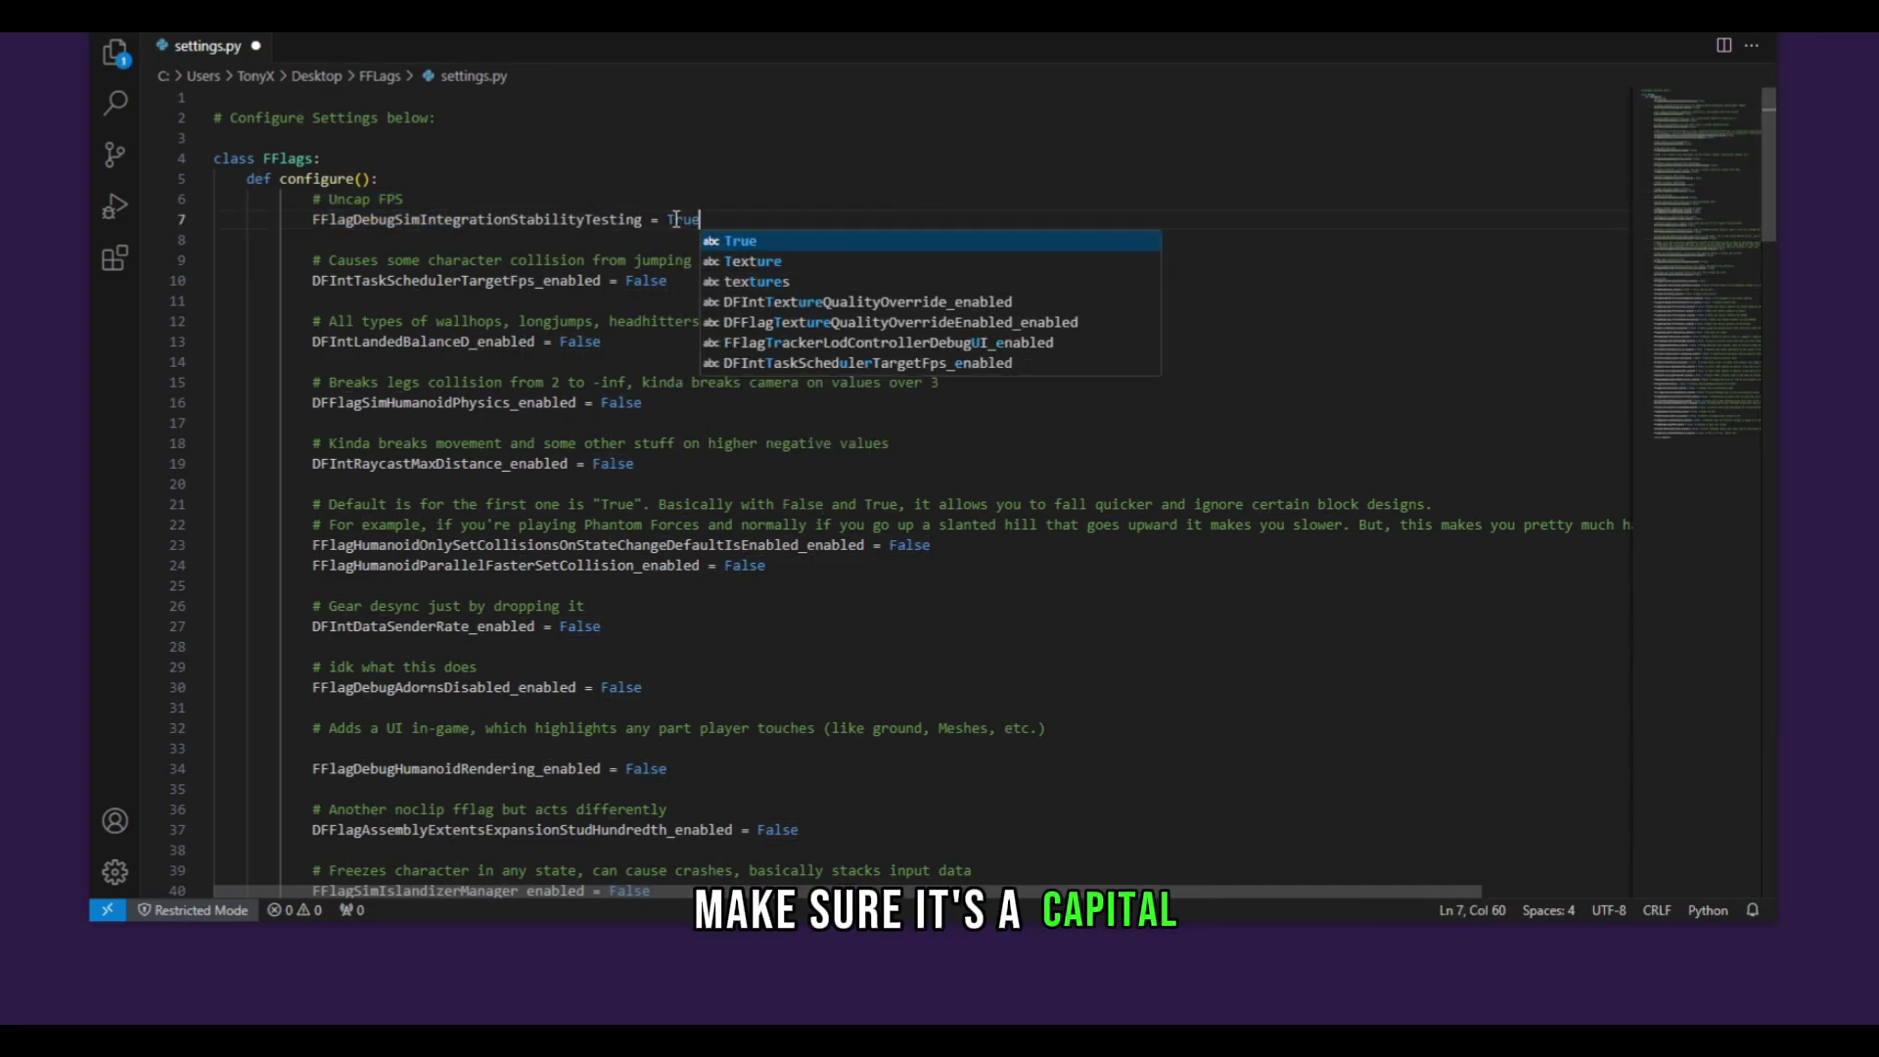
{"action": "key", "text": "Escape"}
{"action": "left_click_drag", "start_coordinate": [700, 219], "coordinate": [646, 224]}
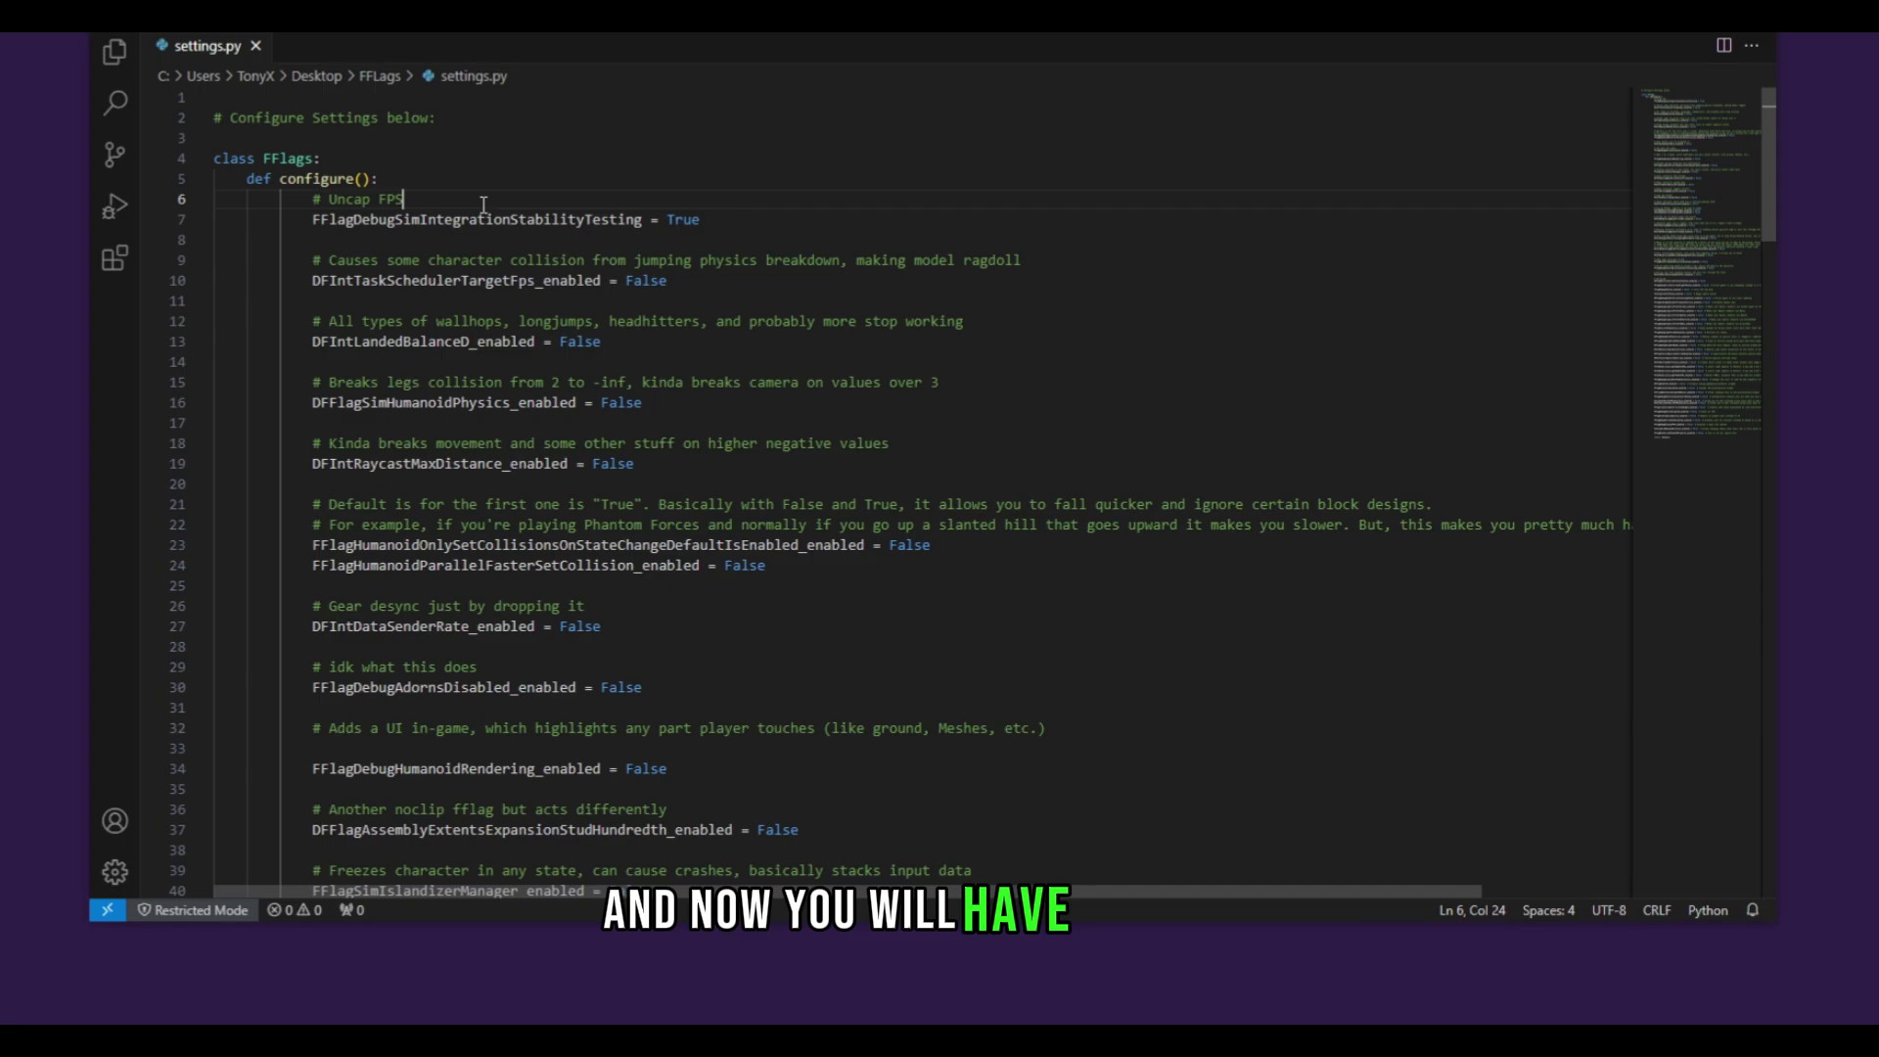
Step: Look through the whole flag list and read the comments on the wallhop, leg collision and in-game UI highlight flags
{"action": "left_click", "coordinate": [536, 260]}
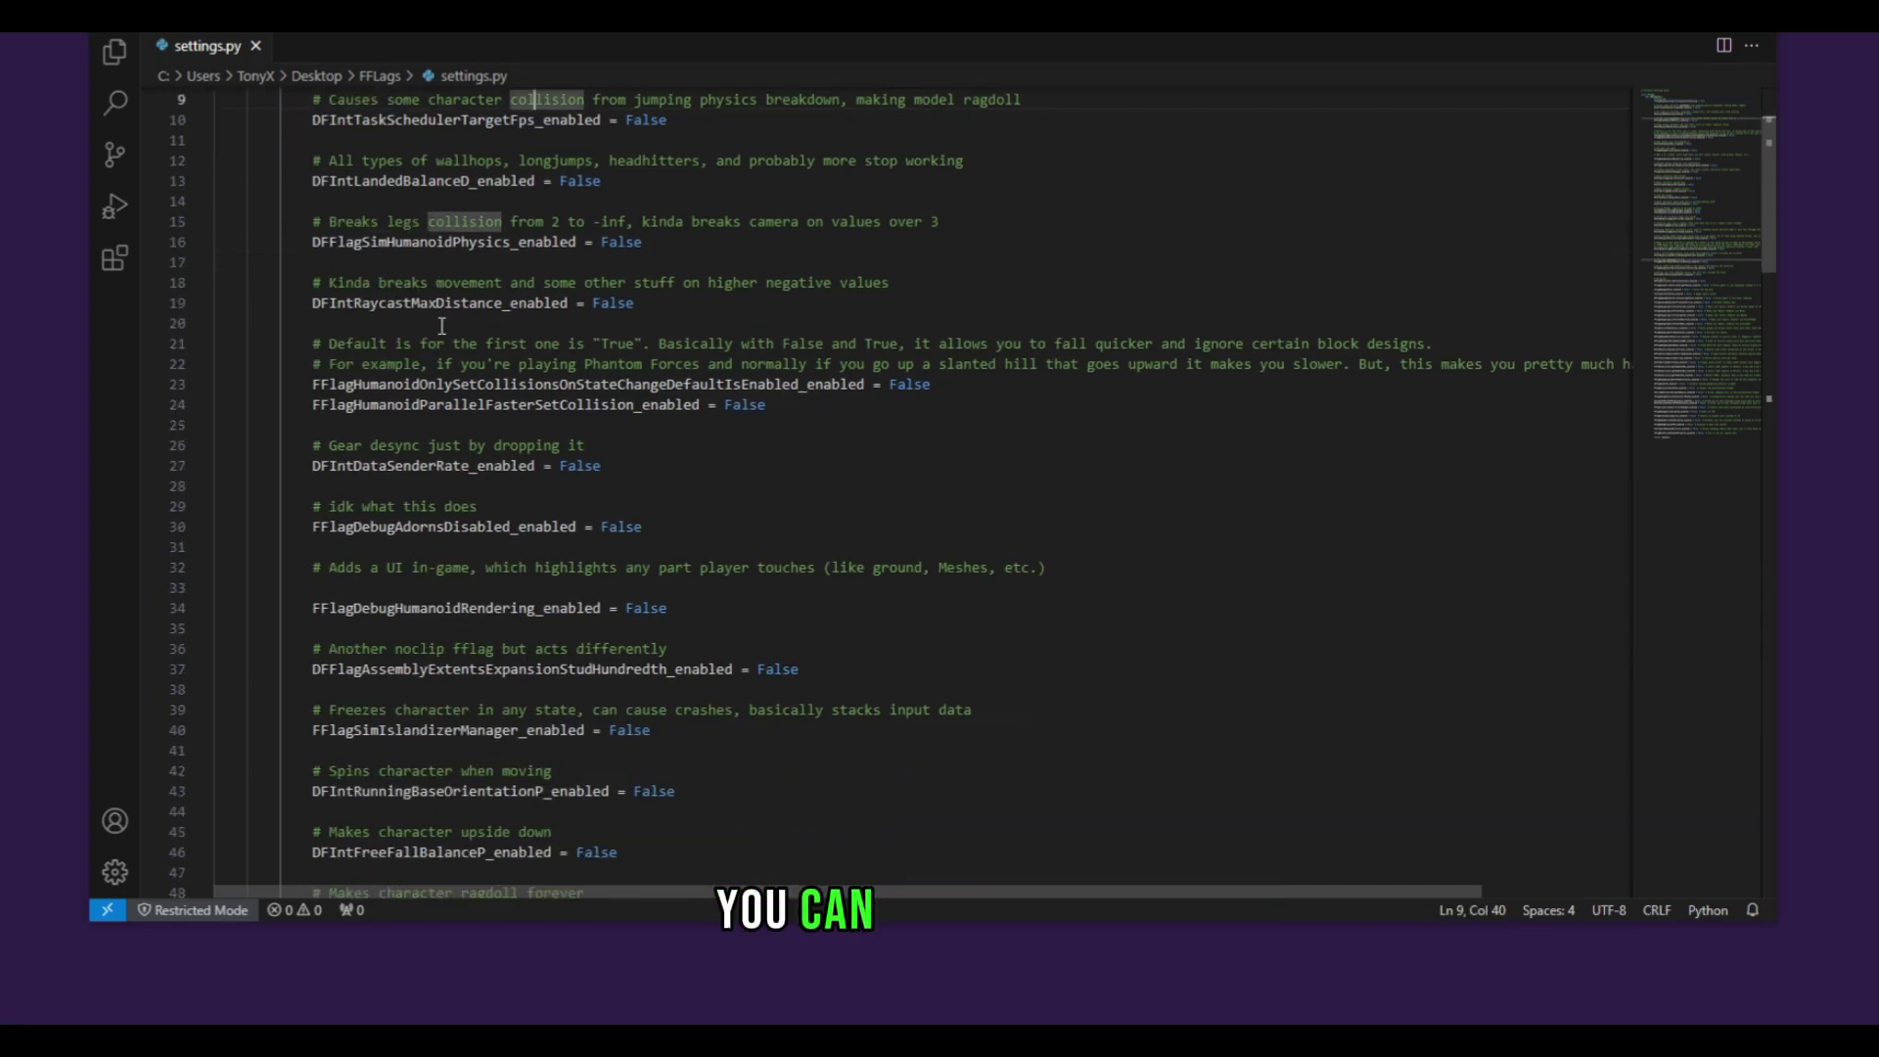
{"action": "scroll", "coordinate": [441, 326], "scroll_direction": "down", "scroll_amount": 20}
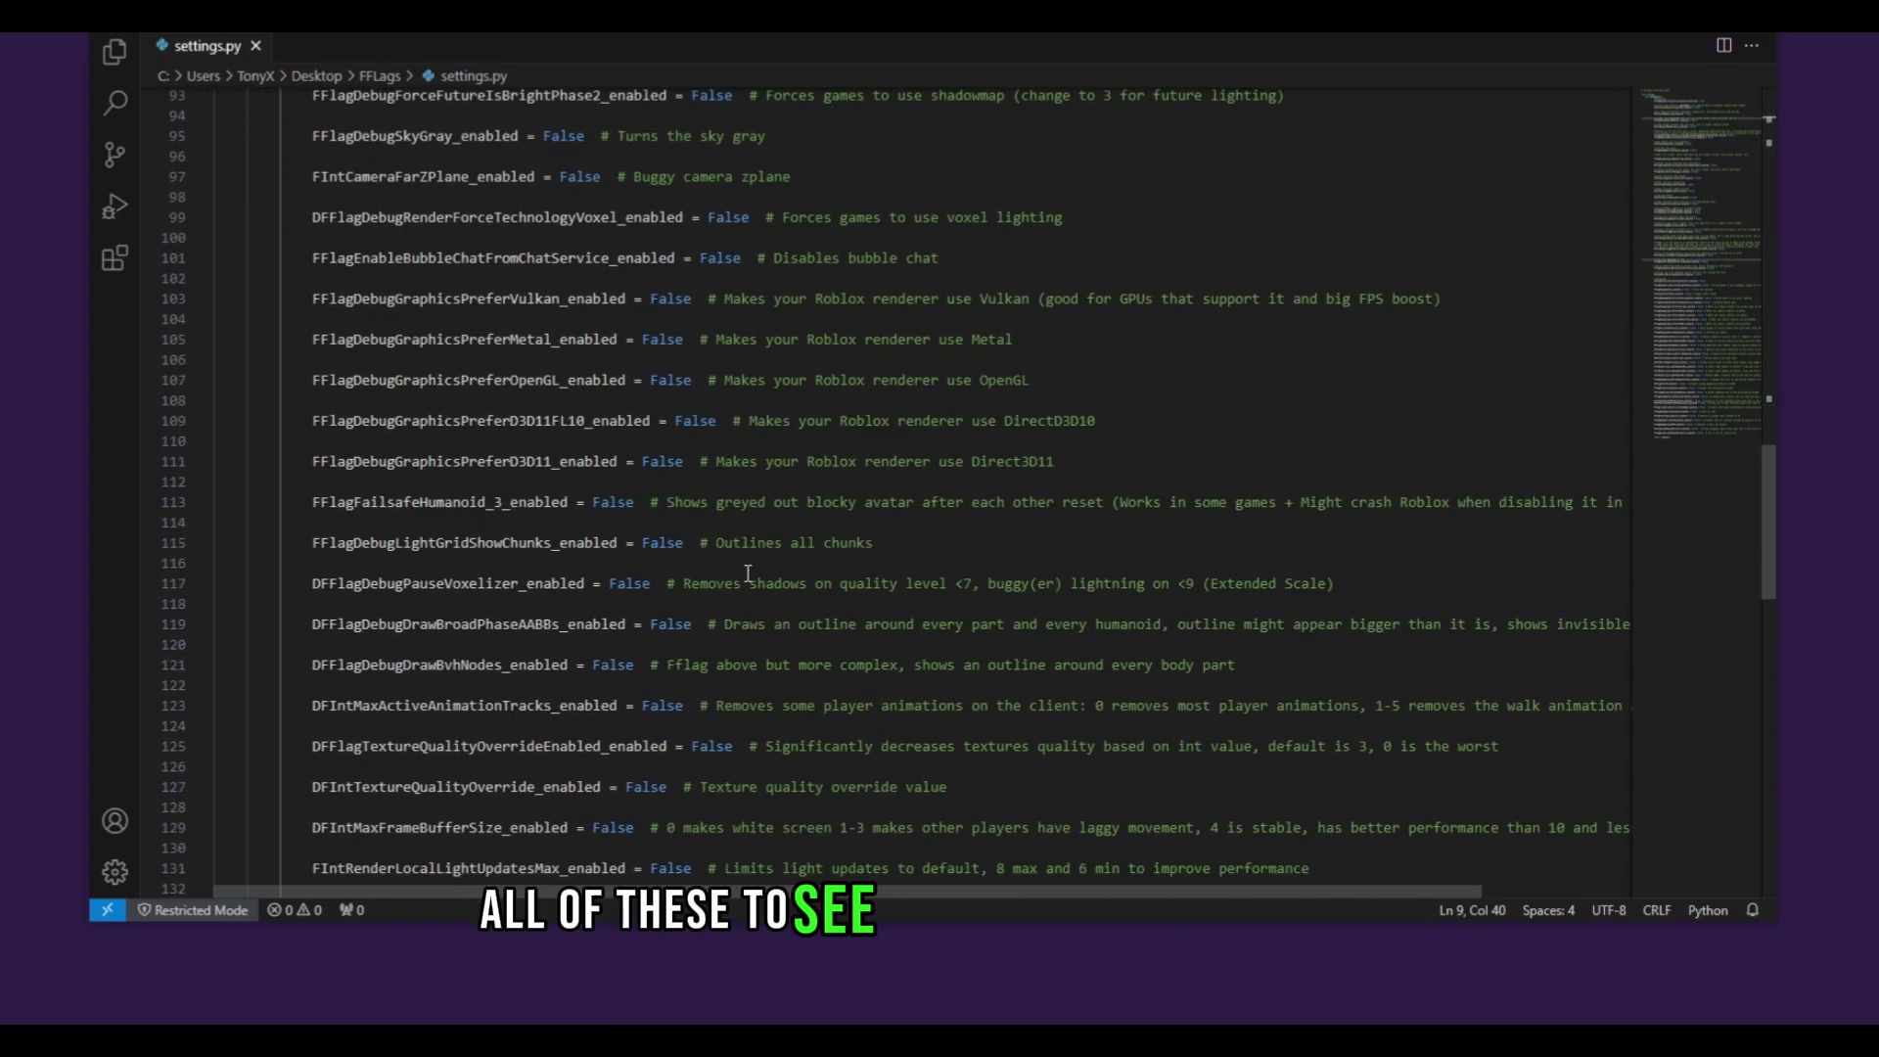
{"action": "scroll", "coordinate": [747, 573], "scroll_direction": "down", "scroll_amount": 20}
{"action": "scroll", "coordinate": [946, 690], "scroll_direction": "up", "scroll_amount": 20}
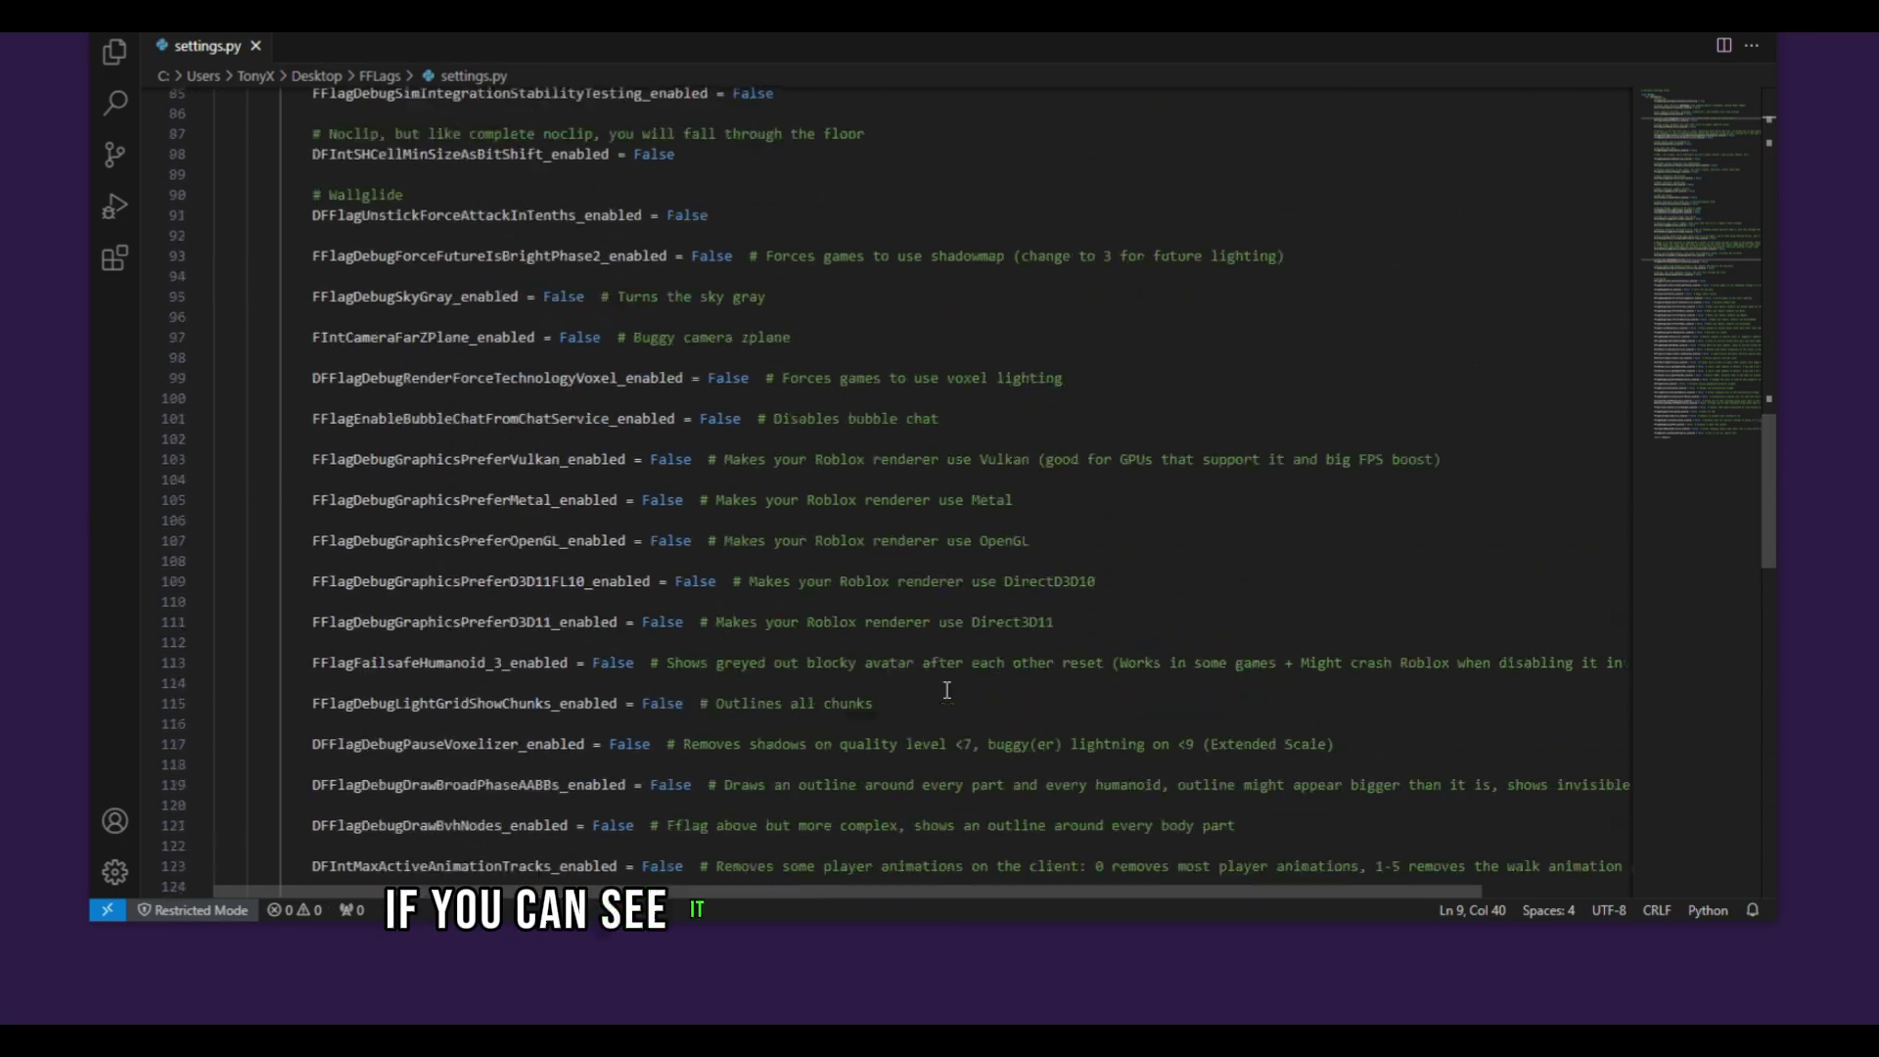
{"action": "scroll", "coordinate": [946, 690], "scroll_direction": "up", "scroll_amount": 20}
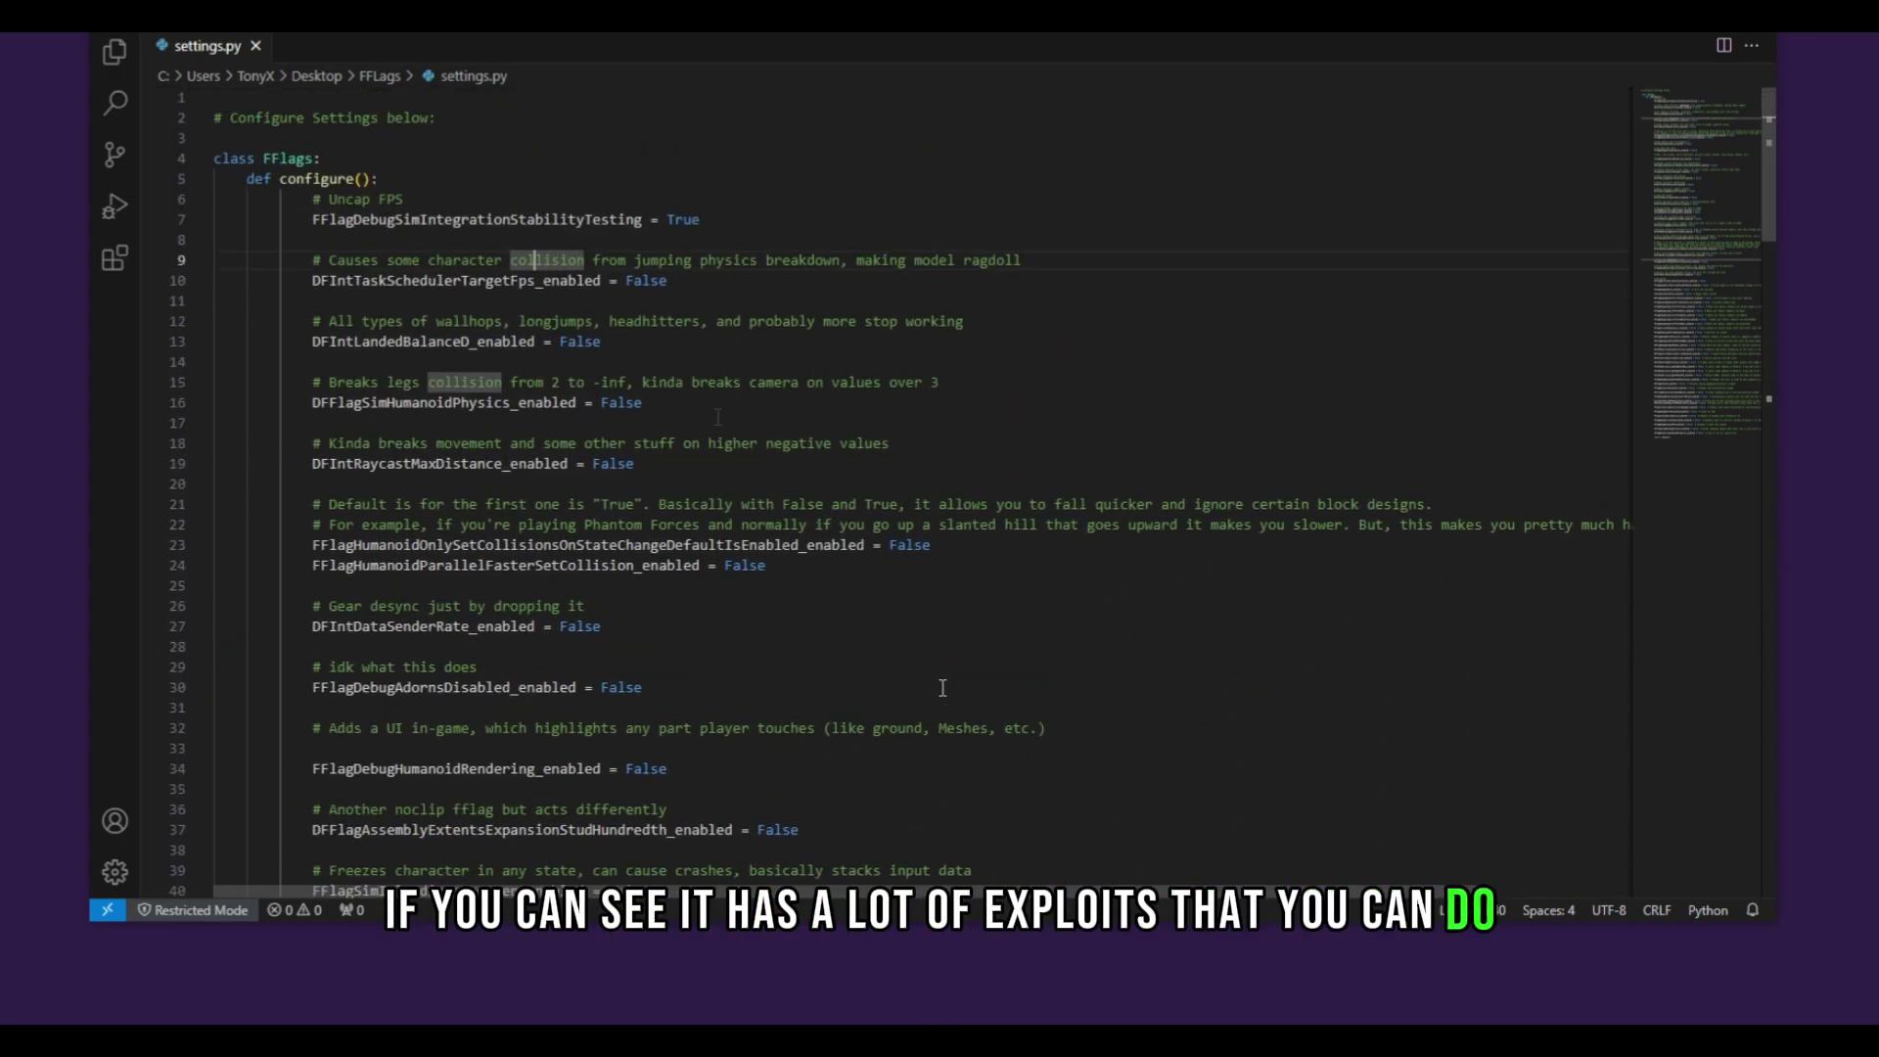
{"action": "left_click", "coordinate": [334, 318]}
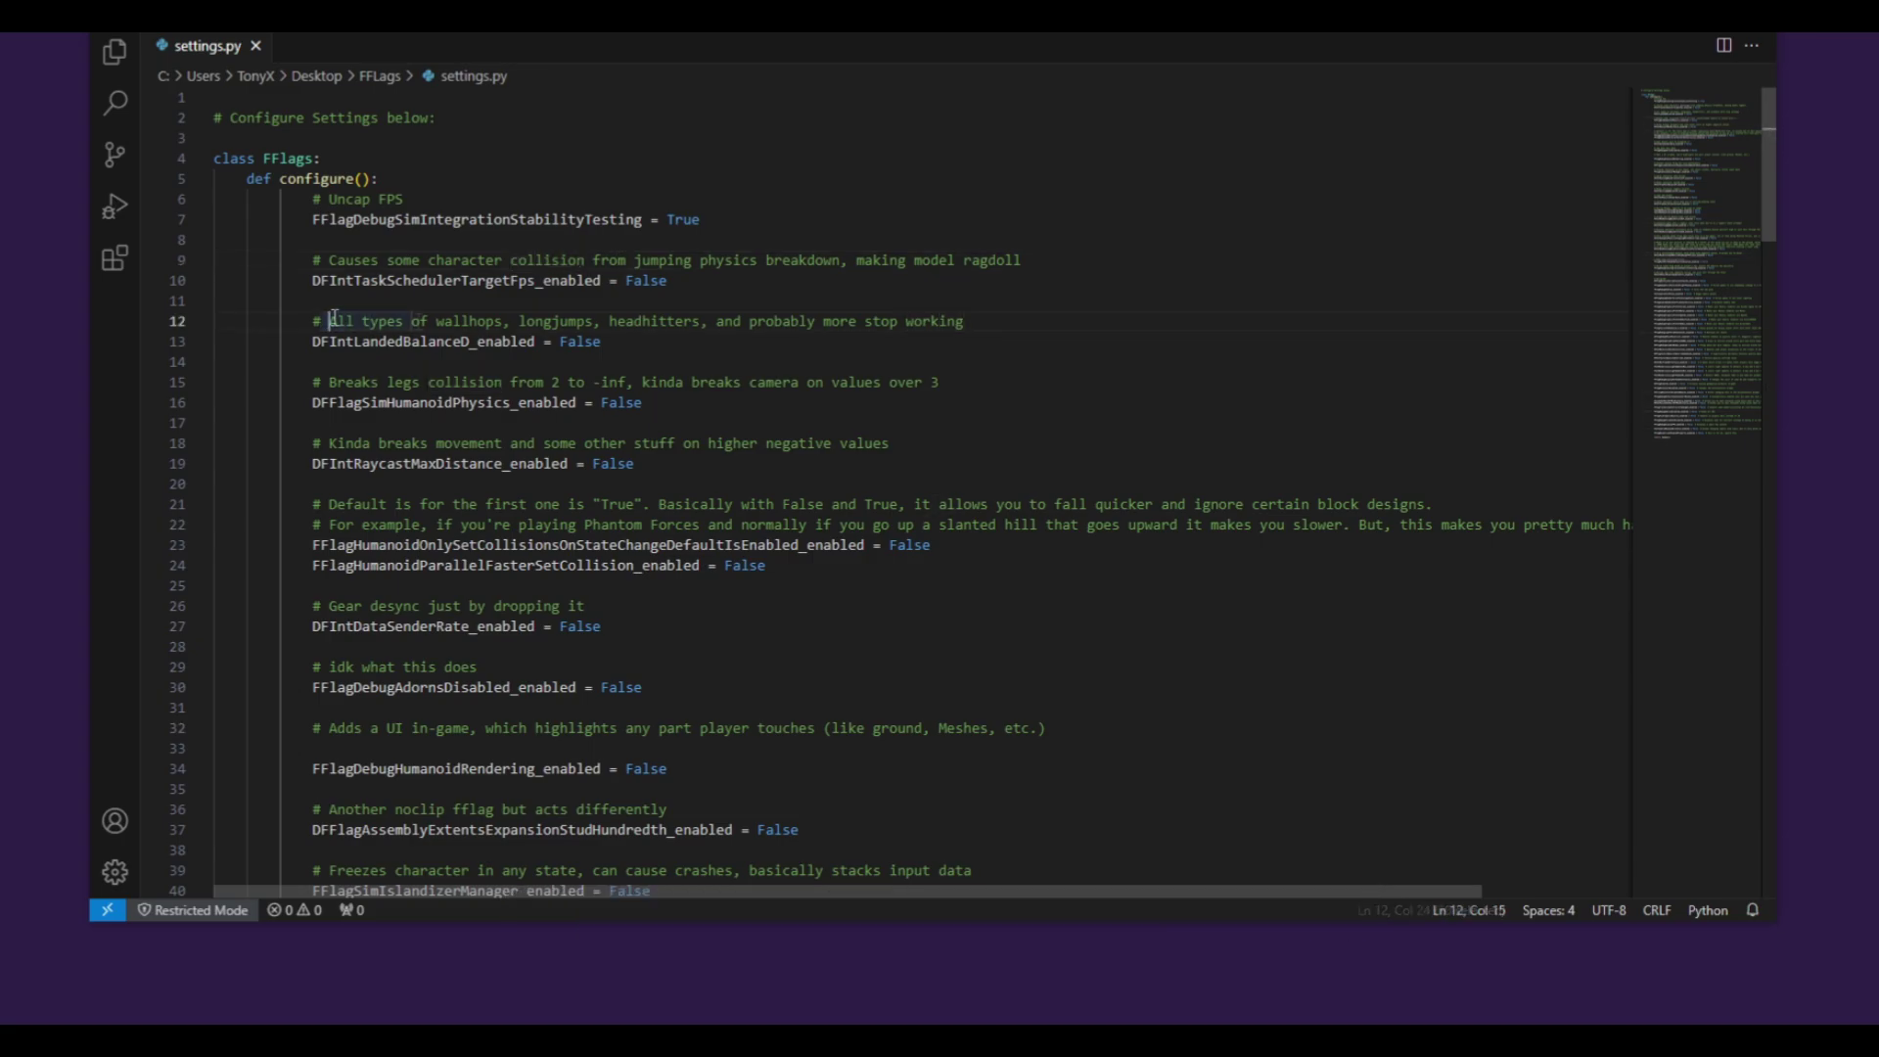
{"action": "left_click", "coordinate": [588, 322]}
{"action": "left_click_drag", "start_coordinate": [321, 382], "coordinate": [470, 382]}
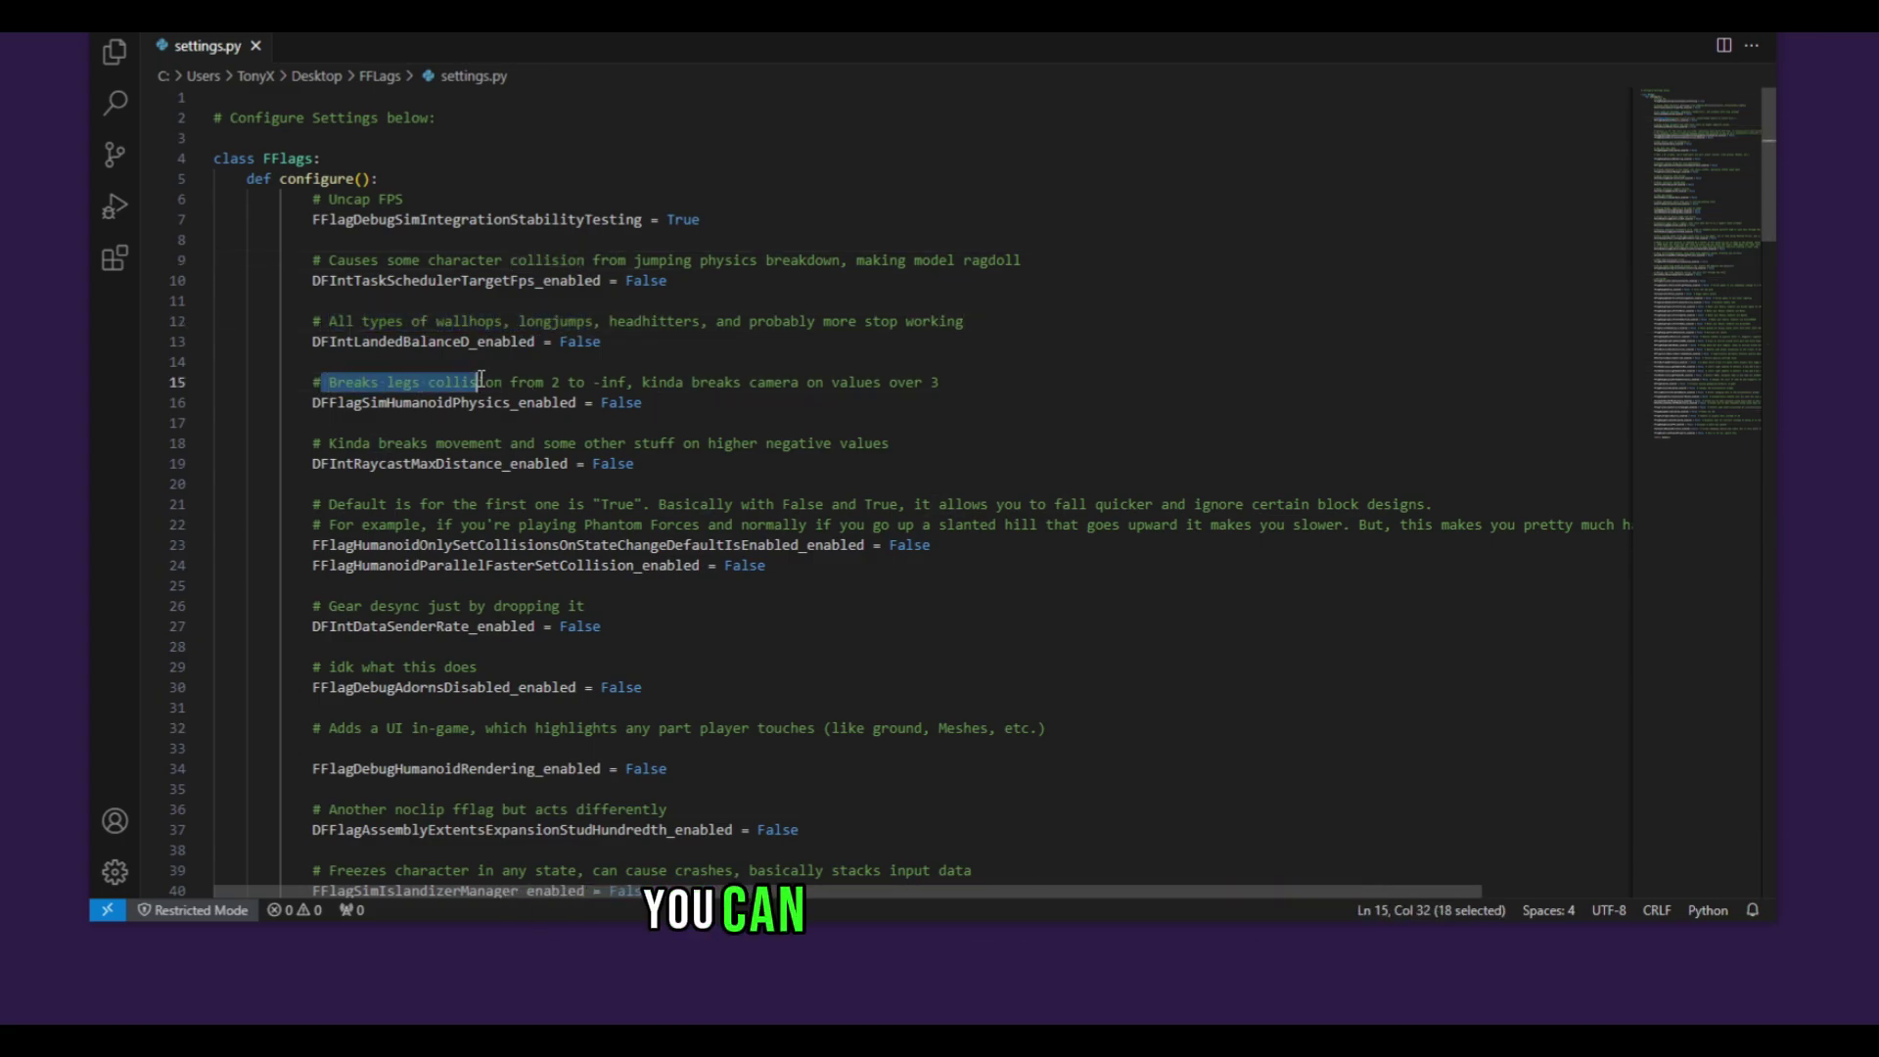
{"action": "scroll", "coordinate": [370, 450], "scroll_direction": "down", "scroll_amount": 4}
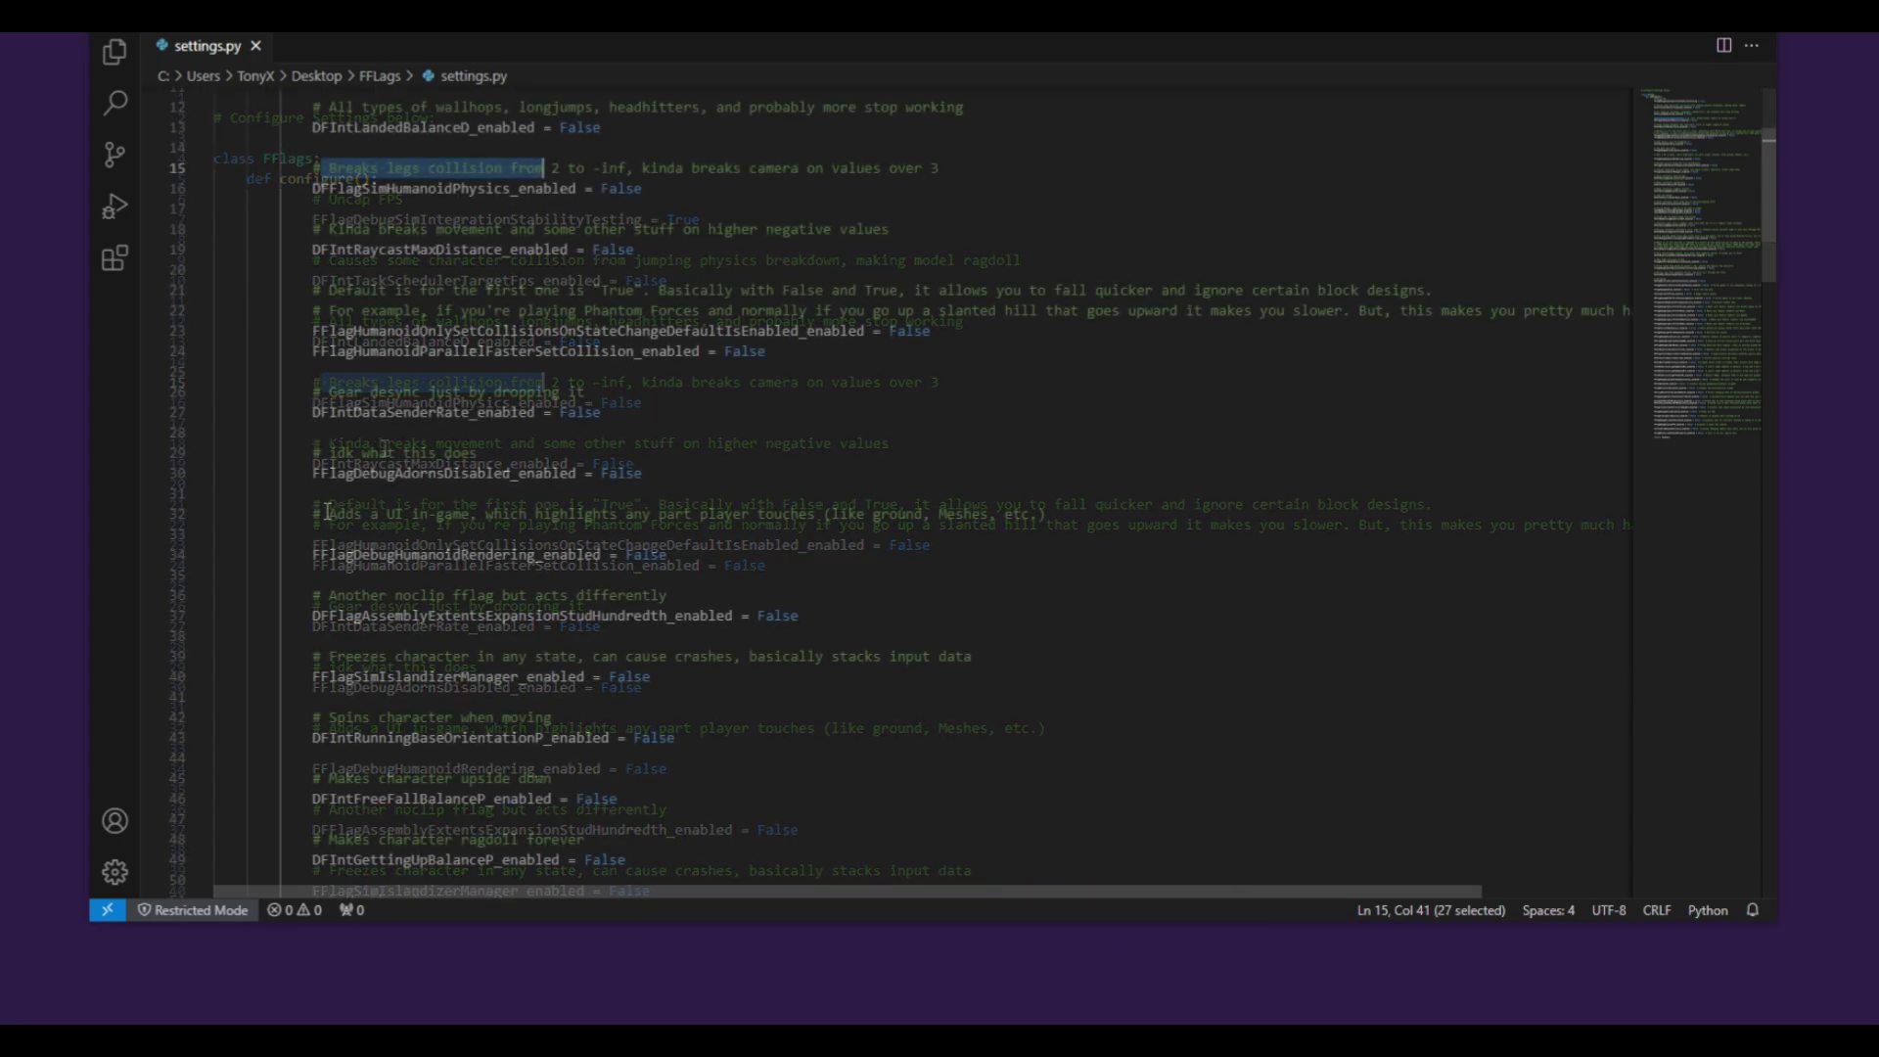
{"action": "left_click_drag", "start_coordinate": [321, 514], "coordinate": [720, 551]}
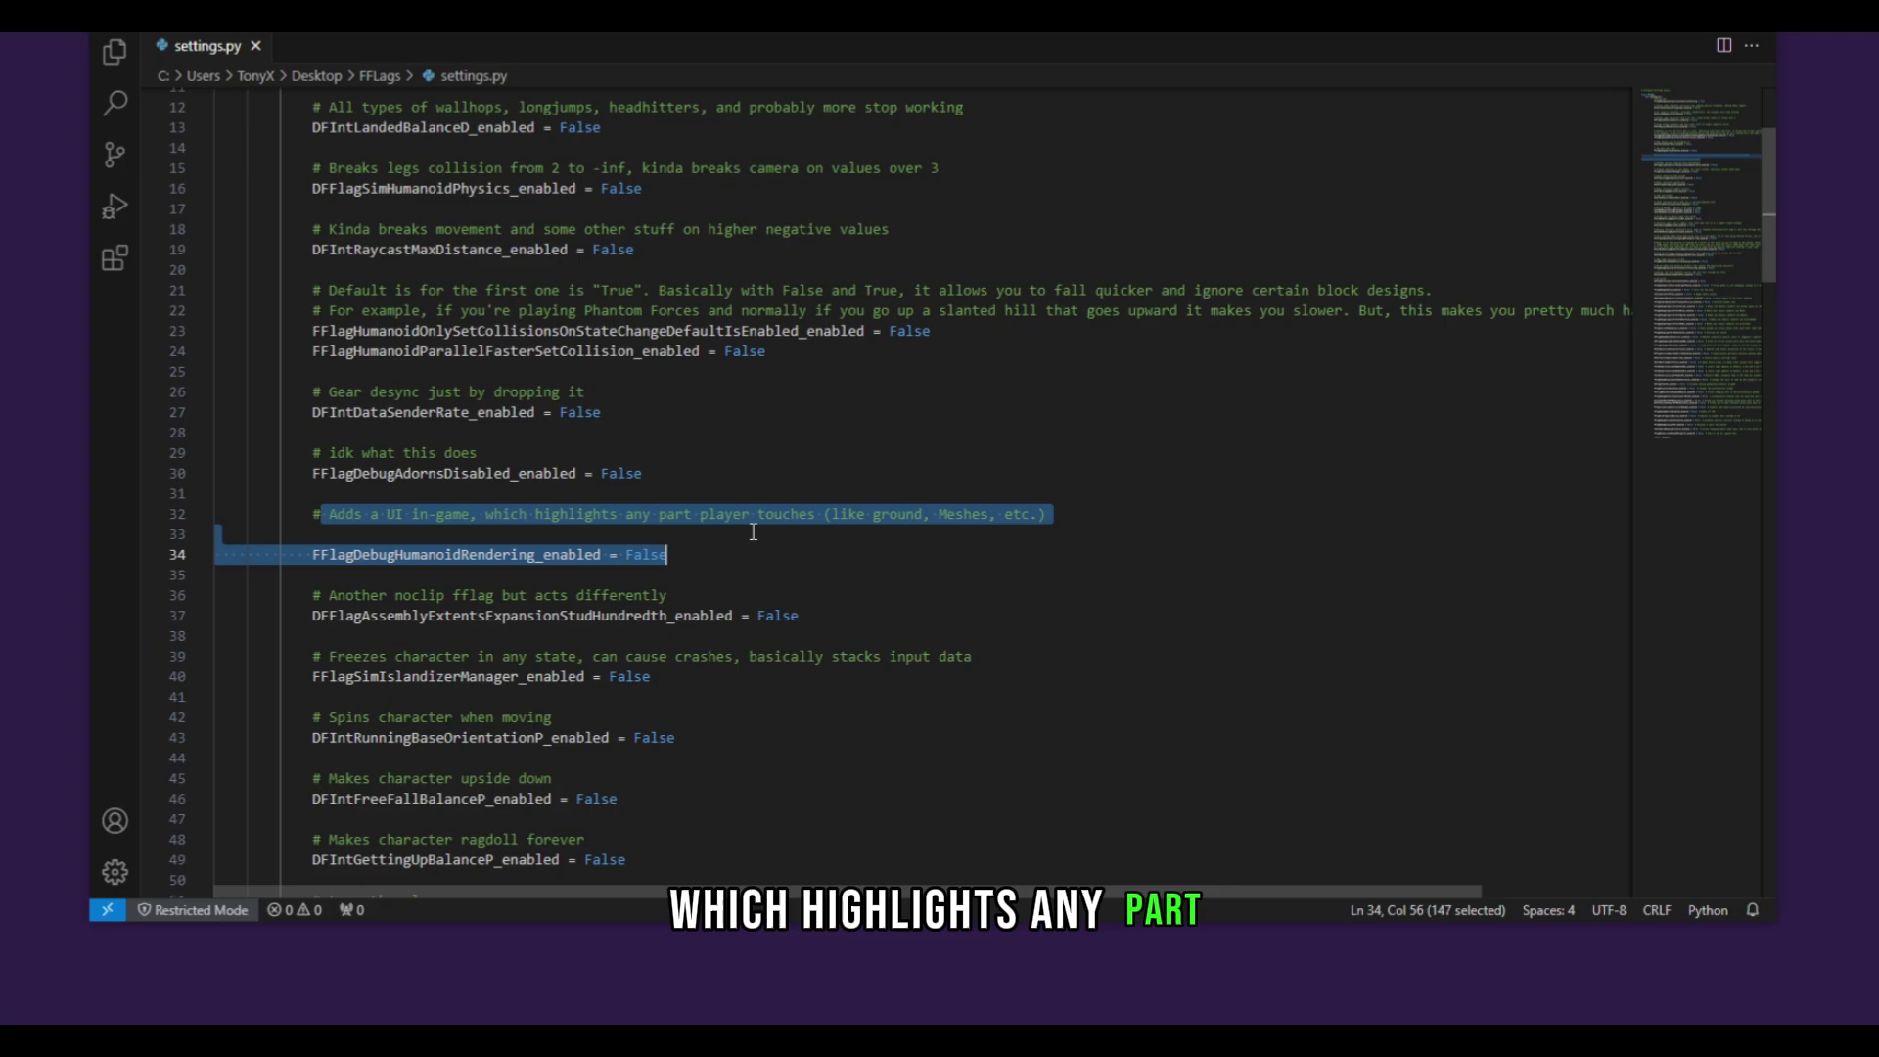
{"action": "scroll", "coordinate": [752, 570], "scroll_direction": "down", "scroll_amount": 1}
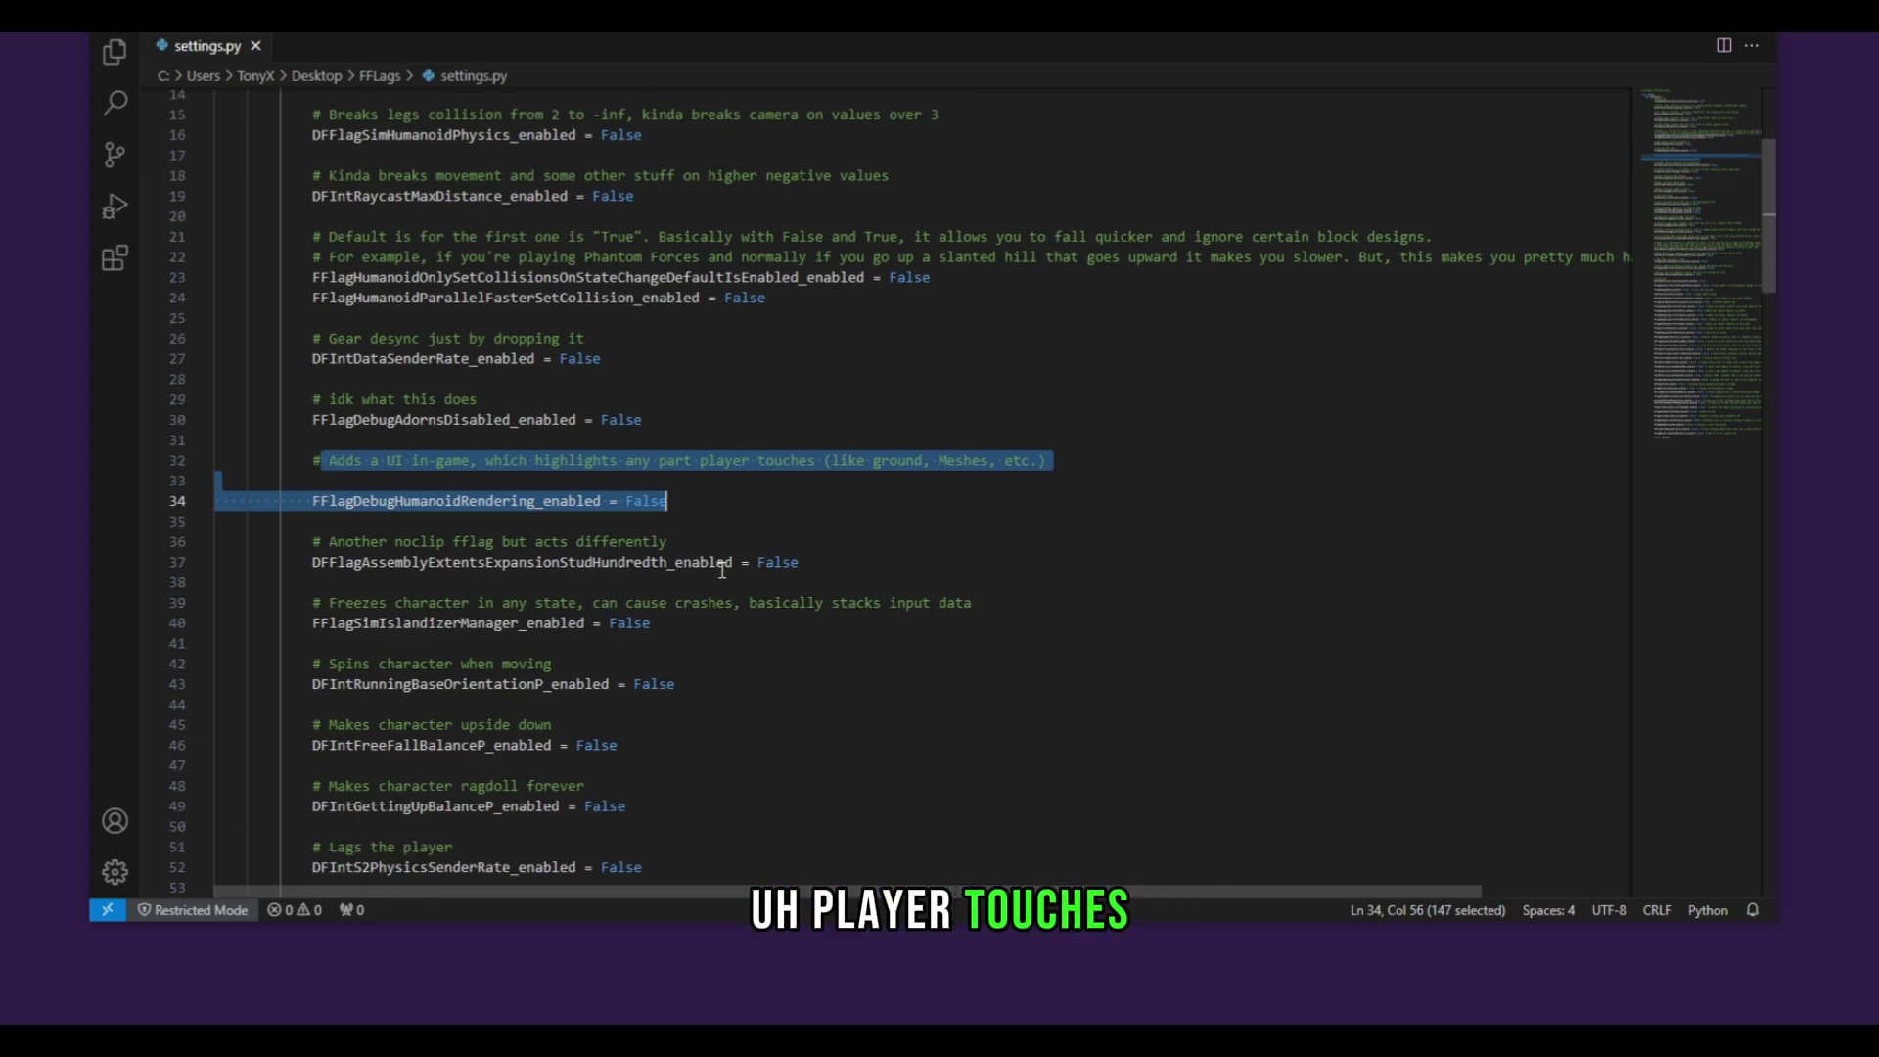
Step: Set the noclip flag DFFlagAssemblyExtentsExpansionStudHundredth_enabled to True and save the file
{"action": "left_click", "coordinate": [839, 564]}
{"action": "key", "text": "ctrl+shift+Left"}
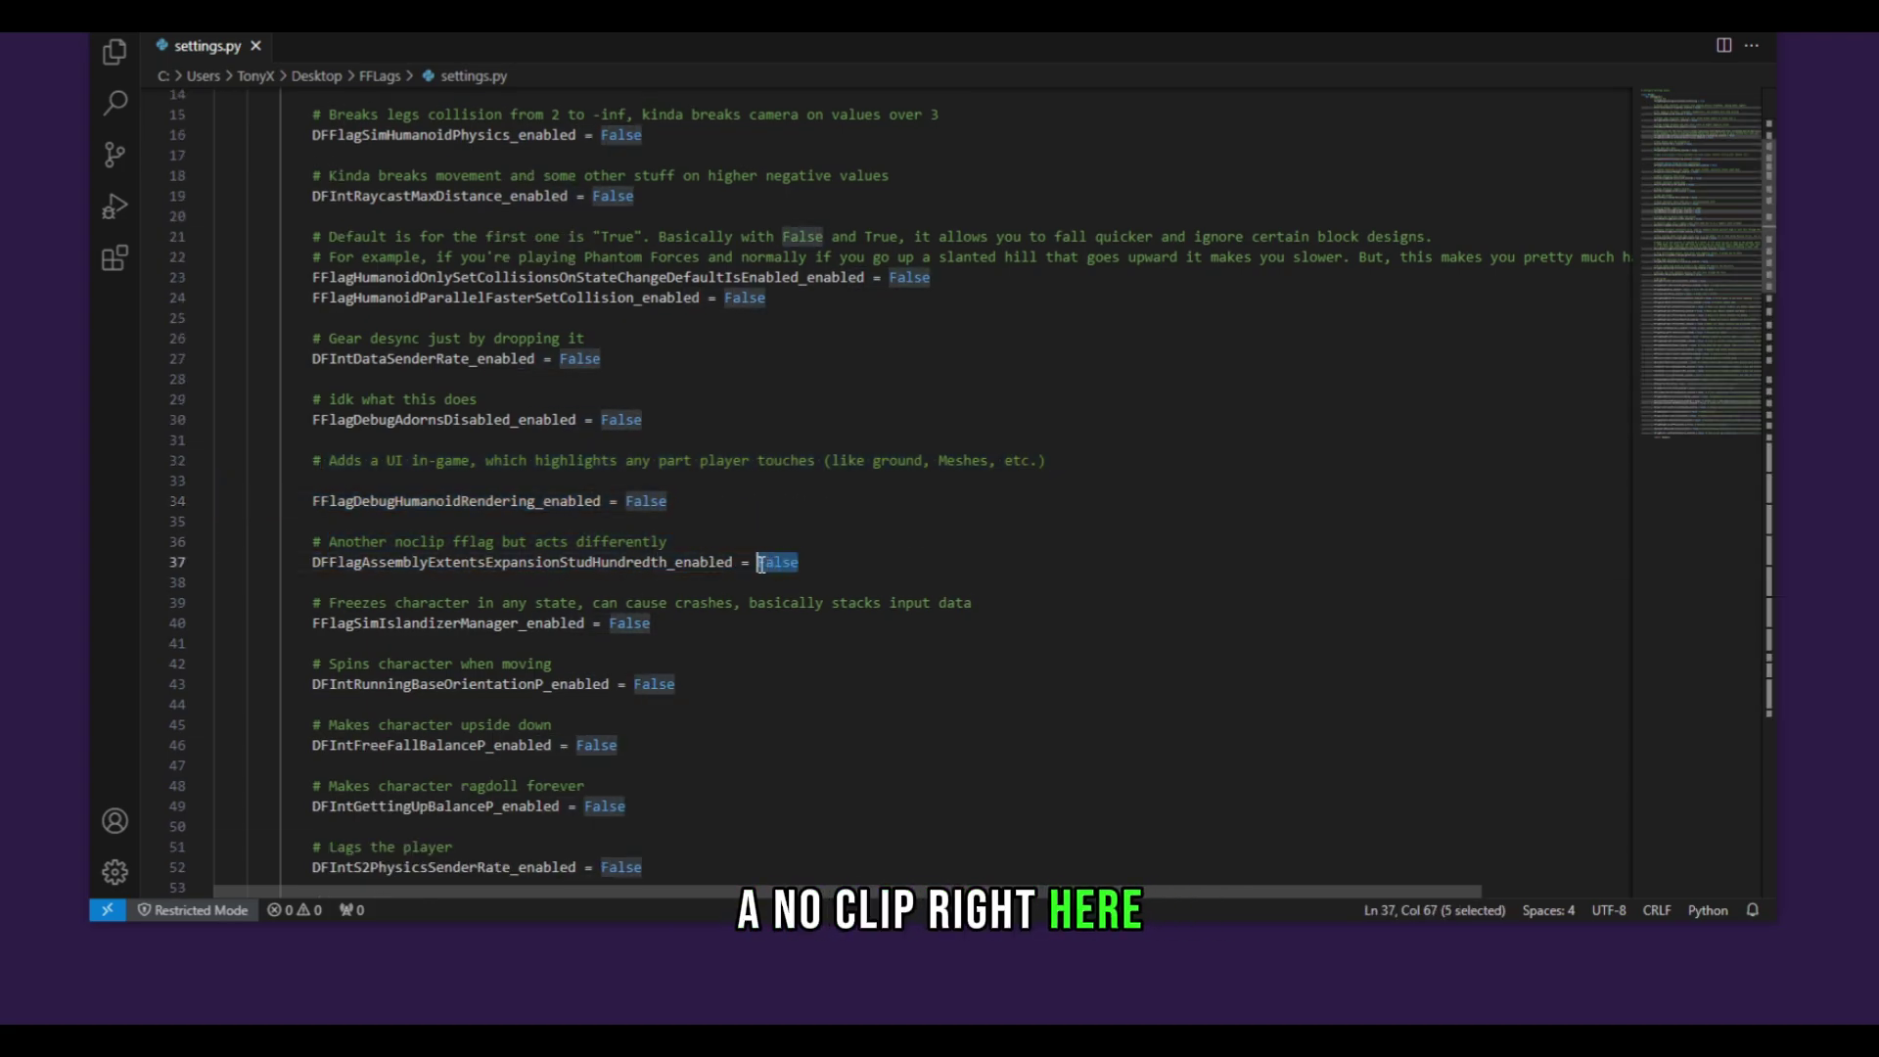
{"action": "type", "text": "True"}
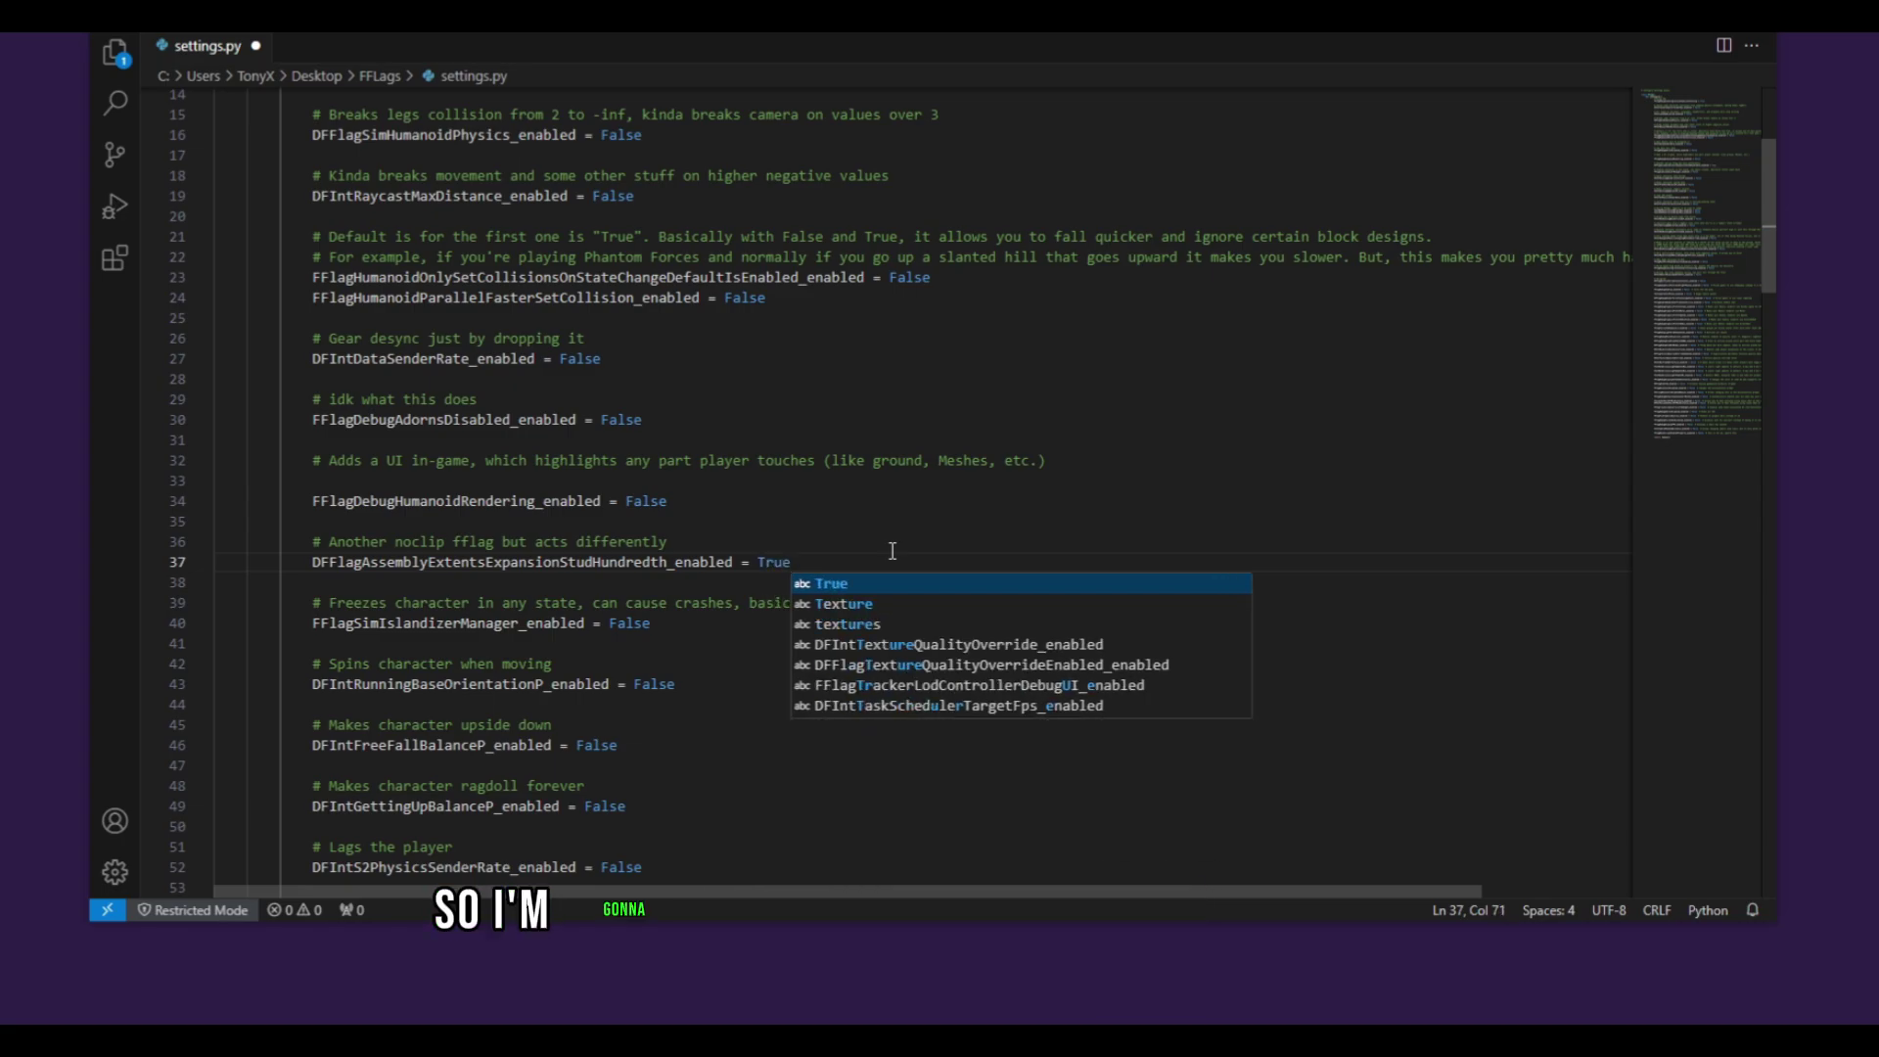
{"action": "left_click", "coordinate": [893, 551]}
{"action": "key", "text": "ctrl+s"}
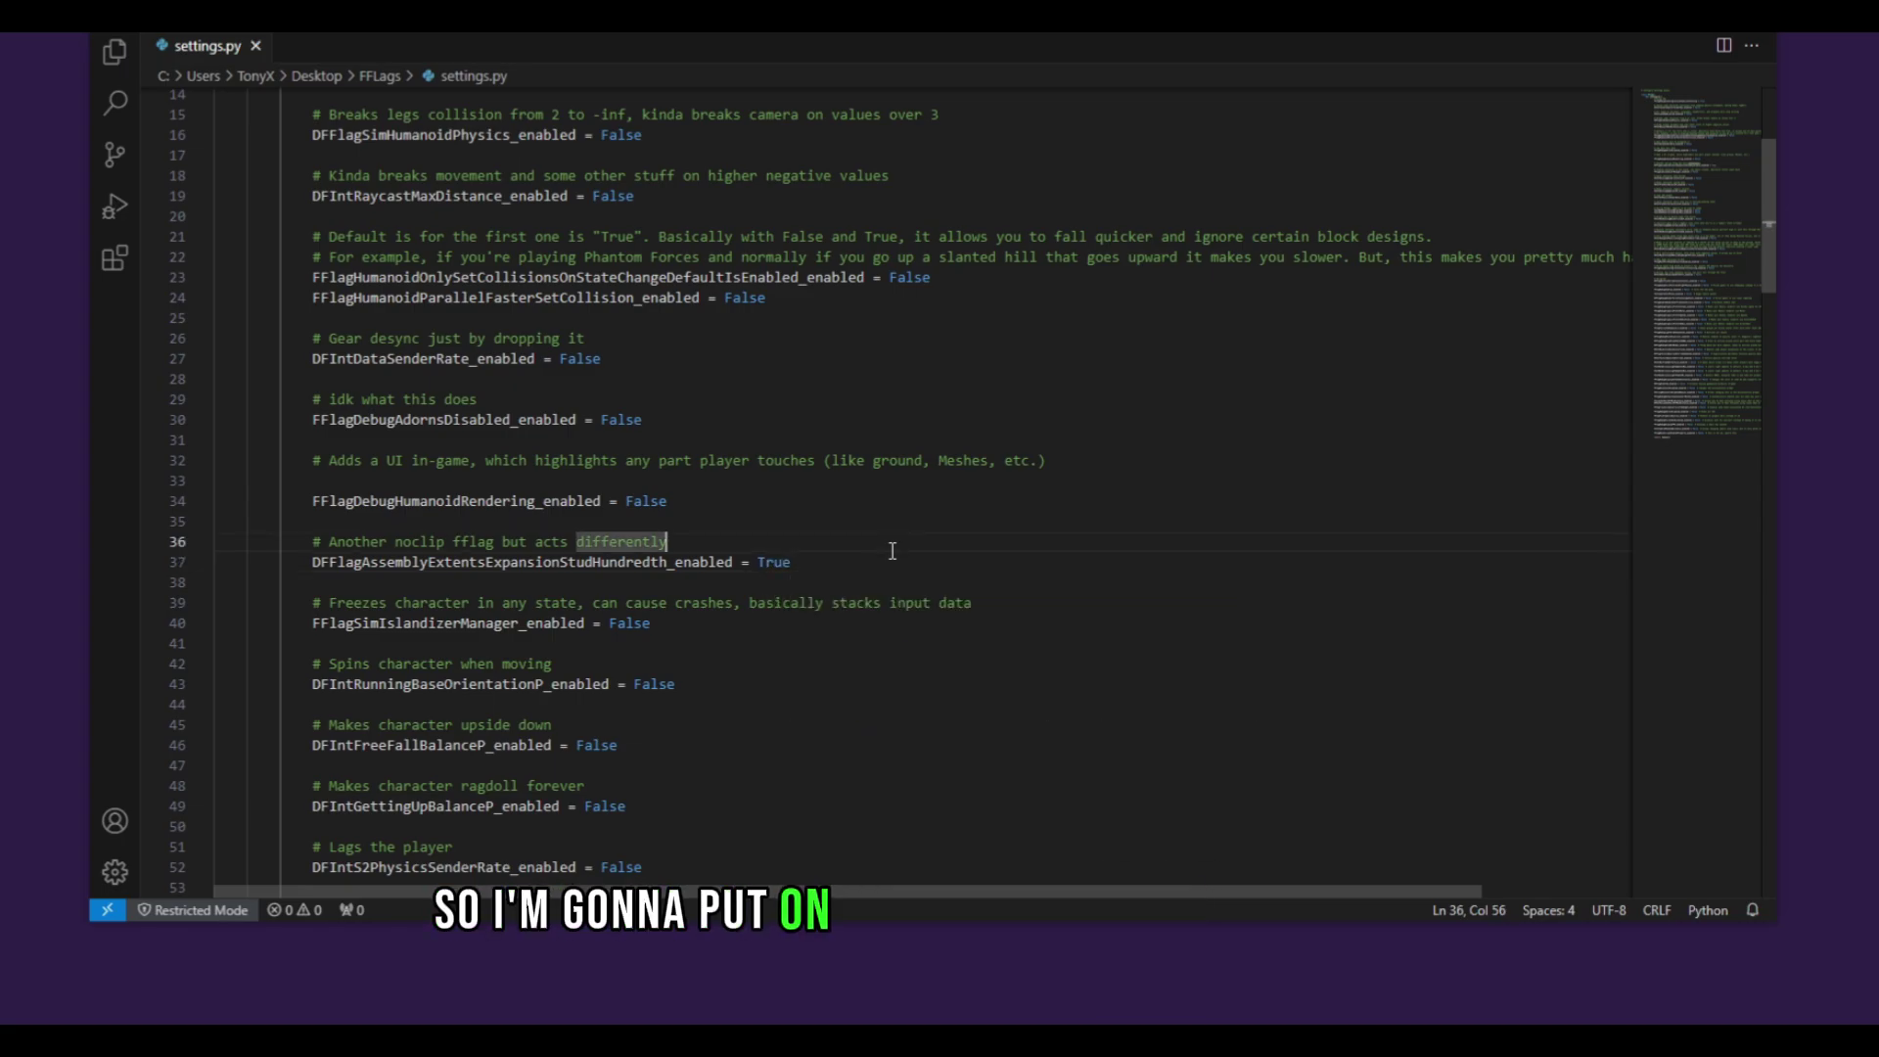
Step: Set DFIntRunningBaseOrientationP_enabled, the flag that spins the character when moving, to True and save the file
{"action": "left_click", "coordinate": [777, 629]}
{"action": "scroll", "coordinate": [778, 629], "scroll_direction": "down", "scroll_amount": 1}
{"action": "left_click_drag", "start_coordinate": [554, 611], "coordinate": [328, 611]}
{"action": "left_click_drag", "start_coordinate": [676, 631], "coordinate": [642, 631]}
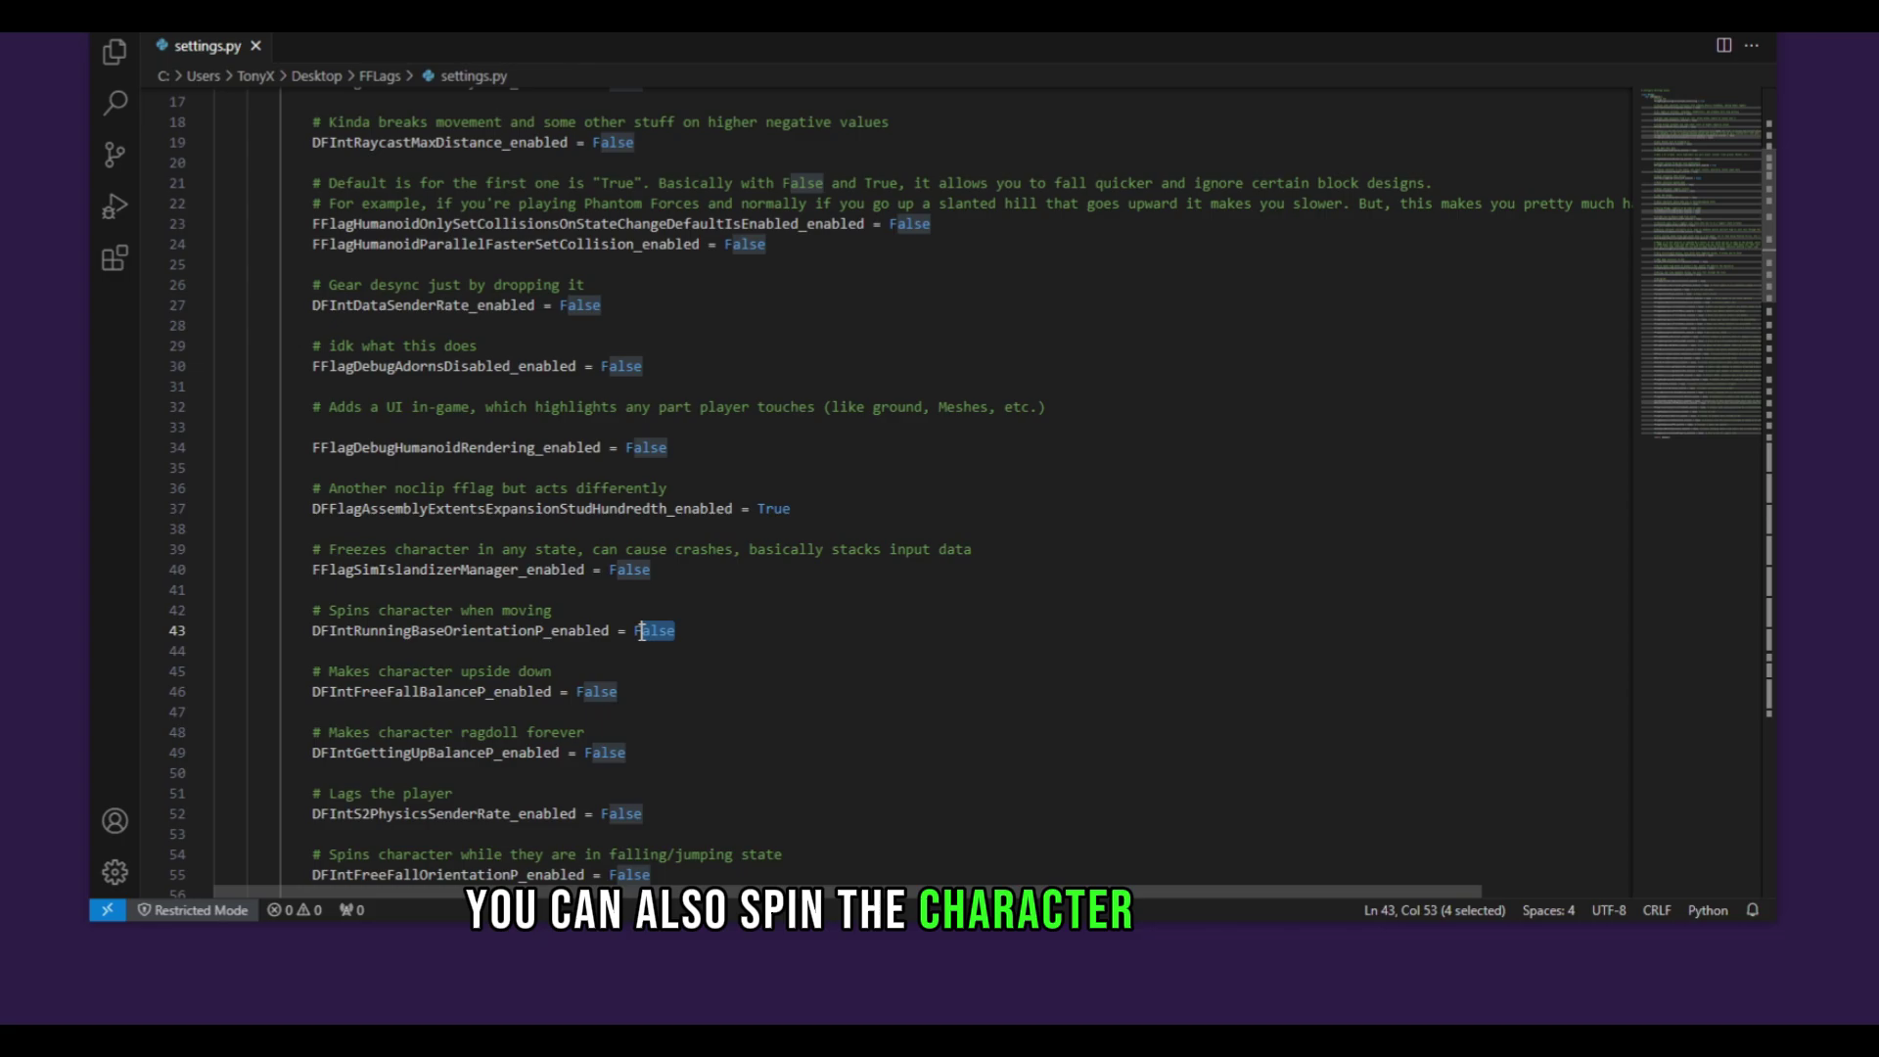
{"action": "key", "text": "BackSpace"}
{"action": "key", "text": "BackSpace"}
{"action": "type", "text": "True"}
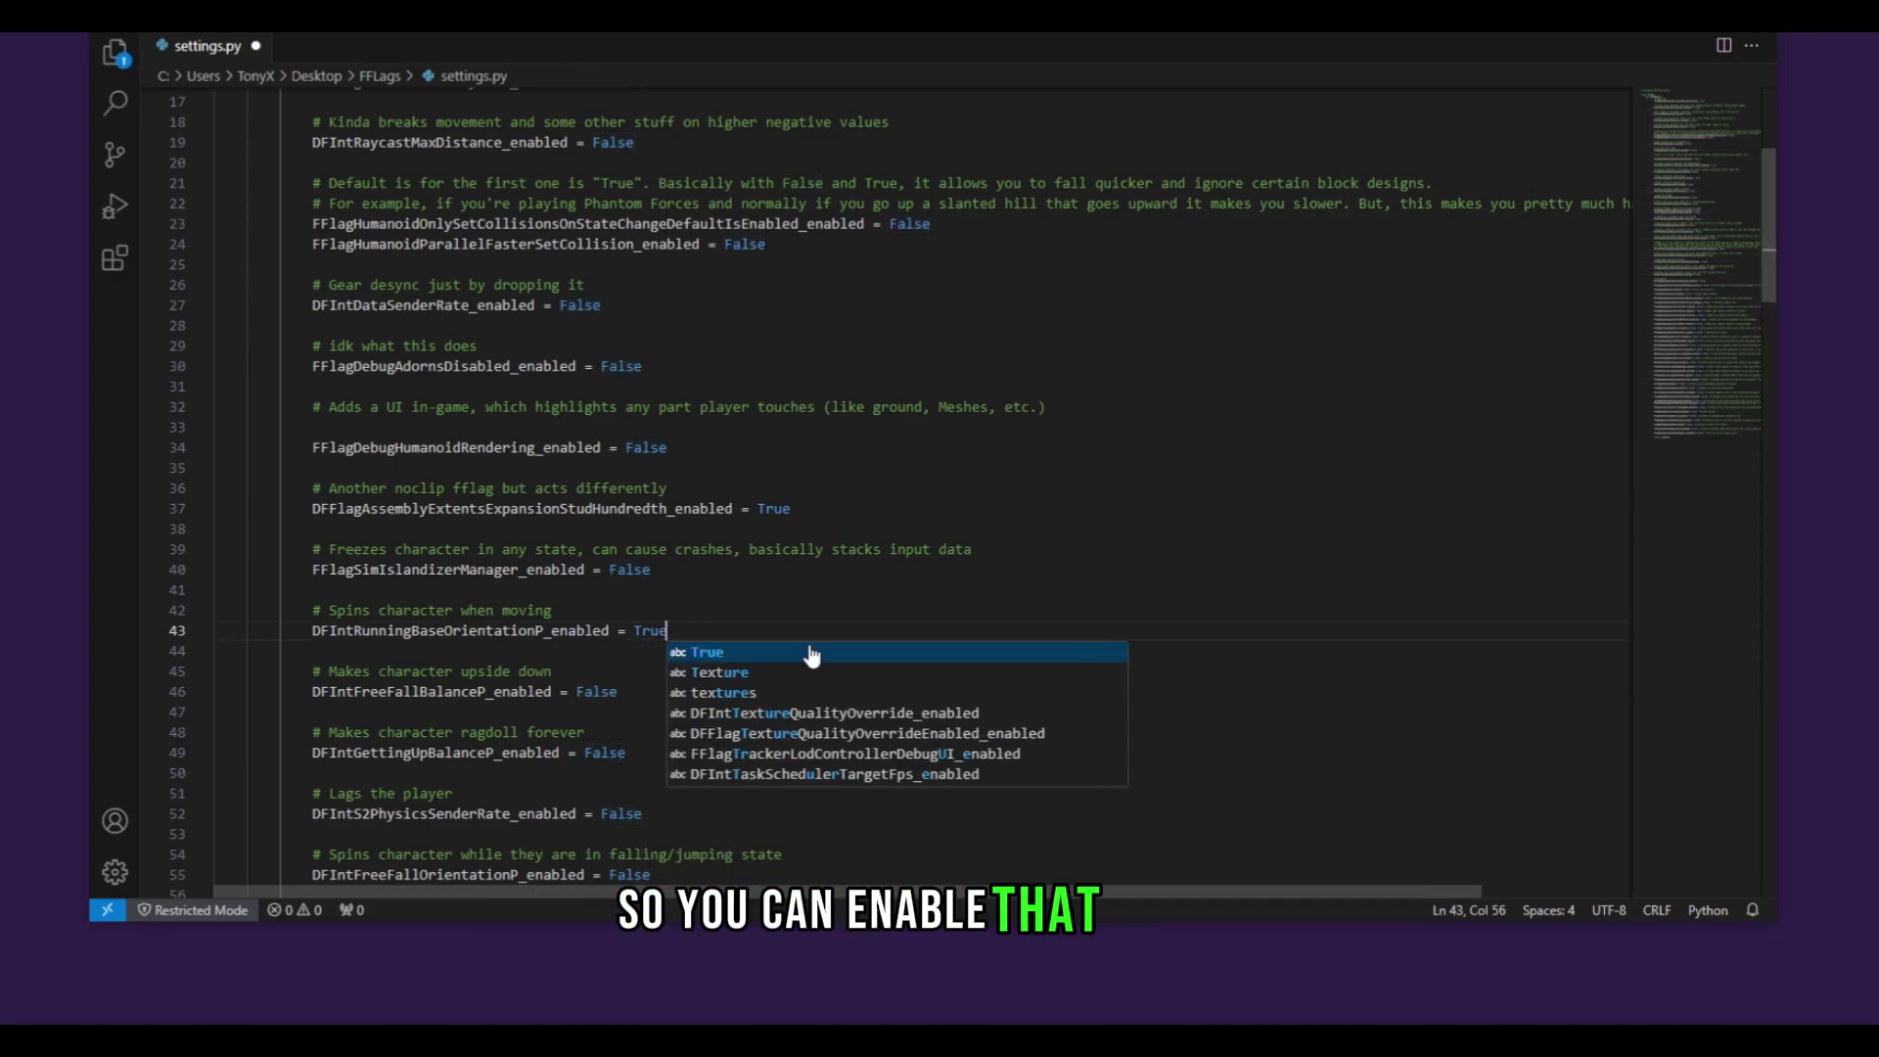
{"action": "left_click", "coordinate": [830, 617]}
Step: Read the comments of the upside-down, permanent ragdoll, player lag and falling/jumping spin flags
{"action": "scroll", "coordinate": [830, 617], "scroll_direction": "down", "scroll_amount": 1}
{"action": "left_click_drag", "start_coordinate": [620, 638], "coordinate": [320, 618]}
{"action": "left_click", "coordinate": [622, 643]}
{"action": "left_click", "coordinate": [620, 639]}
{"action": "left_click_drag", "start_coordinate": [628, 699], "coordinate": [390, 683]}
{"action": "left_click", "coordinate": [636, 686]}
{"action": "left_click", "coordinate": [642, 697]}
{"action": "left_click_drag", "start_coordinate": [643, 697], "coordinate": [389, 683]}
{"action": "left_click", "coordinate": [671, 705]}
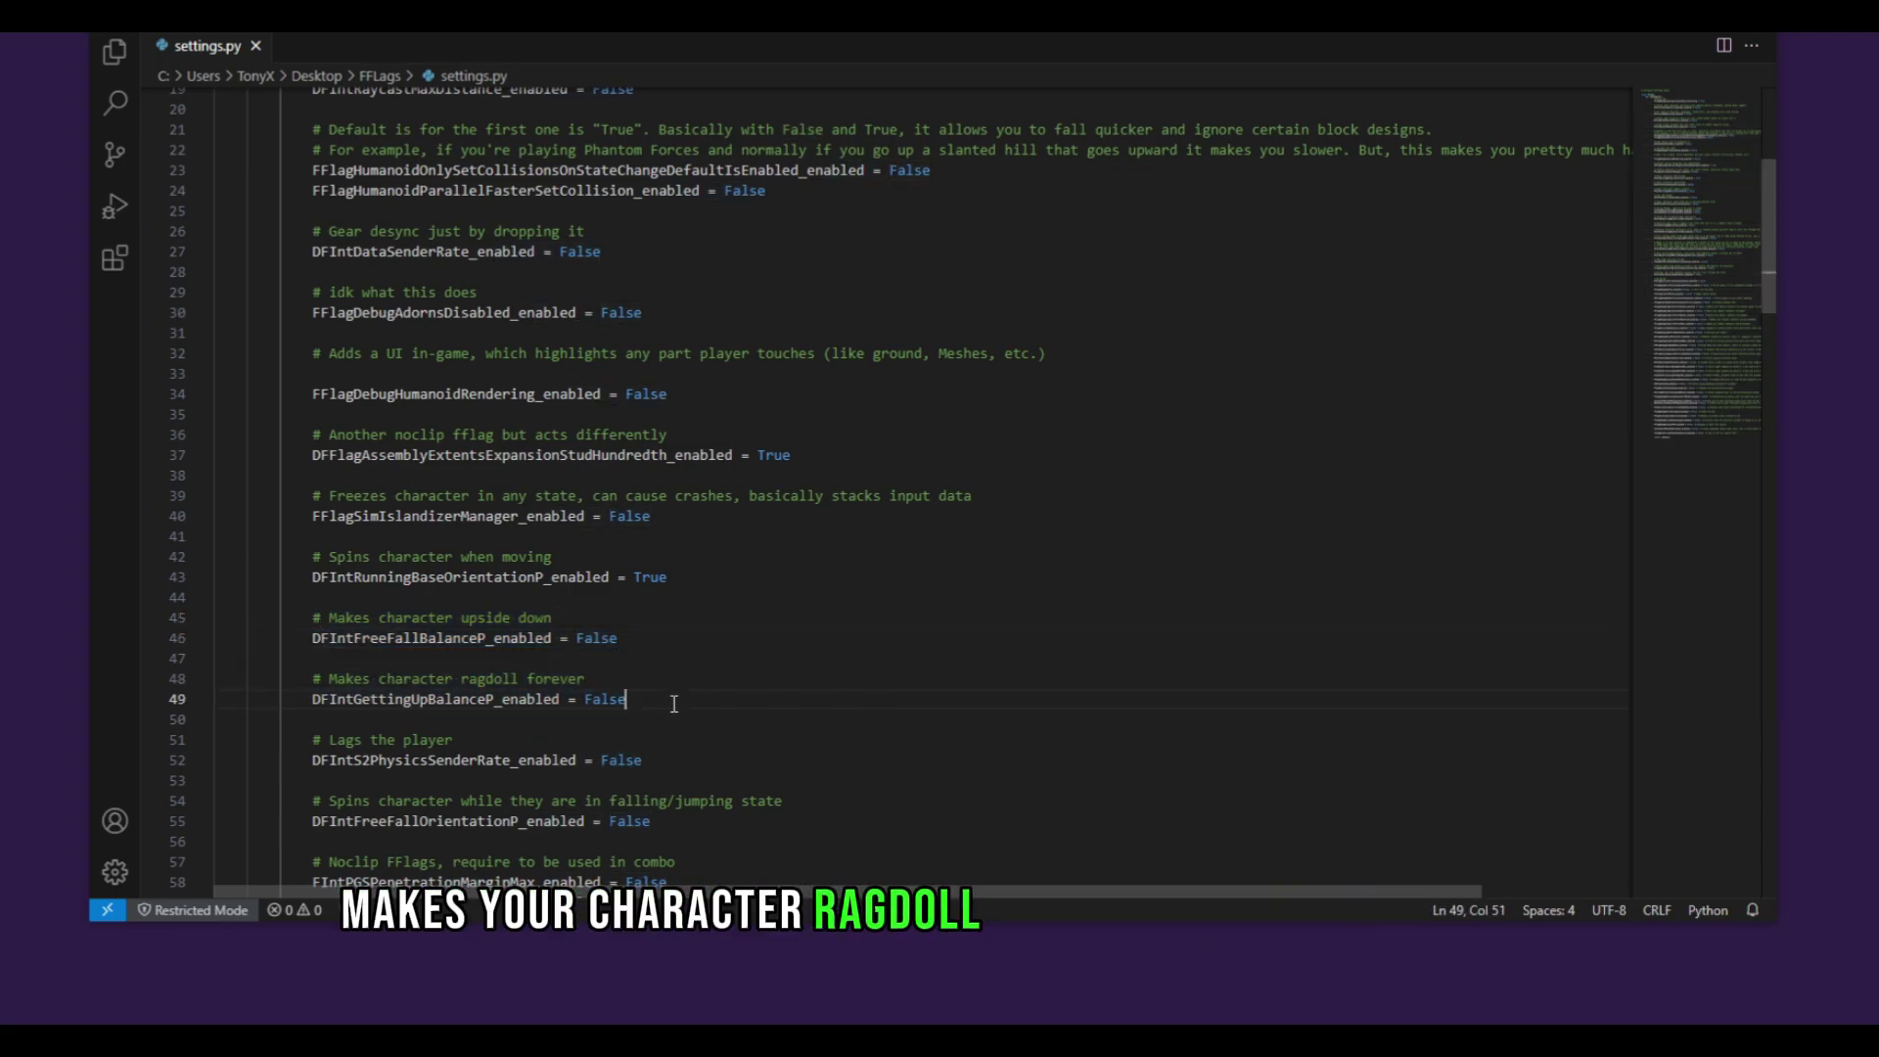
{"action": "scroll", "coordinate": [643, 709], "scroll_direction": "down", "scroll_amount": 2}
{"action": "left_click_drag", "start_coordinate": [695, 654], "coordinate": [267, 641]}
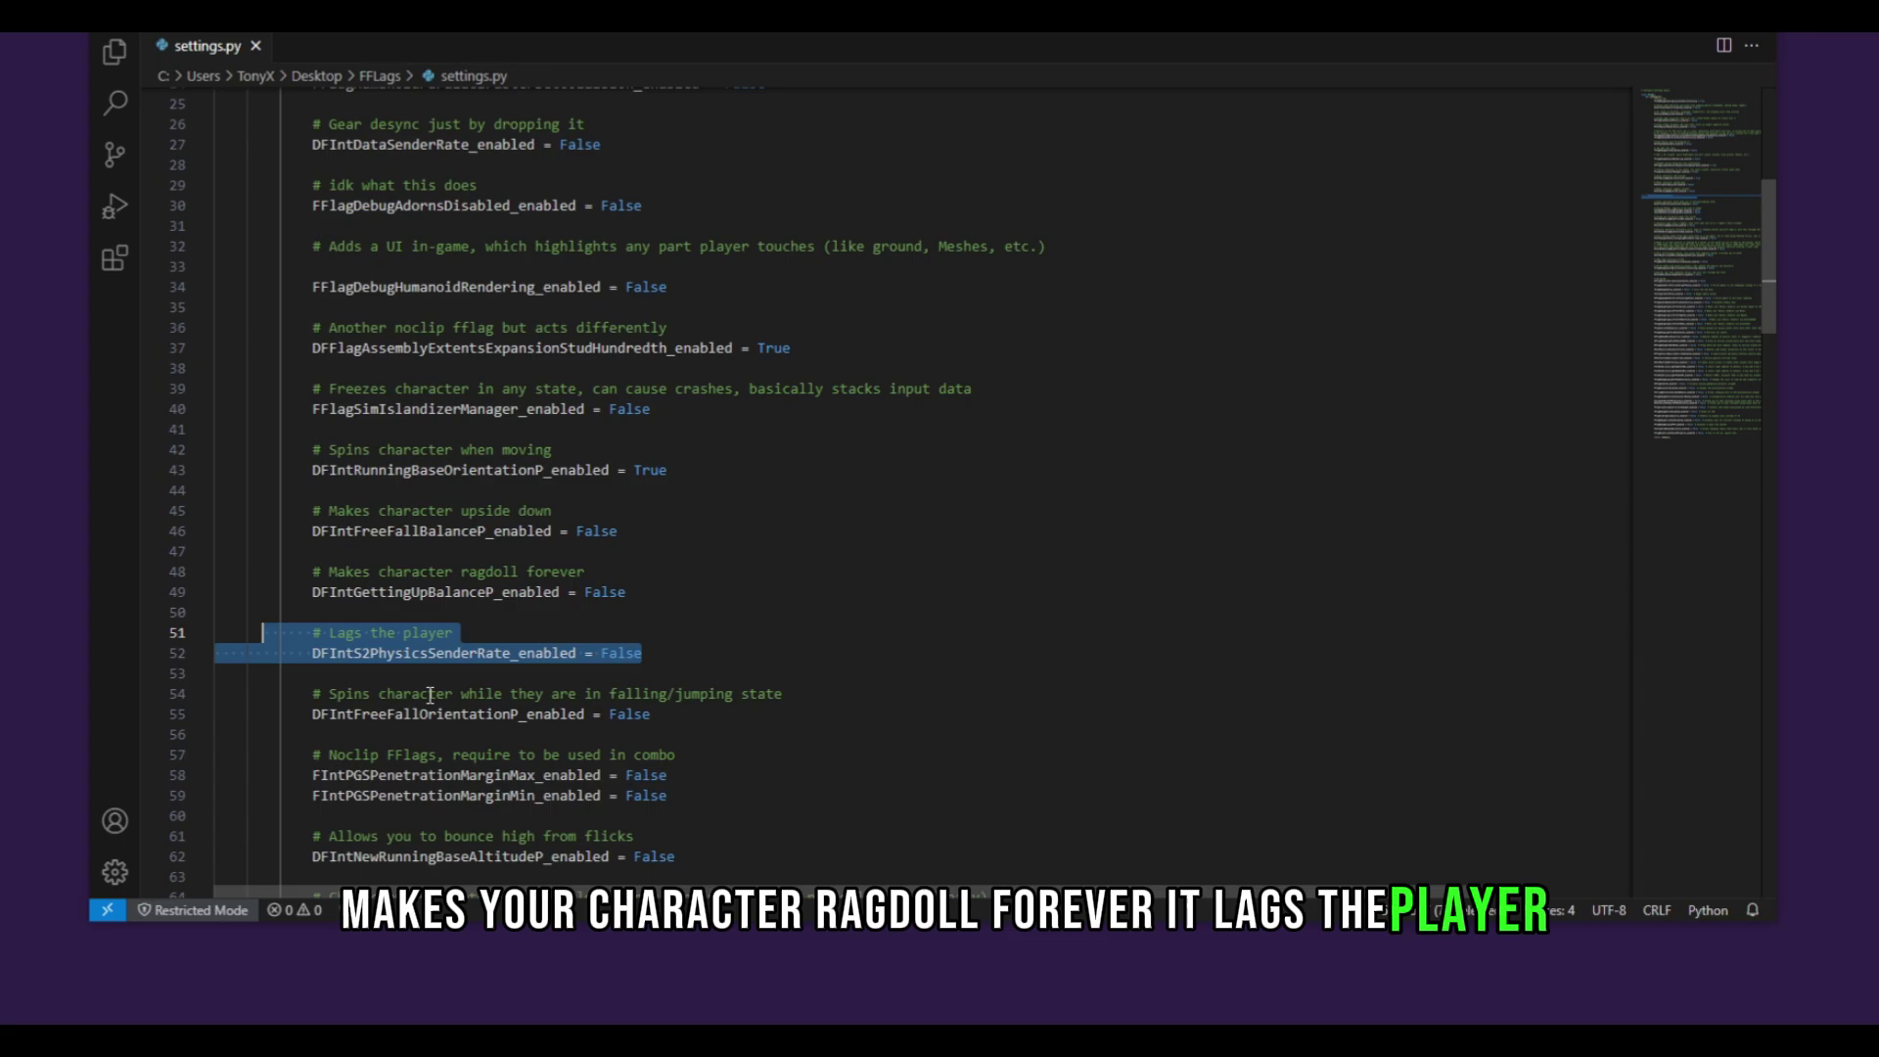
{"action": "scroll", "coordinate": [430, 696], "scroll_direction": "down", "scroll_amount": 2}
{"action": "left_click_drag", "start_coordinate": [450, 640], "coordinate": [768, 642]}
{"action": "left_click_drag", "start_coordinate": [652, 661], "coordinate": [486, 641]}
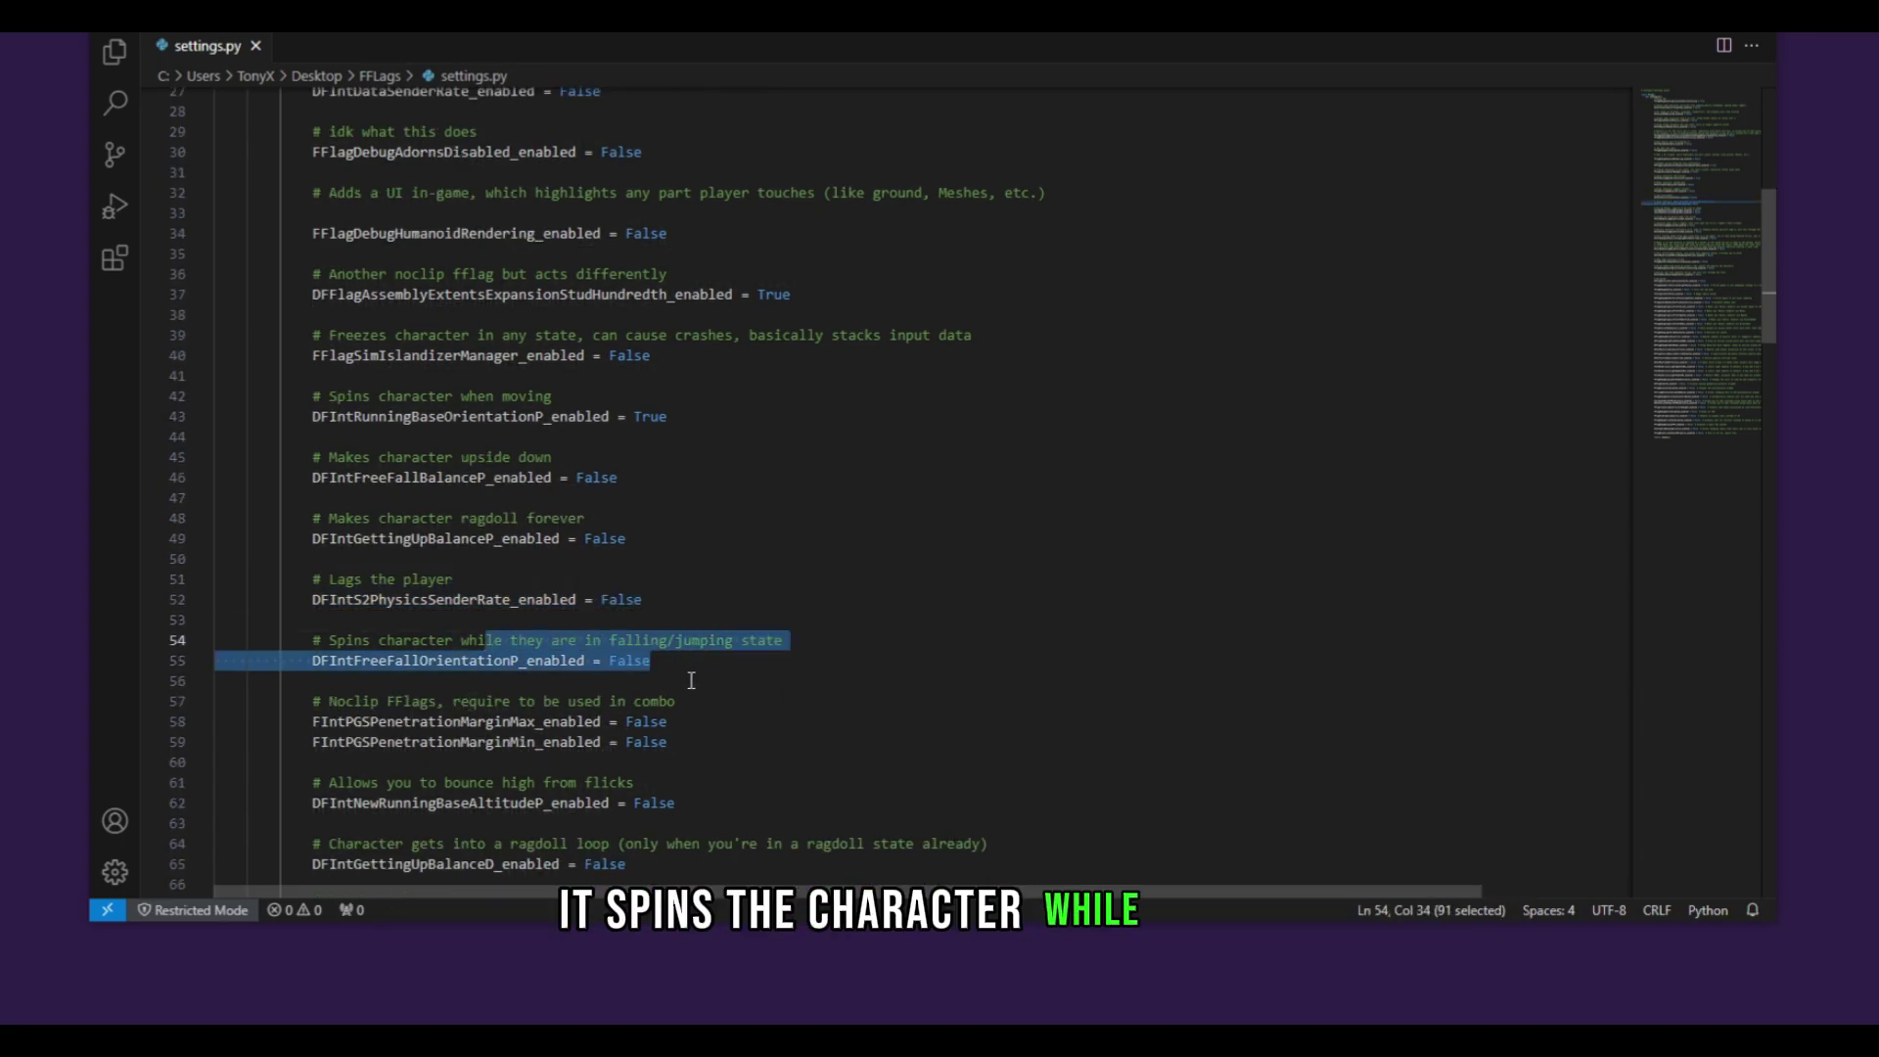
{"action": "left_click", "coordinate": [724, 670]}
{"action": "scroll", "coordinate": [722, 666], "scroll_direction": "down", "scroll_amount": 1}
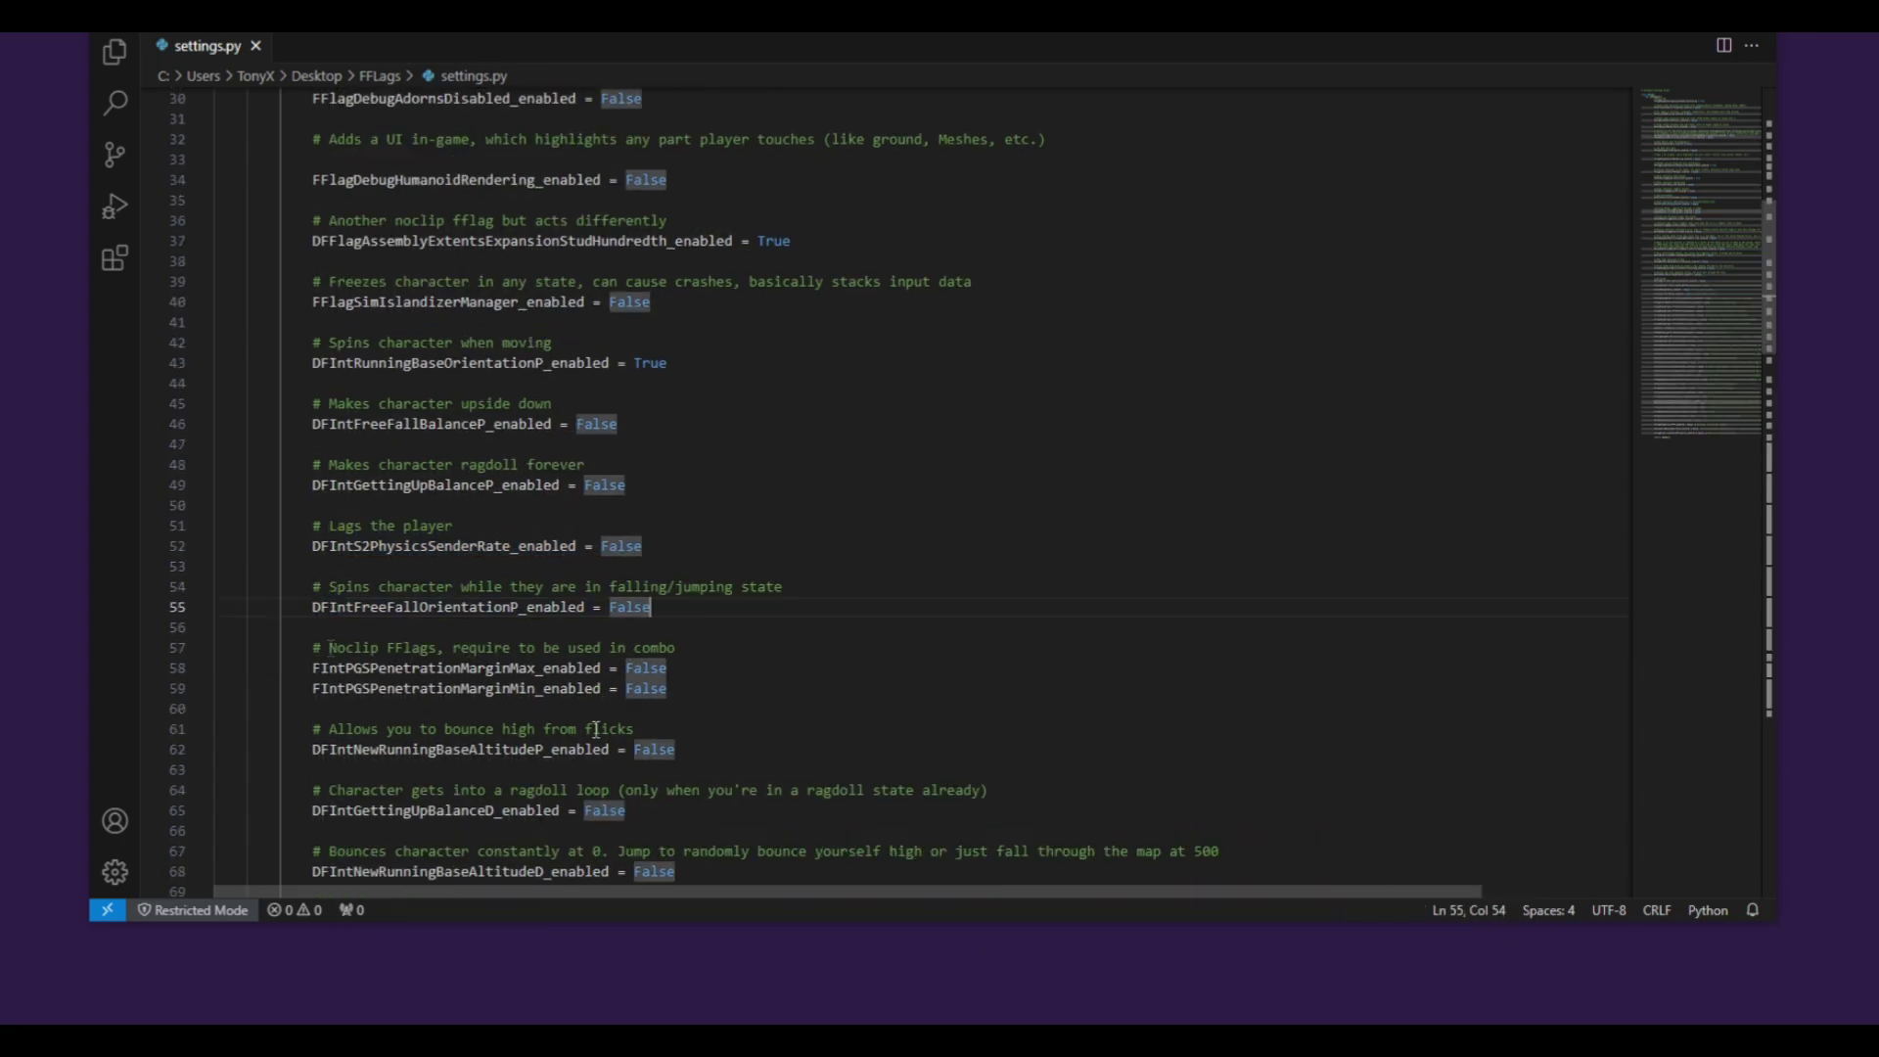
Step: Set both combined noclip flags, FIntPGSPenetrationMarginMax_enabled and FIntPGSPenetrationMarginMin_enabled, to True and save the file
{"action": "left_click_drag", "start_coordinate": [329, 648], "coordinate": [620, 668]}
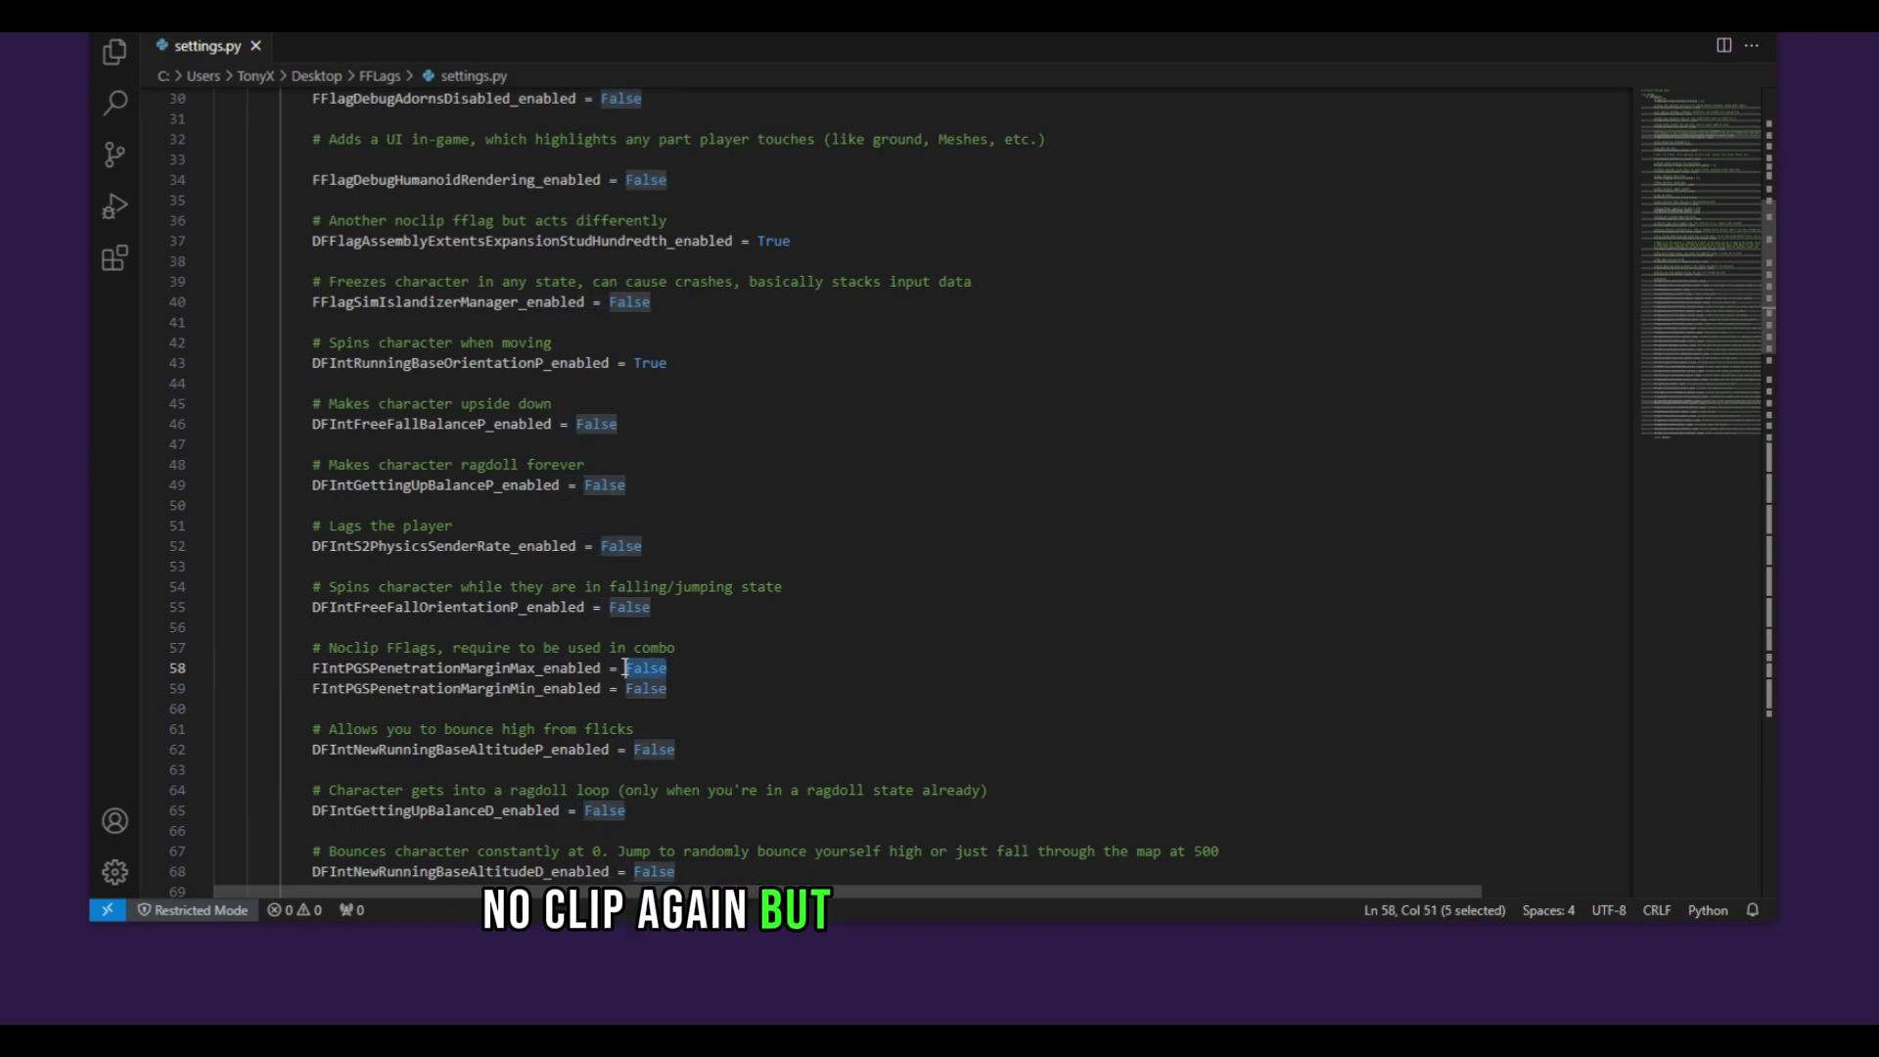
{"action": "type", "text": "True"}
{"action": "left_click", "coordinate": [835, 587]}
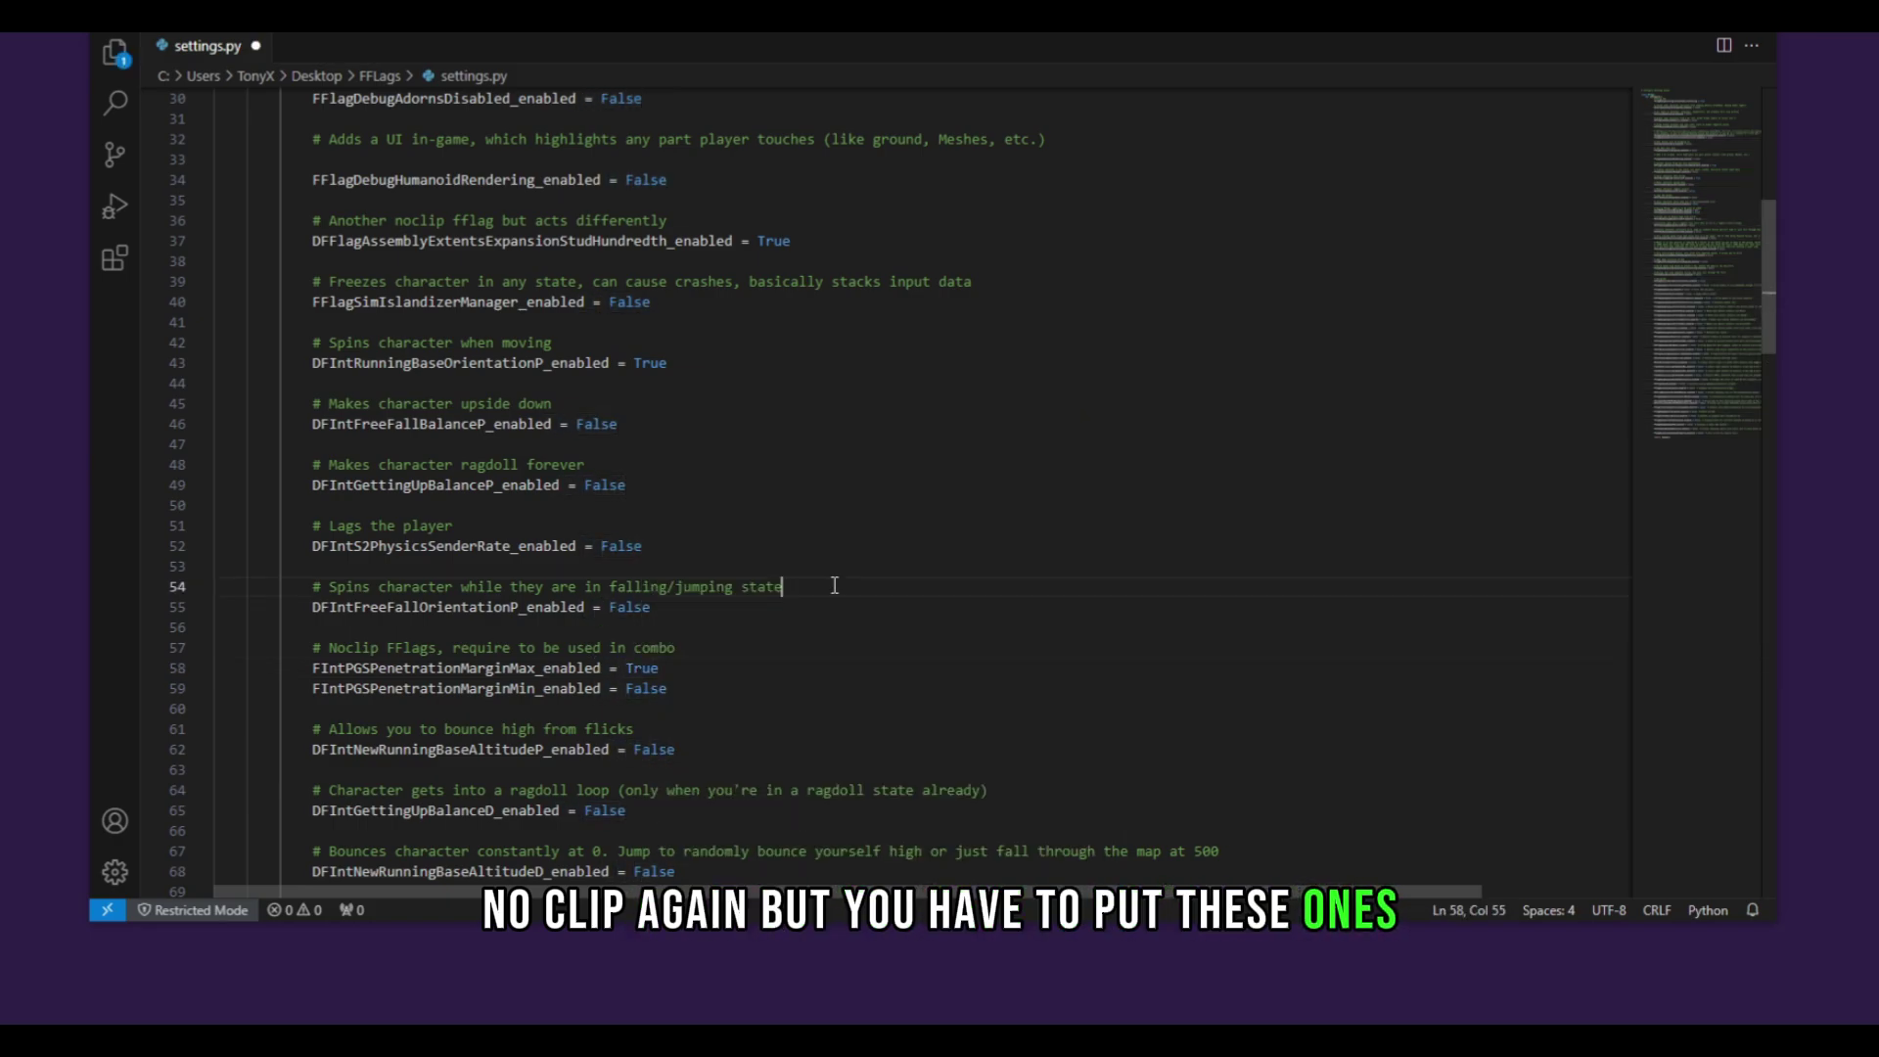
{"action": "double_click", "coordinate": [680, 685]}
{"action": "type", "text": "Tru"}
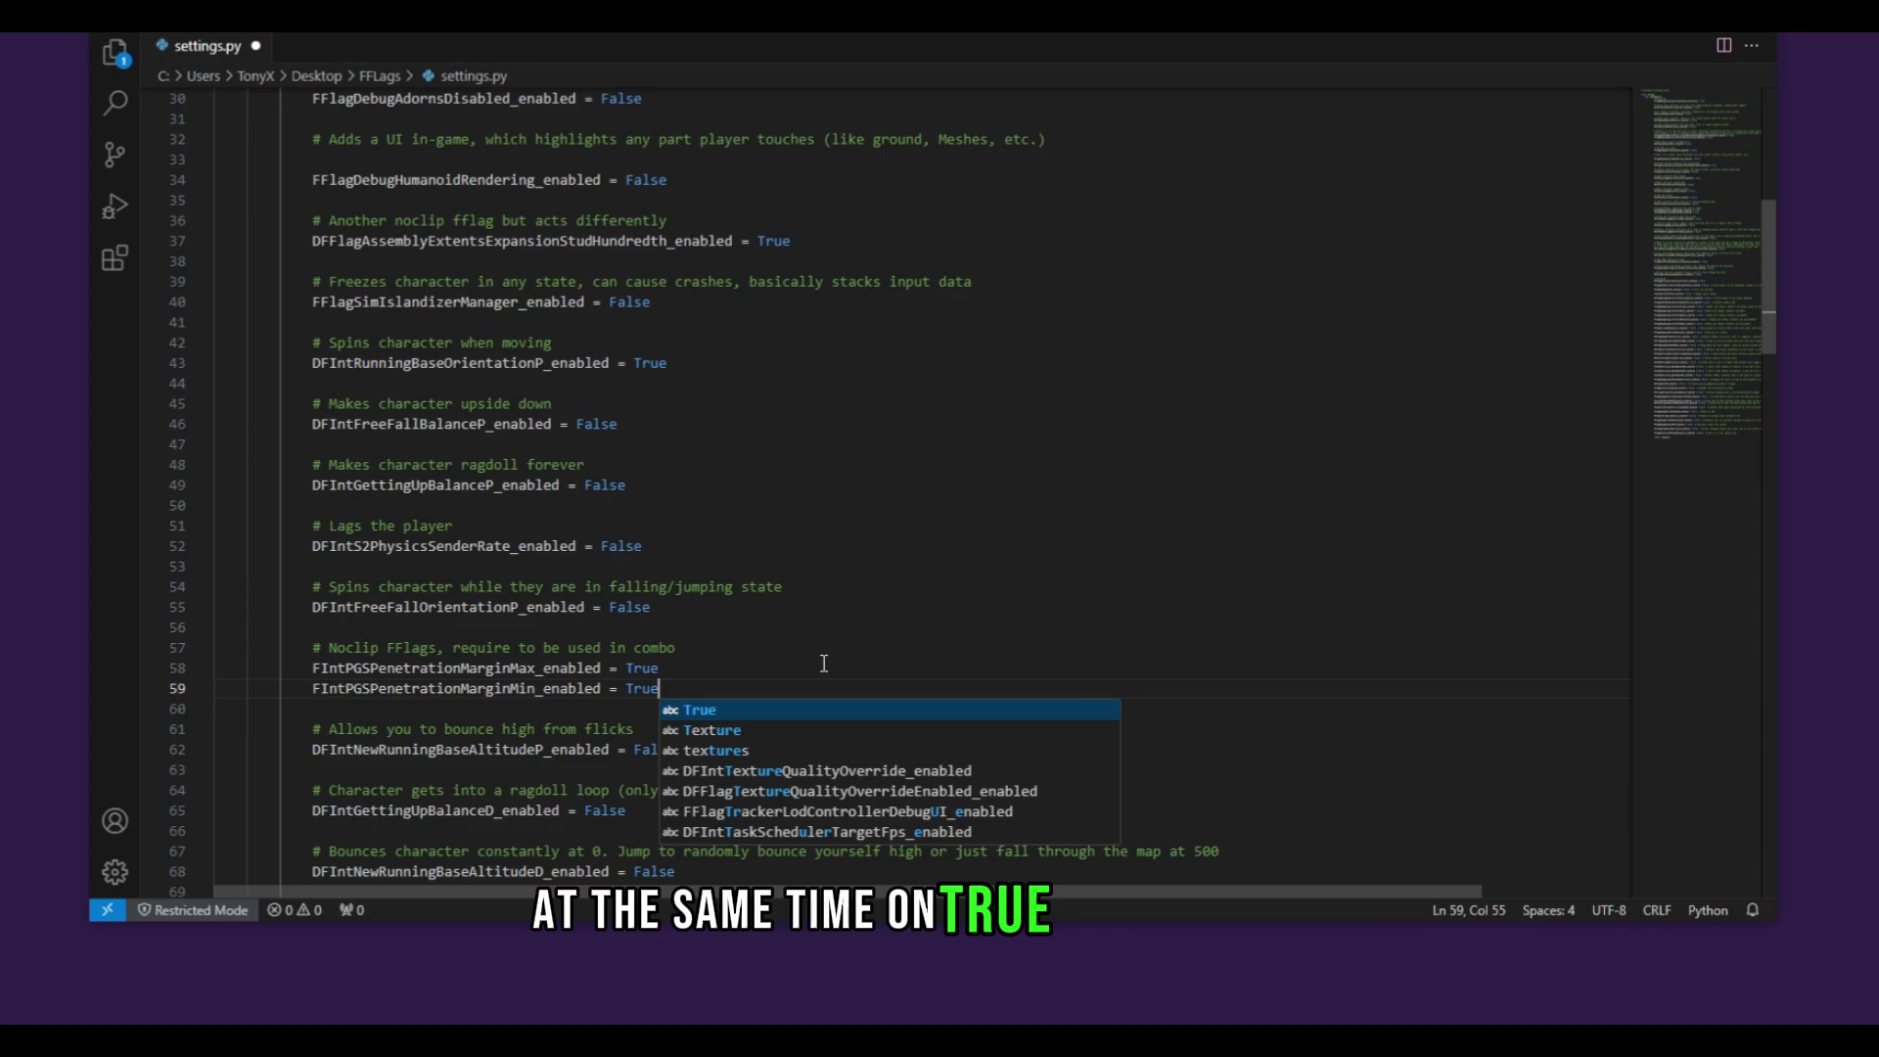
{"action": "key", "text": "Escape"}
{"action": "key", "text": "ctrl+s"}
{"action": "left_click_drag", "start_coordinate": [323, 647], "coordinate": [587, 647]}
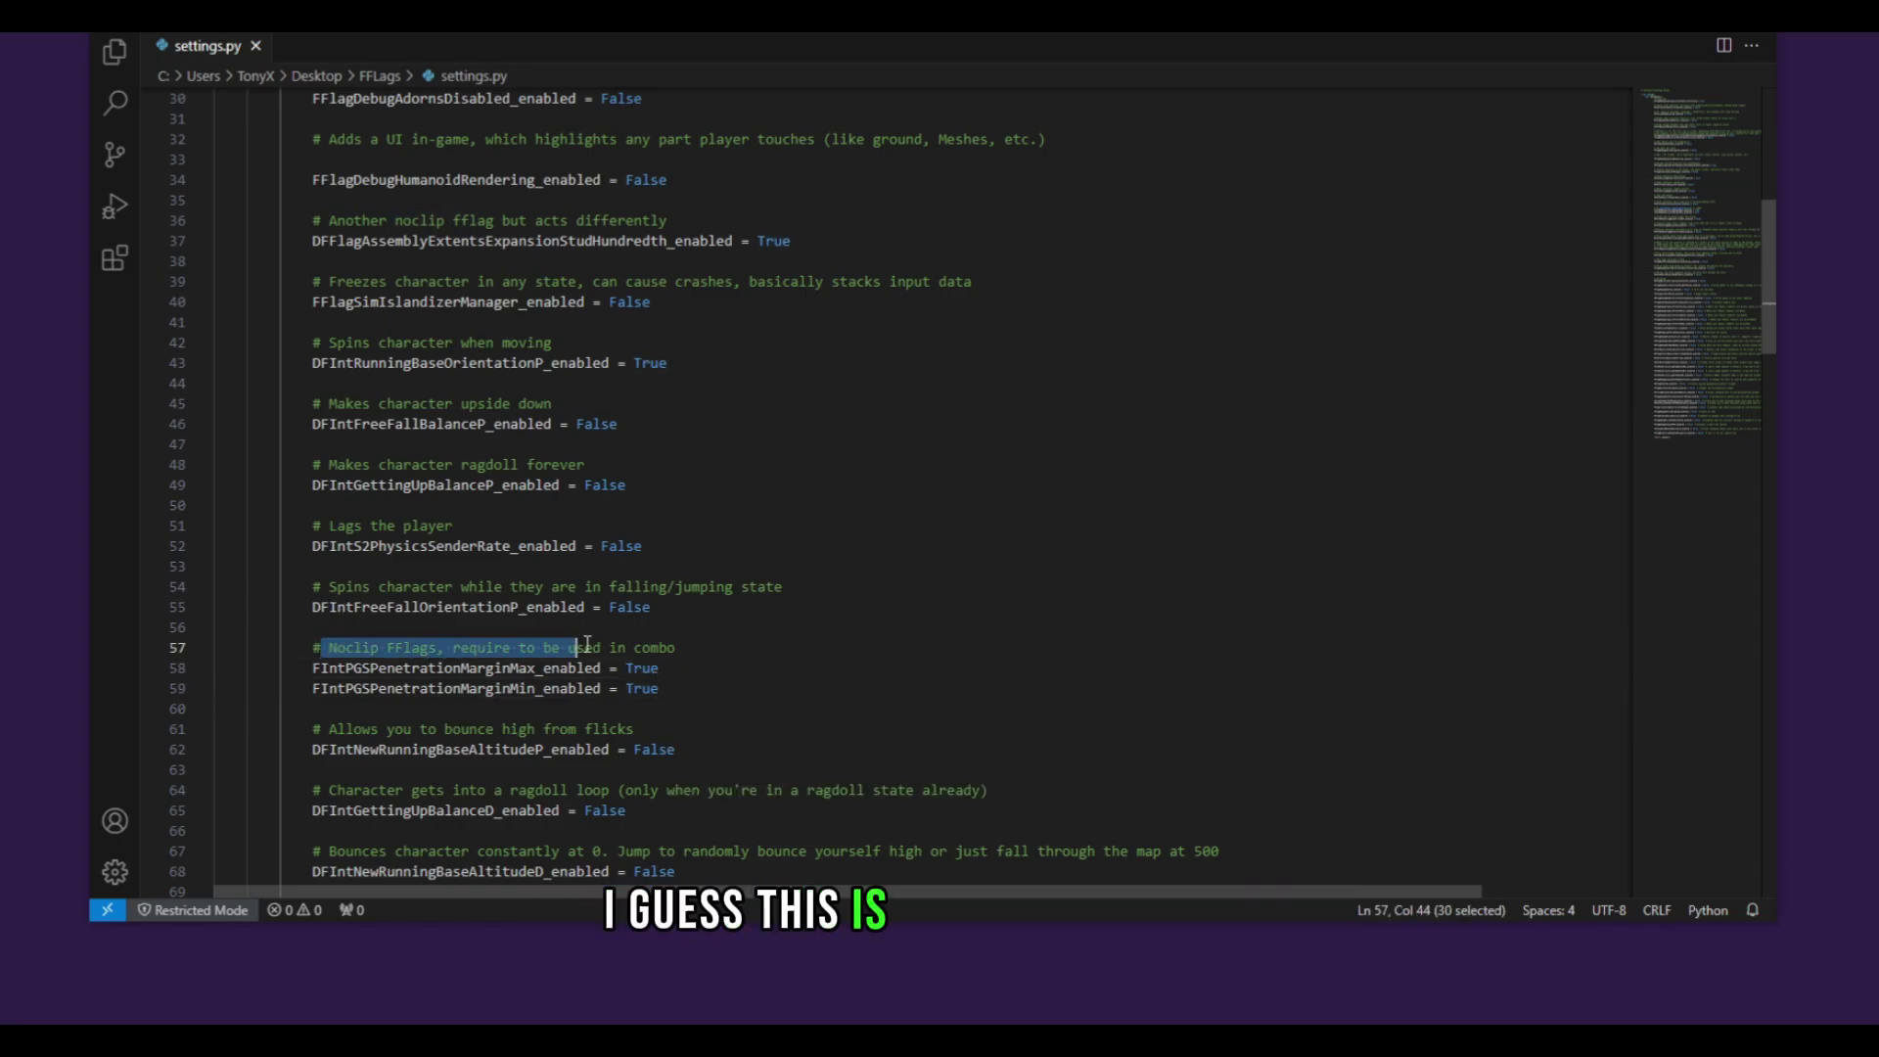
Step: Set the other noclip flag, DFFlagAssemblyExtentsExpansionStudHundredth_enabled, back to False and save the file
{"action": "scroll", "coordinate": [645, 654], "scroll_direction": "up", "scroll_amount": 9}
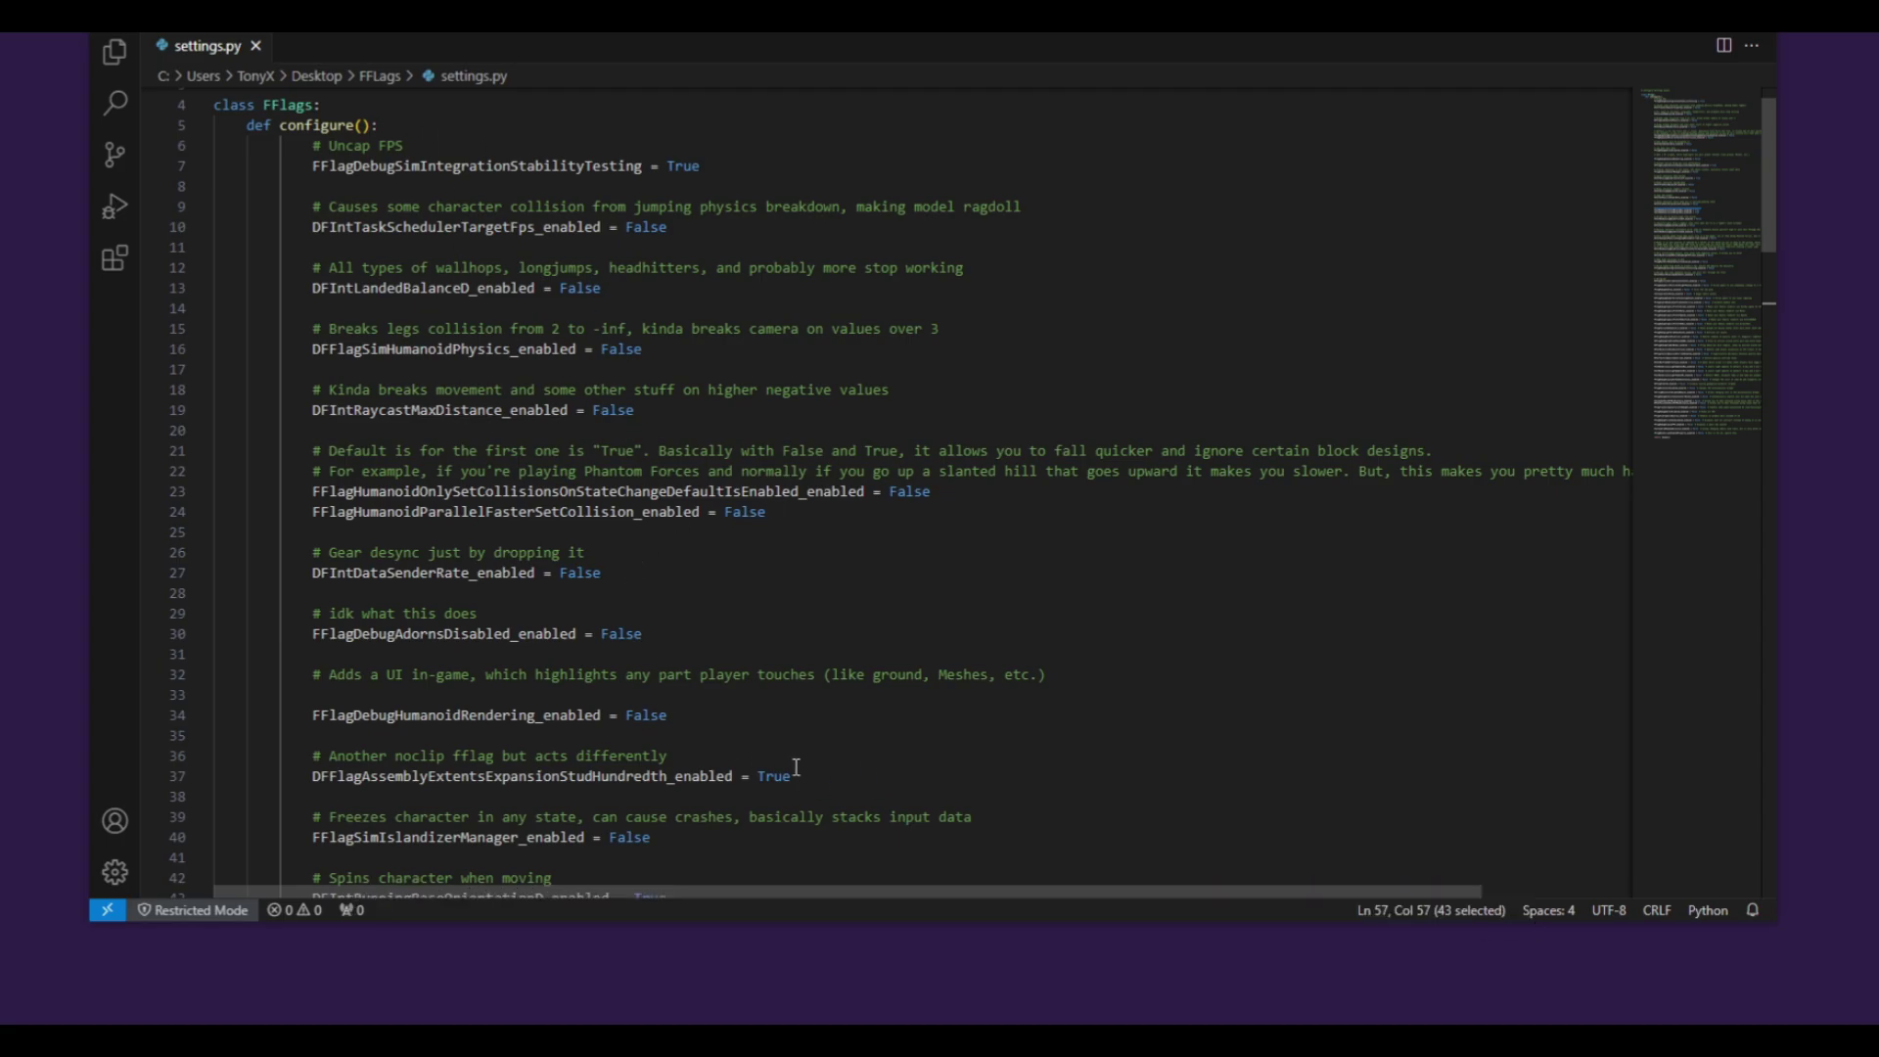
{"action": "type", "text": "False"}
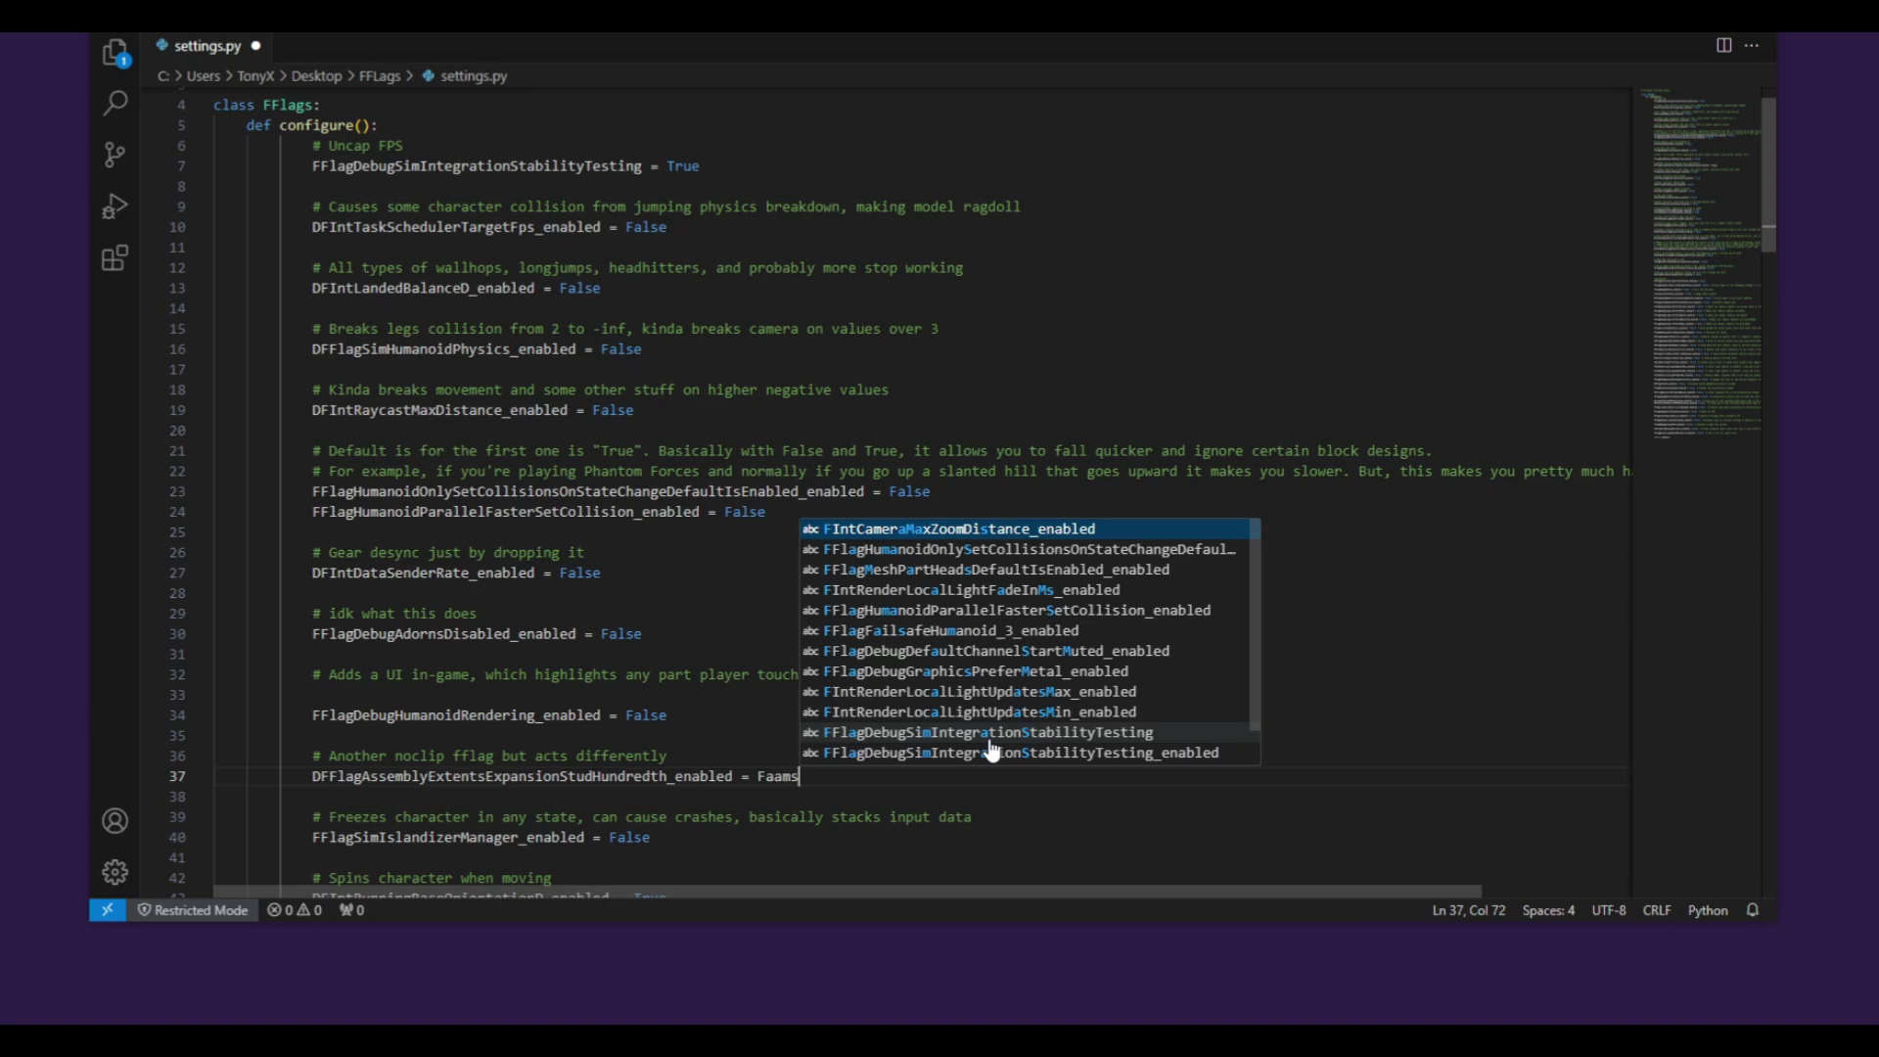
{"action": "key", "text": "ctrl+s"}
Step: Set the world speed flag FFlagDebugSimIntegrationStabilityTesting_enabled to True and save the file
{"action": "scroll", "coordinate": [993, 752], "scroll_direction": "down", "scroll_amount": 17}
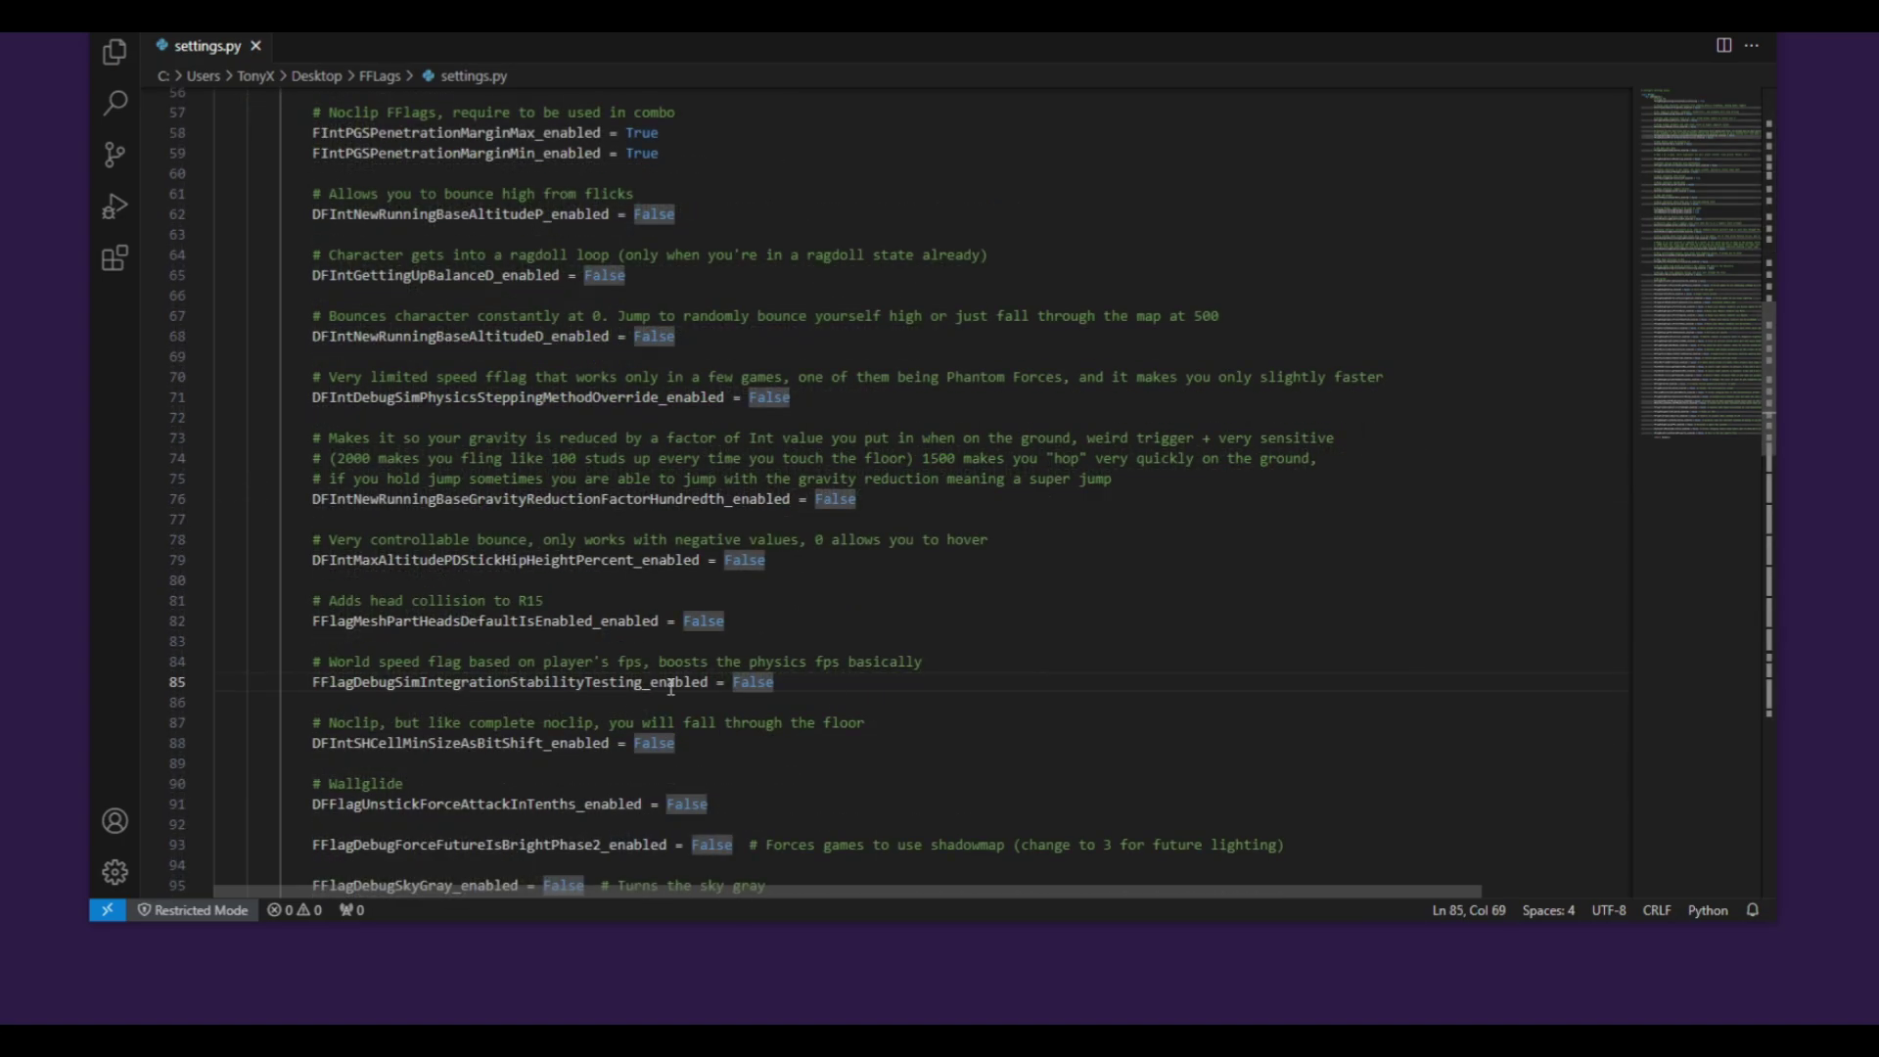
{"action": "double_click", "coordinate": [733, 682]}
{"action": "type", "text": "True"}
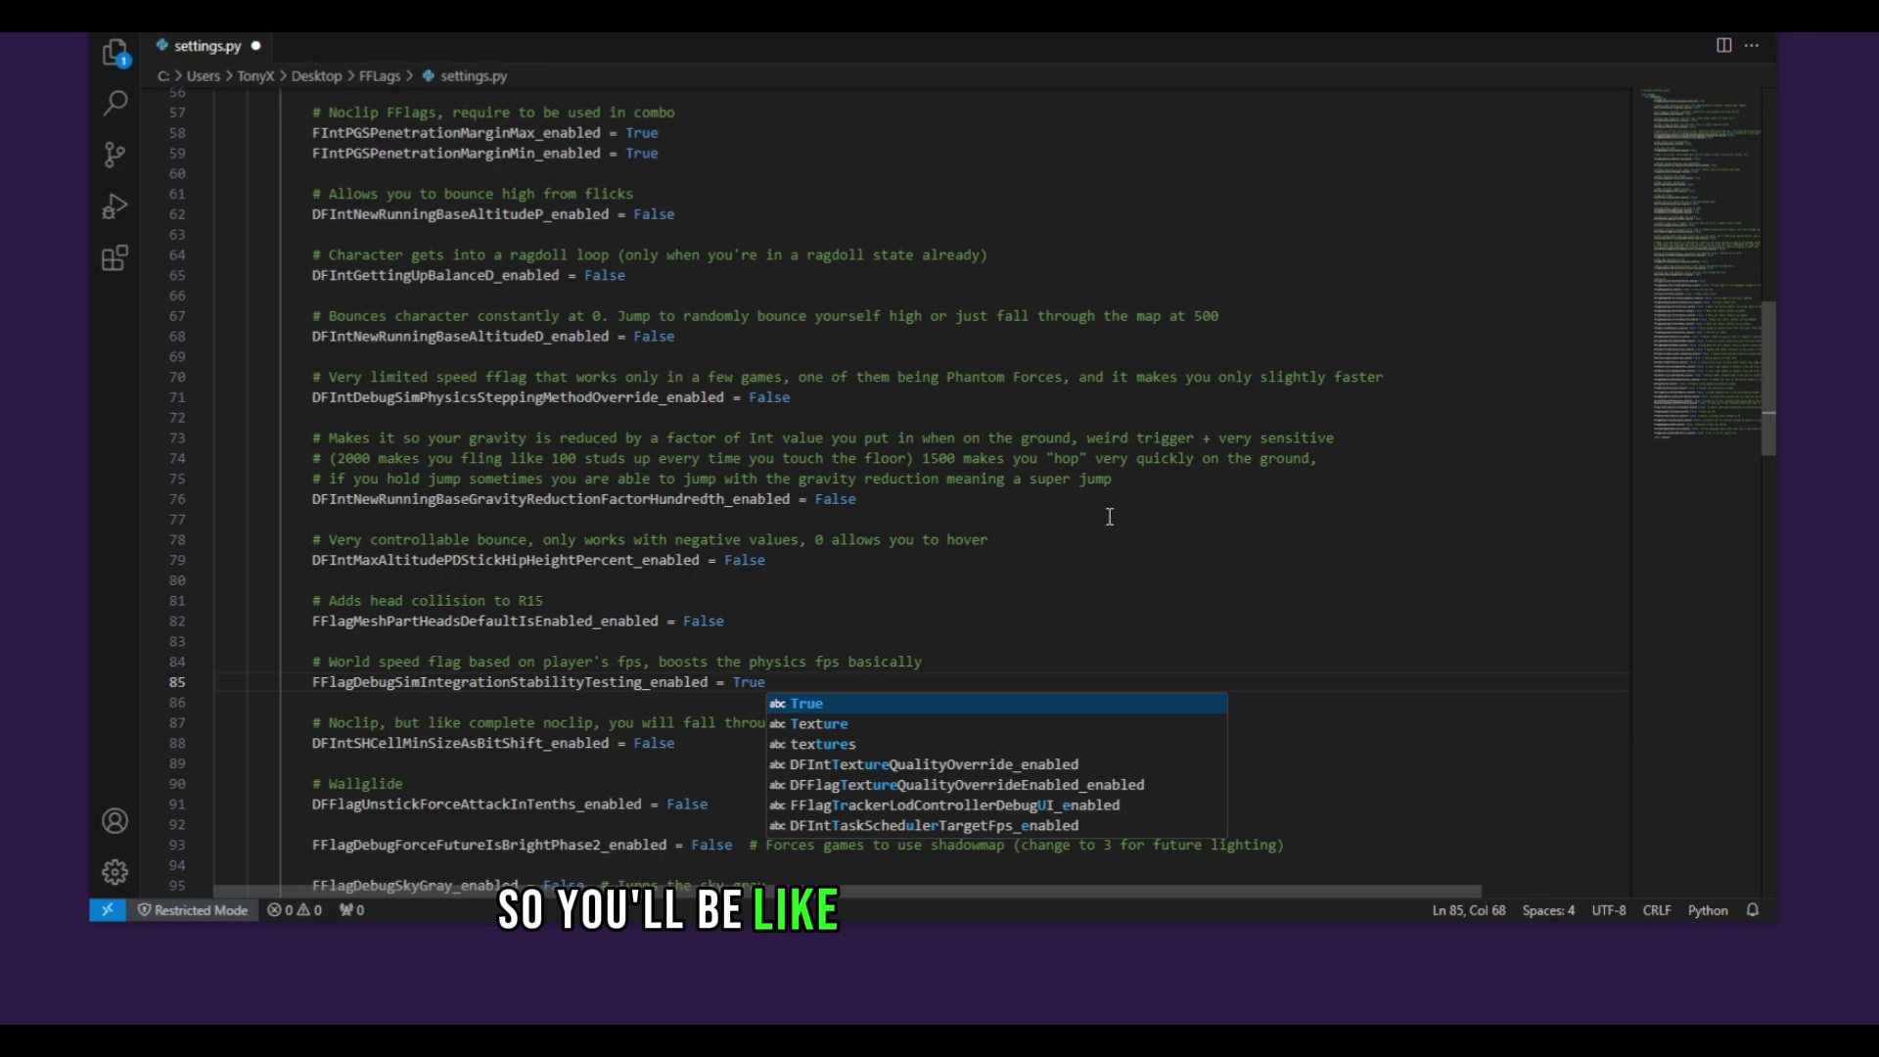
{"action": "left_click", "coordinate": [1009, 592]}
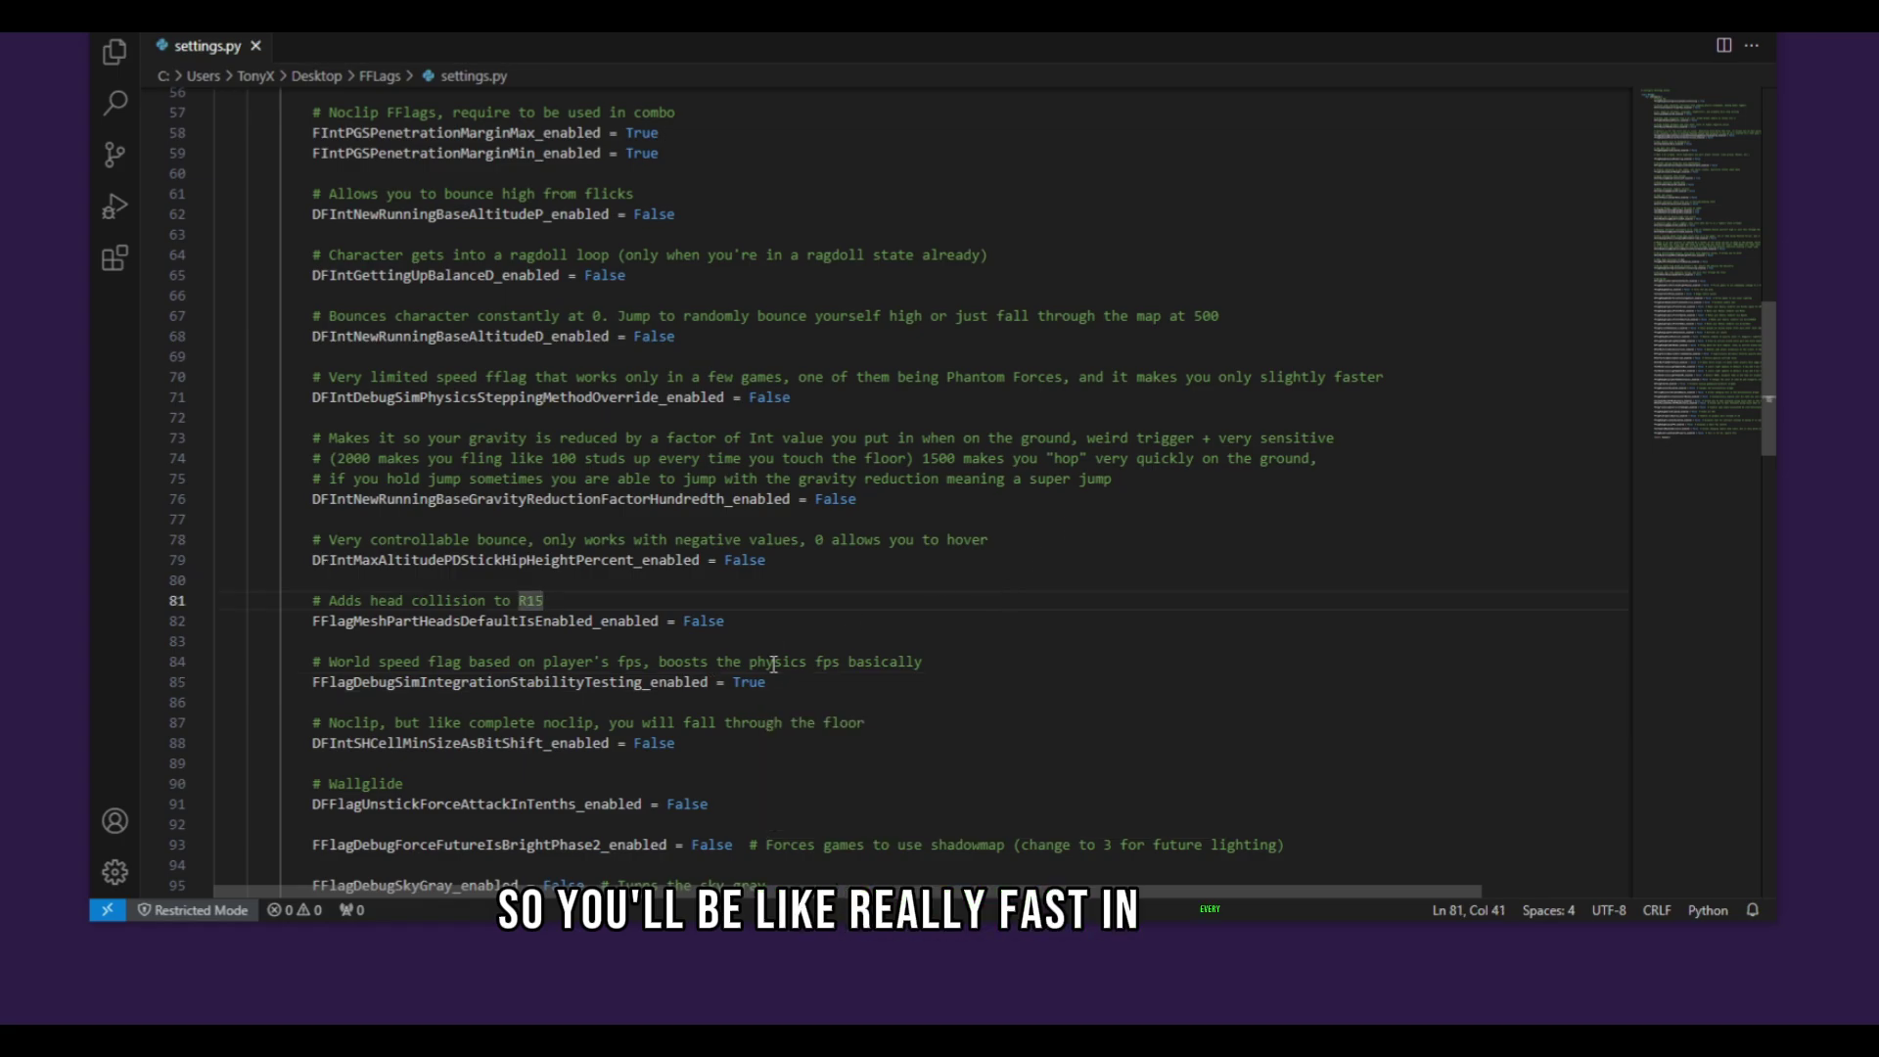
Step: Set the gray sky flag FFlagDebugSkyGray_enabled to True and save the file
{"action": "scroll", "coordinate": [796, 711], "scroll_direction": "down", "scroll_amount": 3}
{"action": "left_click", "coordinate": [822, 732]}
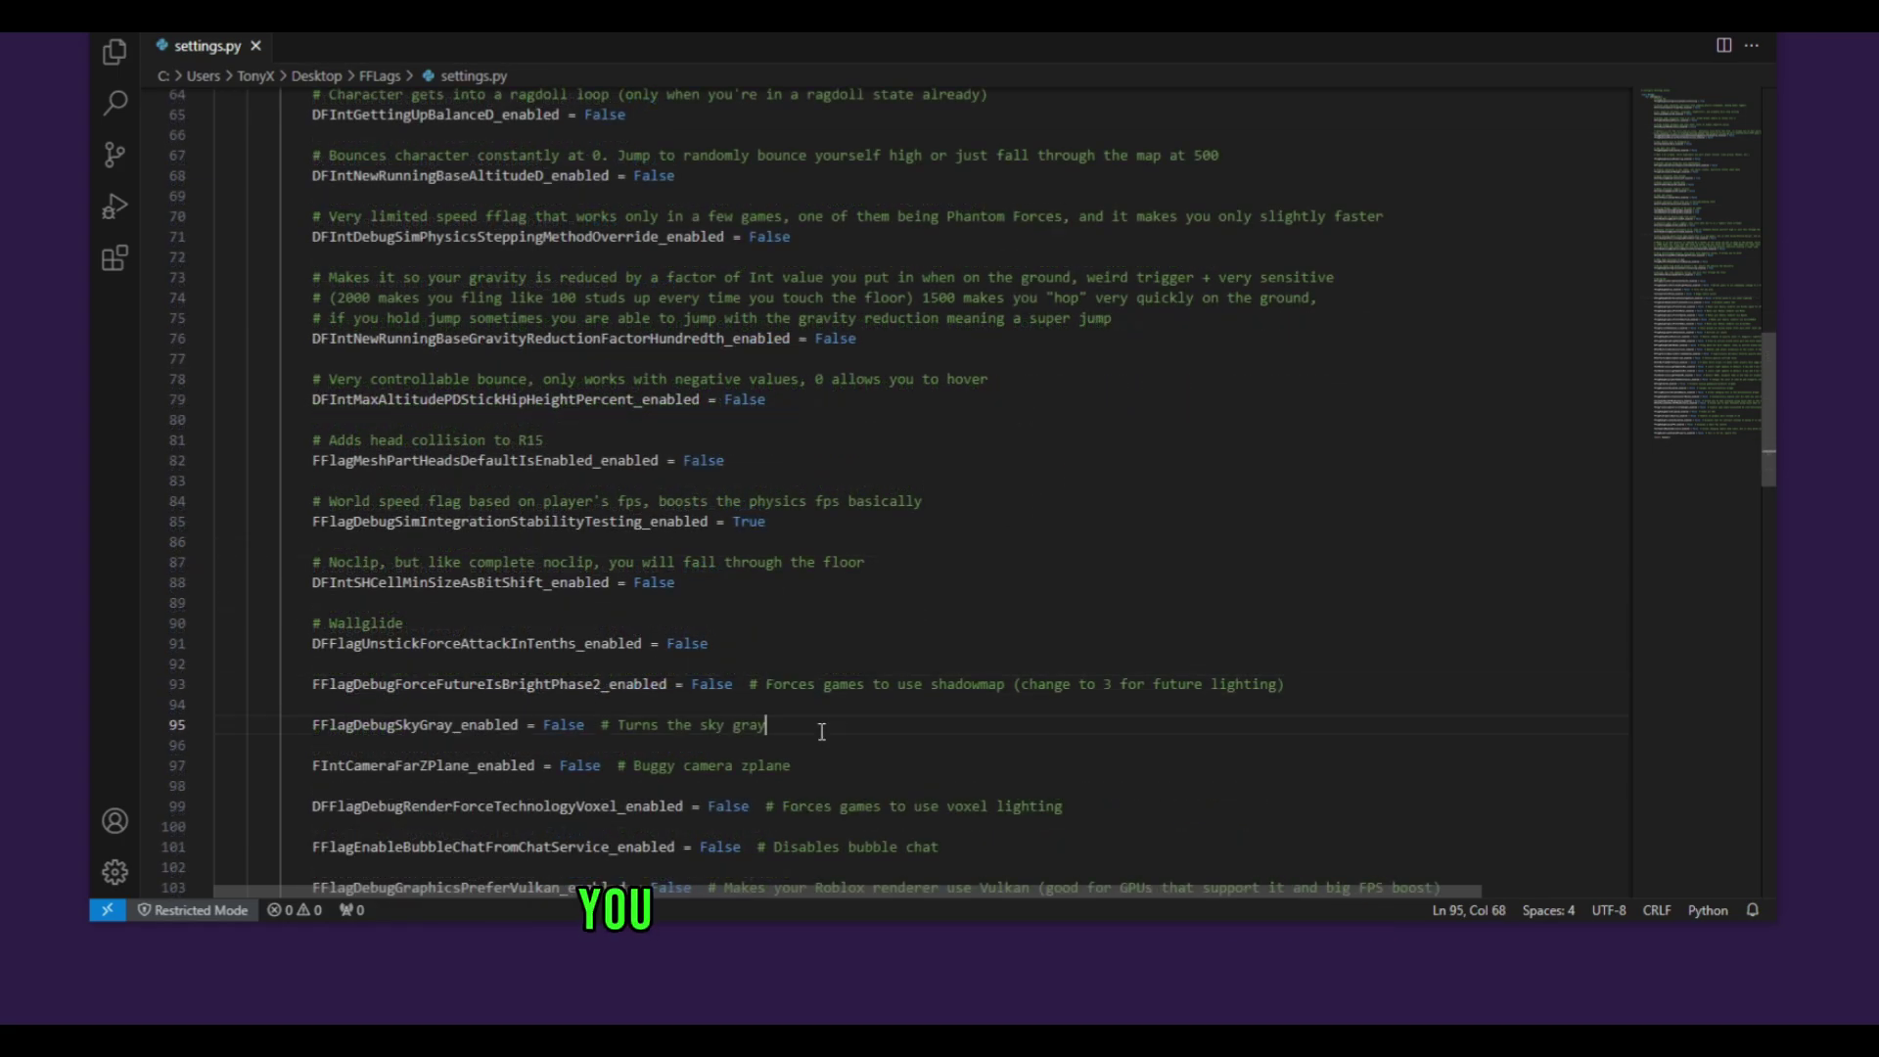
{"action": "double_click", "coordinate": [570, 725]}
{"action": "type", "text": "True"}
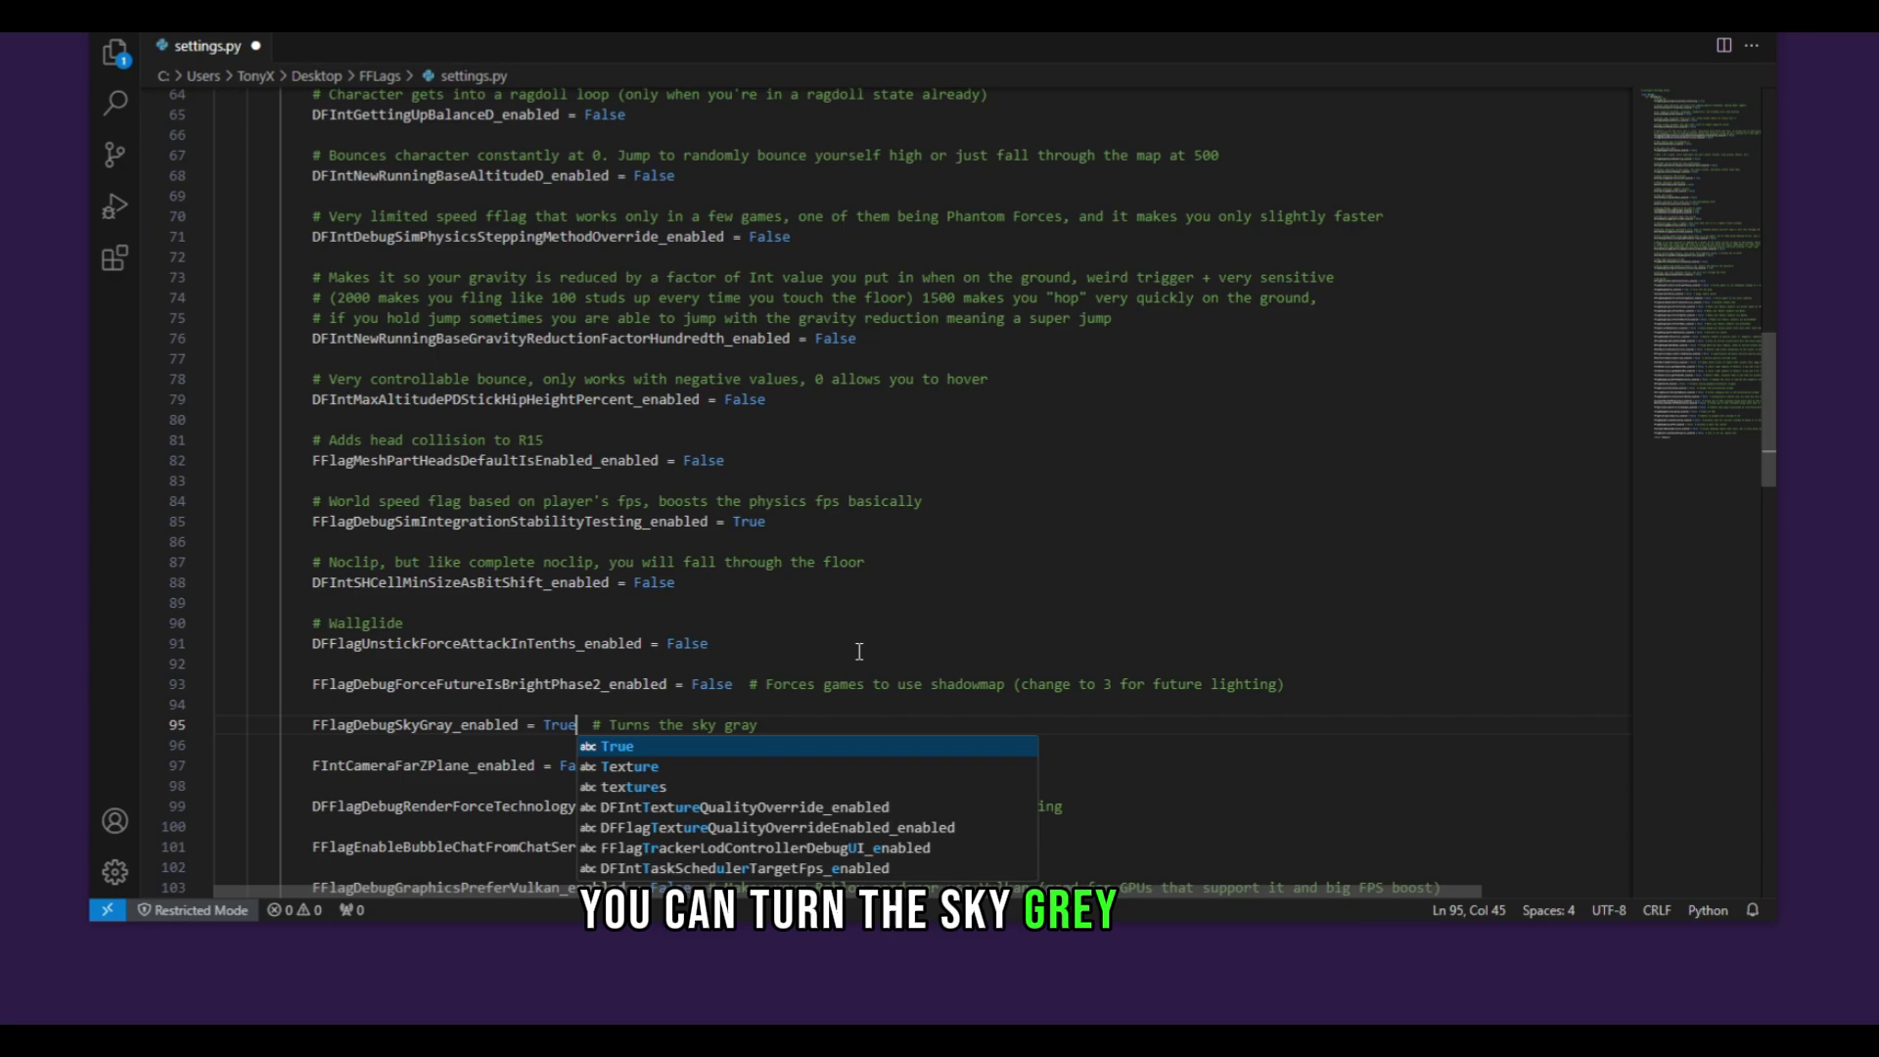
{"action": "left_click", "coordinate": [856, 629]}
{"action": "key", "text": "ctrl+s"}
Step: Read the comments of the voxel lighting, bubble chat and graphics renderer flags
{"action": "scroll", "coordinate": [856, 628], "scroll_direction": "down", "scroll_amount": 2}
{"action": "left_click_drag", "start_coordinate": [1069, 699], "coordinate": [816, 699]}
{"action": "left_click_drag", "start_coordinate": [956, 739], "coordinate": [790, 739]}
{"action": "scroll", "coordinate": [918, 697], "scroll_direction": "down", "scroll_amount": 3}
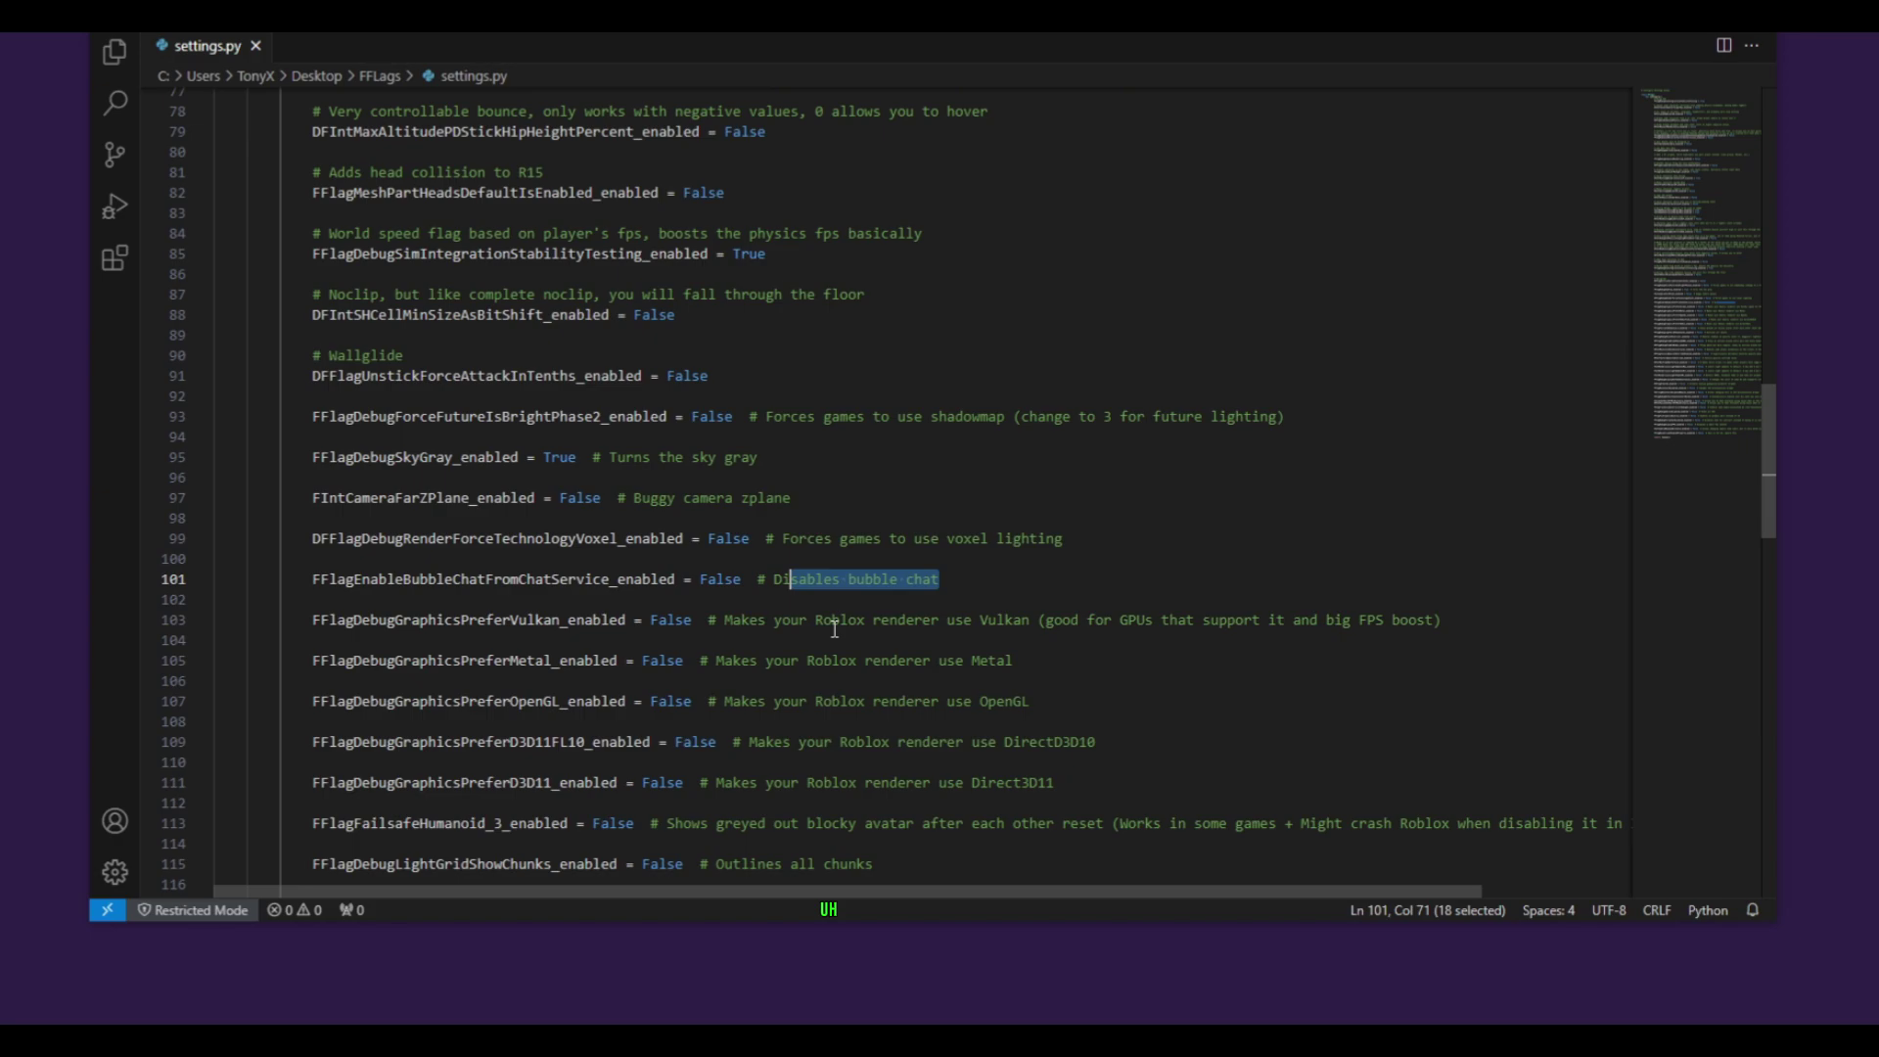
{"action": "left_click", "coordinate": [961, 660]}
{"action": "left_click_drag", "start_coordinate": [727, 662], "coordinate": [1024, 644]}
{"action": "left_click_drag", "start_coordinate": [964, 701], "coordinate": [1031, 702]}
{"action": "left_click", "coordinate": [997, 744]}
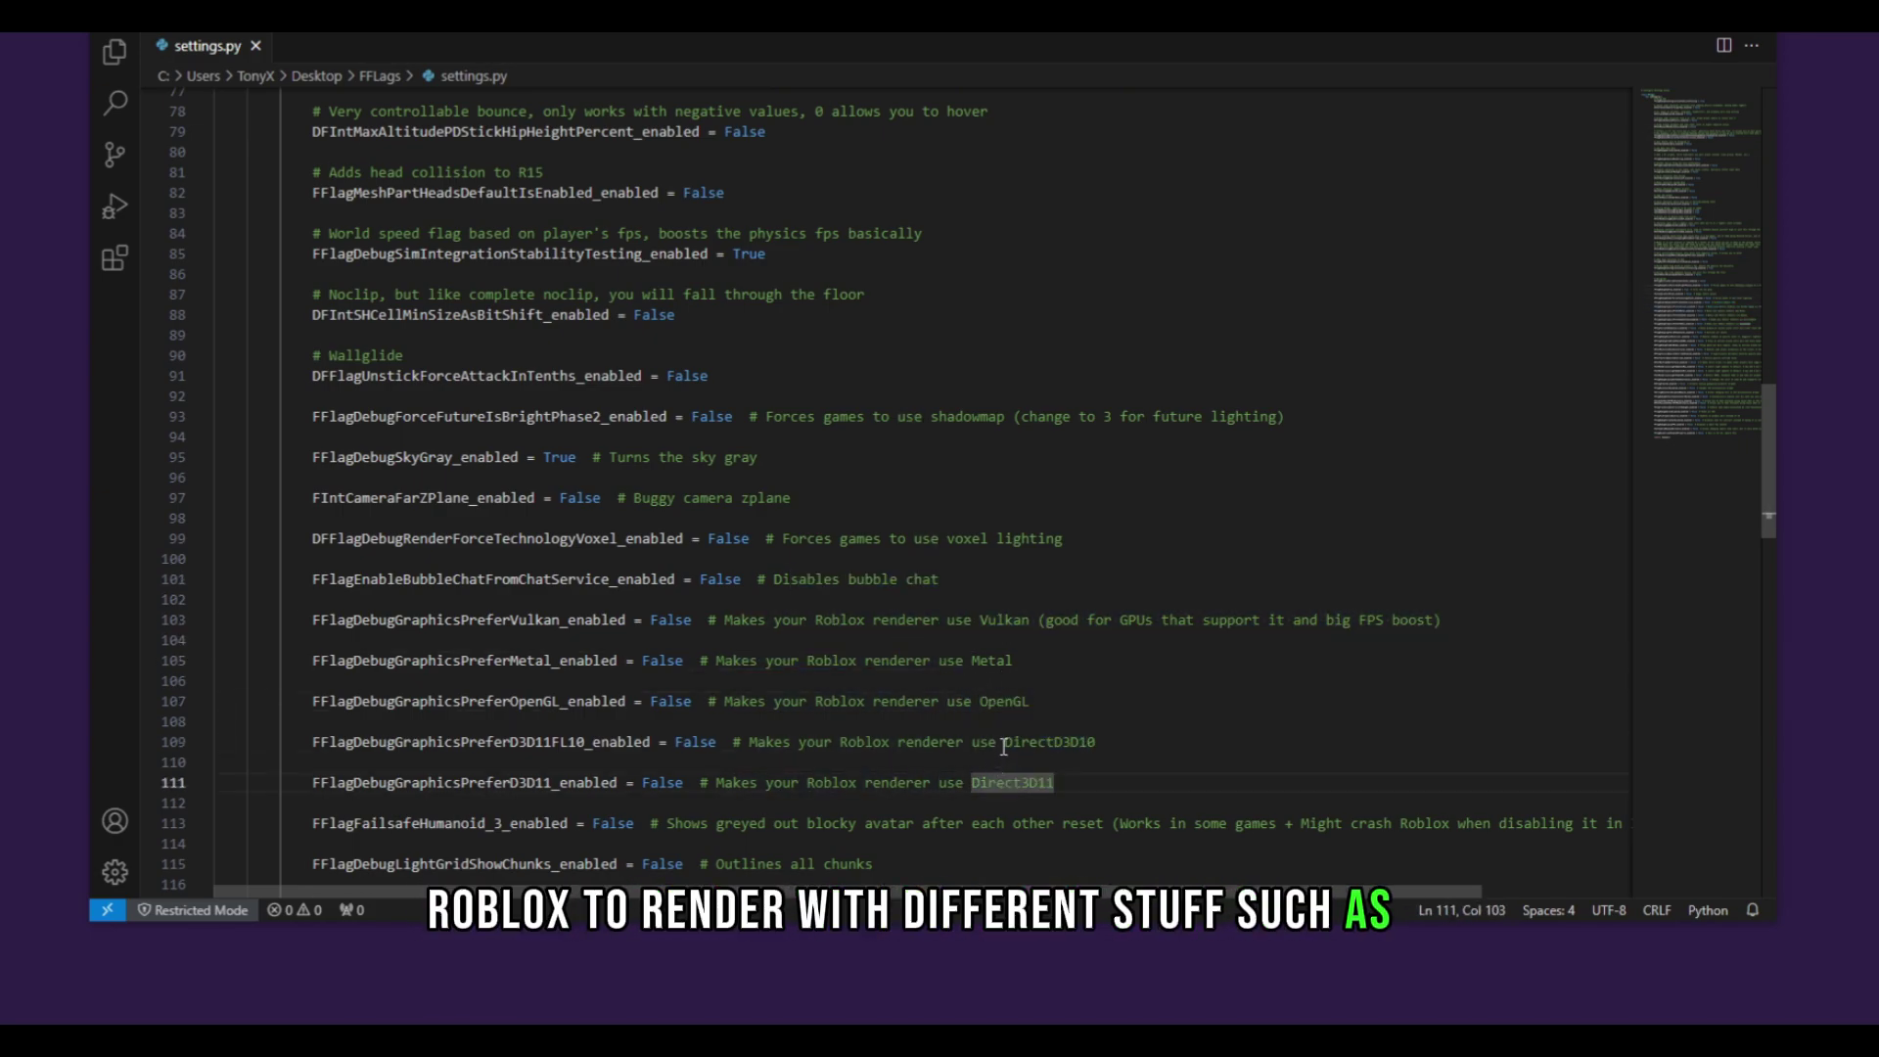
{"action": "left_click_drag", "start_coordinate": [1112, 749], "coordinate": [1004, 742]}
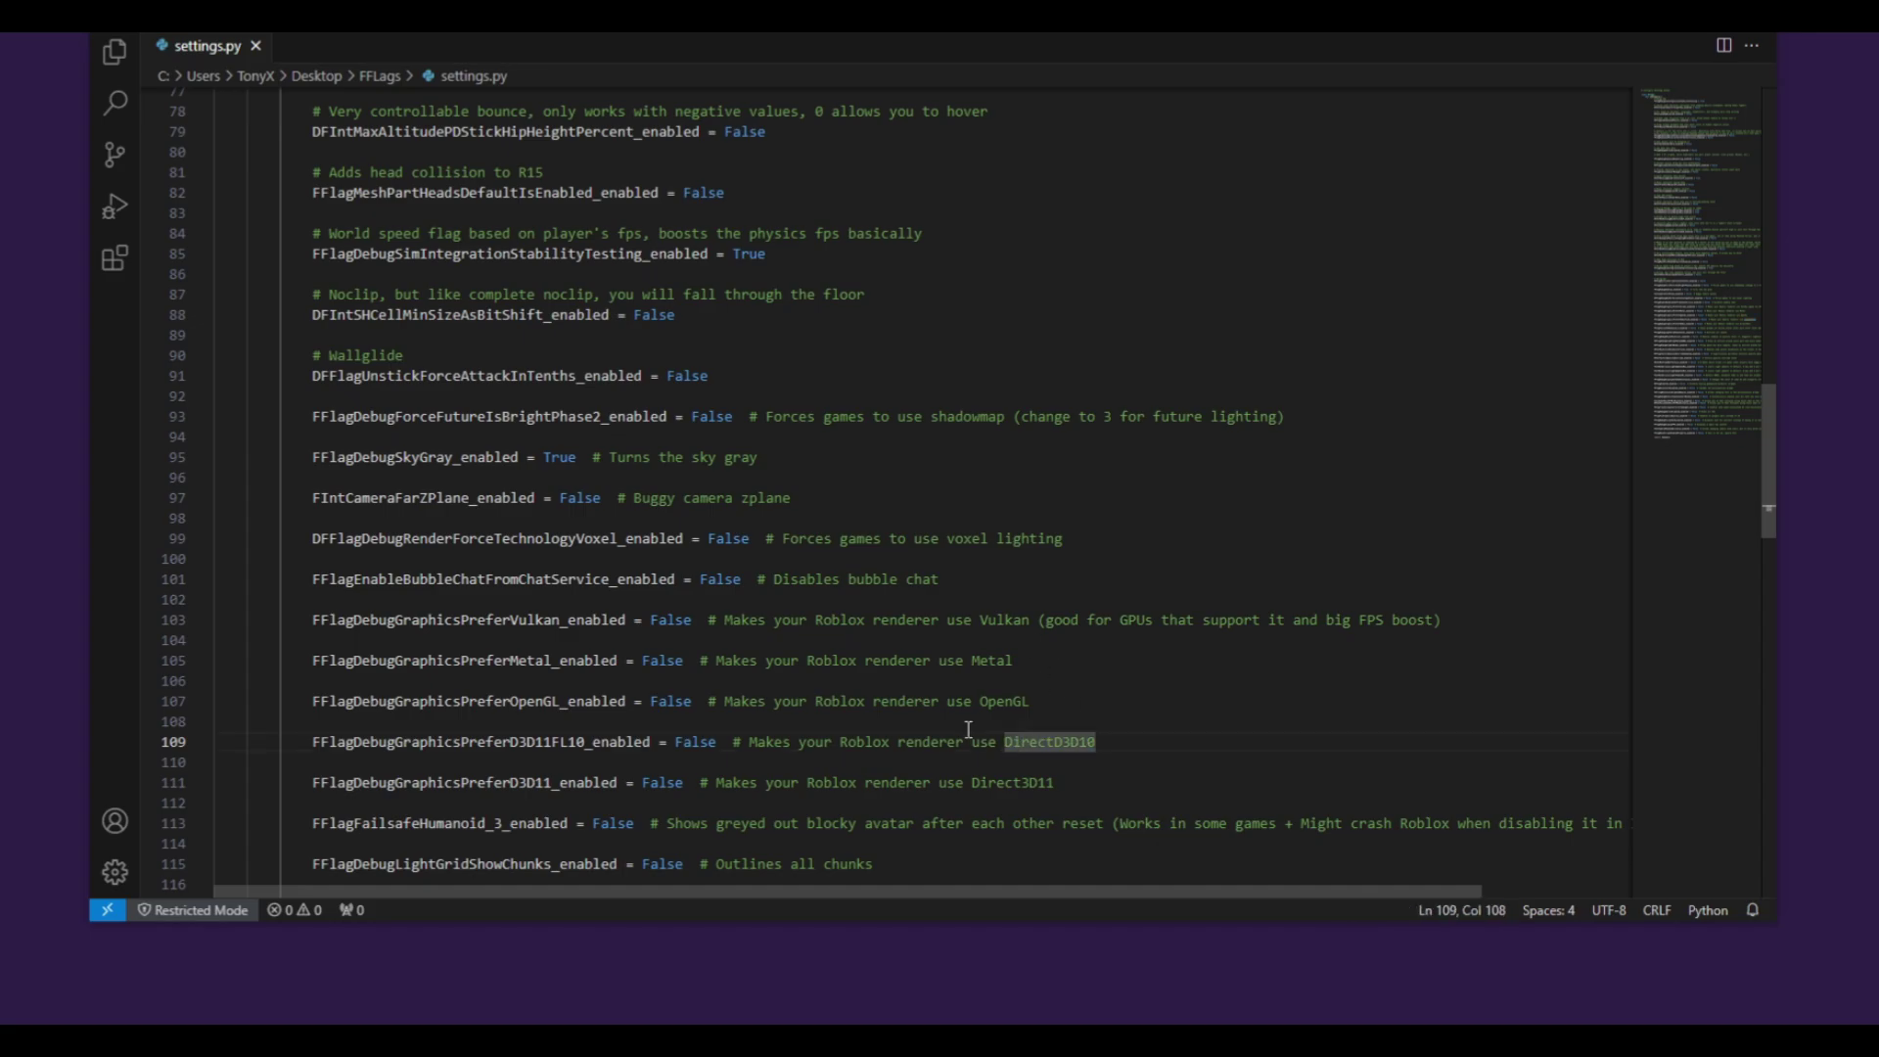
Step: Read the comments of the chunk outline and shadow removal flags
{"action": "scroll", "coordinate": [969, 730], "scroll_direction": "down", "scroll_amount": 2}
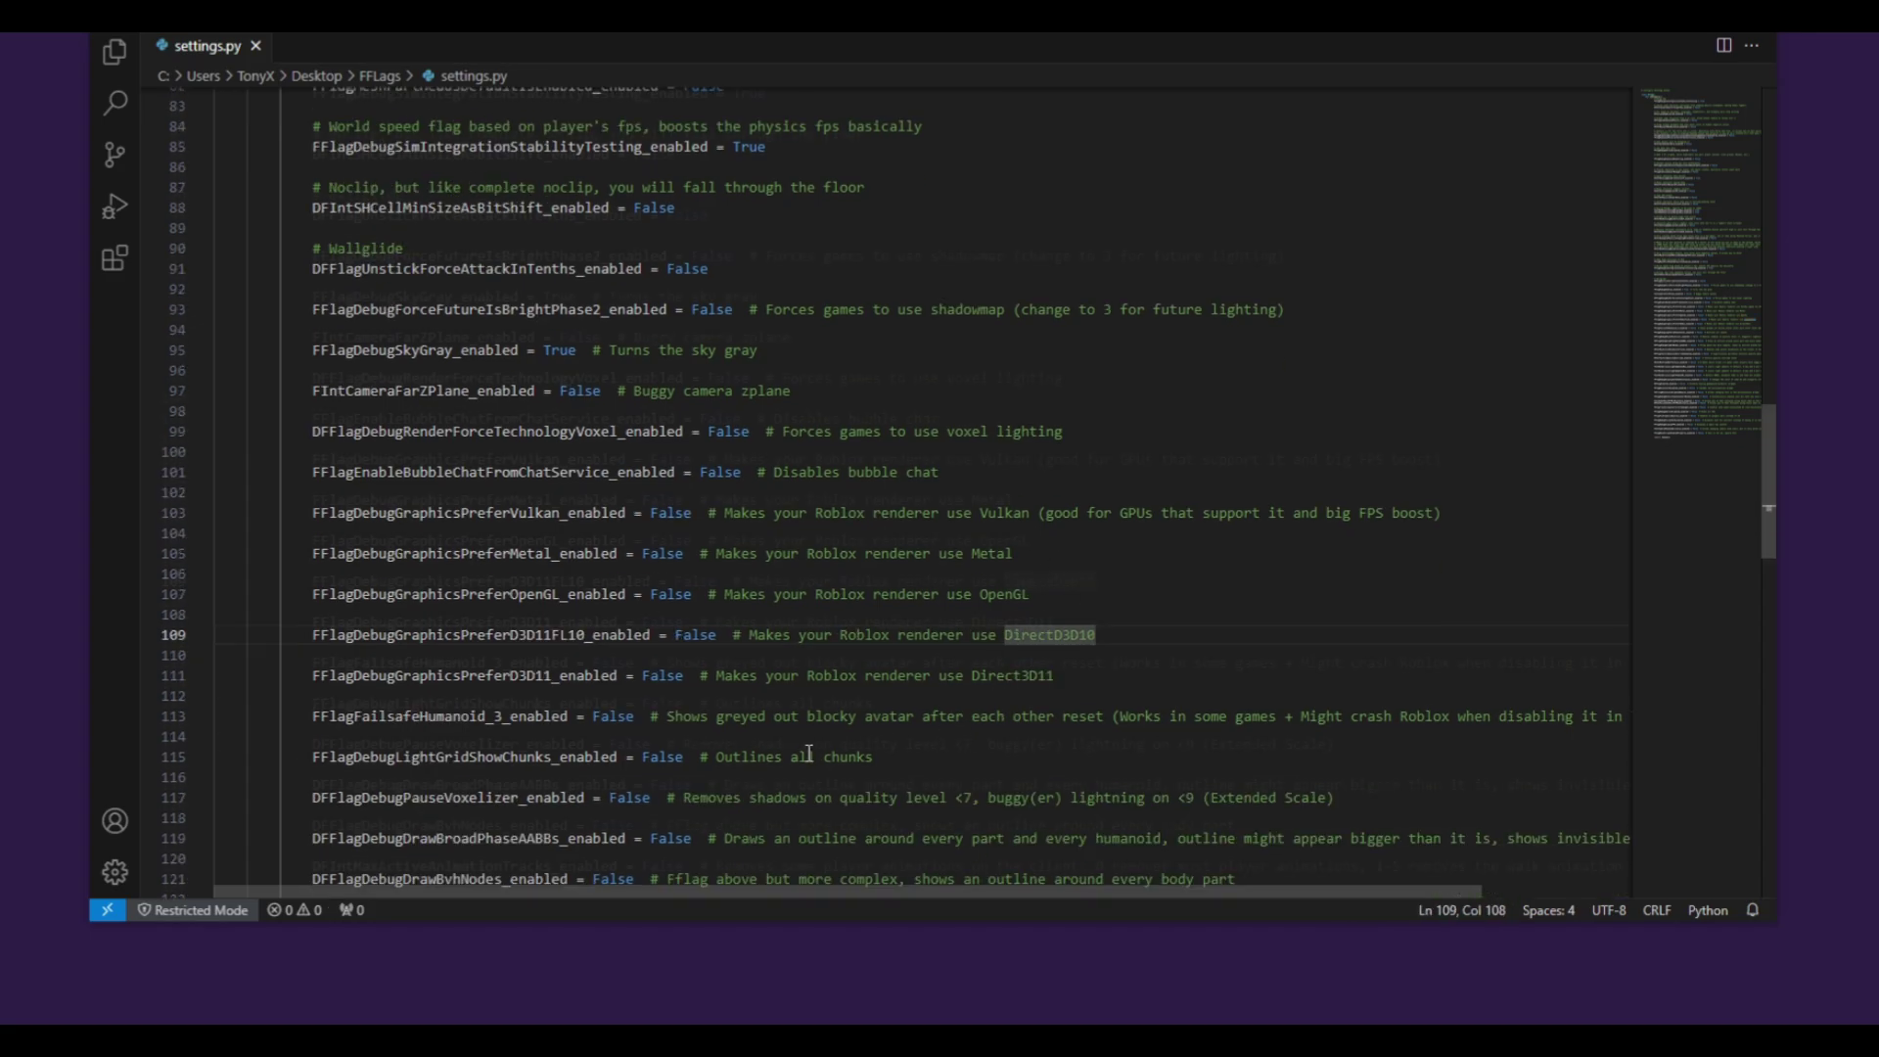
{"action": "scroll", "coordinate": [809, 753], "scroll_direction": "down", "scroll_amount": 1}
{"action": "left_click_drag", "start_coordinate": [683, 703], "coordinate": [656, 703]}
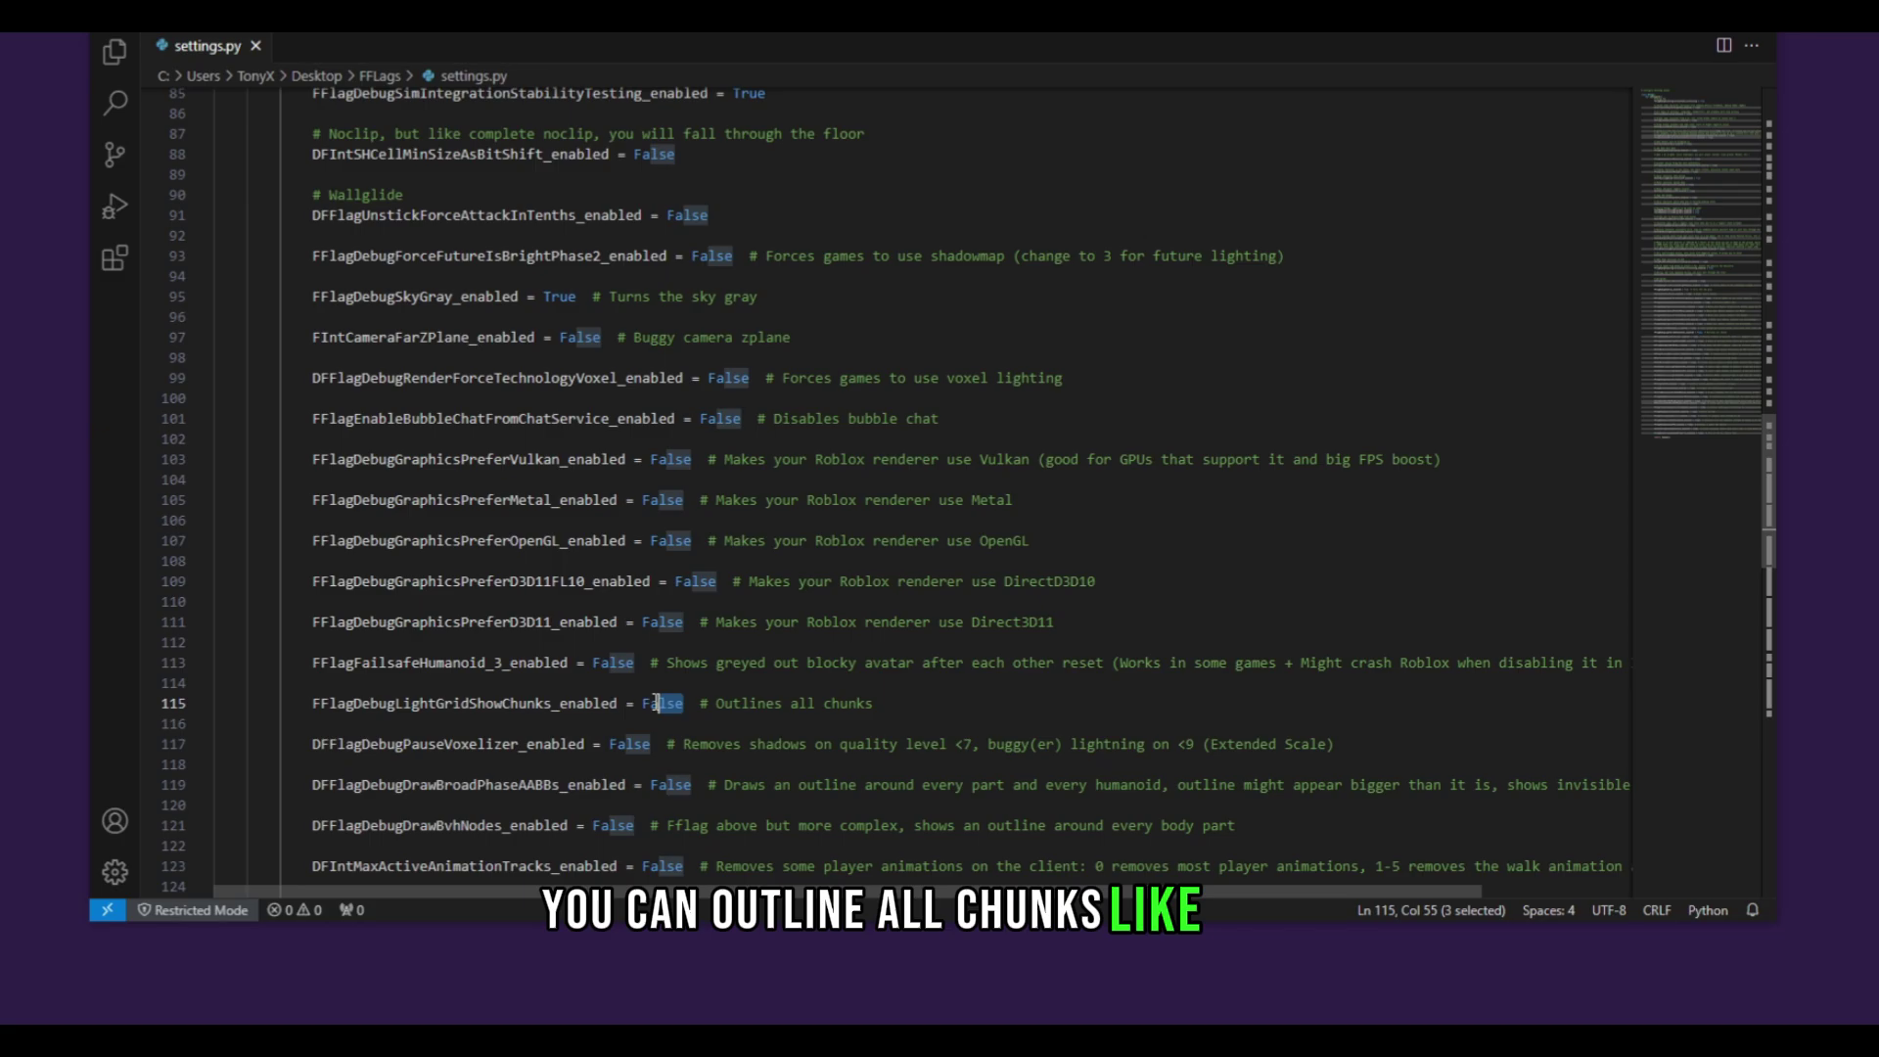
{"action": "left_click", "coordinate": [717, 703]}
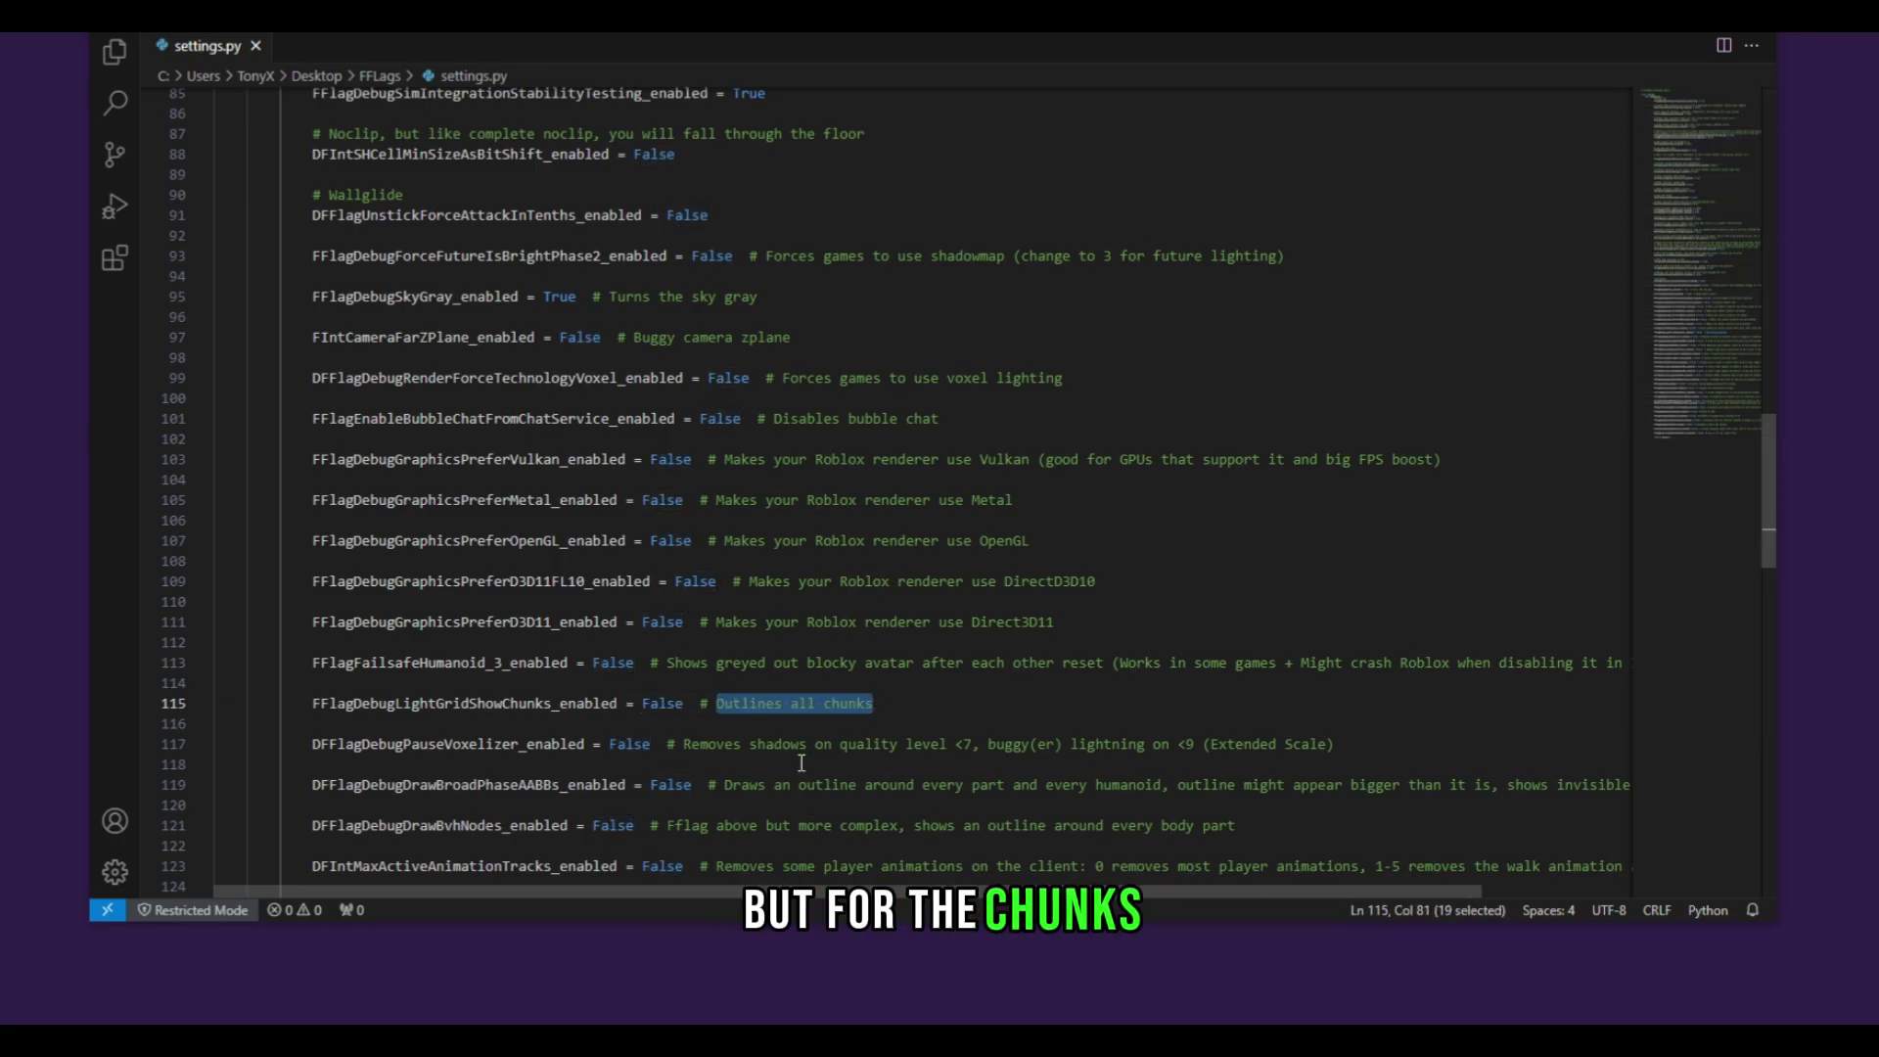
{"action": "scroll", "coordinate": [802, 762], "scroll_direction": "down", "scroll_amount": 2}
{"action": "left_click_drag", "start_coordinate": [683, 637], "coordinate": [1001, 643]}
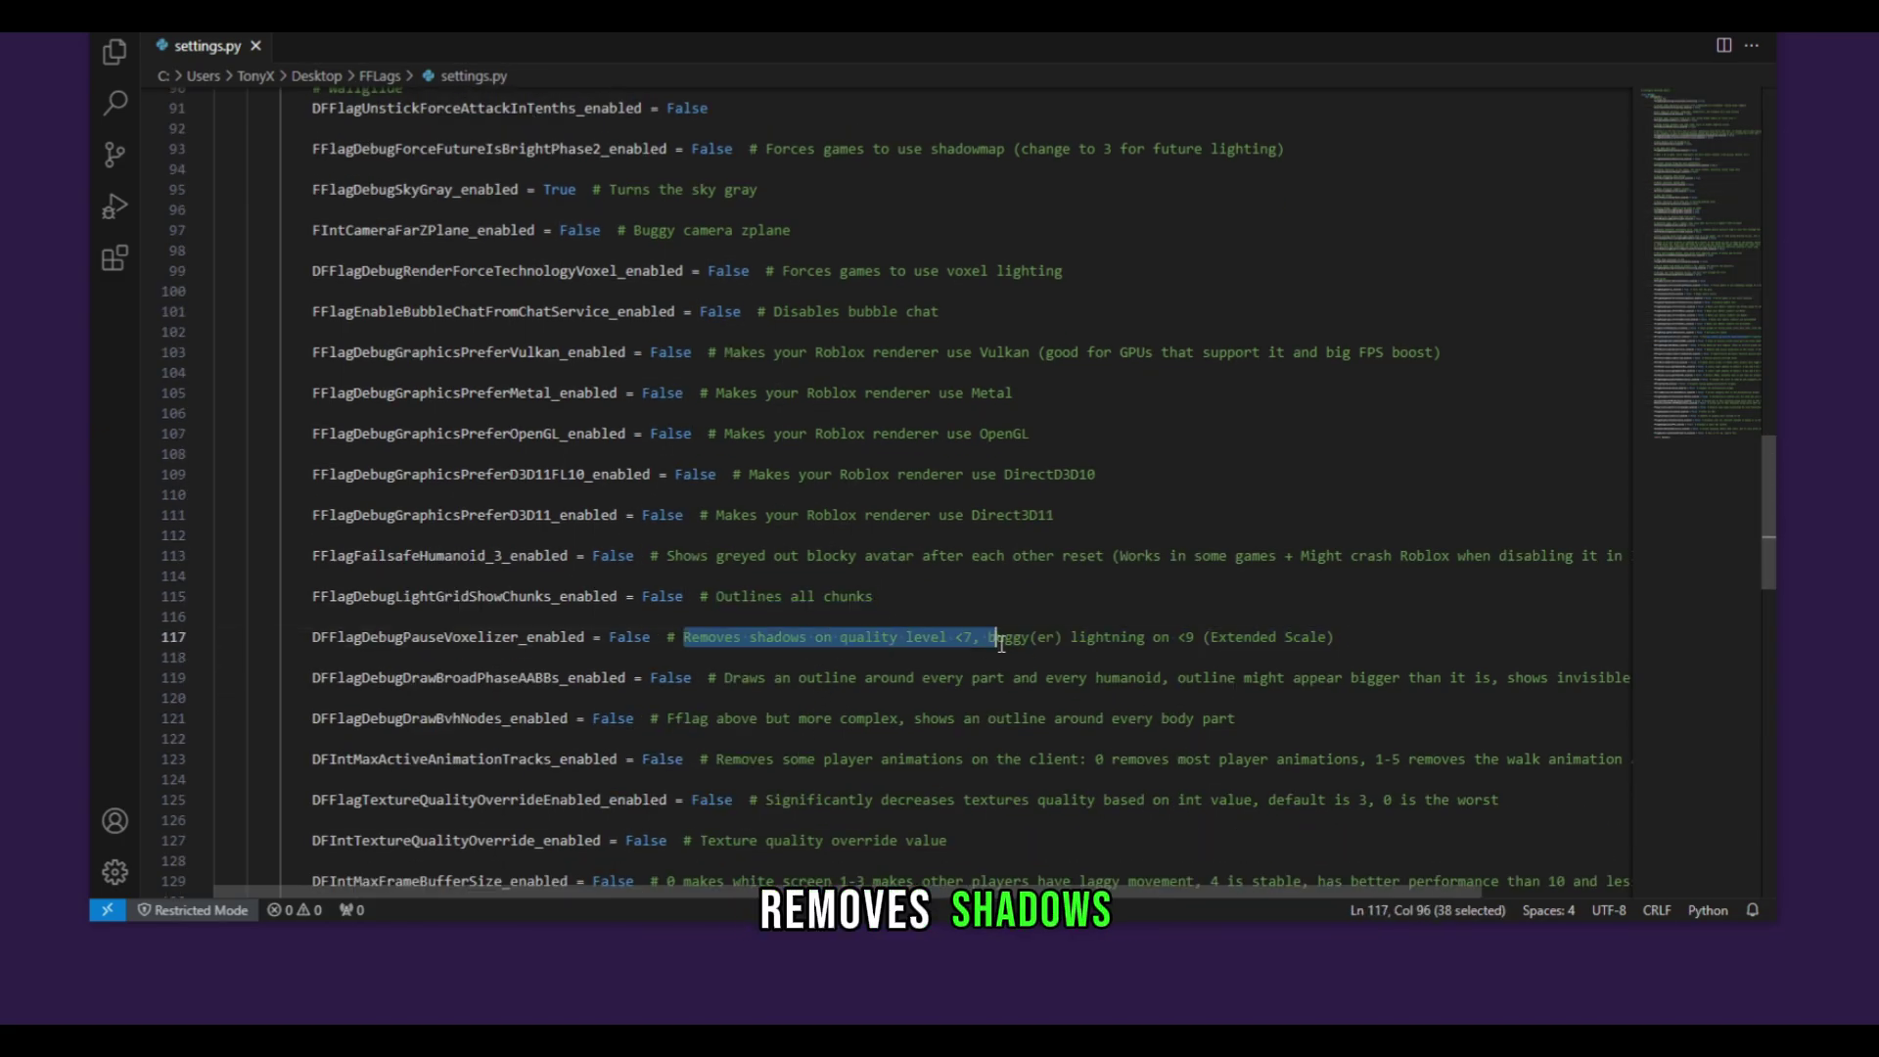
Step: Set the part and humanoid outline flag DFFlagDebugDrawBroadPhaseAABBs_enabled to True and save the file
{"action": "double_click", "coordinate": [691, 678]}
{"action": "type", "text": "True"}
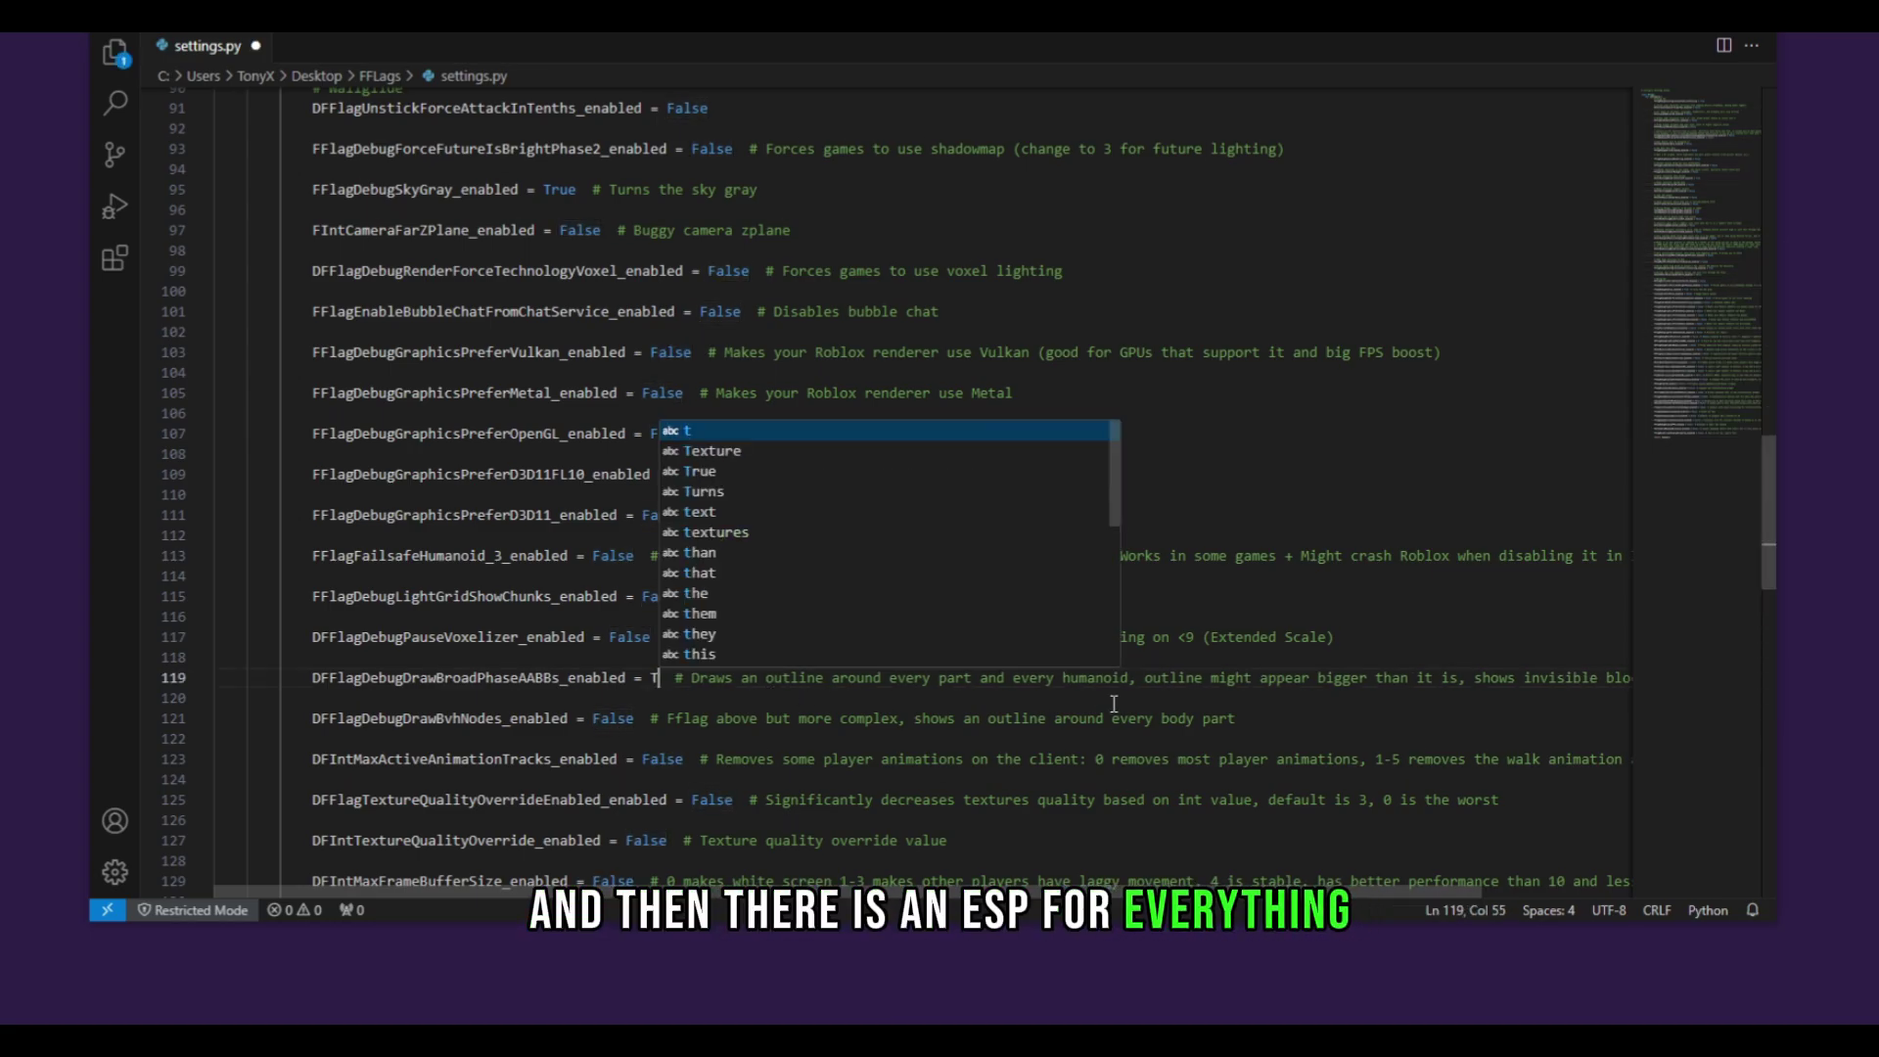
{"action": "left_click", "coordinate": [1063, 637]}
{"action": "key", "text": "ctrl+s"}
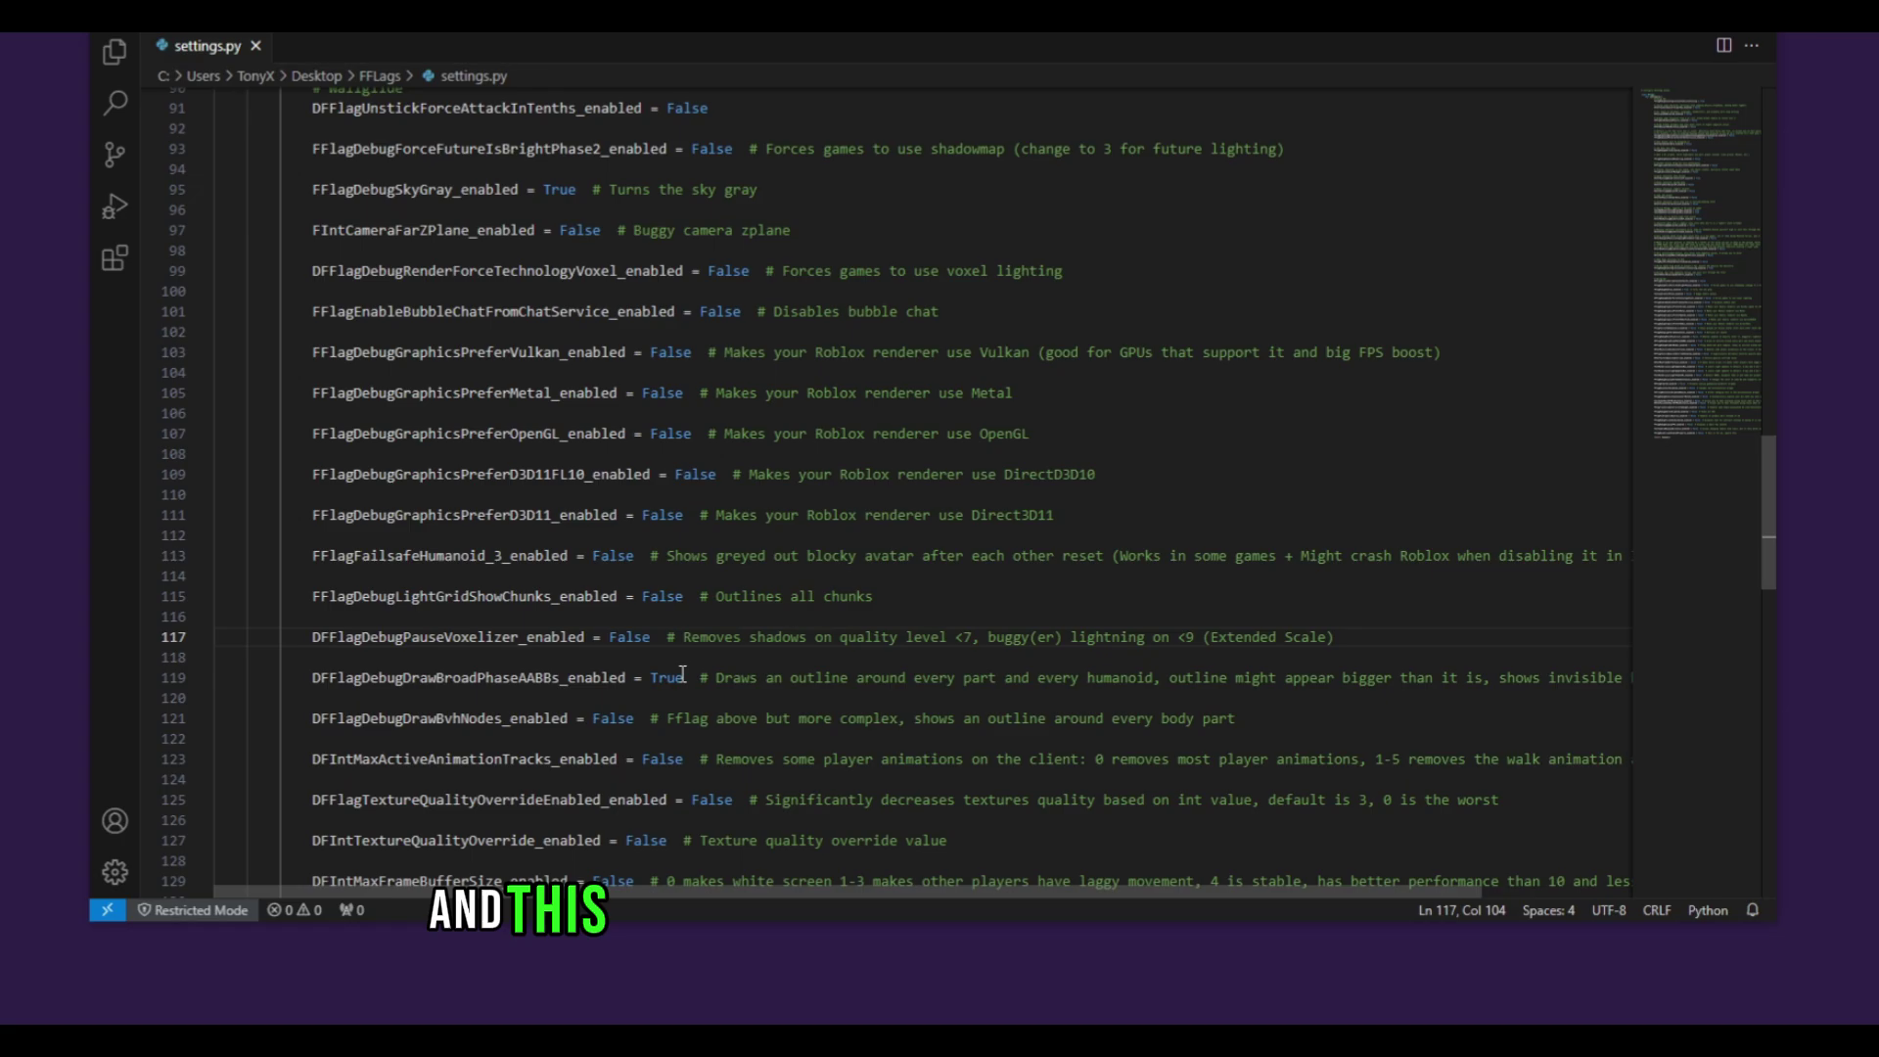
{"action": "left_click_drag", "start_coordinate": [633, 685], "coordinate": [315, 678]}
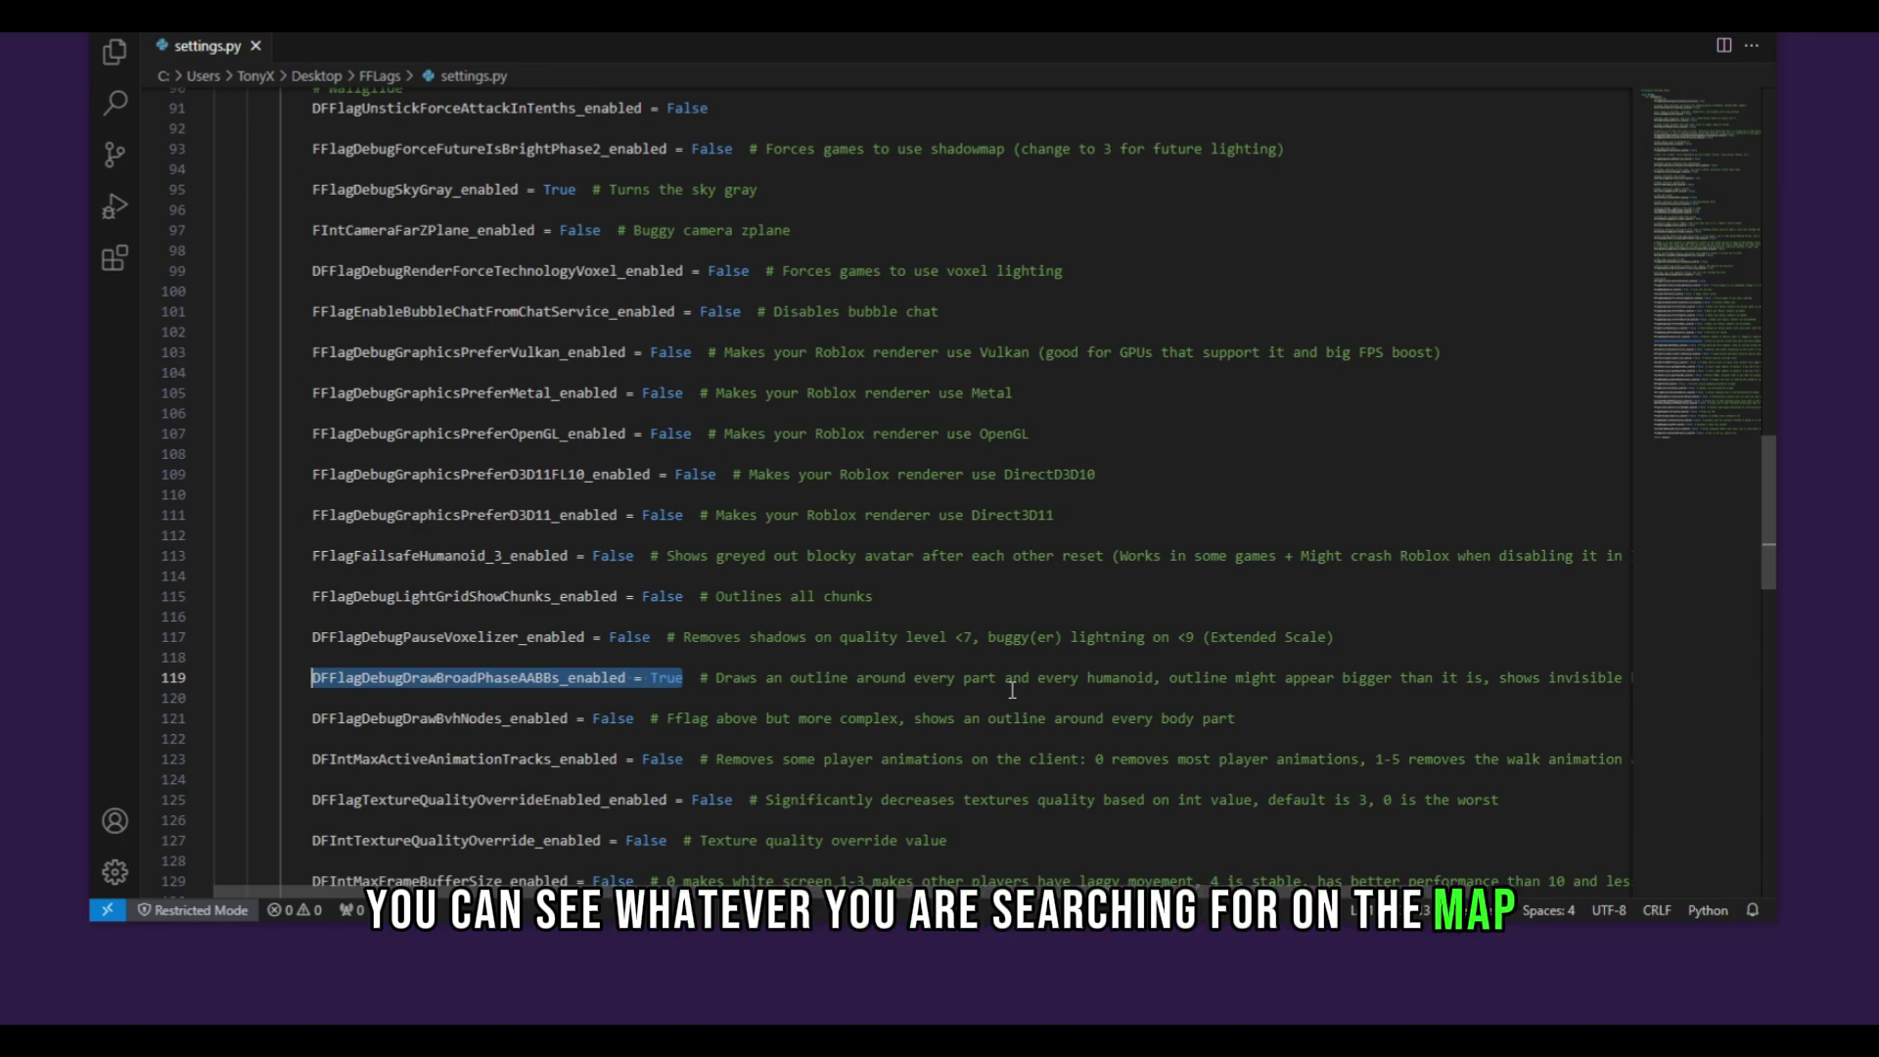
{"action": "left_click_drag", "start_coordinate": [691, 683], "coordinate": [680, 682]}
Step: Read the comments of the gamepass purchase, microphone unmute and voice chat distance flags
{"action": "scroll", "coordinate": [632, 670], "scroll_direction": "down", "scroll_amount": 4}
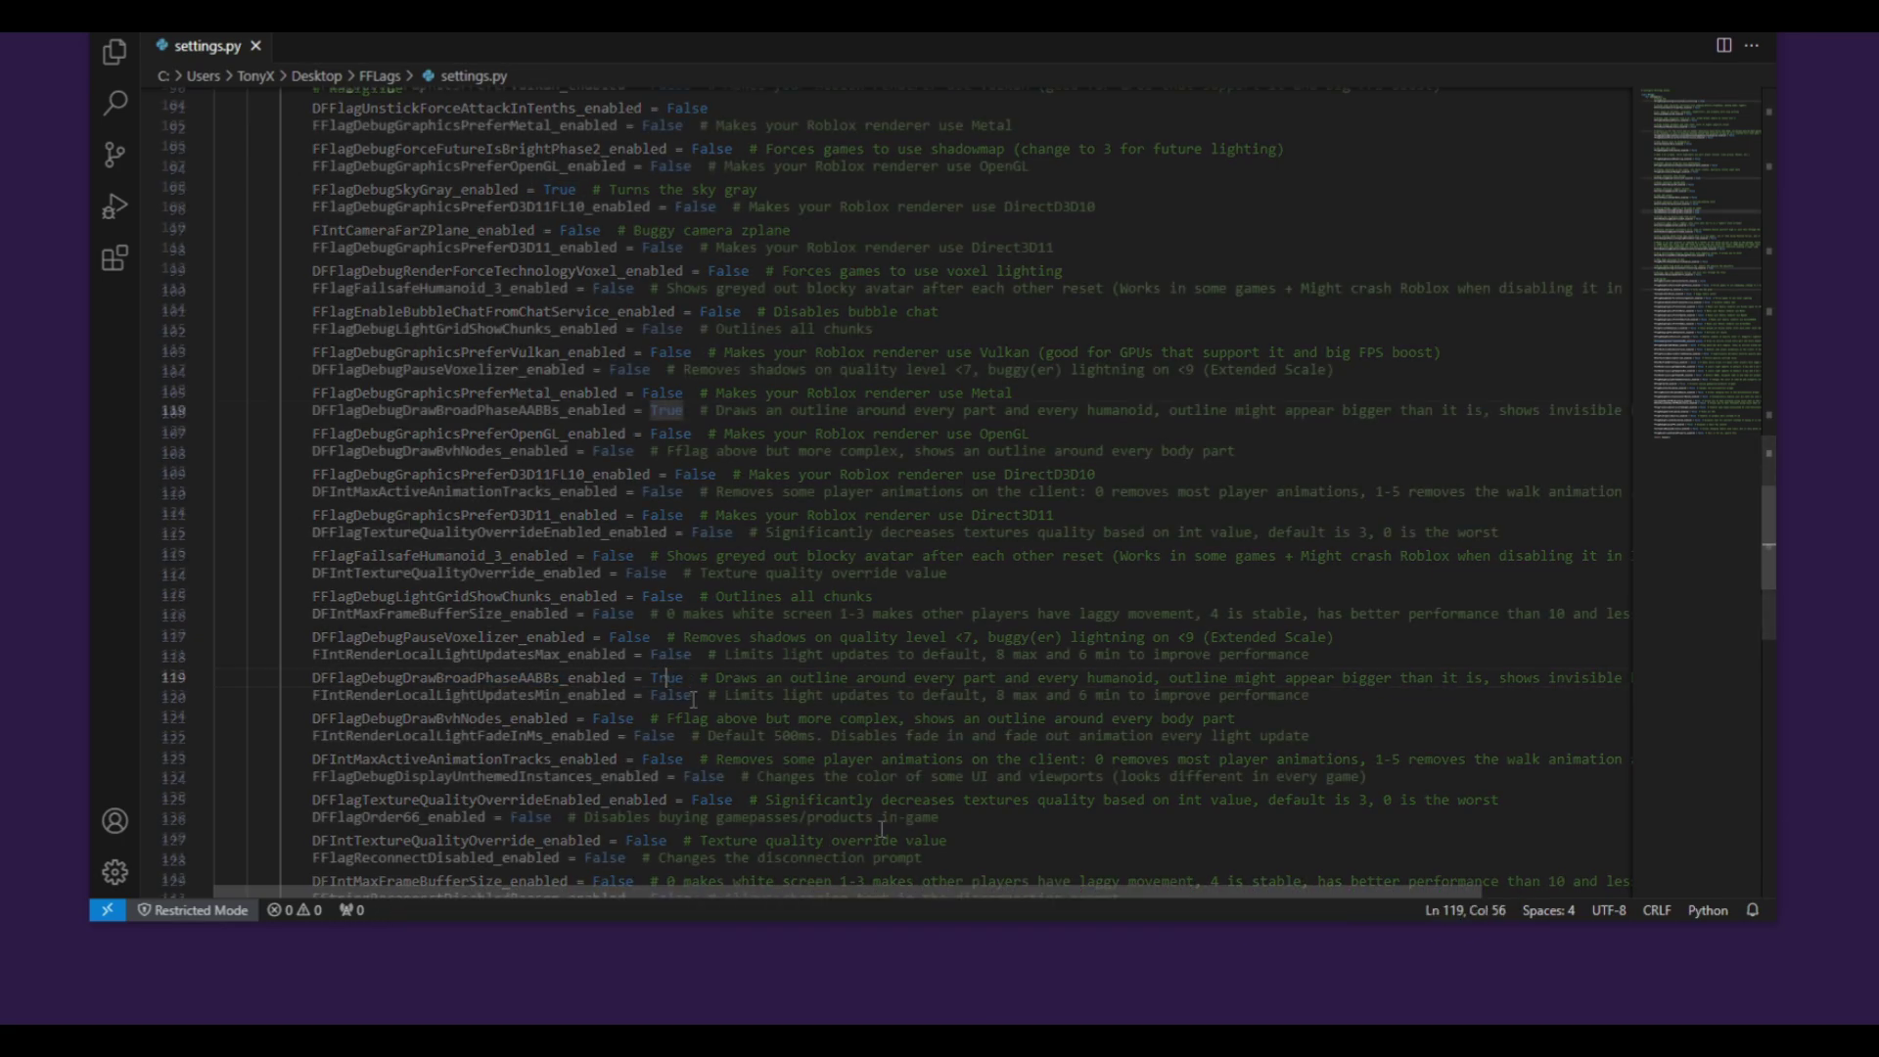
{"action": "left_click_drag", "start_coordinate": [939, 817], "coordinate": [725, 820]}
{"action": "scroll", "coordinate": [822, 832], "scroll_direction": "down", "scroll_amount": 2}
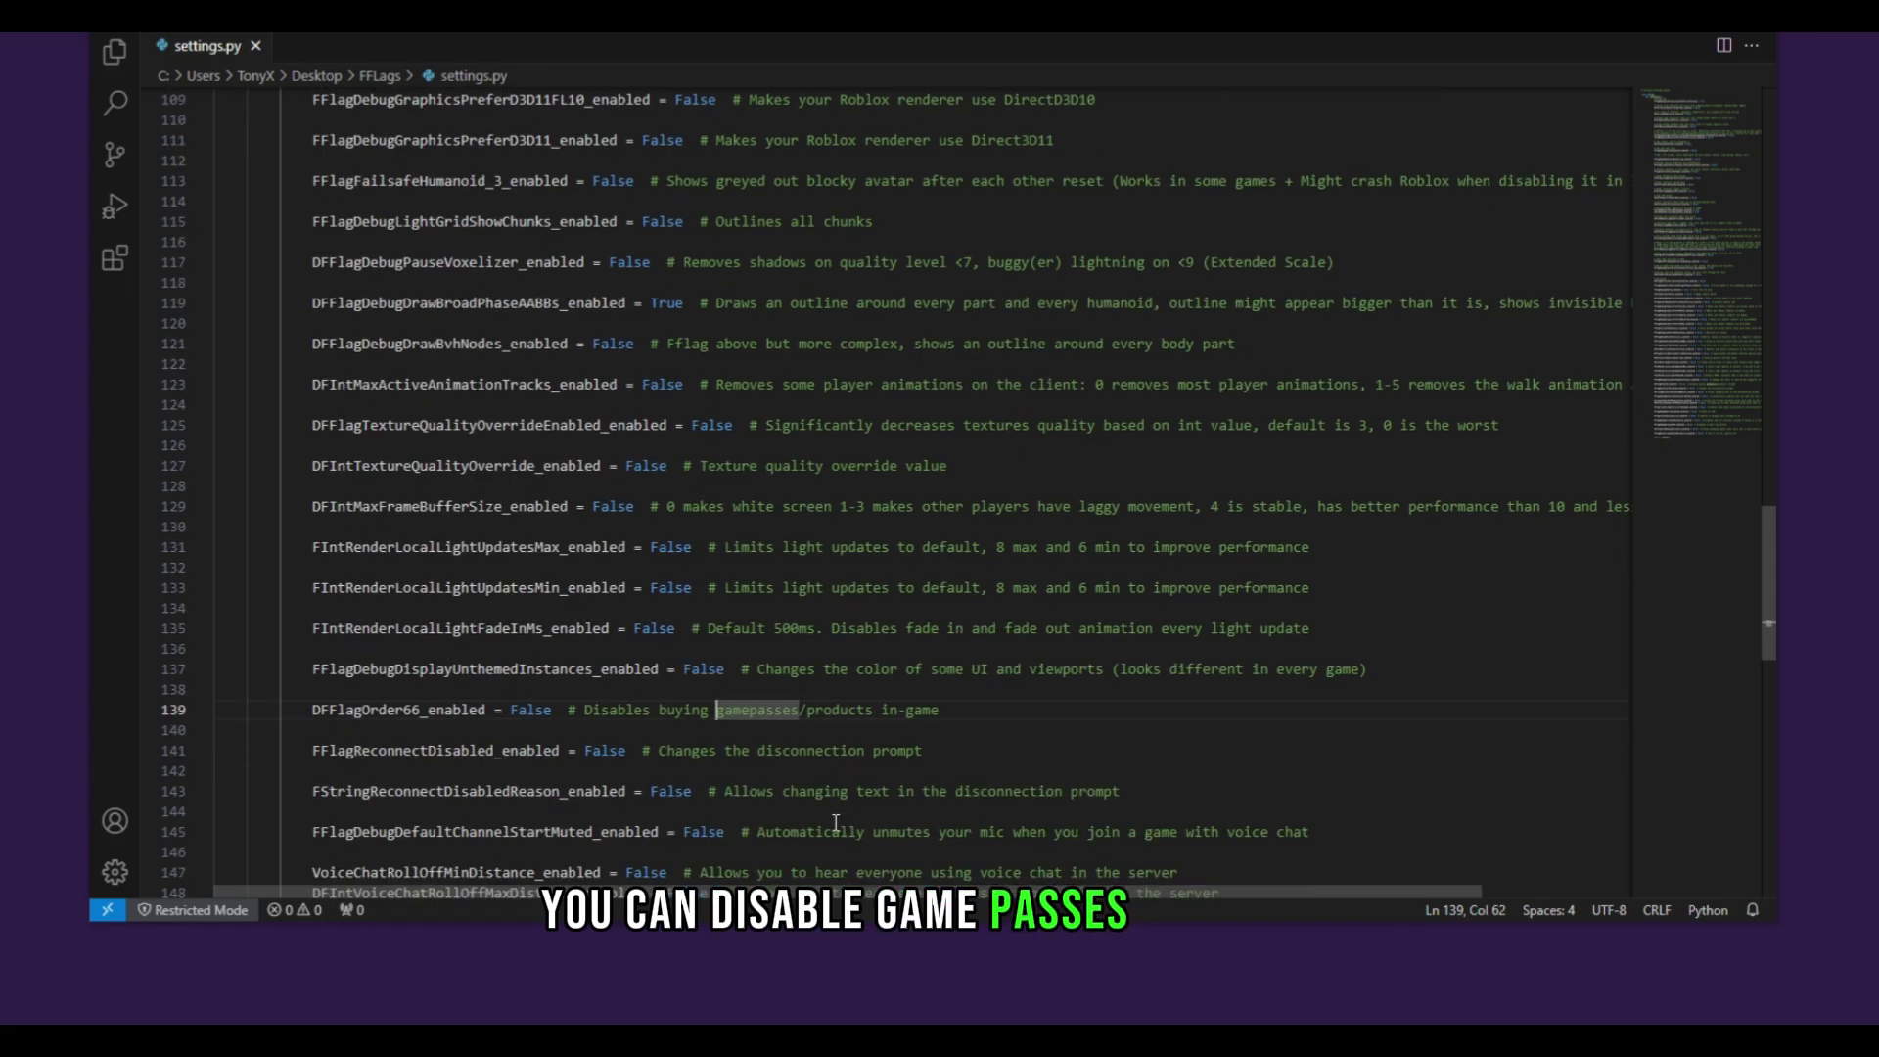
{"action": "scroll", "coordinate": [833, 826], "scroll_direction": "down", "scroll_amount": 2}
{"action": "left_click_drag", "start_coordinate": [766, 724], "coordinate": [1163, 725]}
{"action": "left_click", "coordinate": [1162, 725]}
{"action": "left_click_drag", "start_coordinate": [858, 765], "coordinate": [1065, 765]}
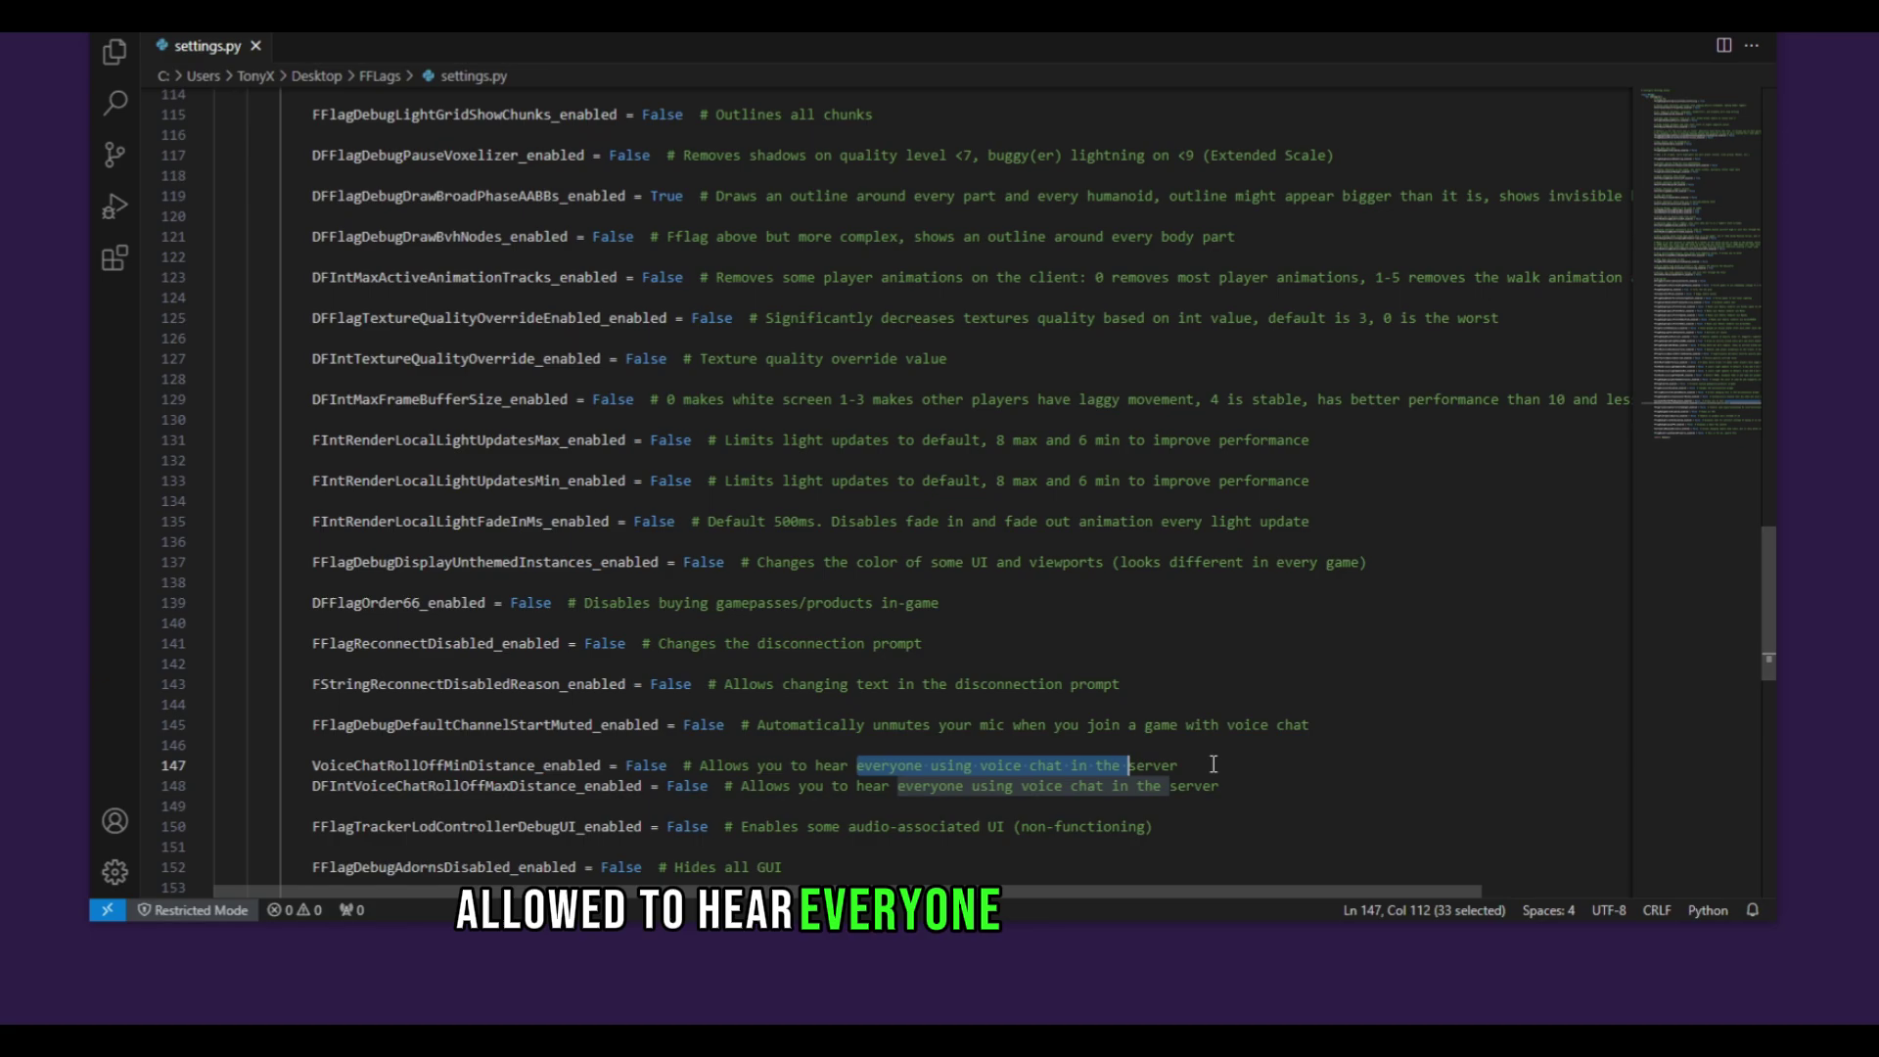
{"action": "left_click_drag", "start_coordinate": [1213, 764], "coordinate": [1015, 765]}
{"action": "left_click_drag", "start_coordinate": [1180, 765], "coordinate": [924, 765]}
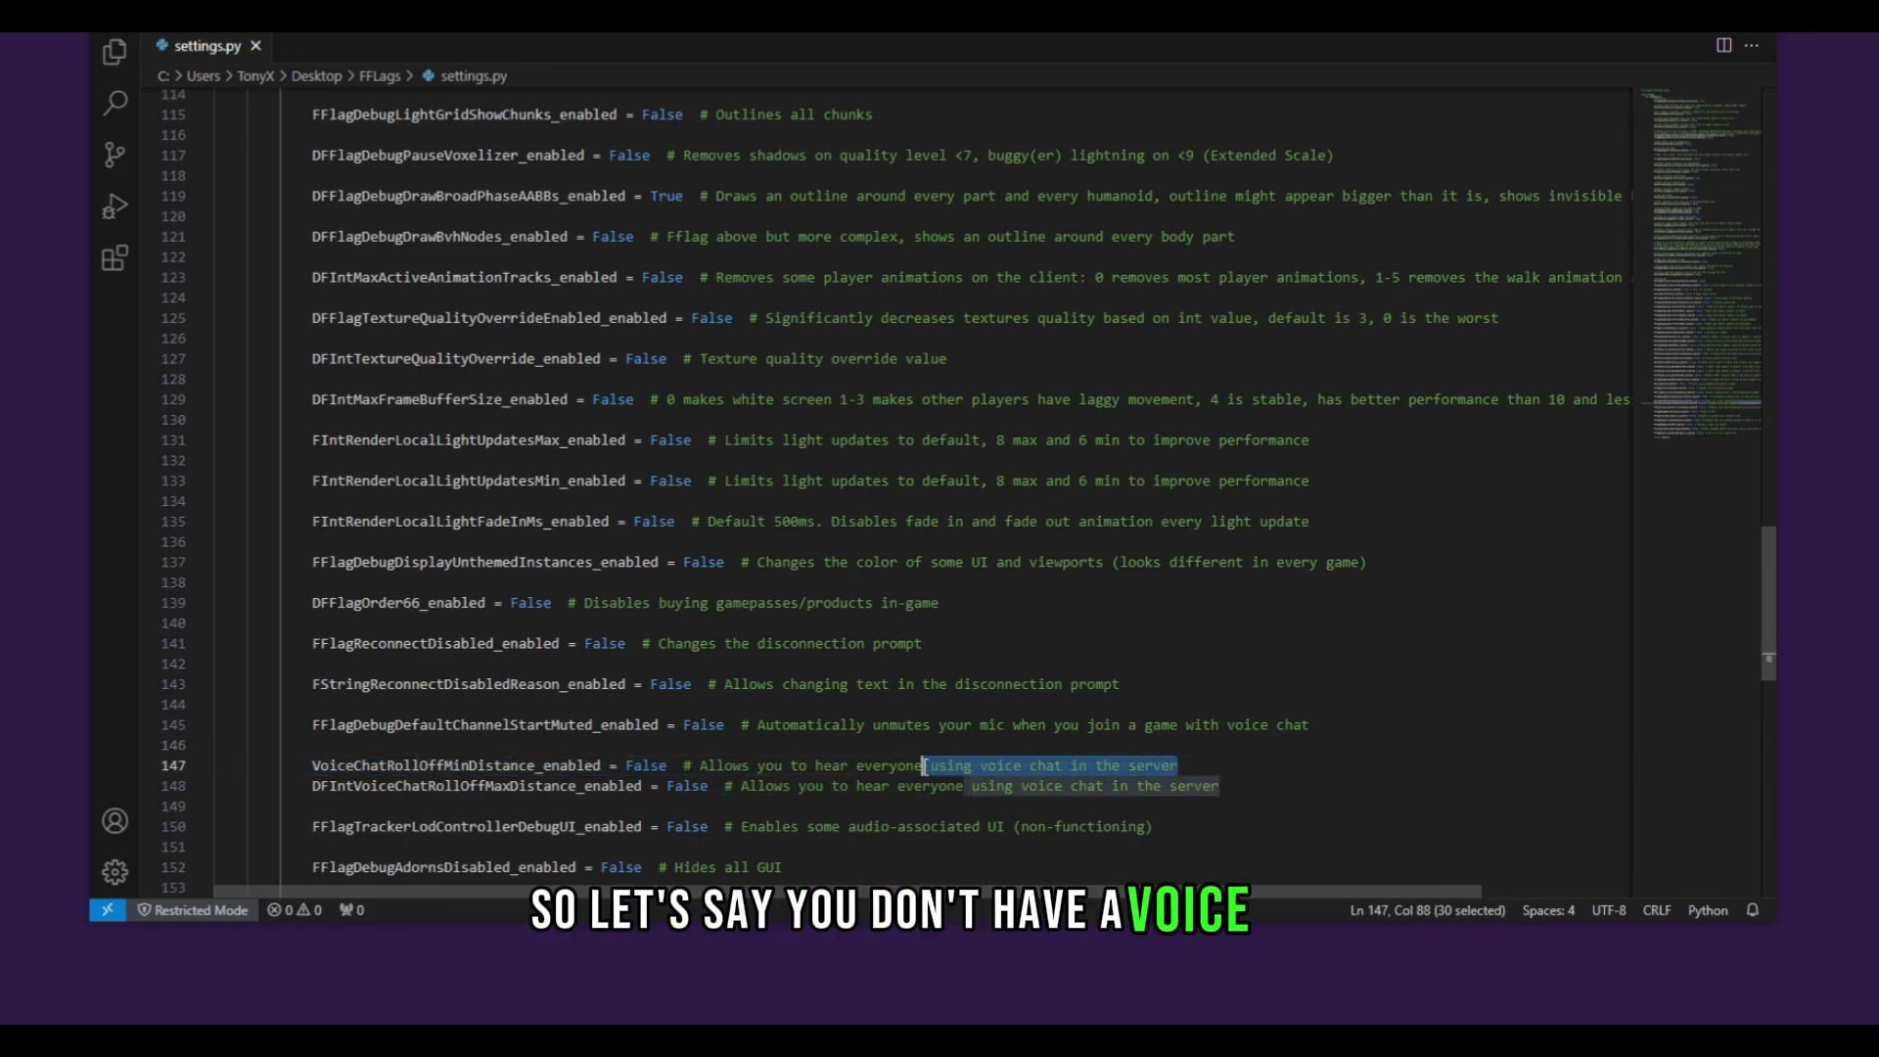
{"action": "left_click", "coordinate": [702, 765]}
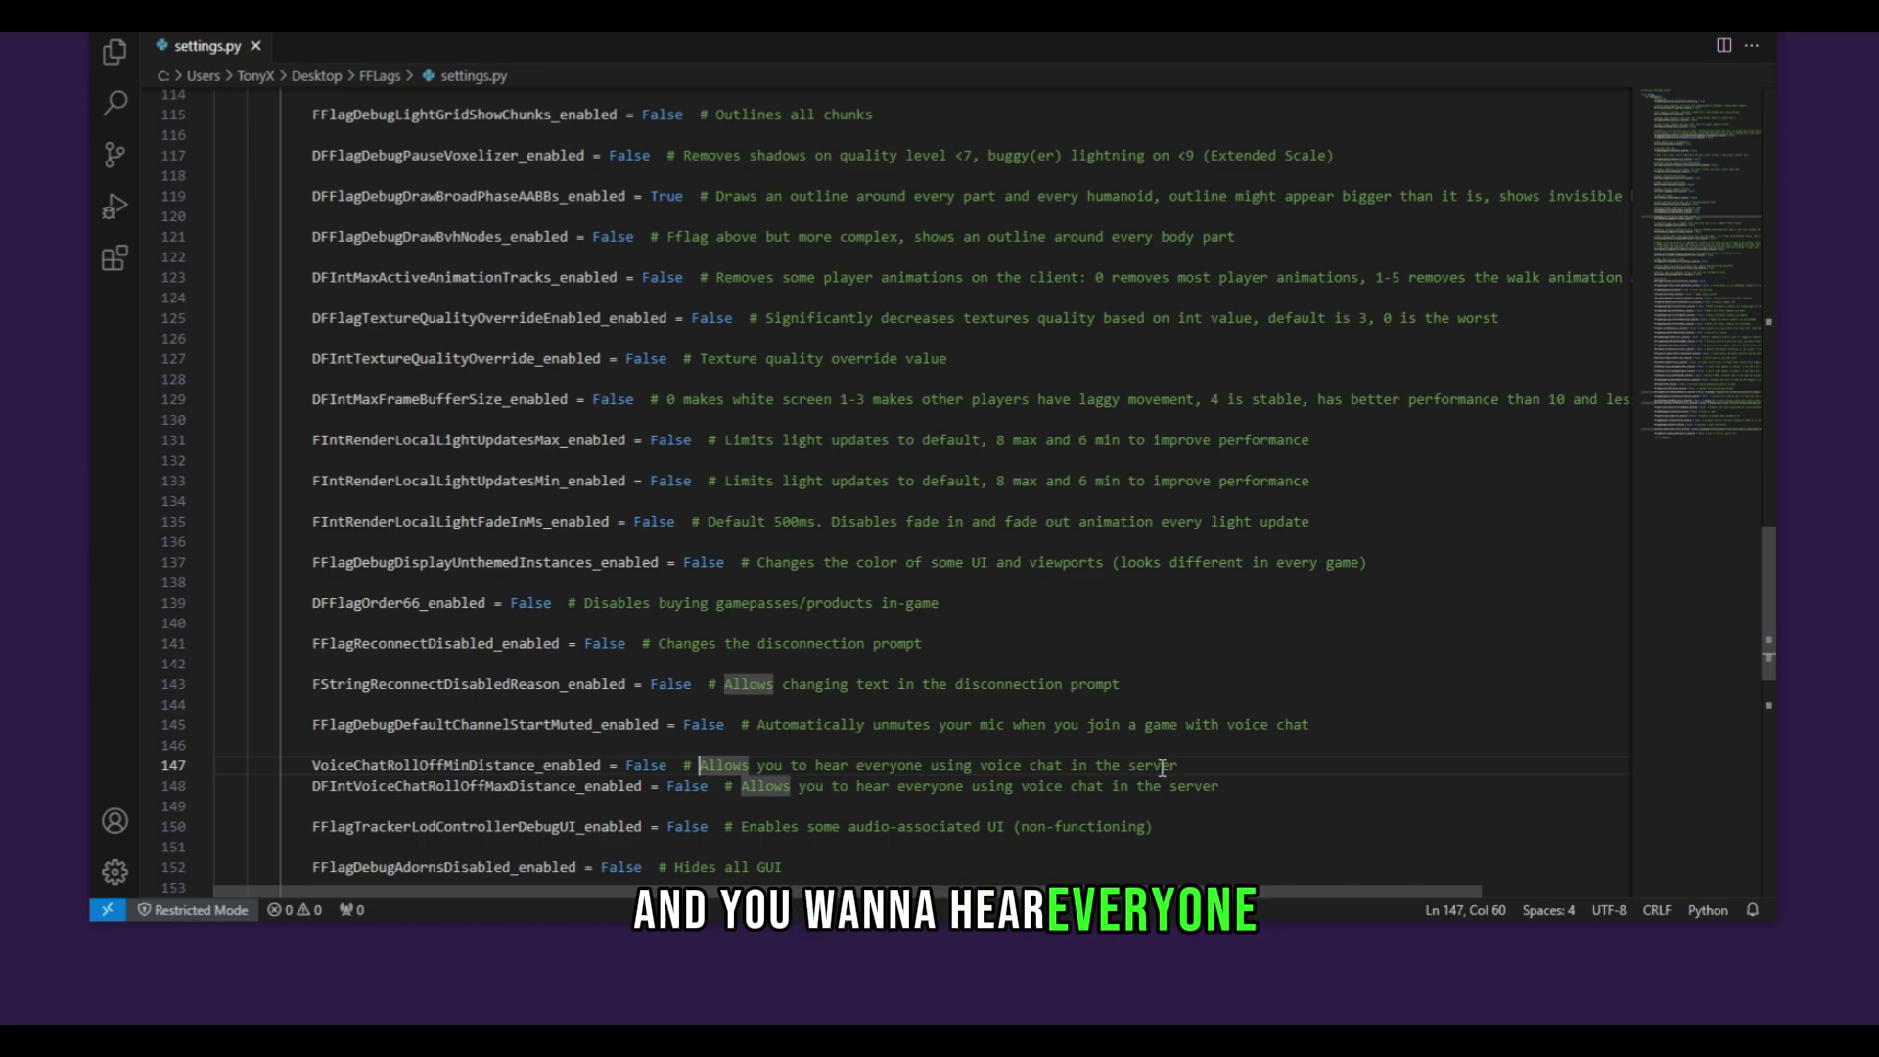
{"action": "left_click_drag", "start_coordinate": [672, 765], "coordinate": [628, 765]}
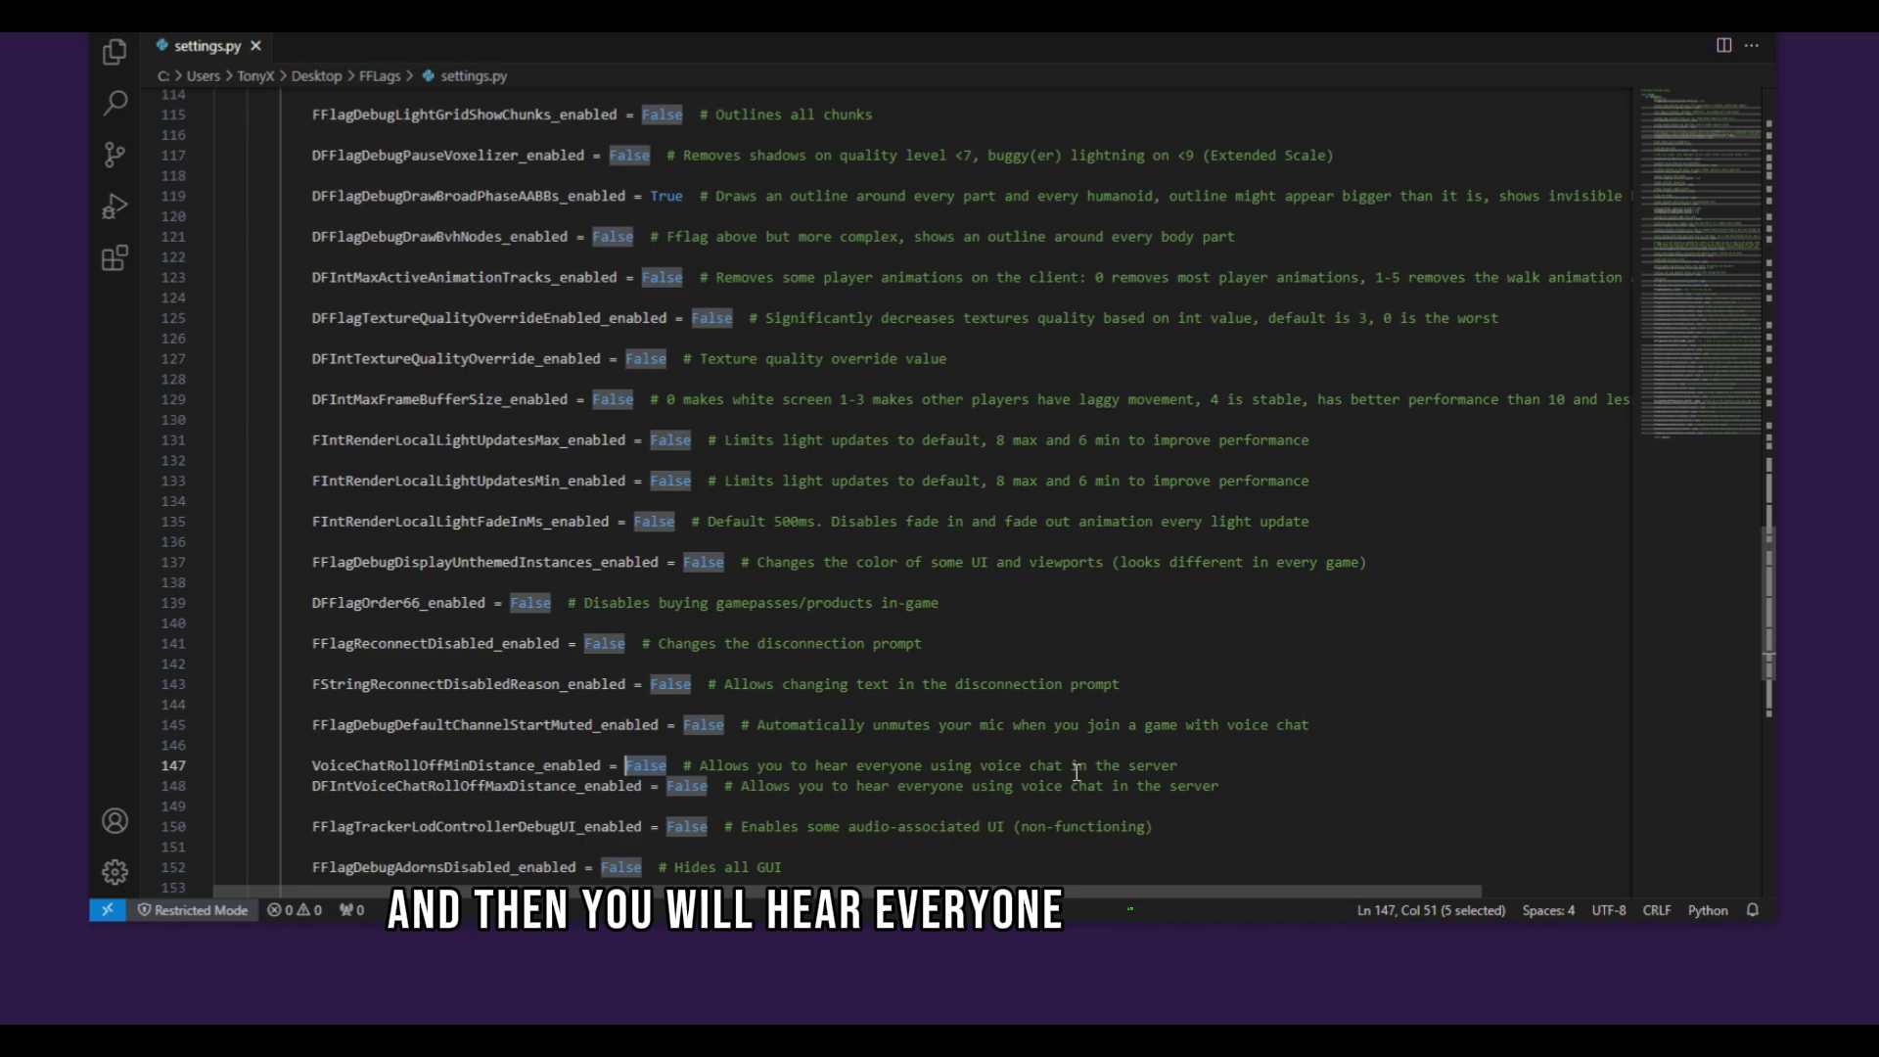
Step: Read the comments of the GUI hiding and chat disabling flags
{"action": "scroll", "coordinate": [881, 812], "scroll_direction": "down", "scroll_amount": 1}
{"action": "left_click_drag", "start_coordinate": [783, 810], "coordinate": [553, 811]}
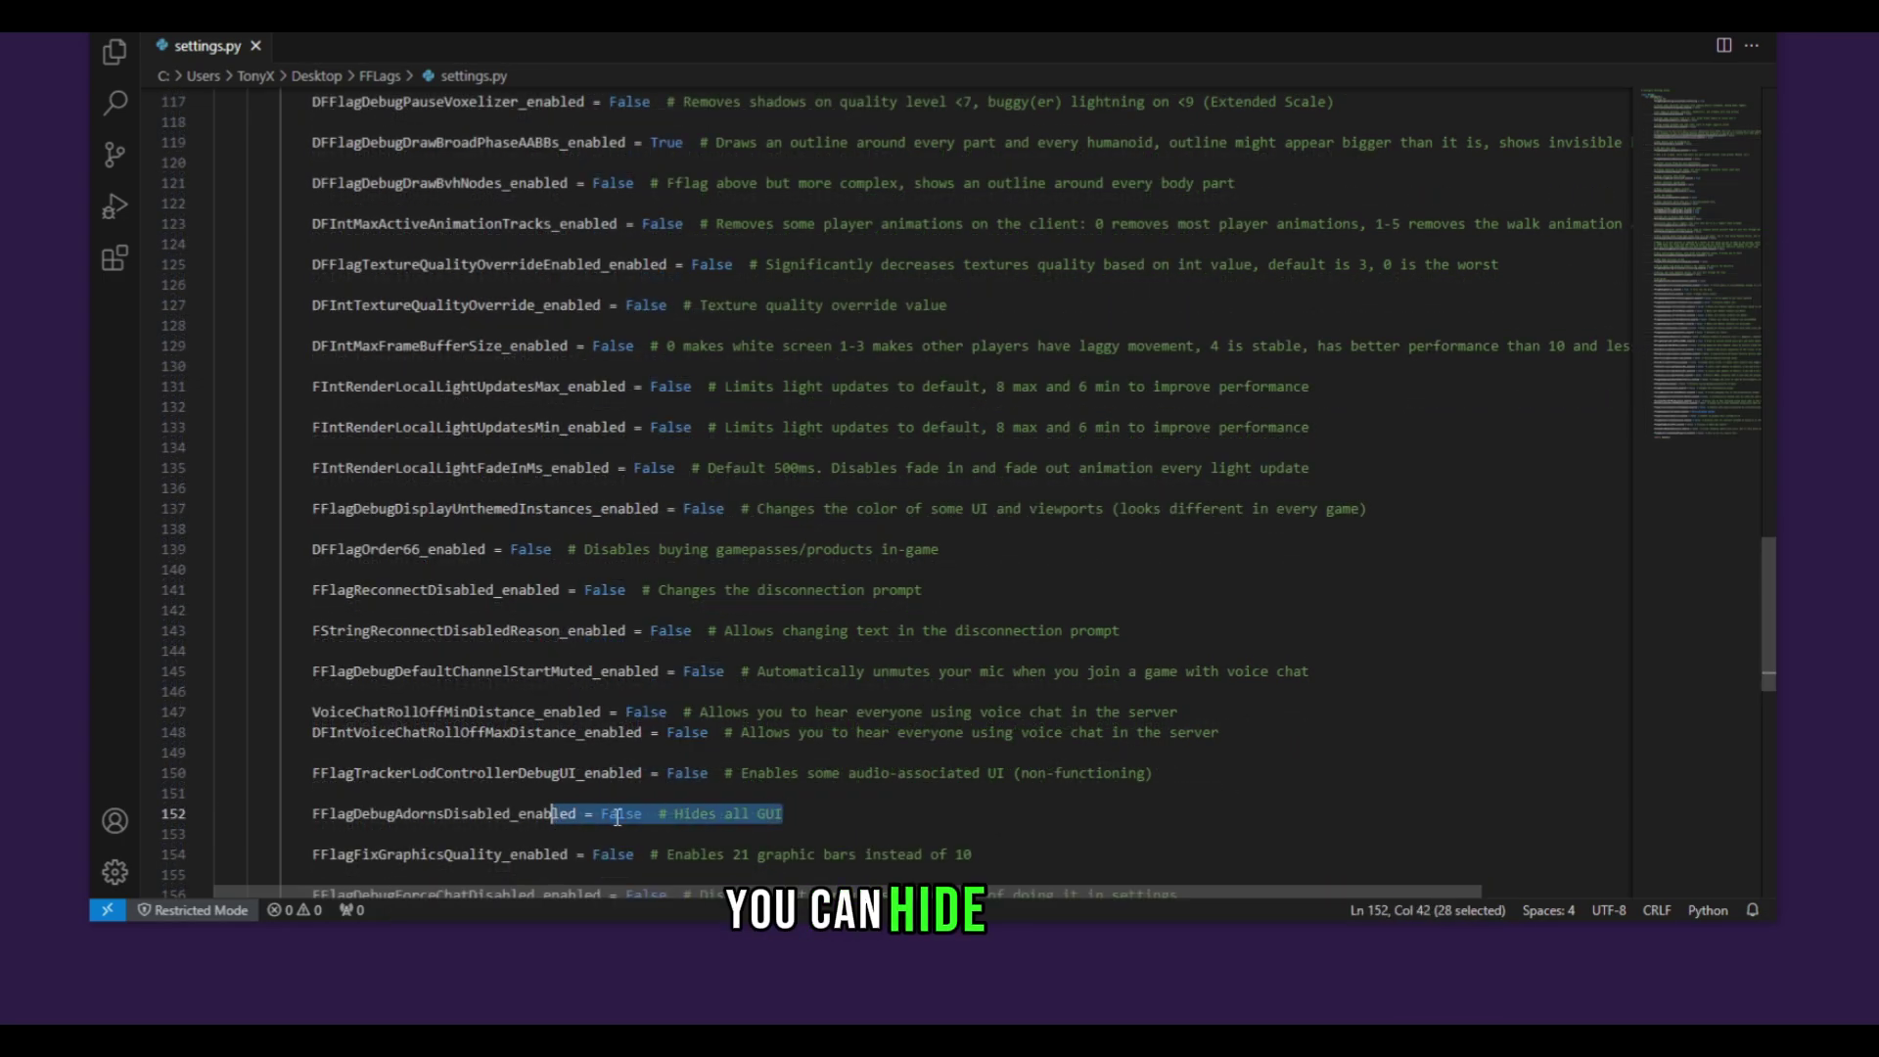
{"action": "scroll", "coordinate": [623, 816], "scroll_direction": "down", "scroll_amount": 1}
{"action": "scroll", "coordinate": [672, 796], "scroll_direction": "down", "scroll_amount": 1}
{"action": "left_click_drag", "start_coordinate": [1179, 788], "coordinate": [1017, 794]}
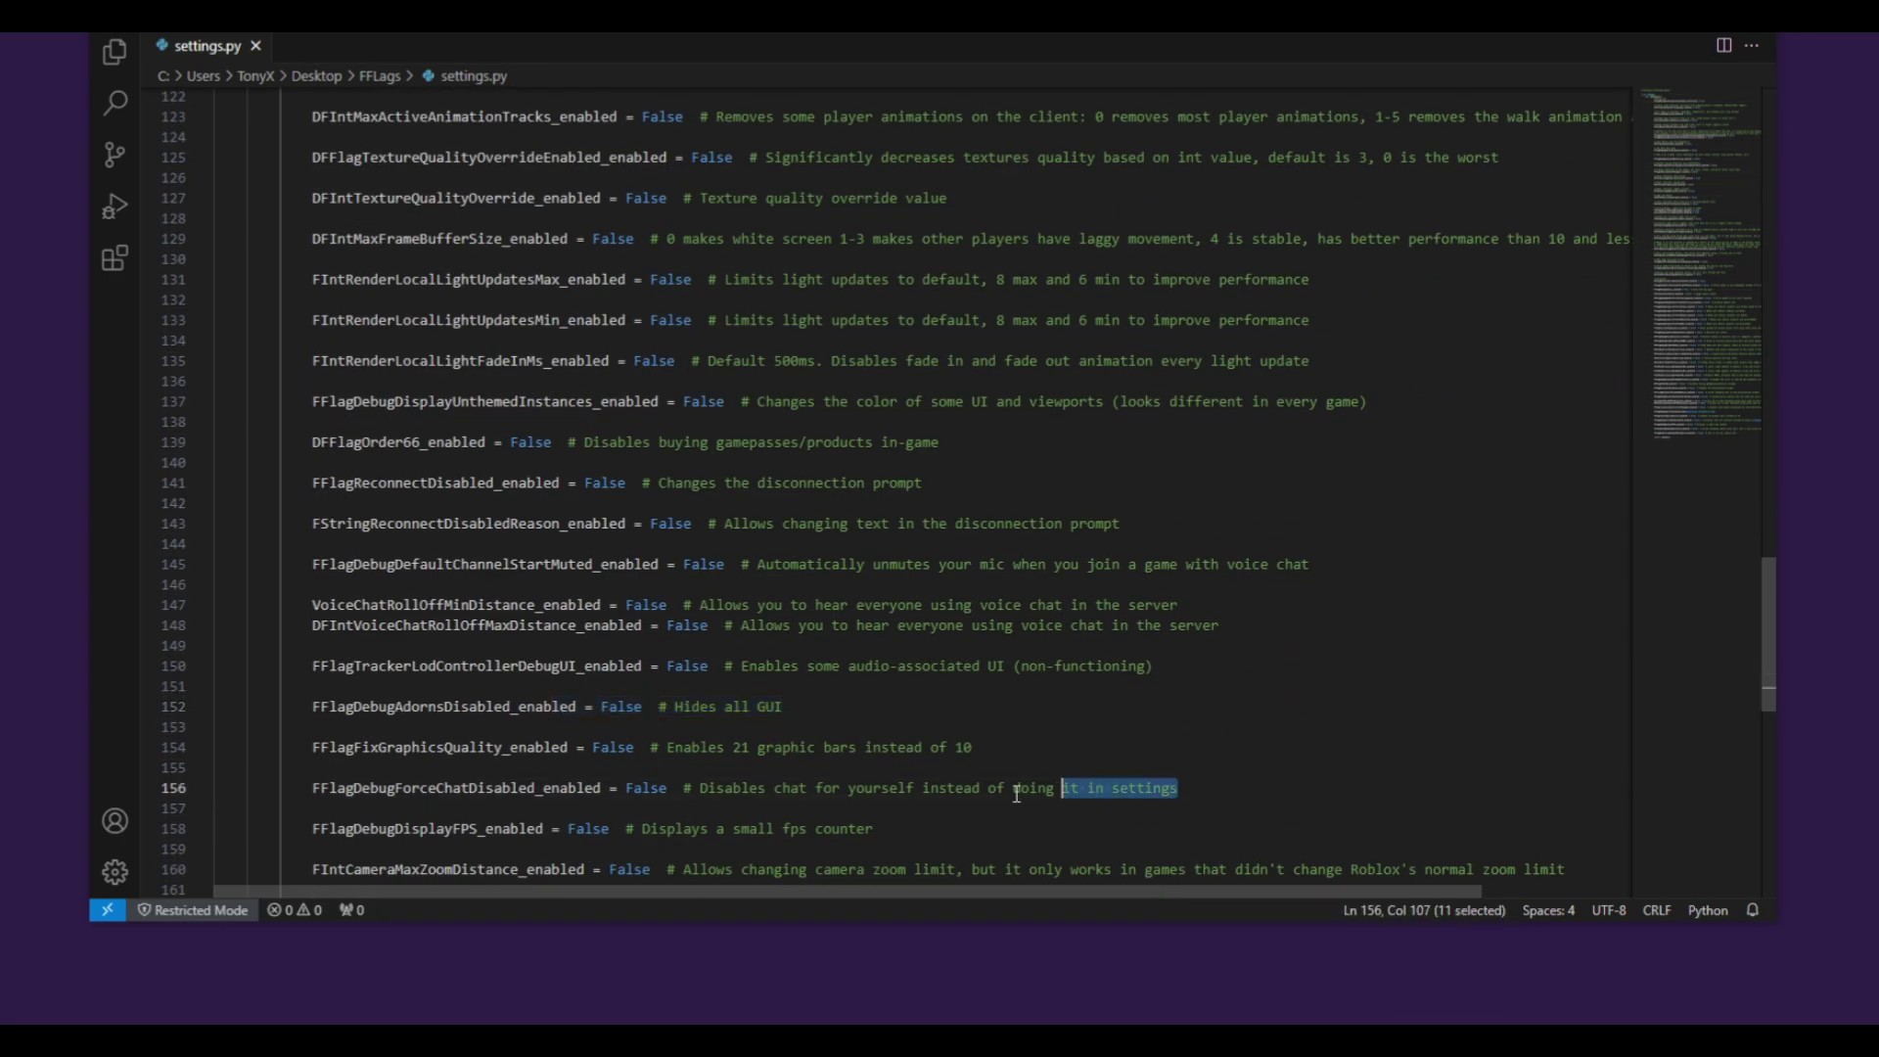
{"action": "scroll", "coordinate": [825, 831], "scroll_direction": "down", "scroll_amount": 2}
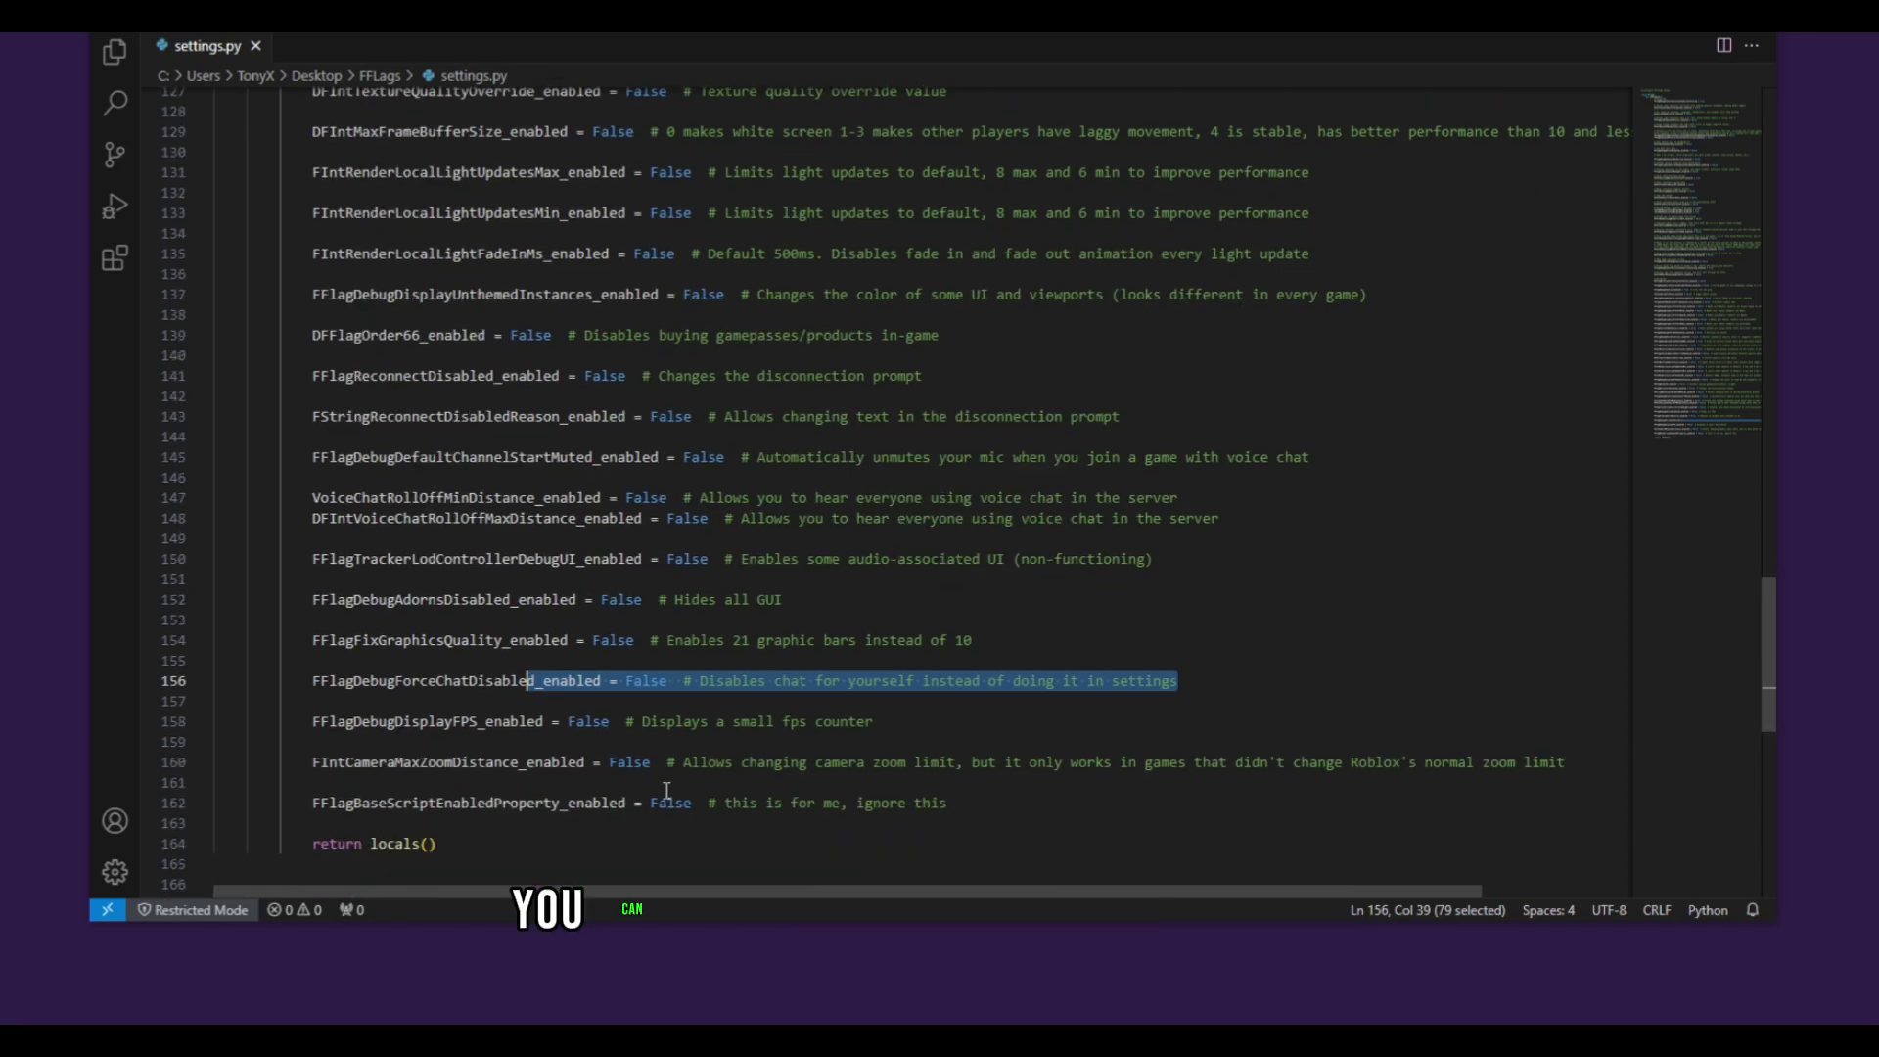
Step: Set FFlagDebugDisplayFPS_enabled and FIntCameraMaxZoomDistance_enabled to True and save the file
{"action": "left_click_drag", "start_coordinate": [650, 724], "coordinate": [891, 733]}
{"action": "double_click", "coordinate": [591, 721]}
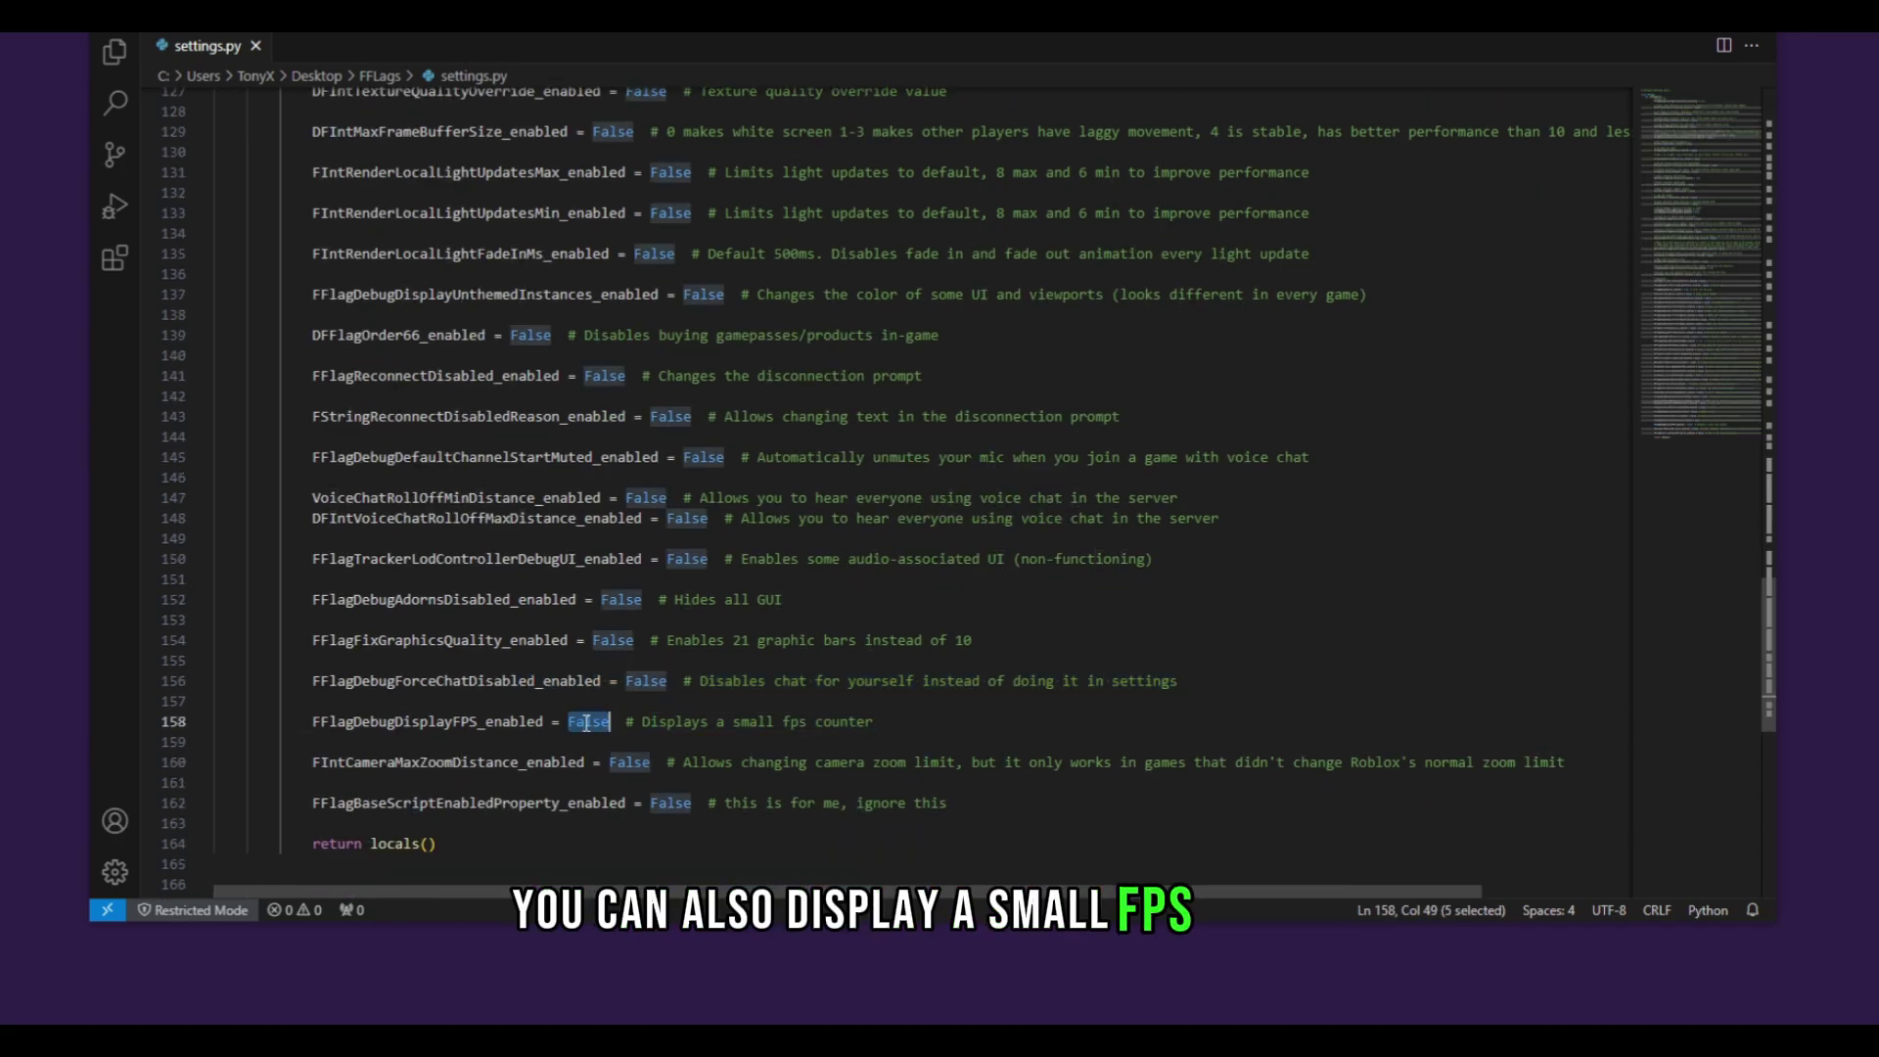
{"action": "type", "text": "True"}
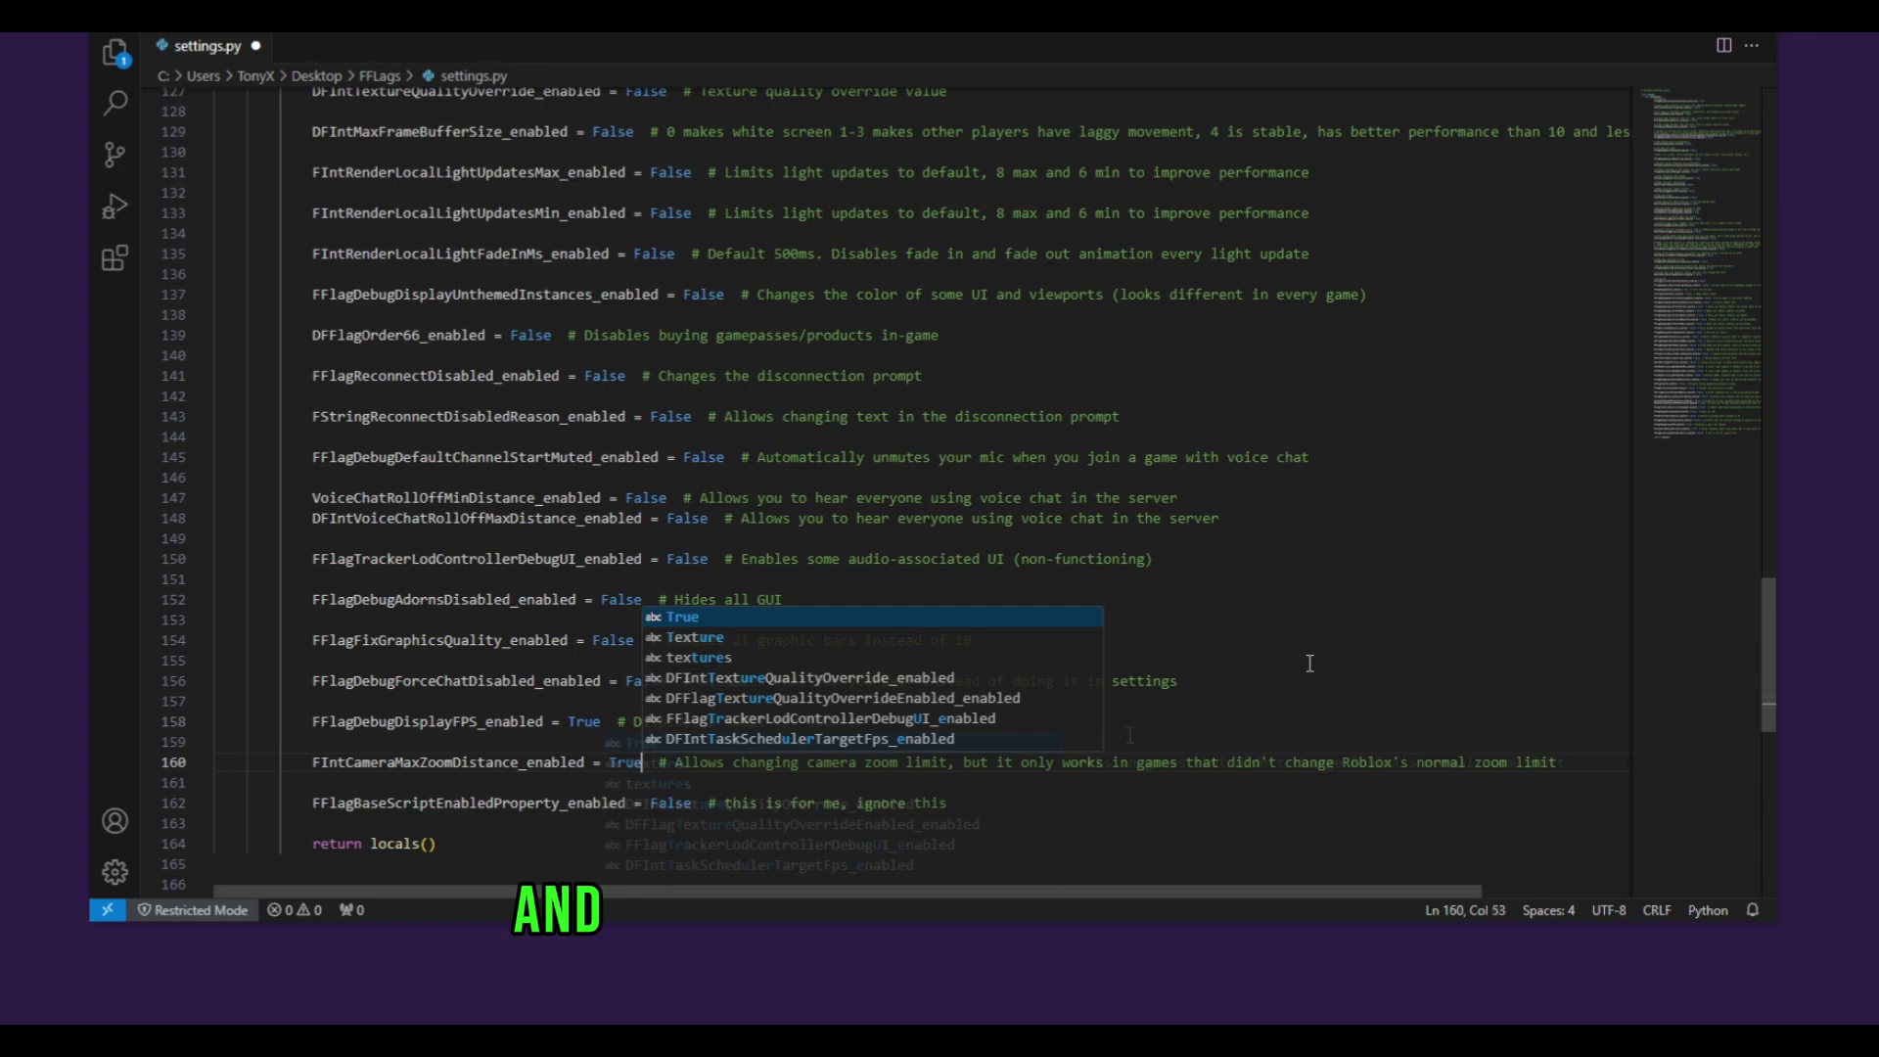
{"action": "left_click", "coordinate": [1288, 713]}
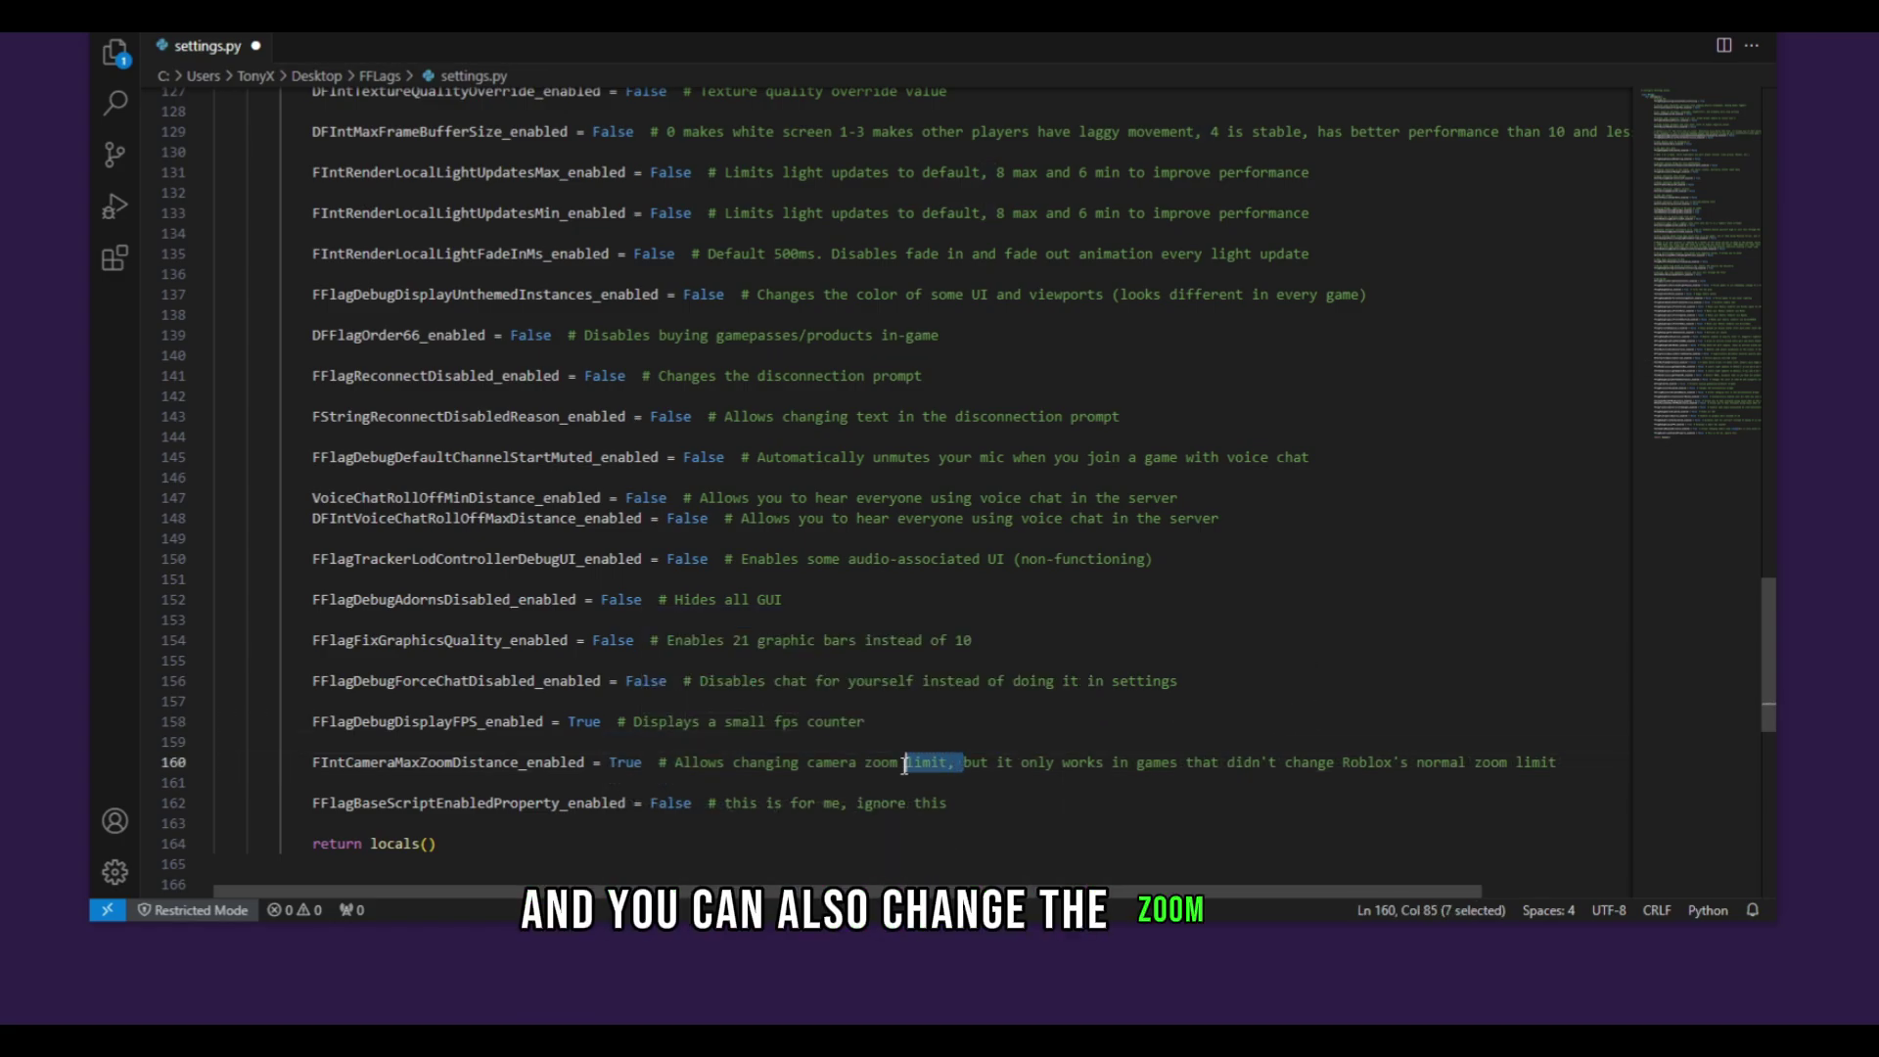
{"action": "key", "text": "ctrl+s"}
Step: Review the flag list in settings.py to check which flags are enabled
{"action": "scroll", "coordinate": [1292, 756], "scroll_direction": "up", "scroll_amount": 20}
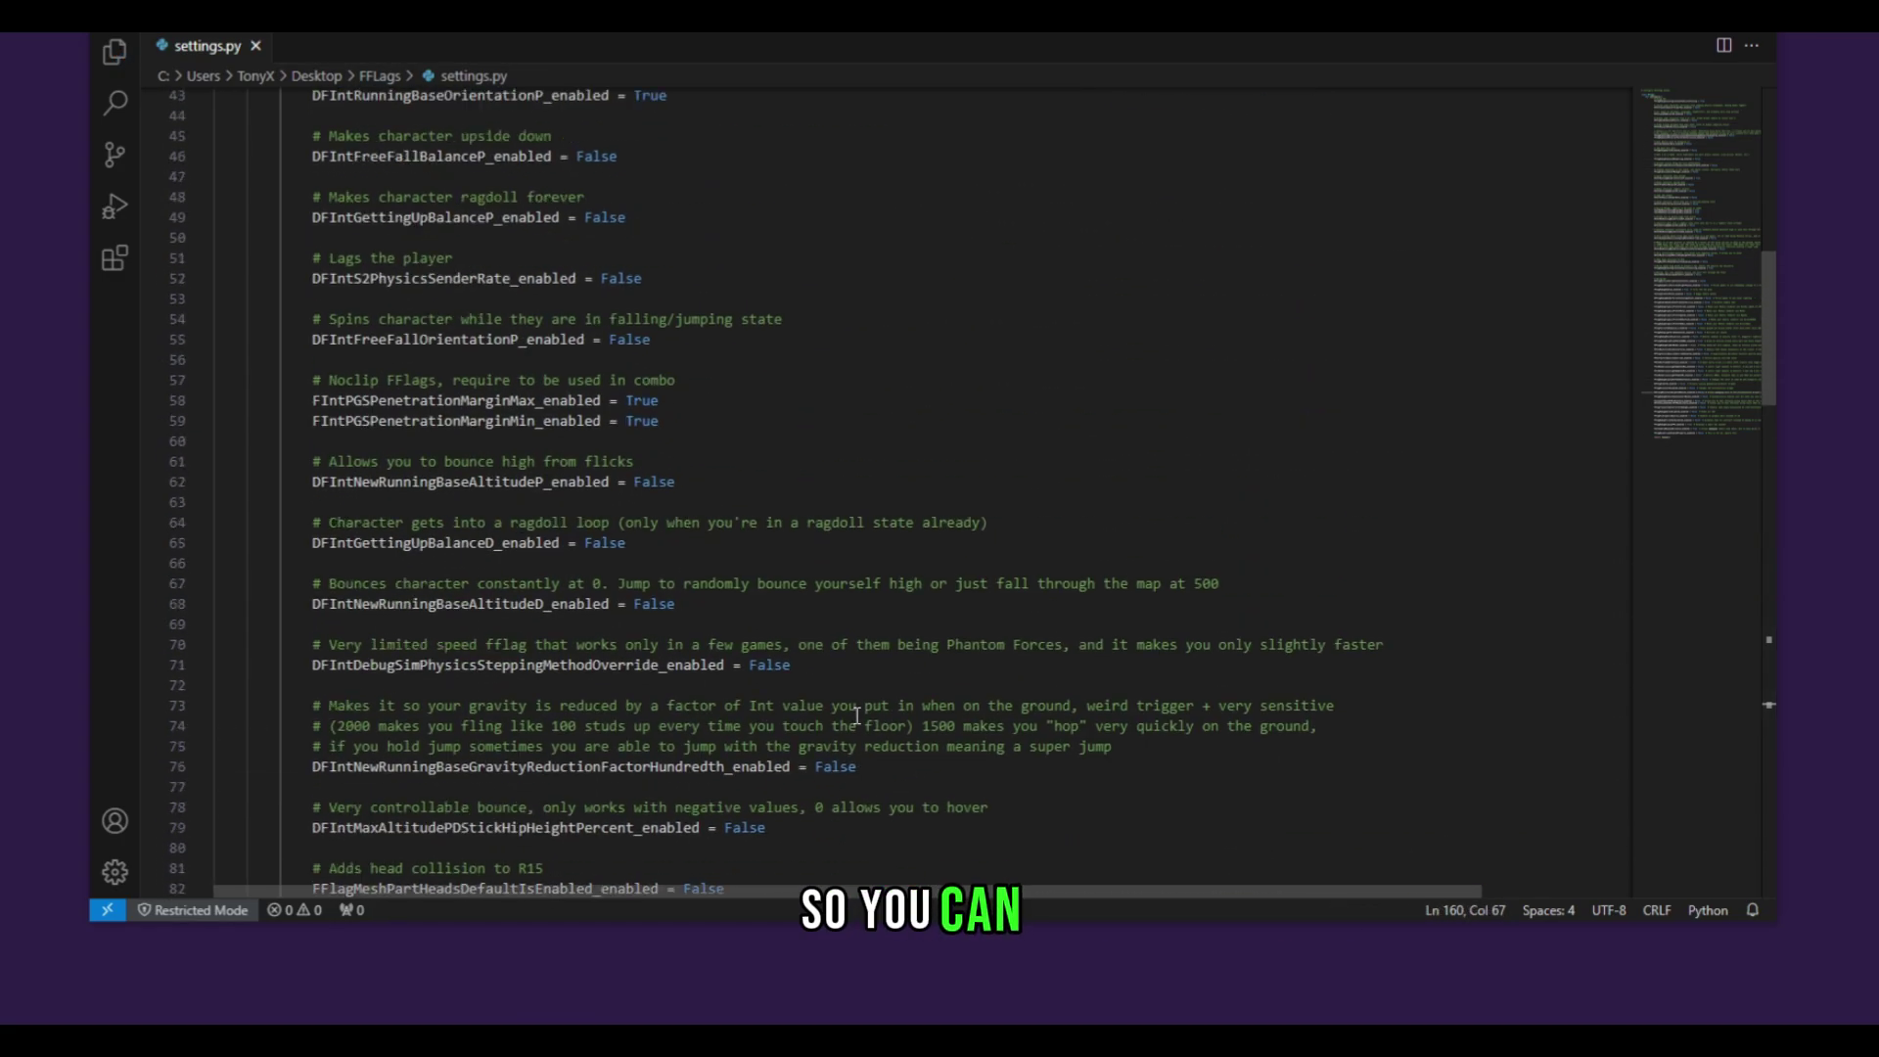
{"action": "scroll", "coordinate": [881, 694], "scroll_direction": "down", "scroll_amount": 15}
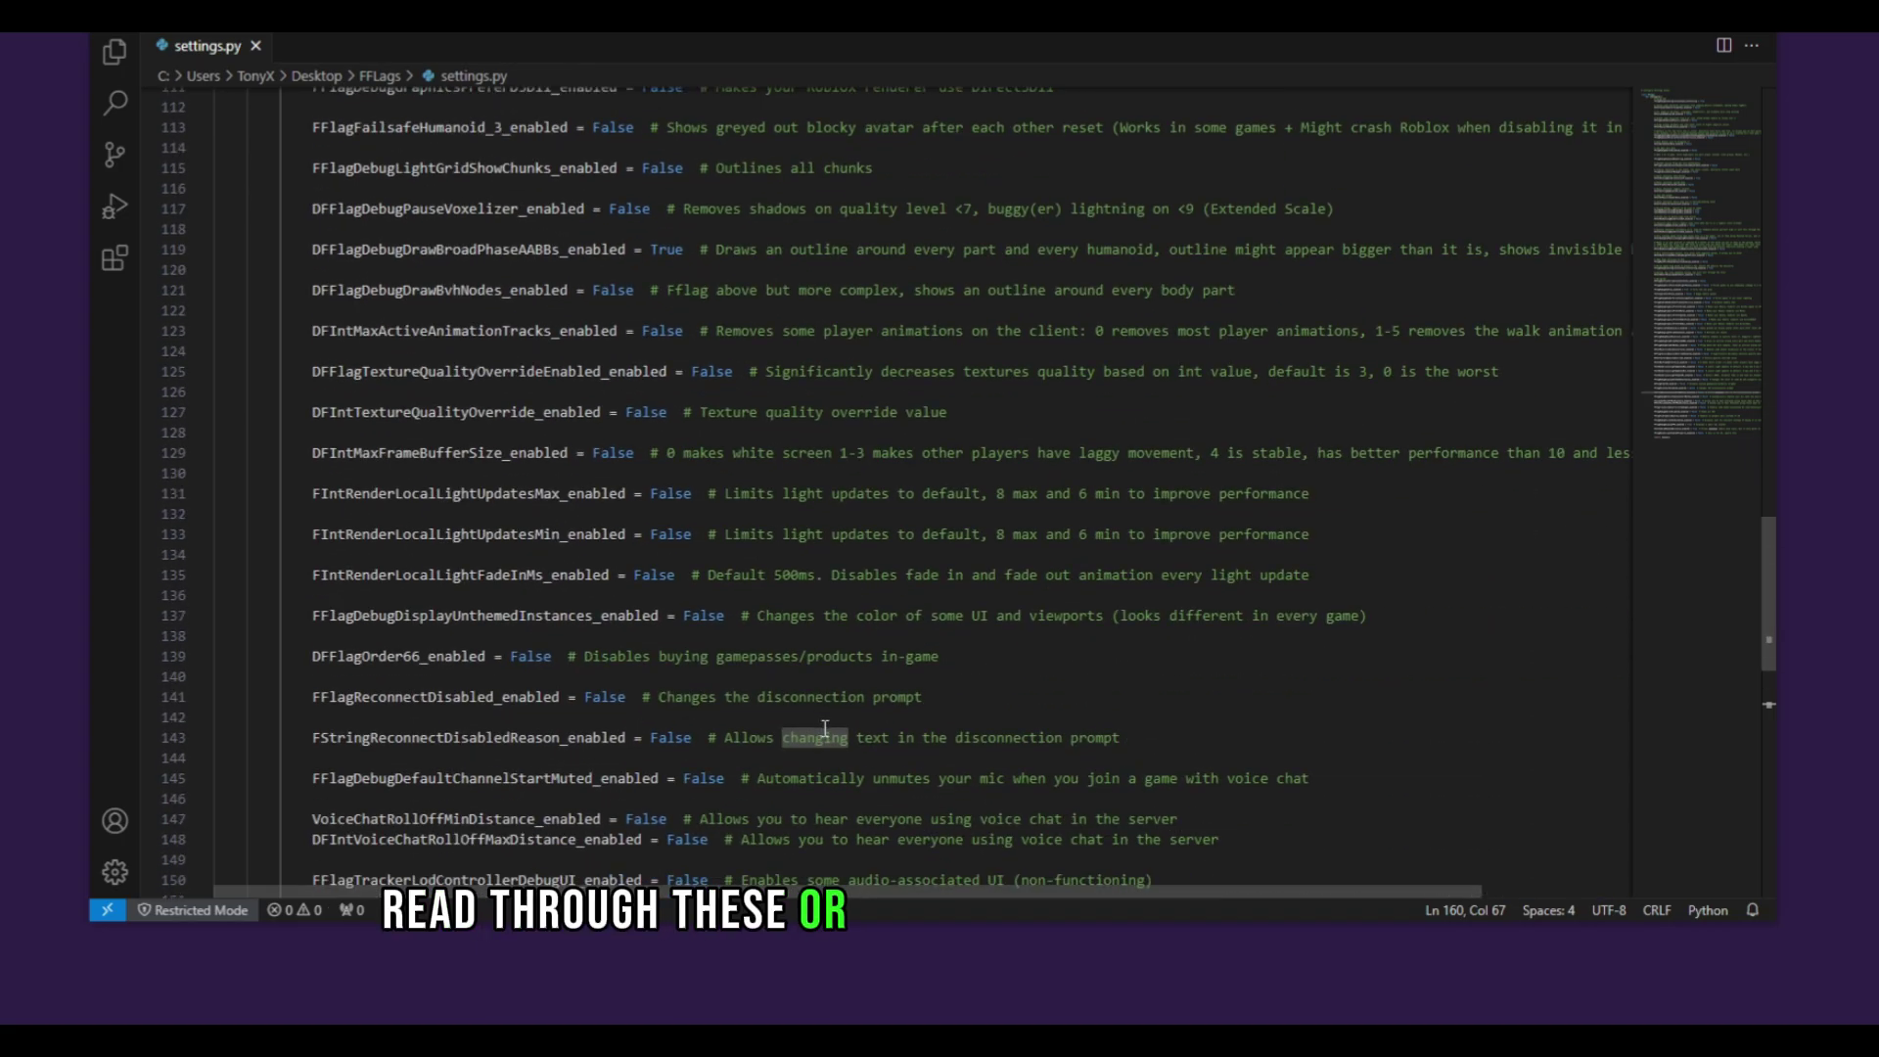
{"action": "scroll", "coordinate": [987, 806], "scroll_direction": "up", "scroll_amount": 10}
{"action": "scroll", "coordinate": [986, 806], "scroll_direction": "up", "scroll_amount": 15}
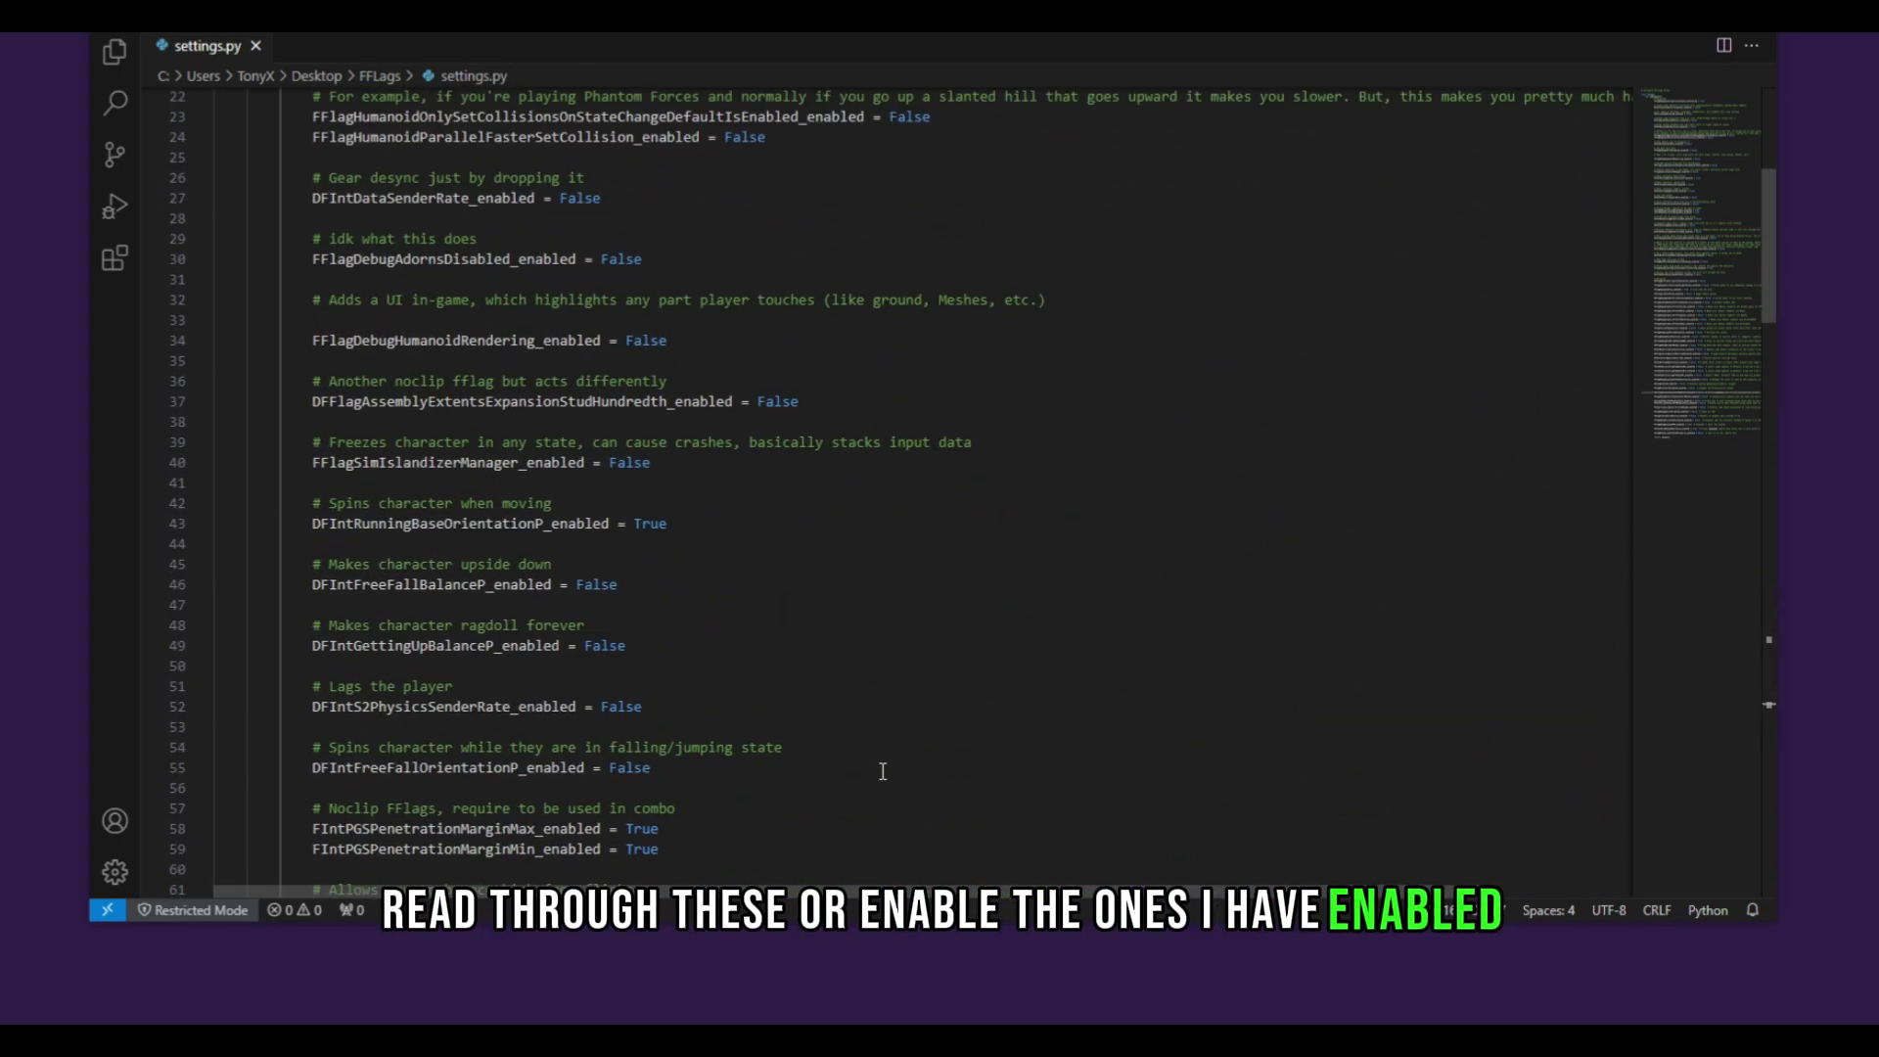
{"action": "scroll", "coordinate": [890, 744], "scroll_direction": "down", "scroll_amount": 13}
{"action": "scroll", "coordinate": [911, 705], "scroll_direction": "down", "scroll_amount": 13}
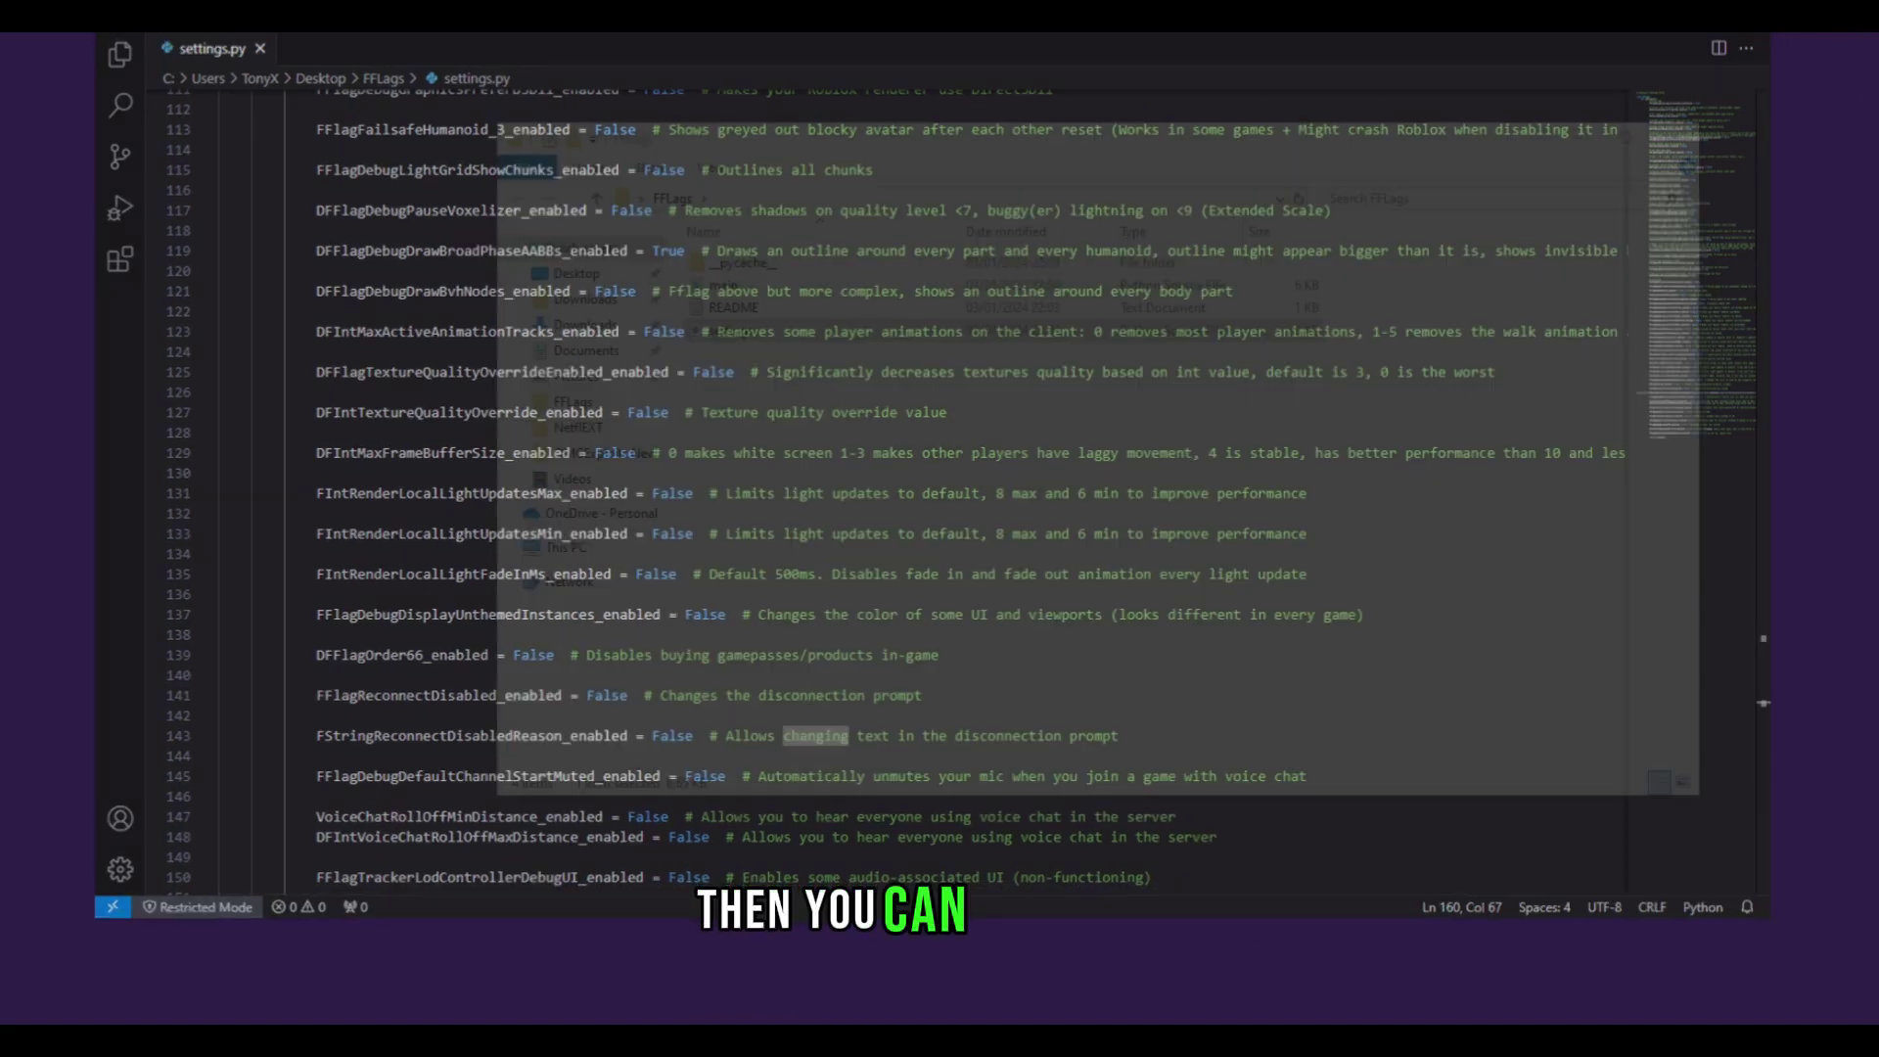
Step: Close the code editor and run the main file from the FFLags folder with Python 3.11
{"action": "left_click", "coordinate": [1759, 32]}
{"action": "left_click_drag", "start_coordinate": [1211, 144], "coordinate": [1178, 138]}
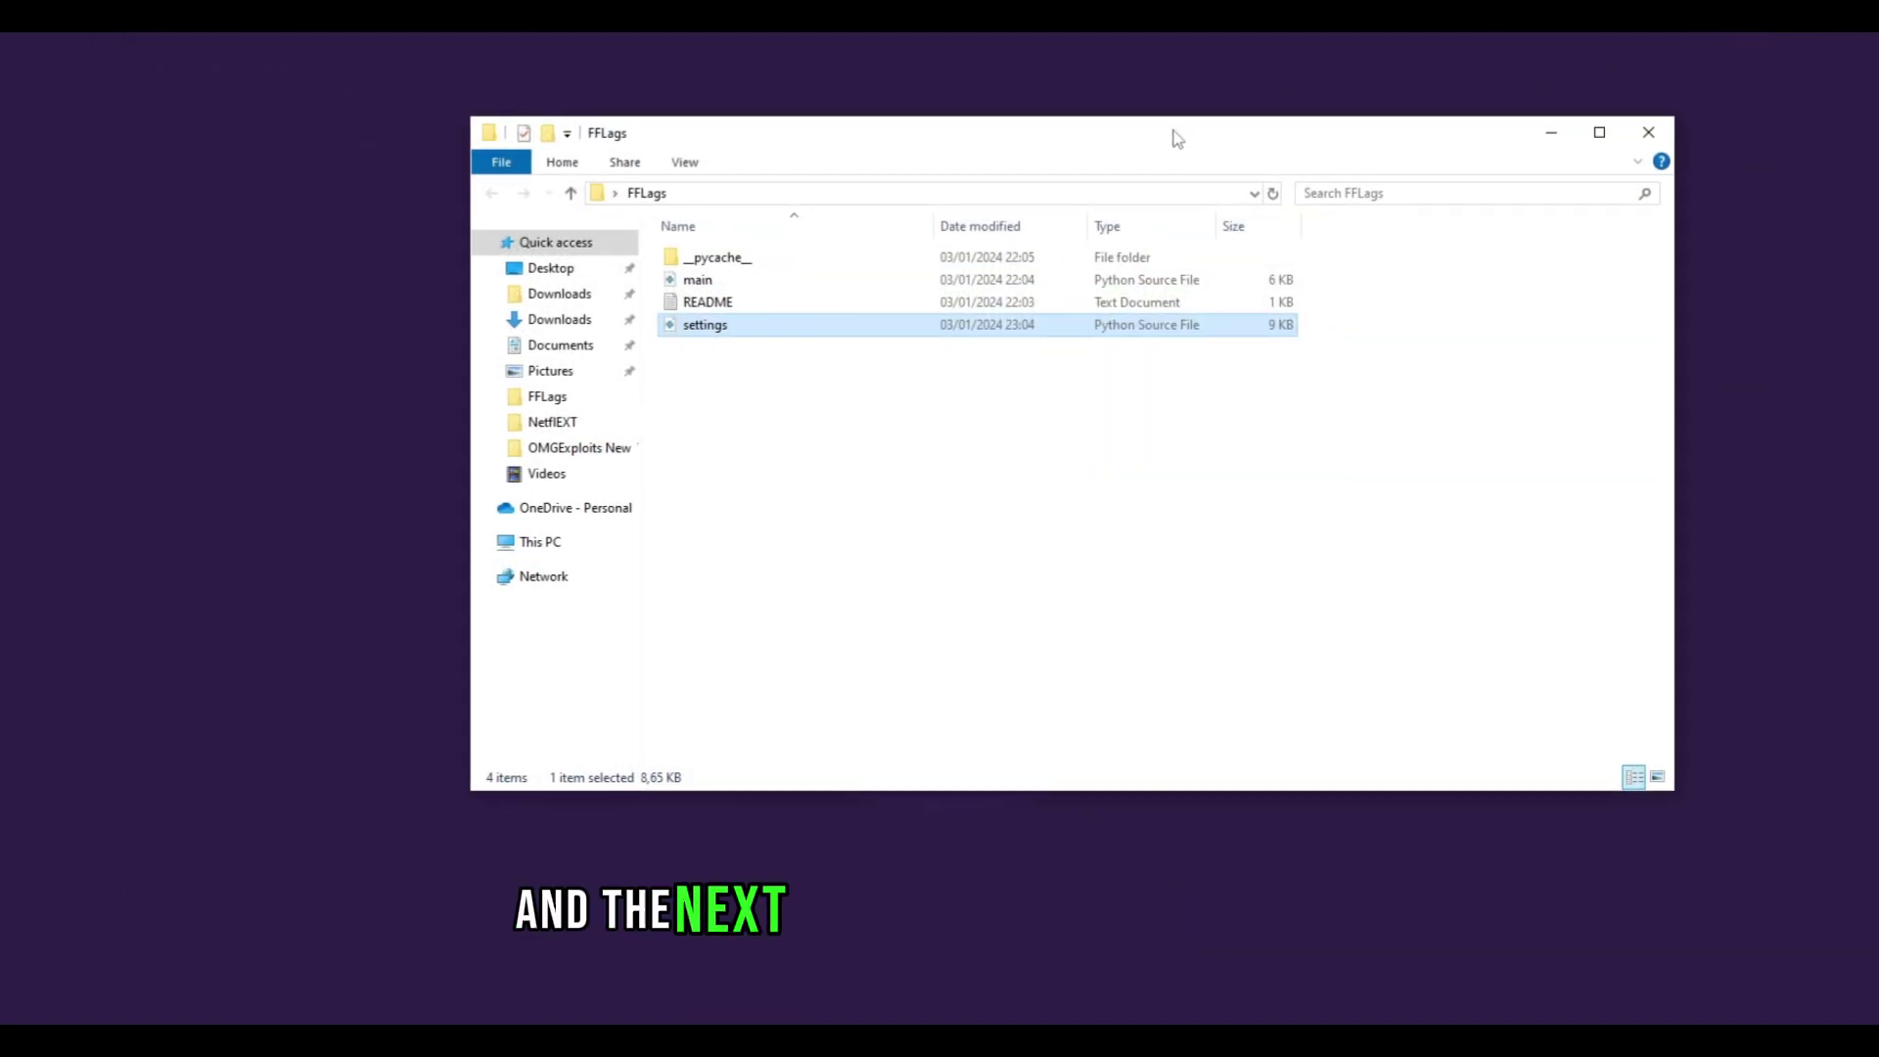
{"action": "right_click", "coordinate": [692, 281]}
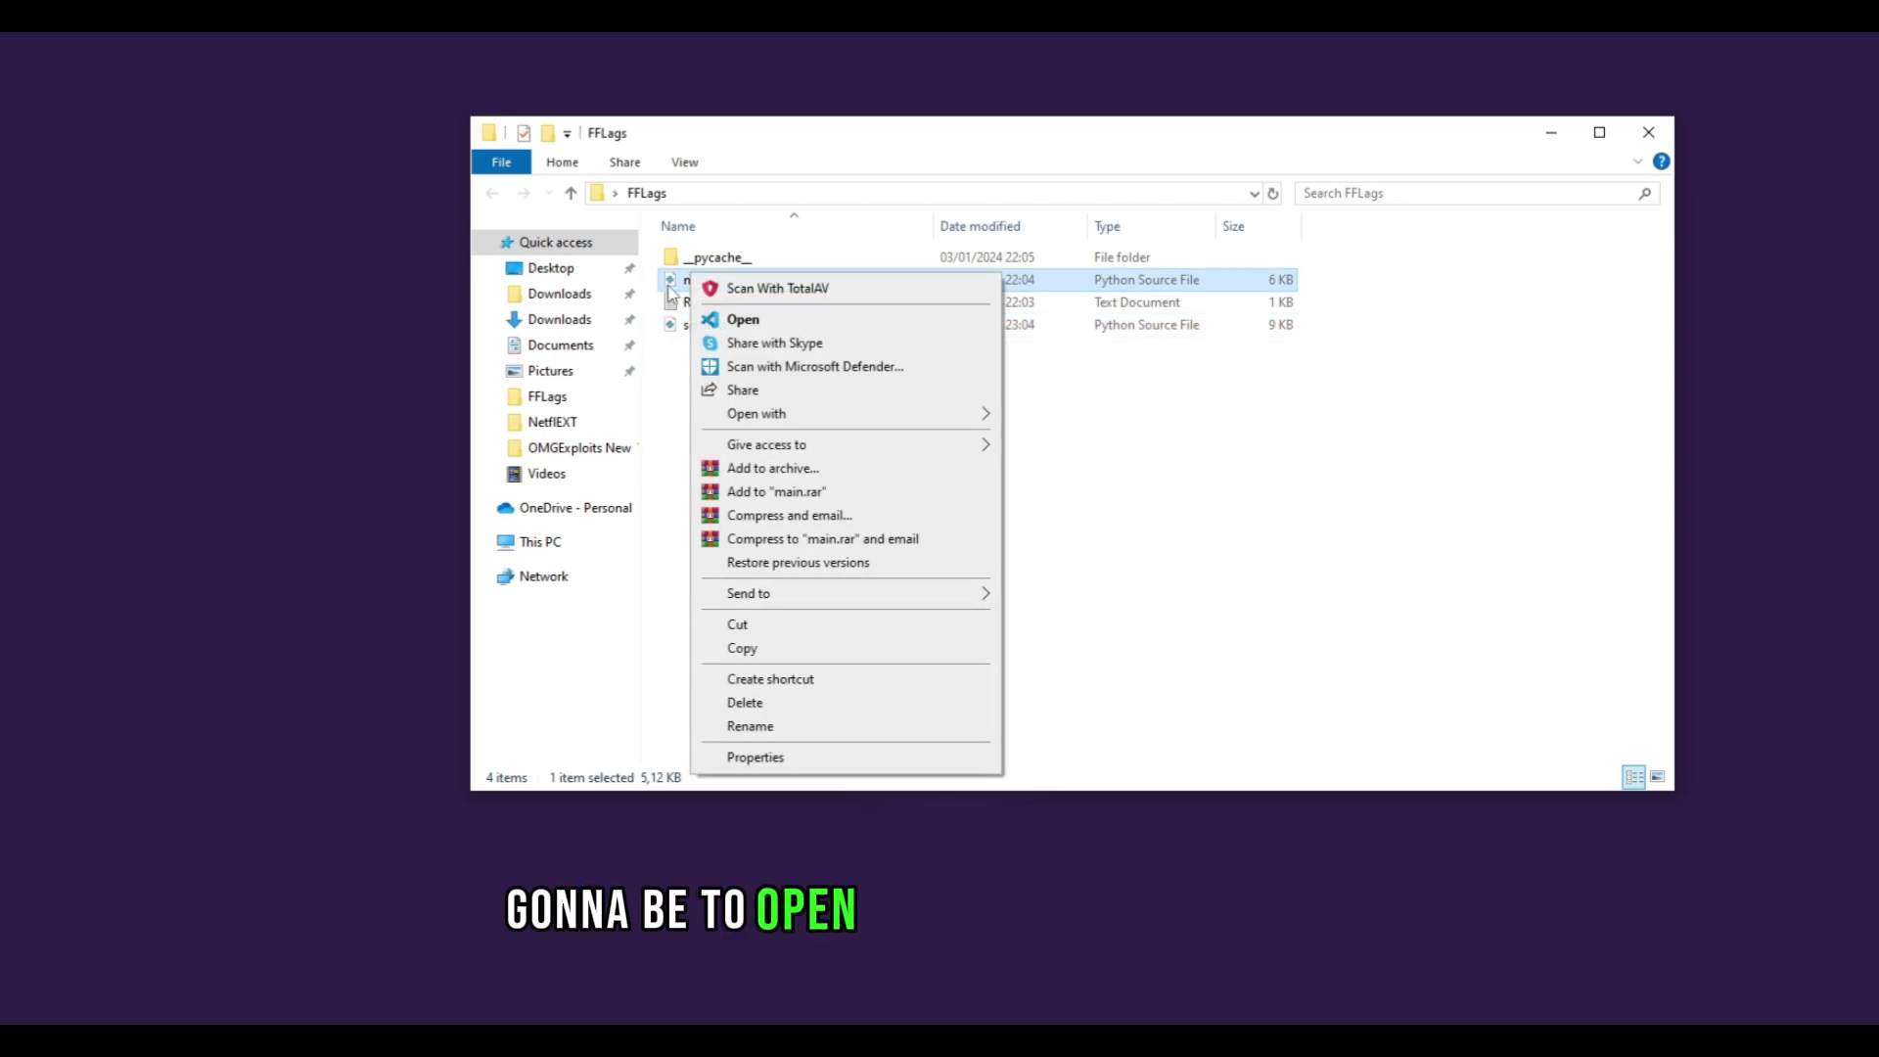
{"action": "left_click", "coordinate": [1288, 490]}
{"action": "right_click", "coordinate": [707, 286]}
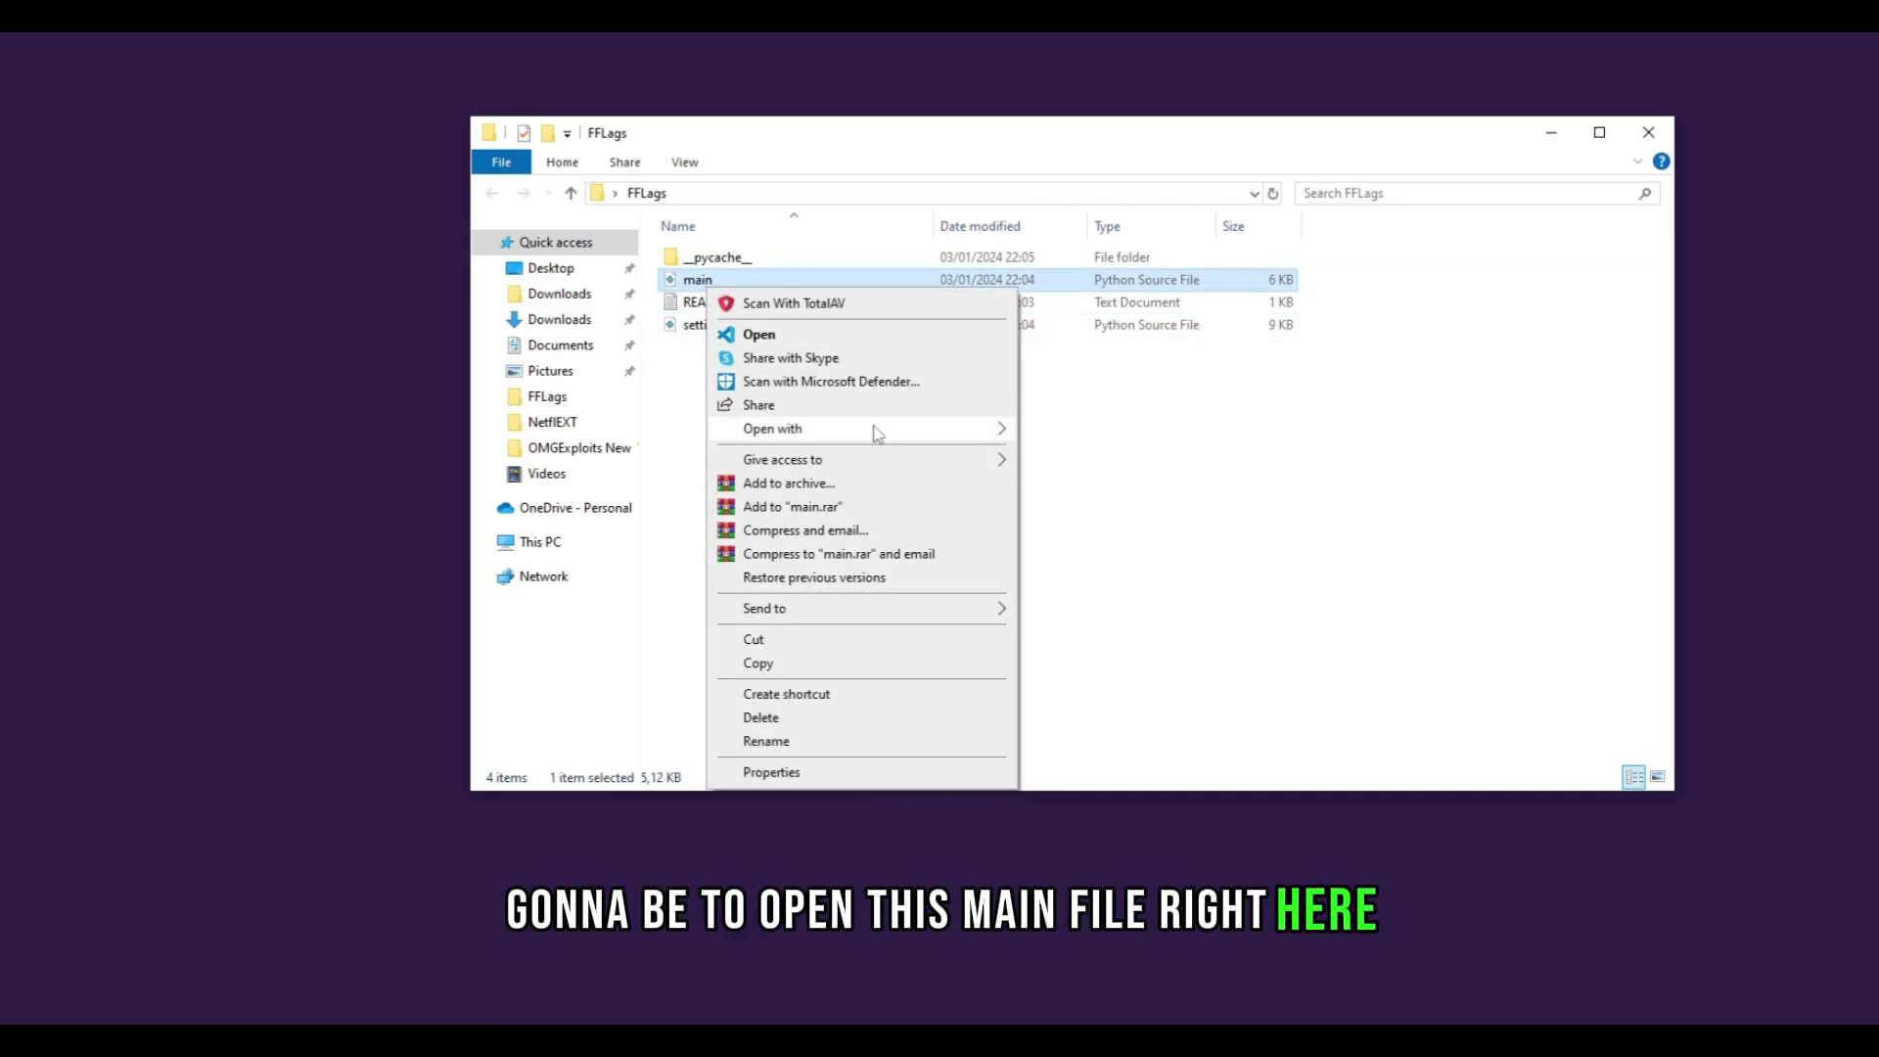
{"action": "mouse_move", "coordinate": [877, 430]}
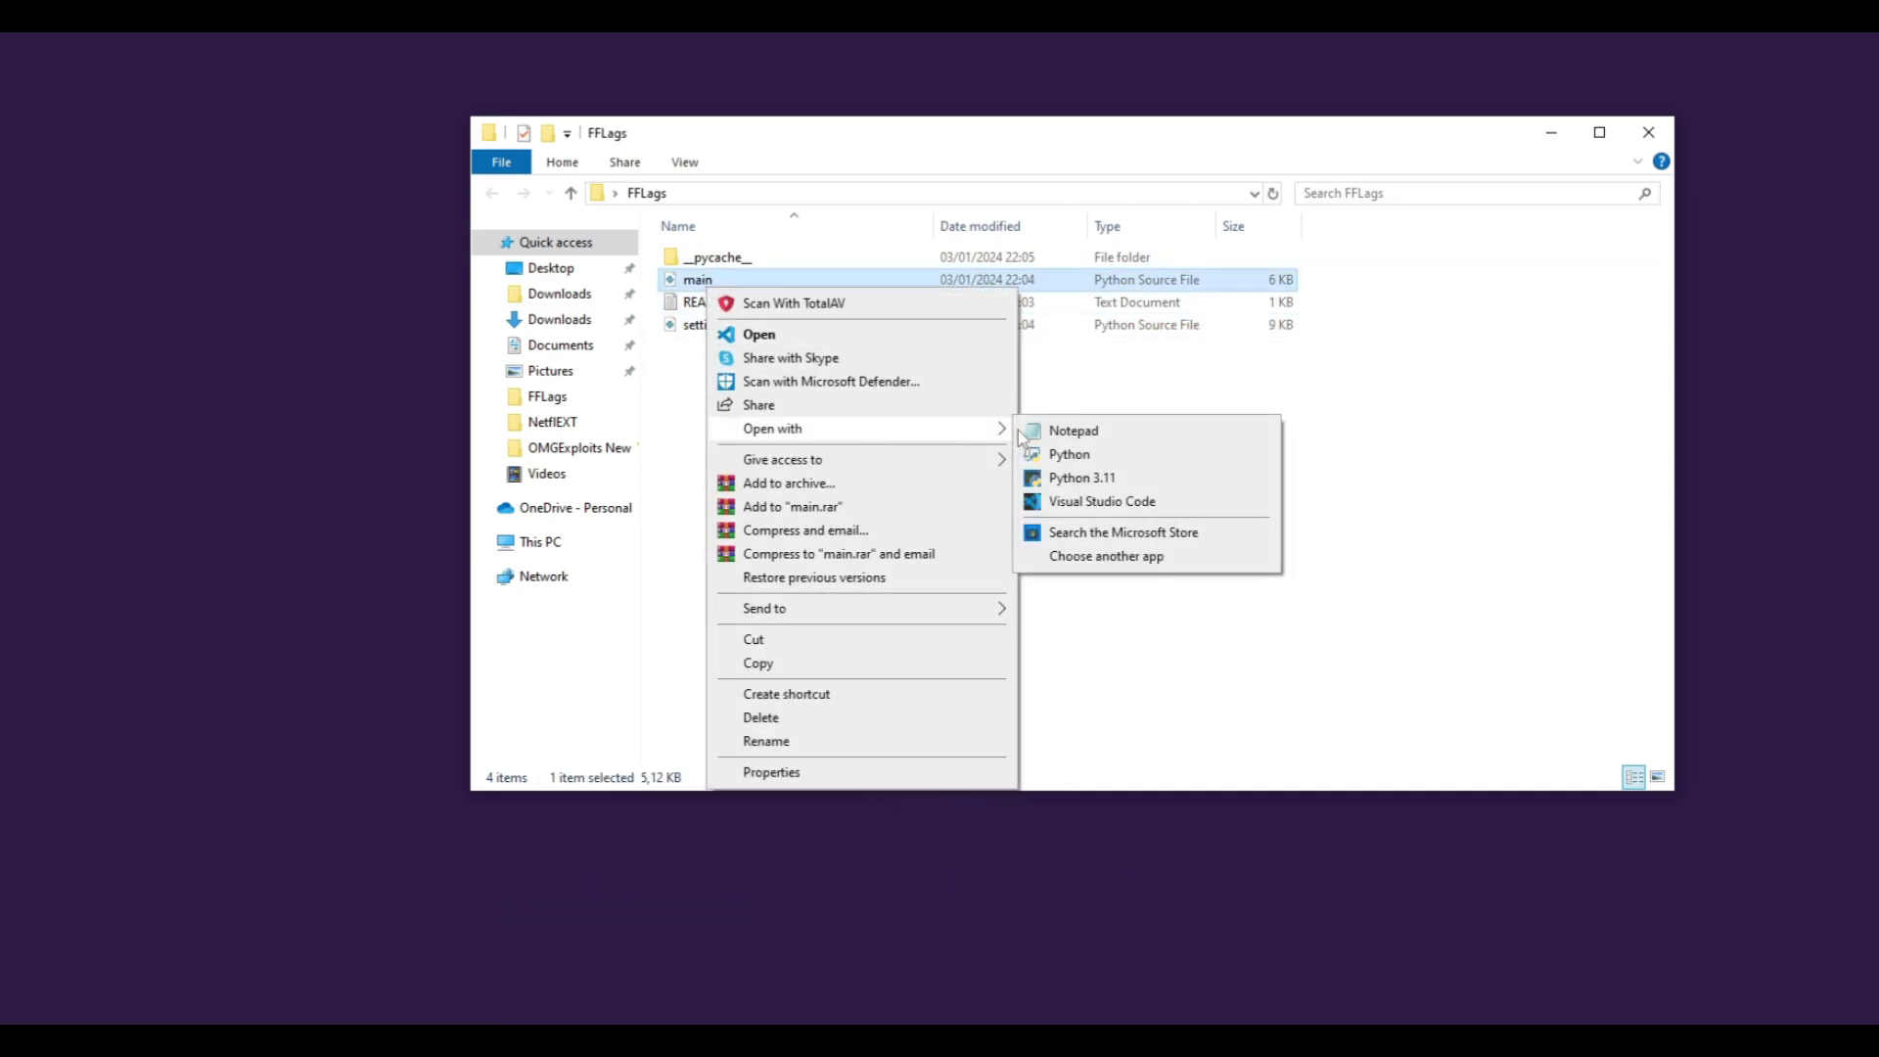
{"action": "left_click", "coordinate": [1101, 484]}
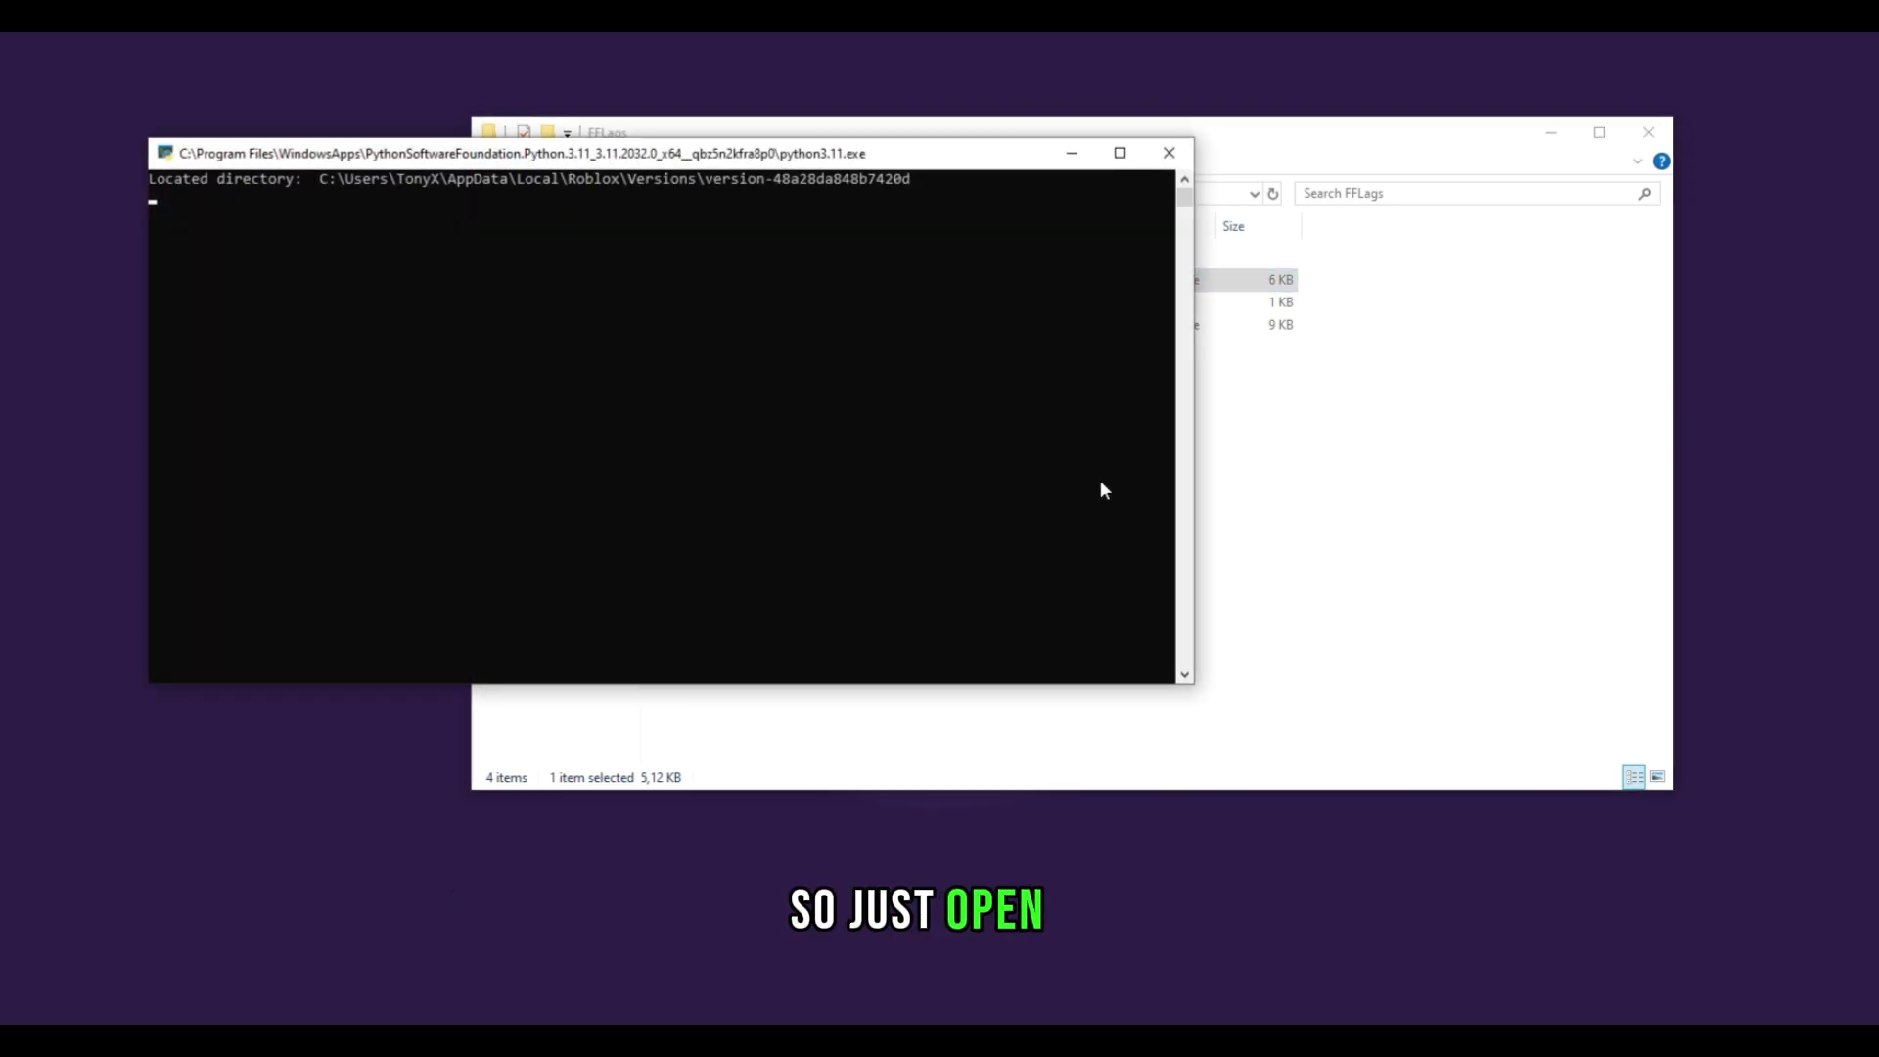
{"action": "left_click_drag", "start_coordinate": [937, 169], "coordinate": [1105, 169]}
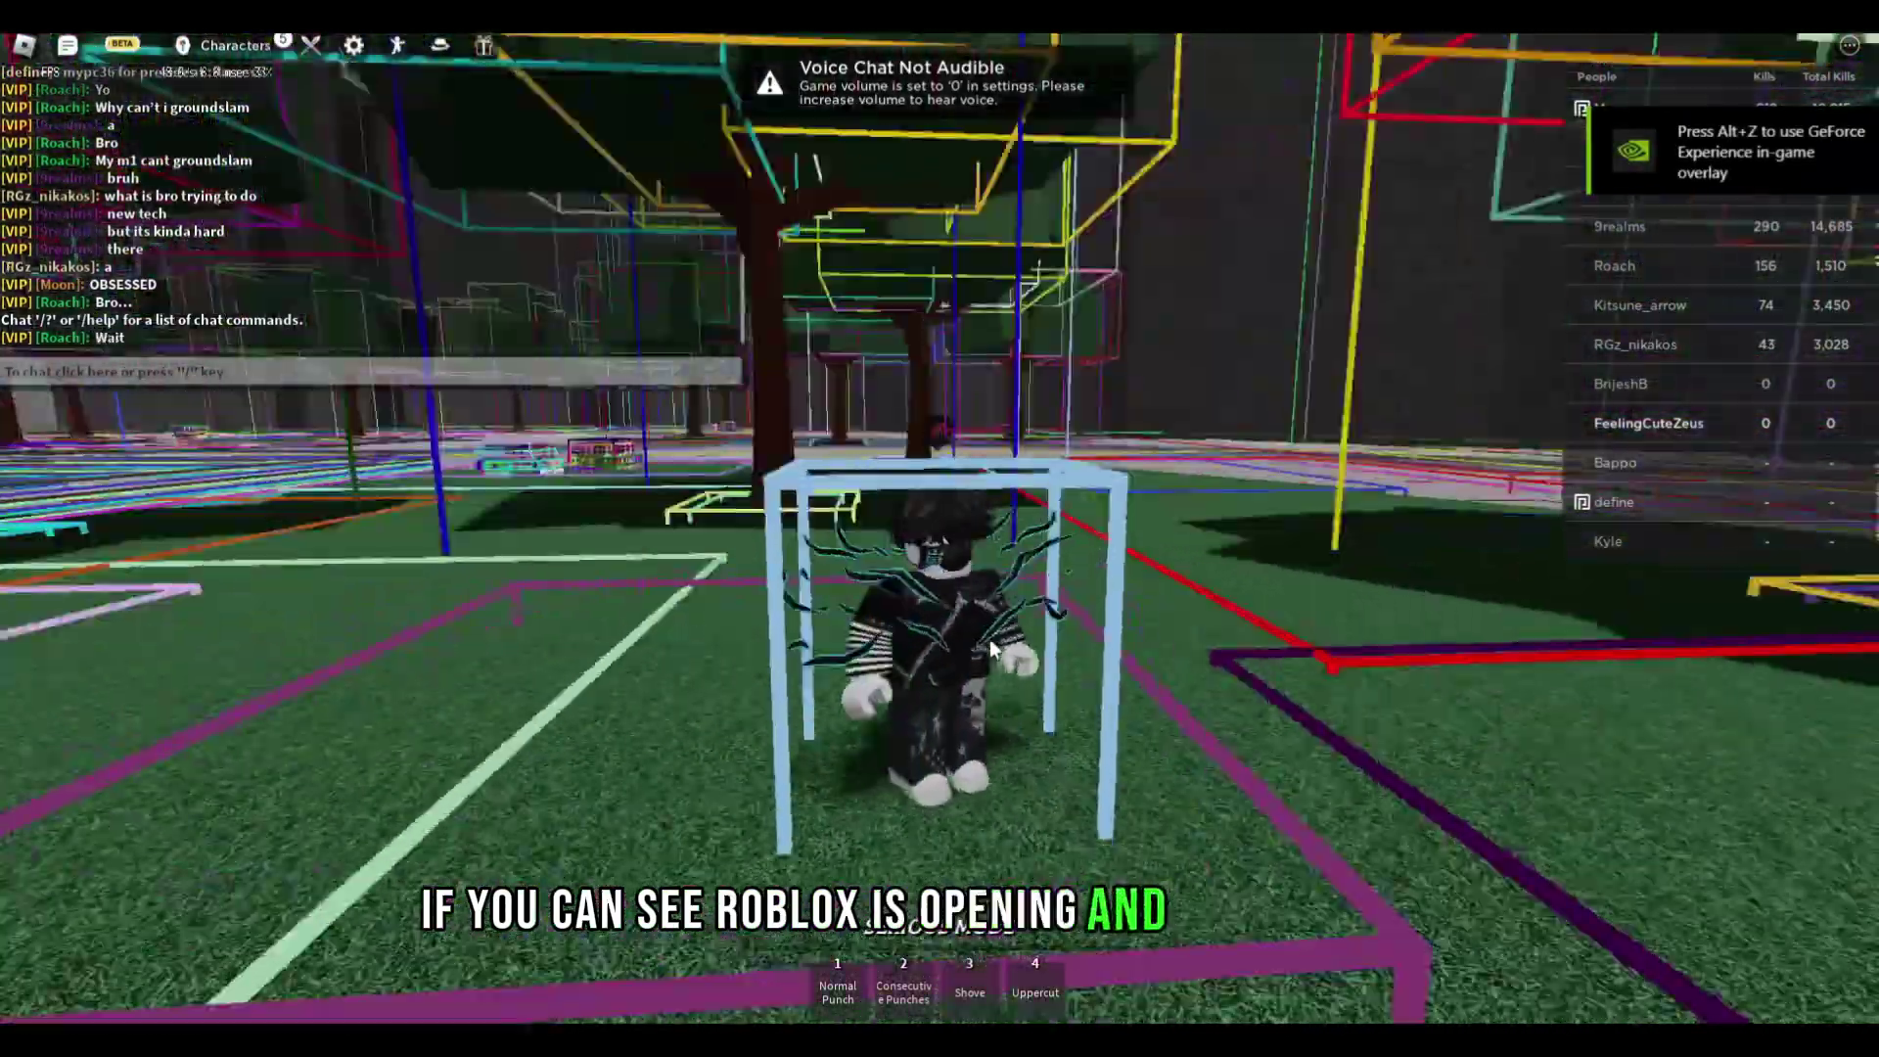
Step: Move the character around the map and zoom the camera far out and back in to test the camera zoom flag
{"action": "key", "text": "d"}
{"action": "key", "text": "w"}
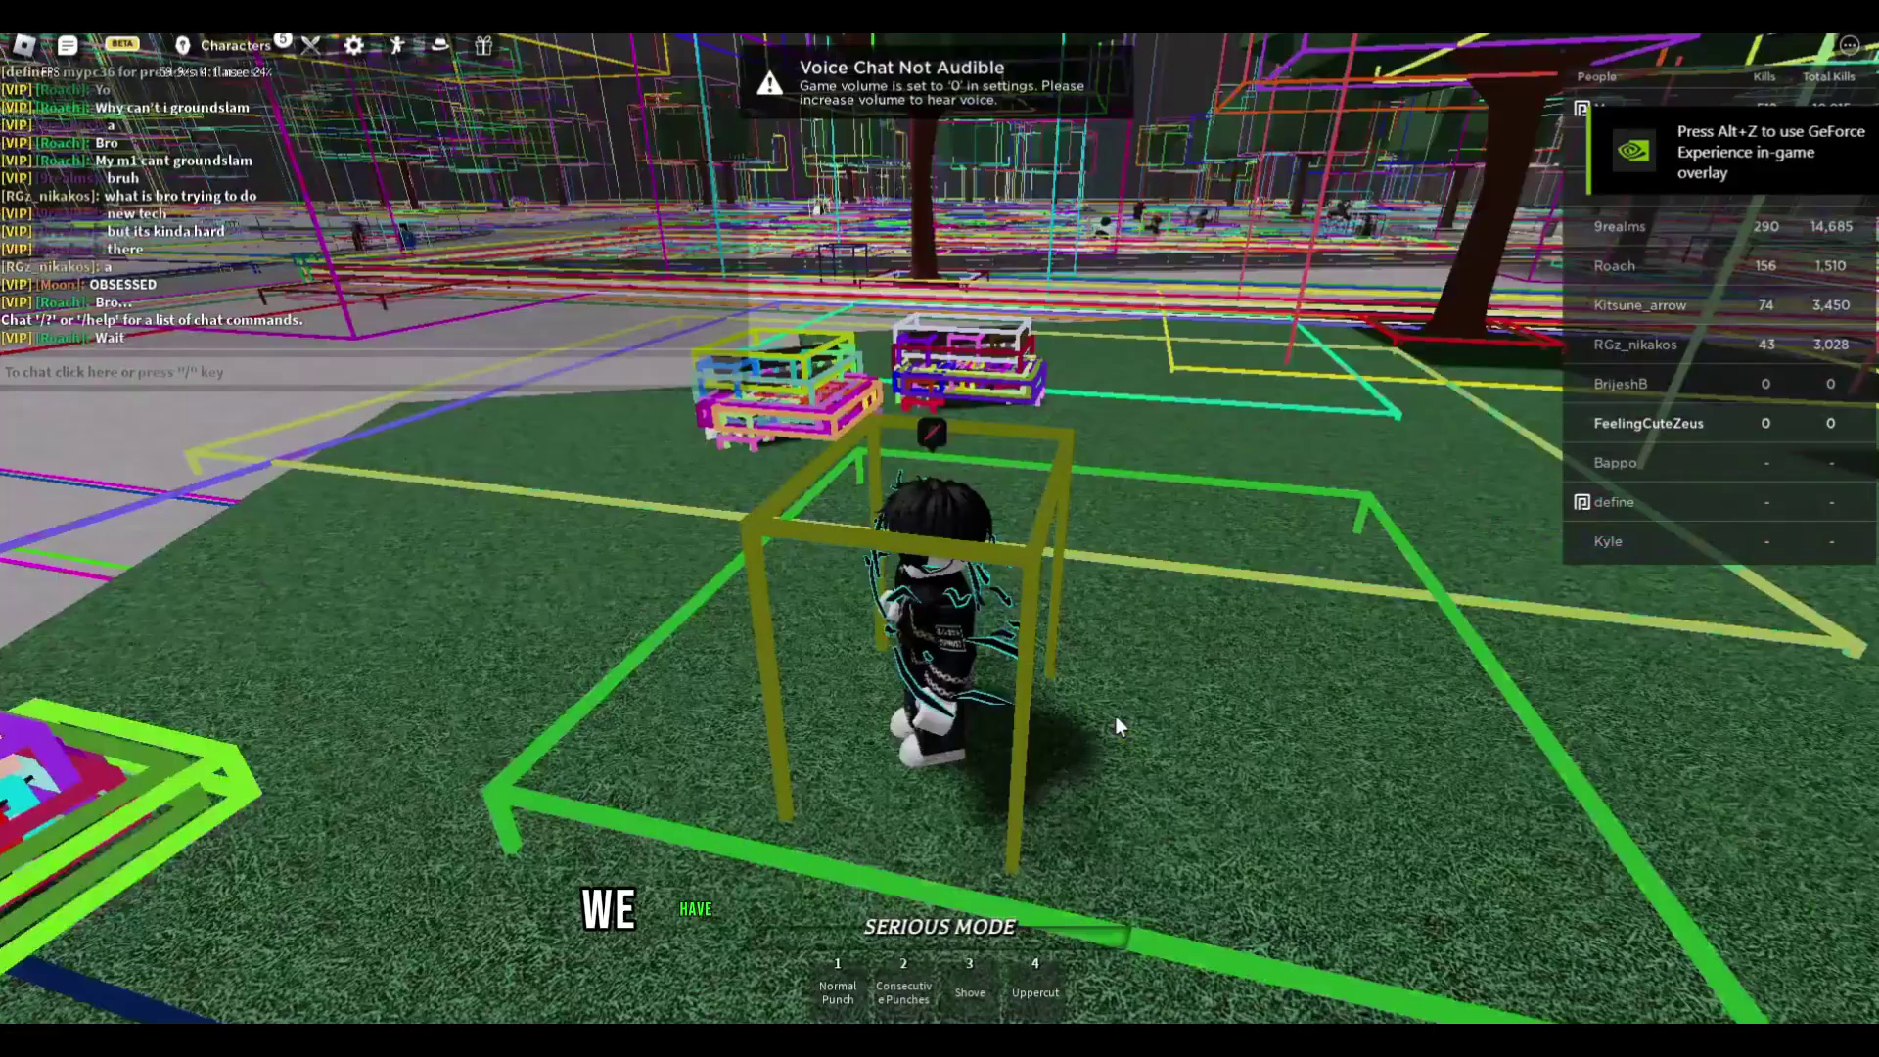
{"action": "key", "text": "s"}
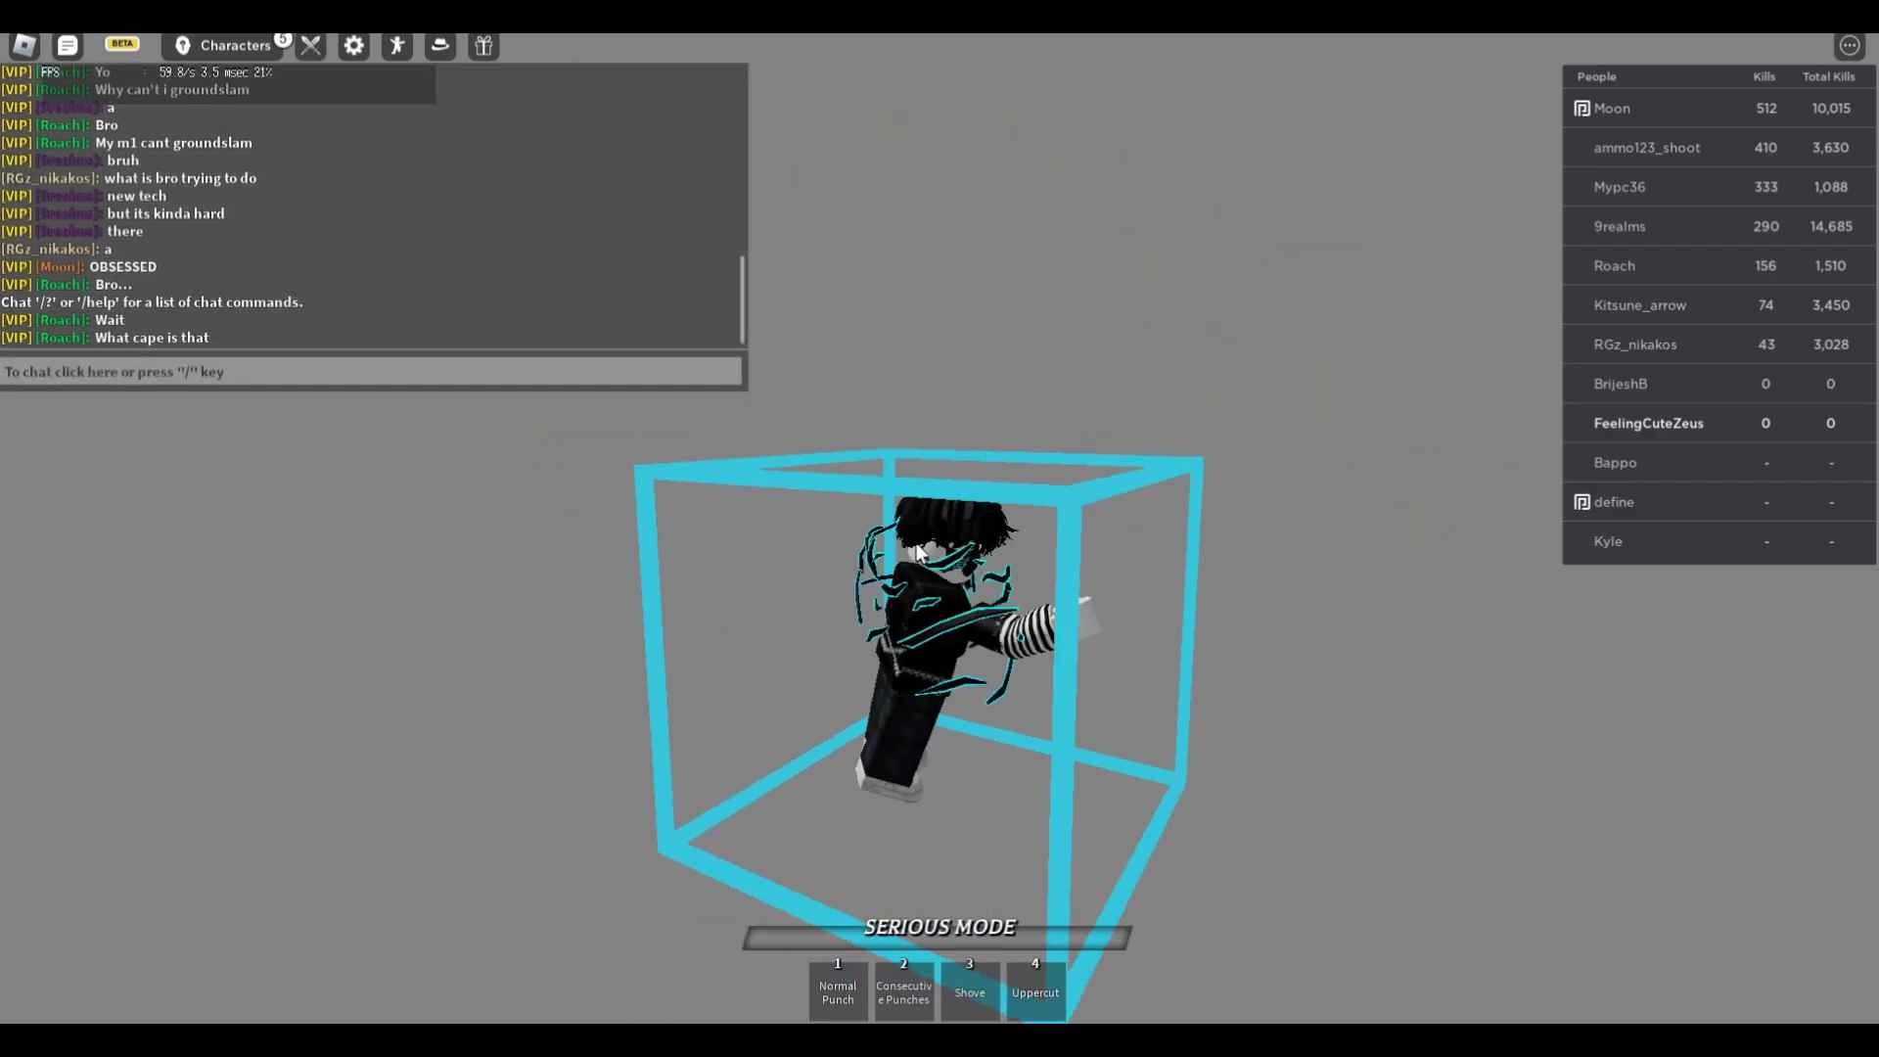
{"action": "scroll", "coordinate": [916, 543], "scroll_direction": "down", "scroll_amount": 4}
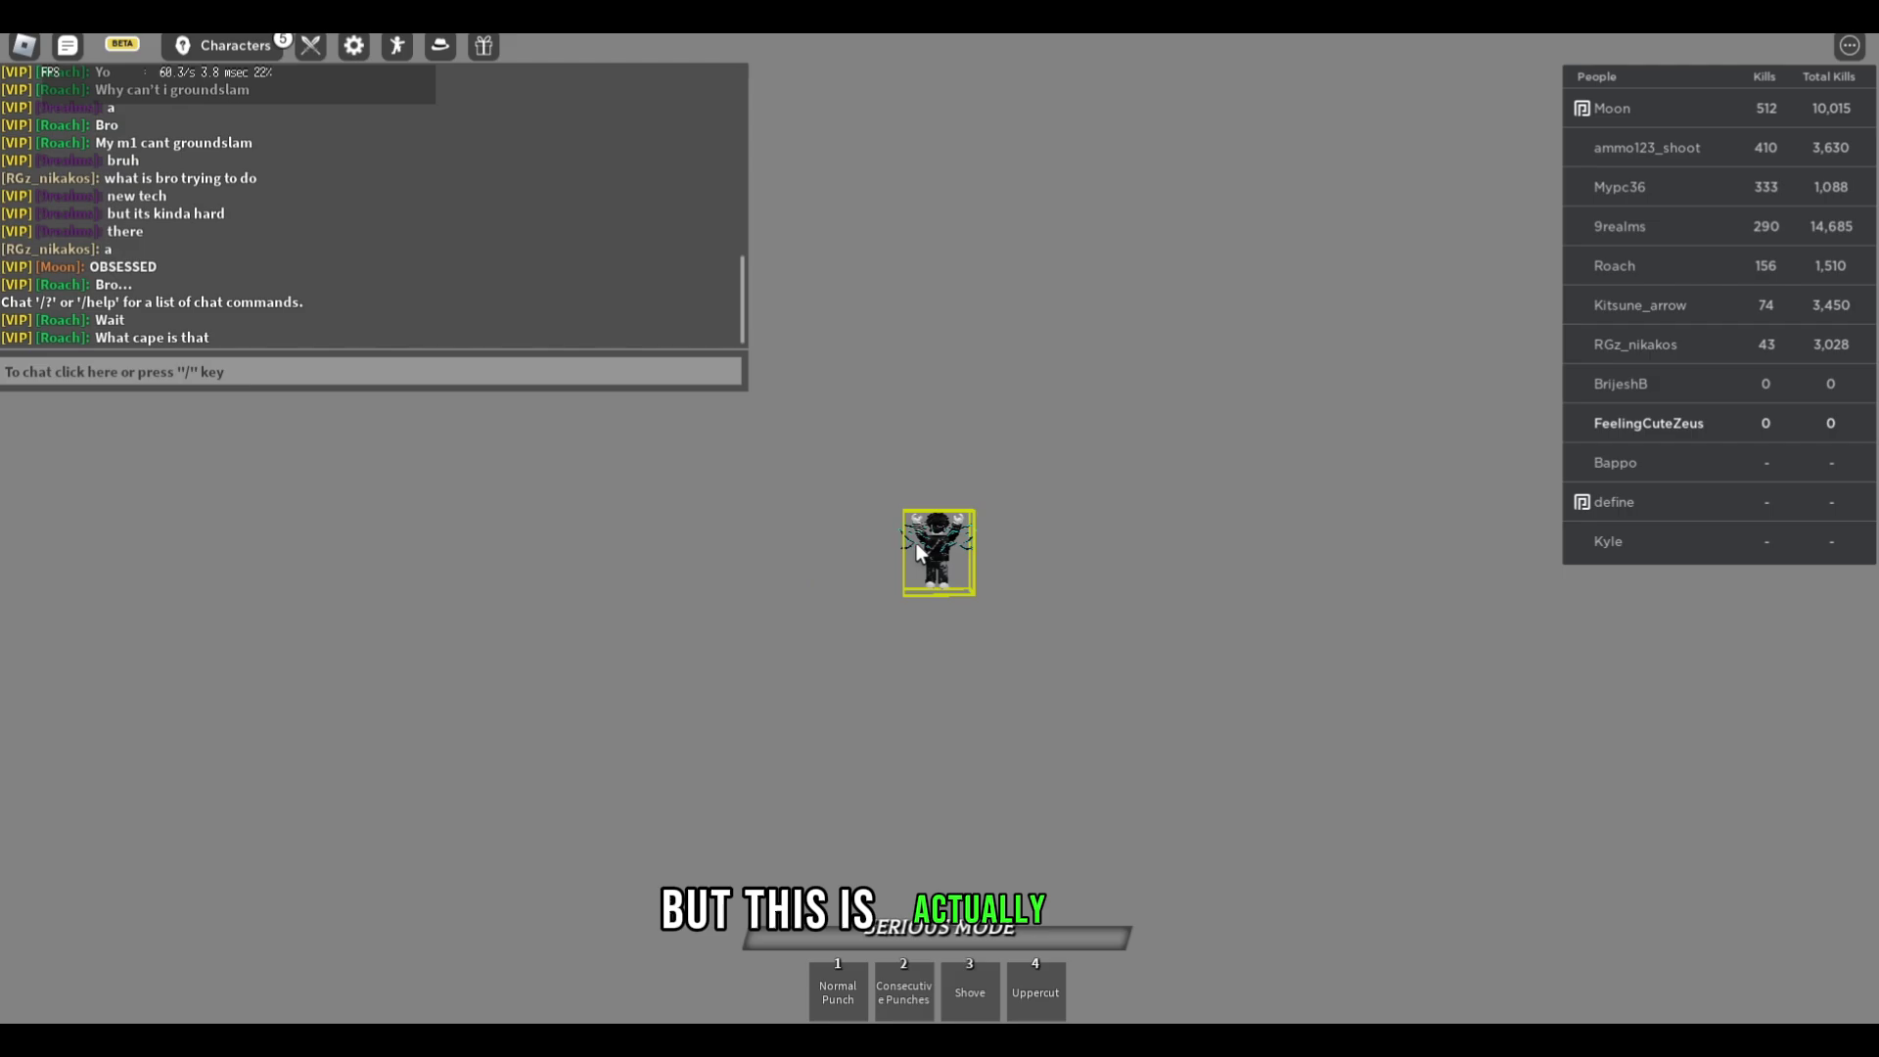
{"action": "scroll", "coordinate": [917, 543], "scroll_direction": "up", "scroll_amount": 7}
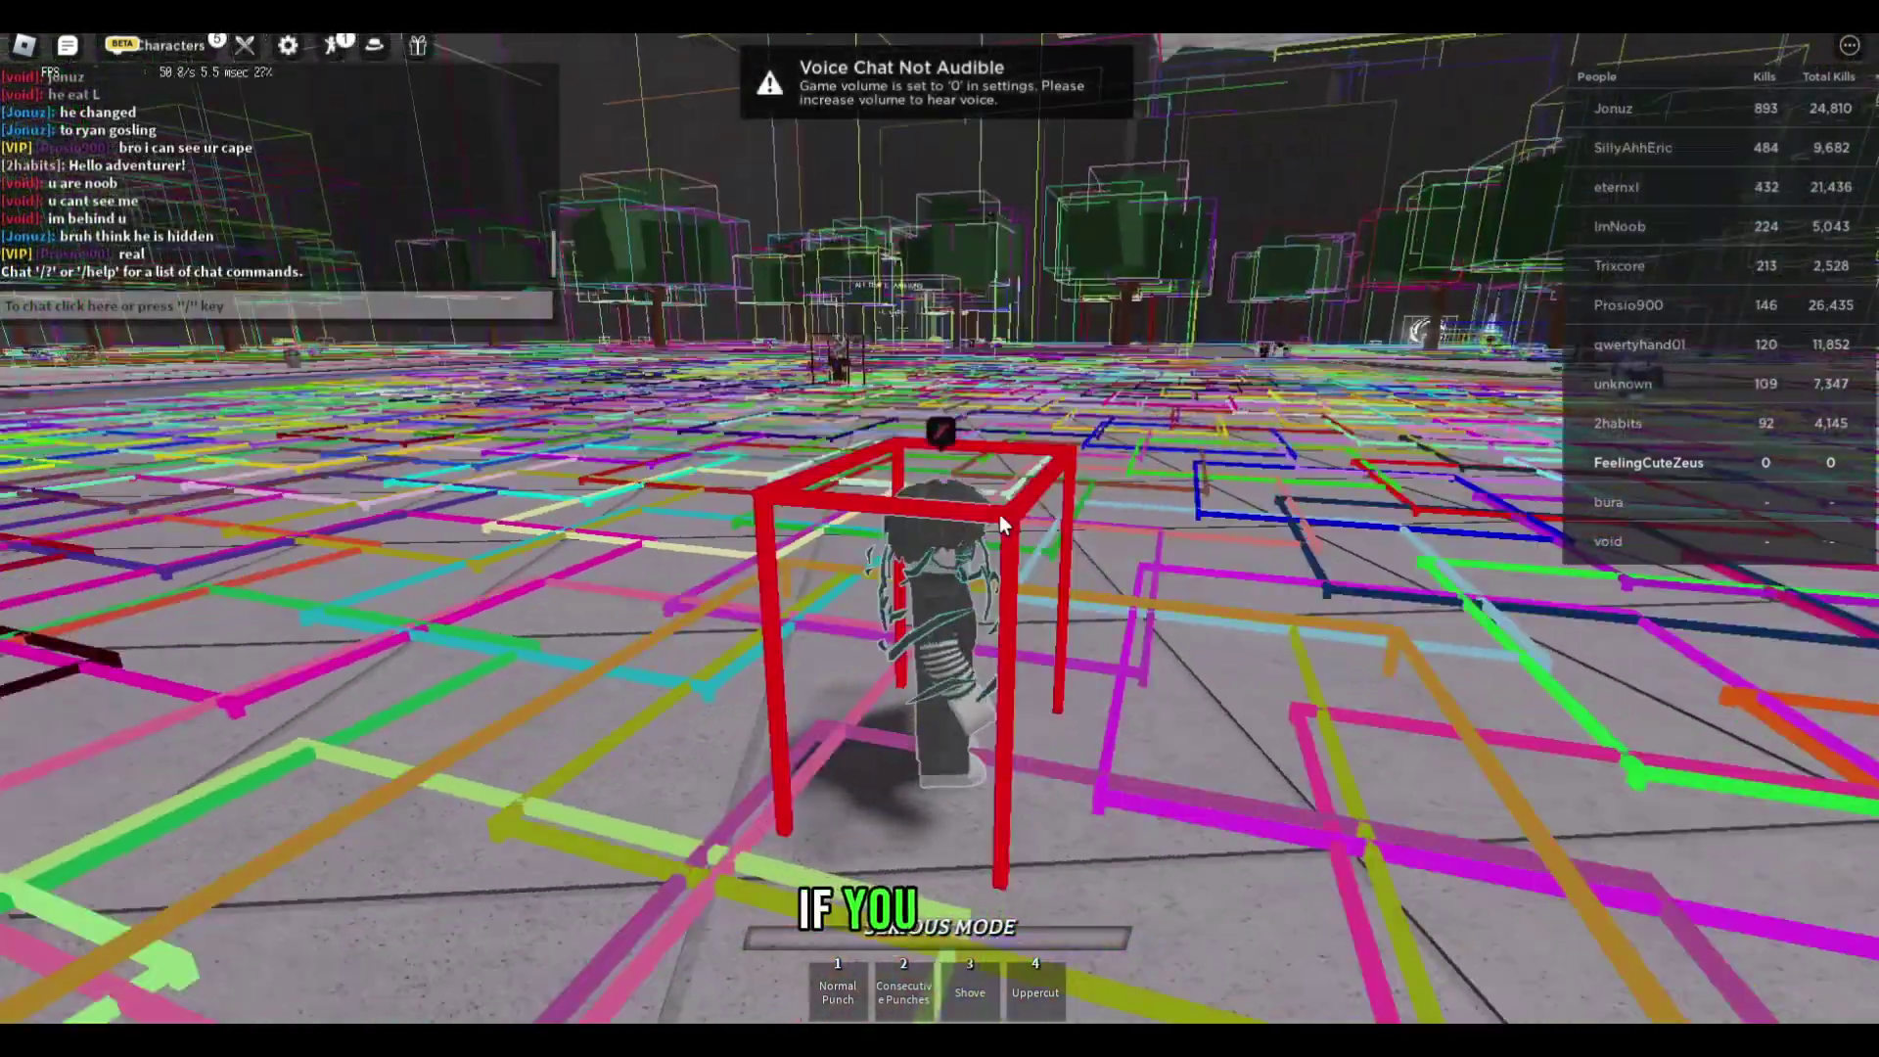
Step: Run across the plaza and streets with the camera pulled back to examine the coloured outlines around objects and players
{"action": "scroll", "coordinate": [1000, 514], "scroll_direction": "down", "scroll_amount": 1}
{"action": "key", "text": "w"}
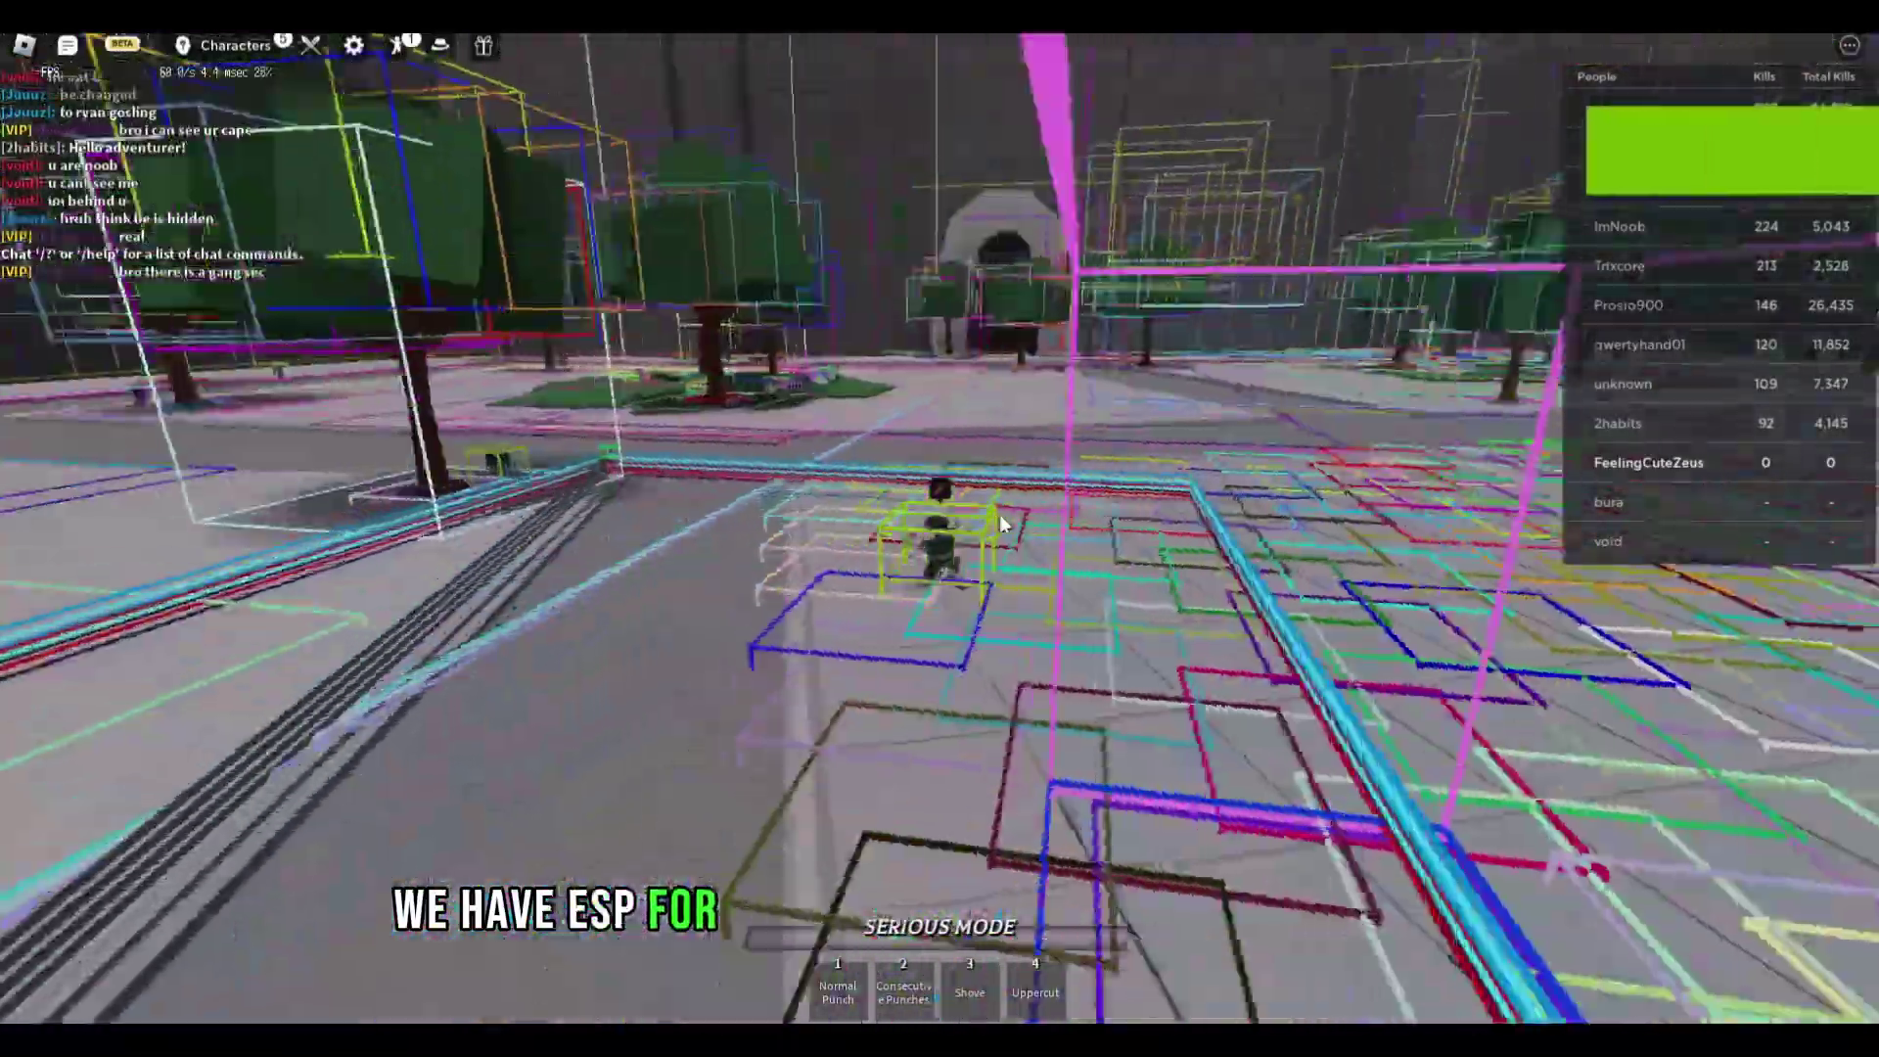
{"action": "key", "text": "w"}
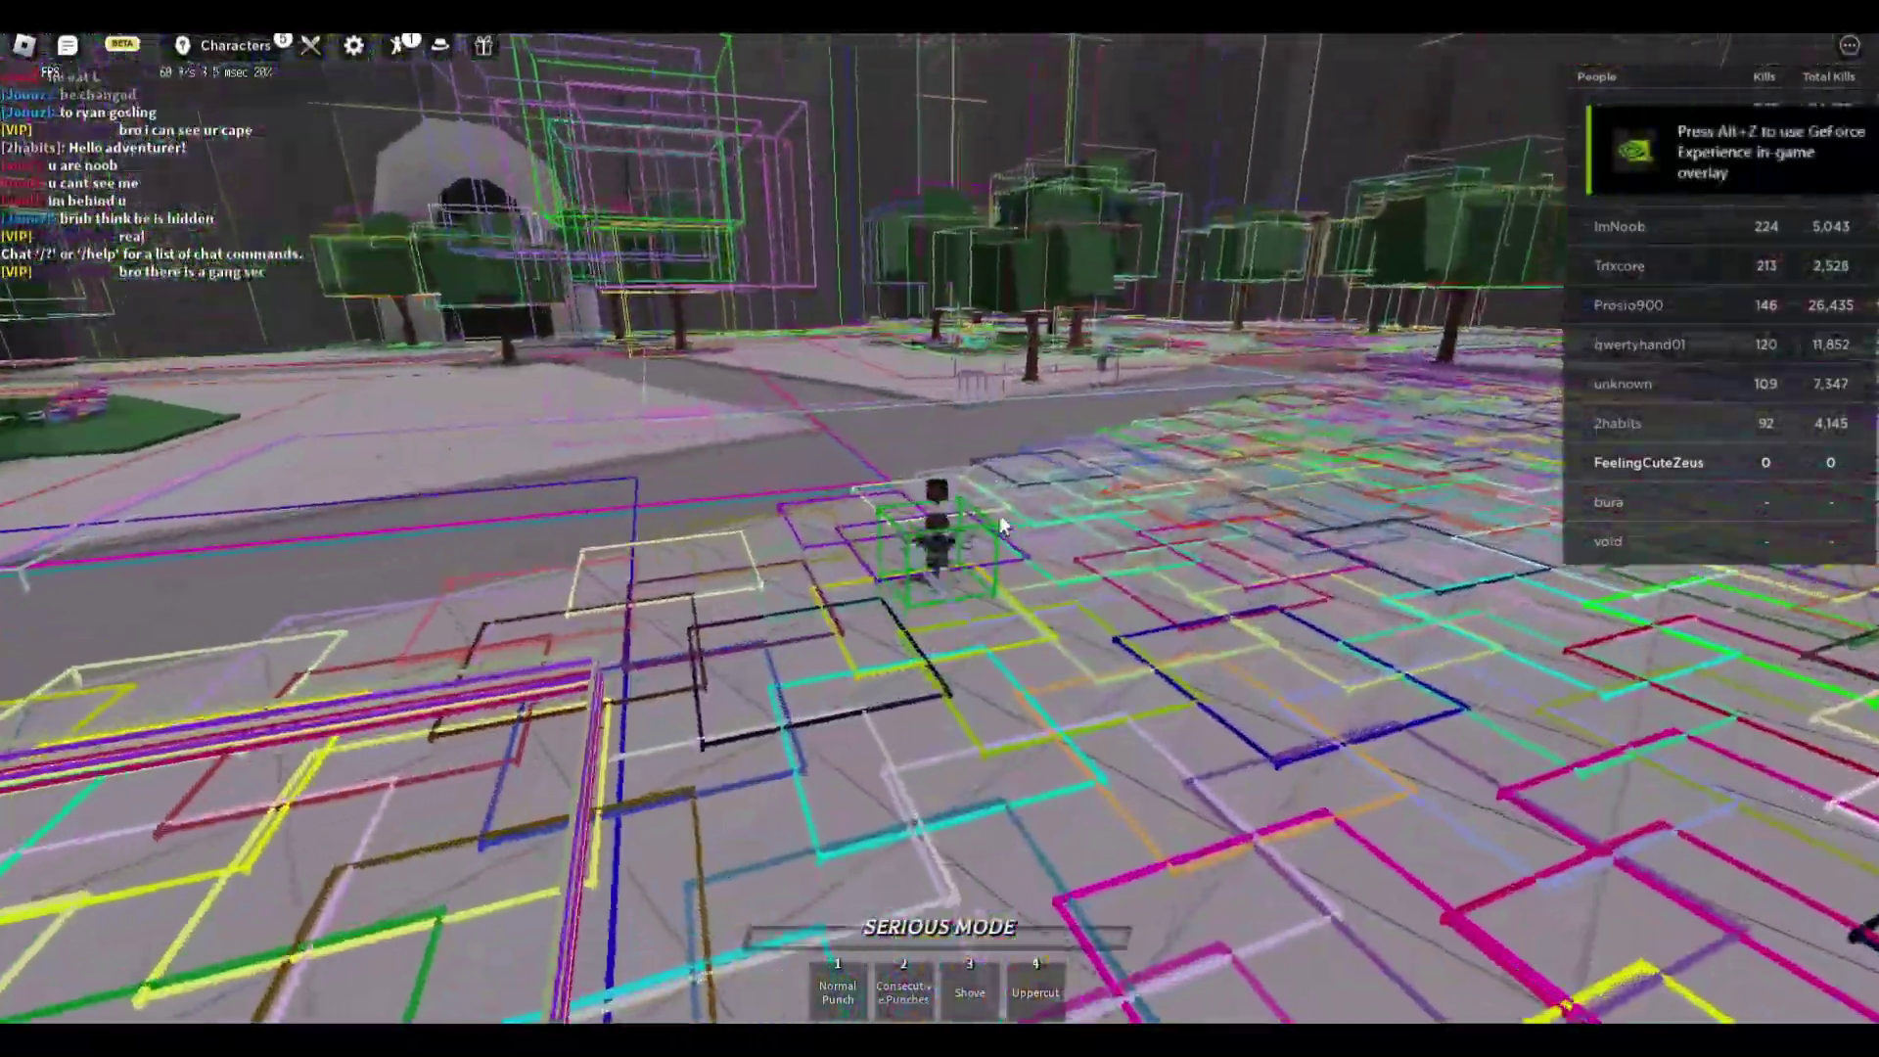
{"action": "key", "text": "w"}
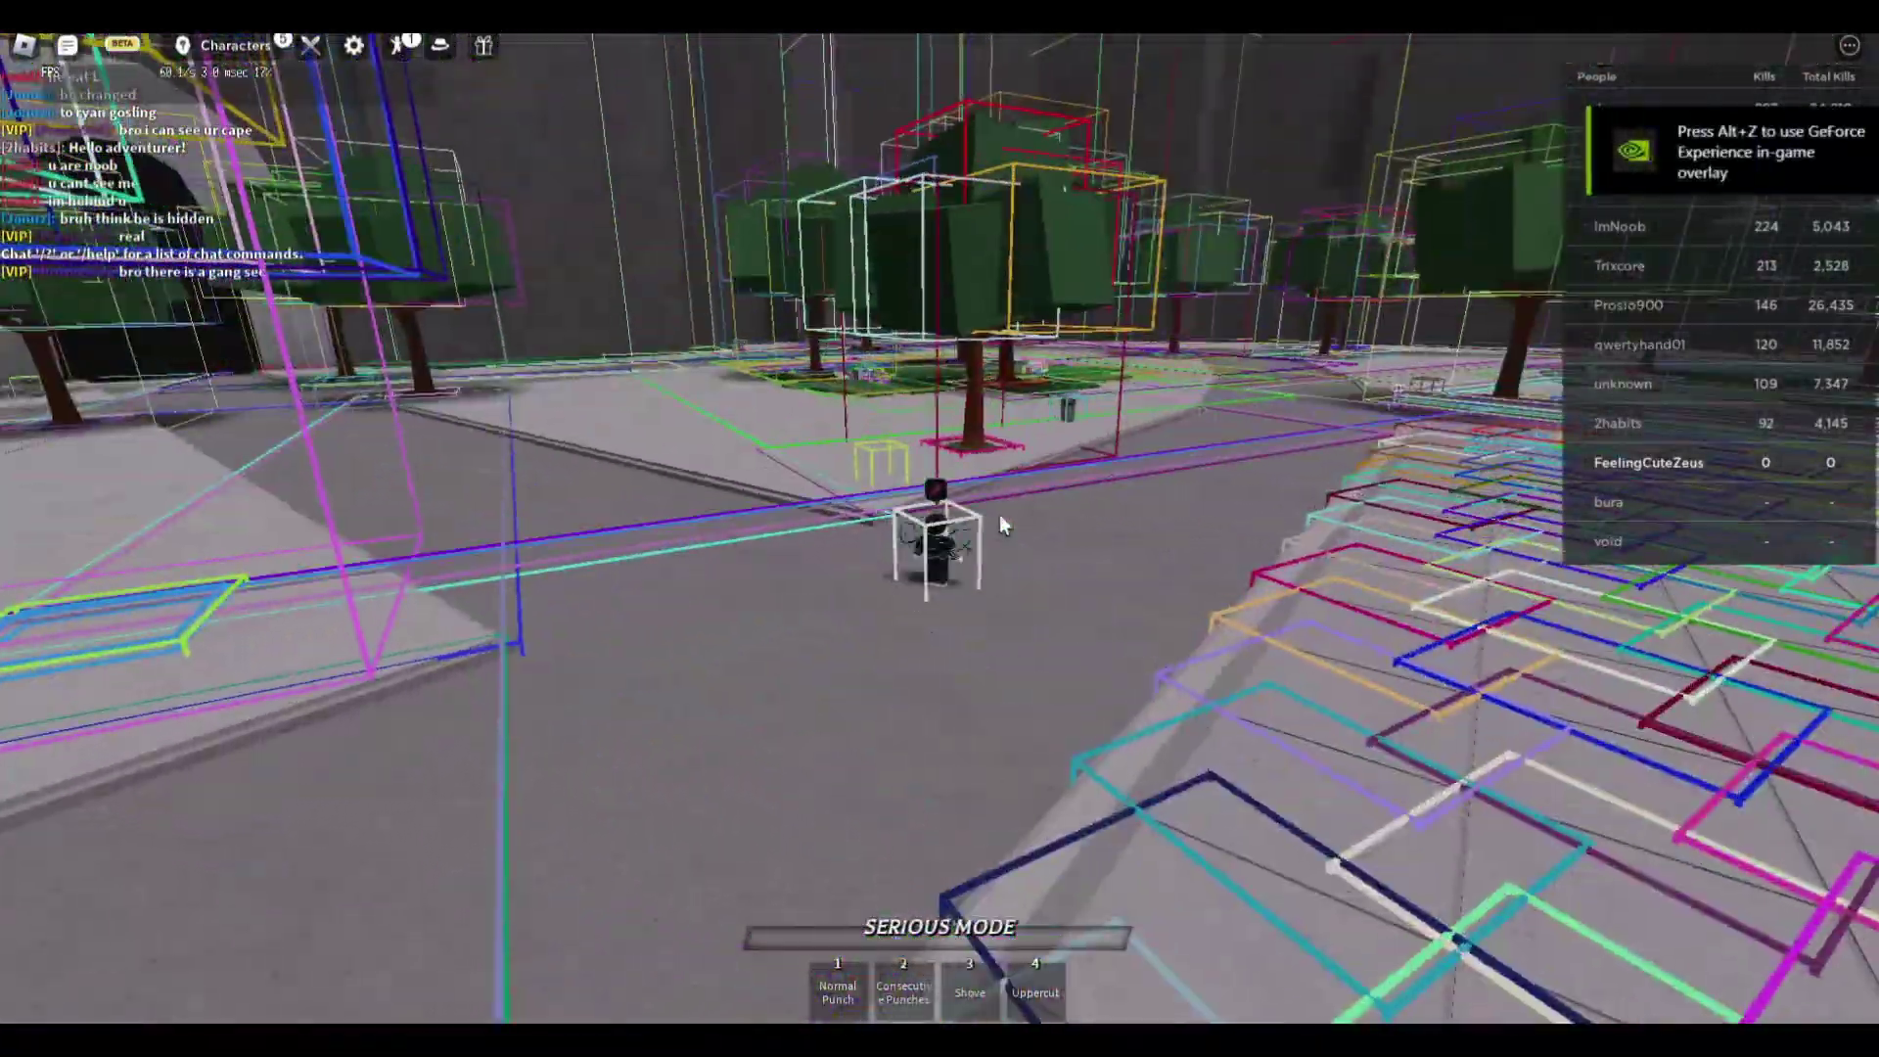
{"action": "key", "text": "w"}
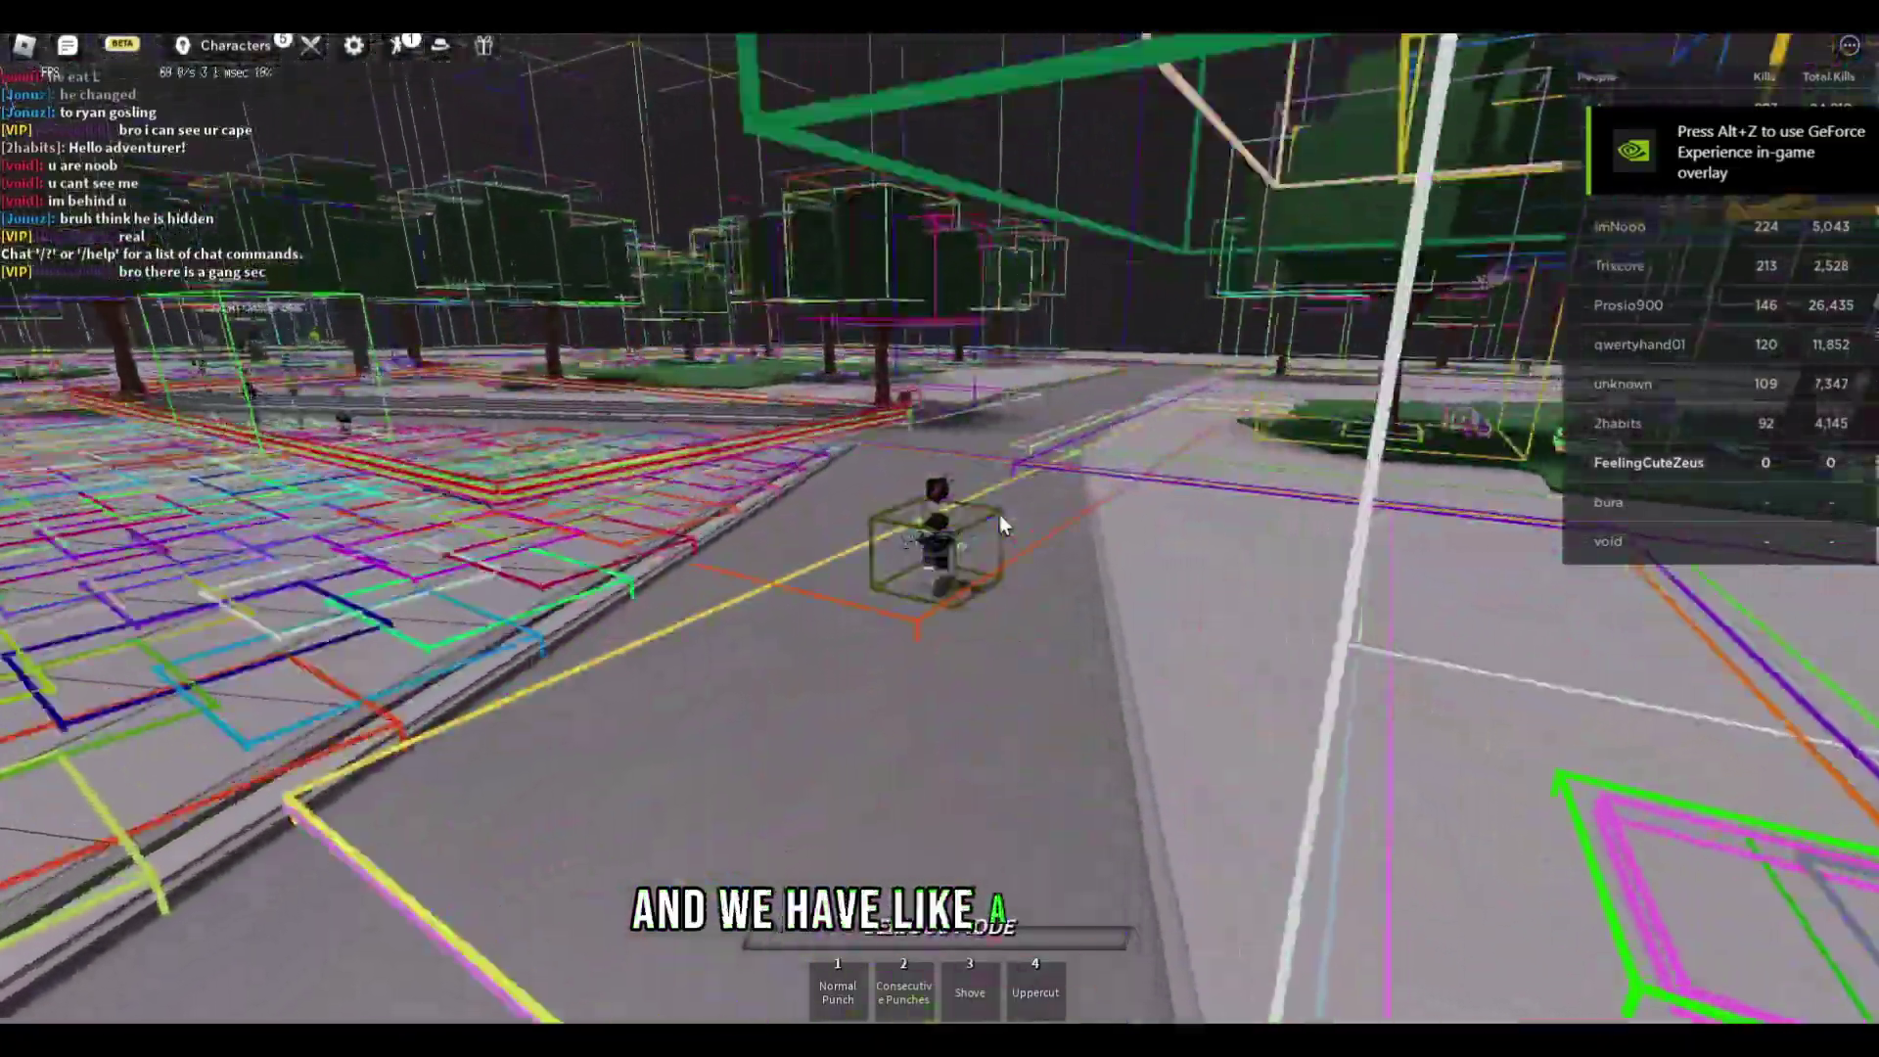
{"action": "key", "text": "w"}
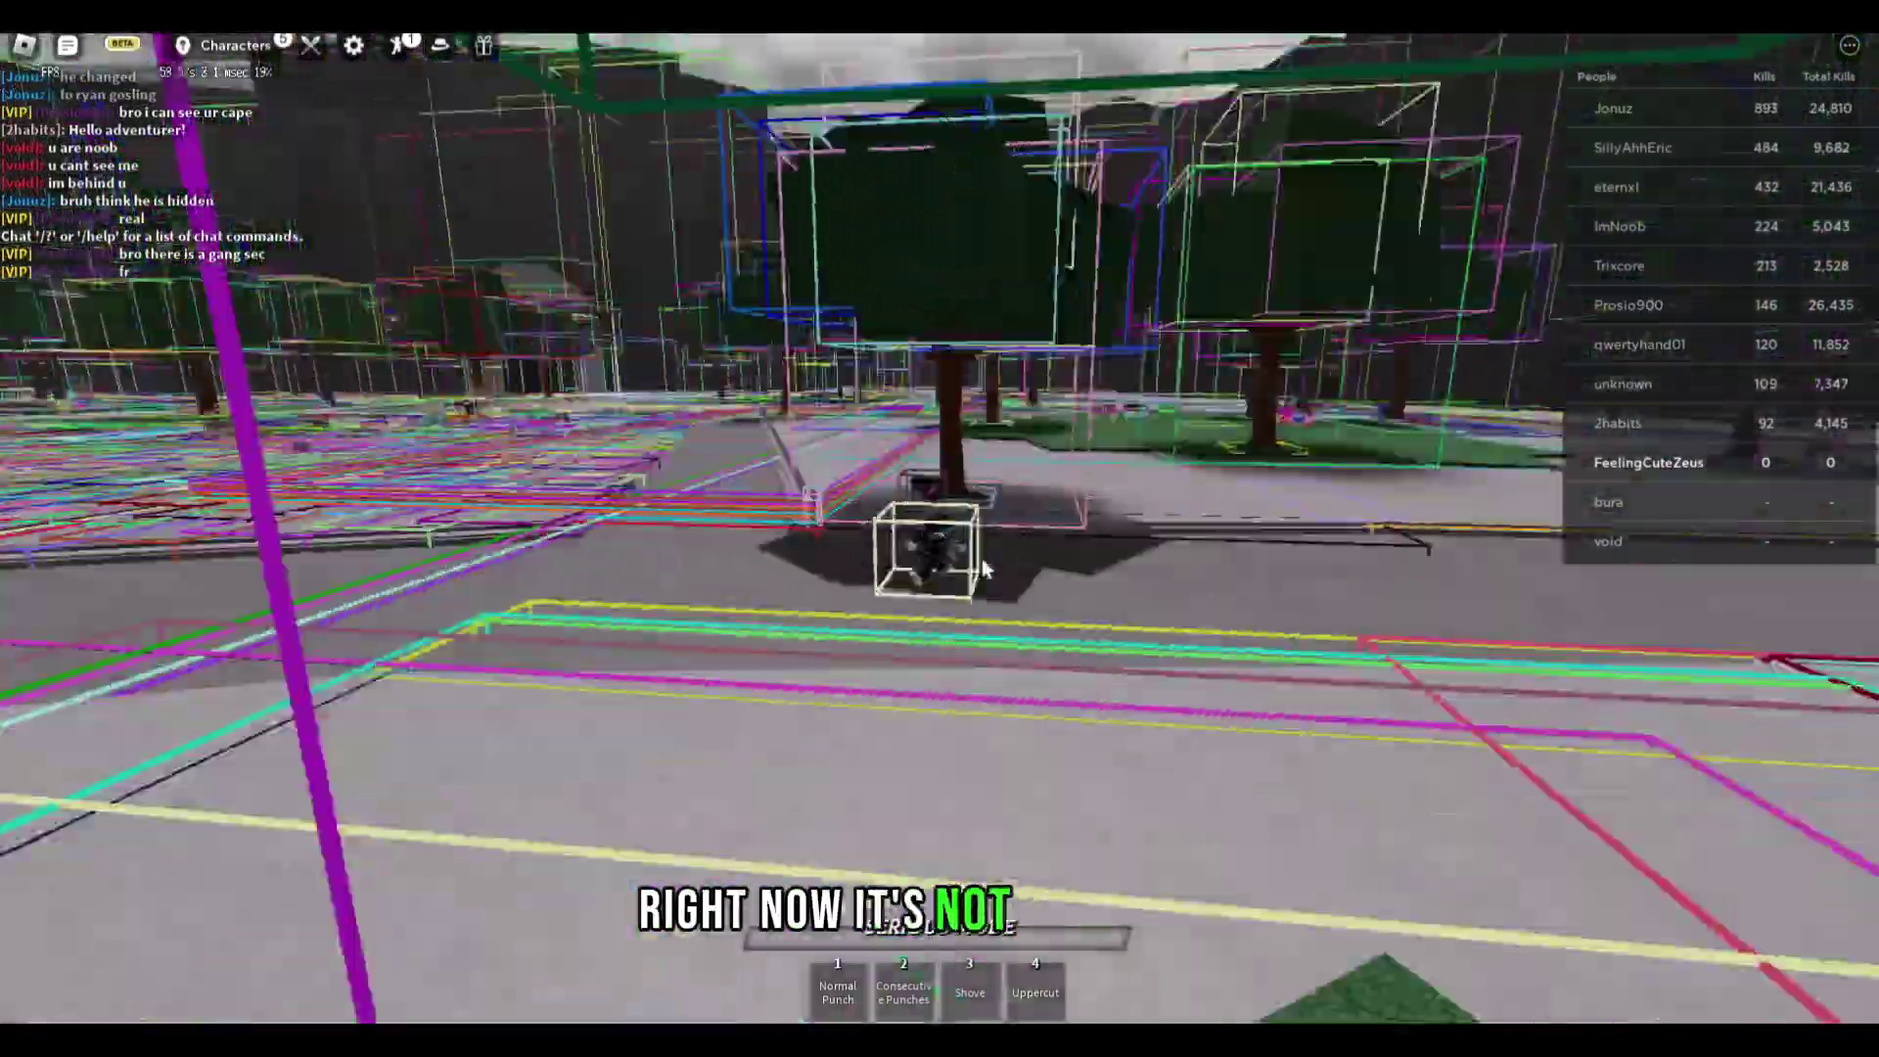
{"action": "key", "text": "w"}
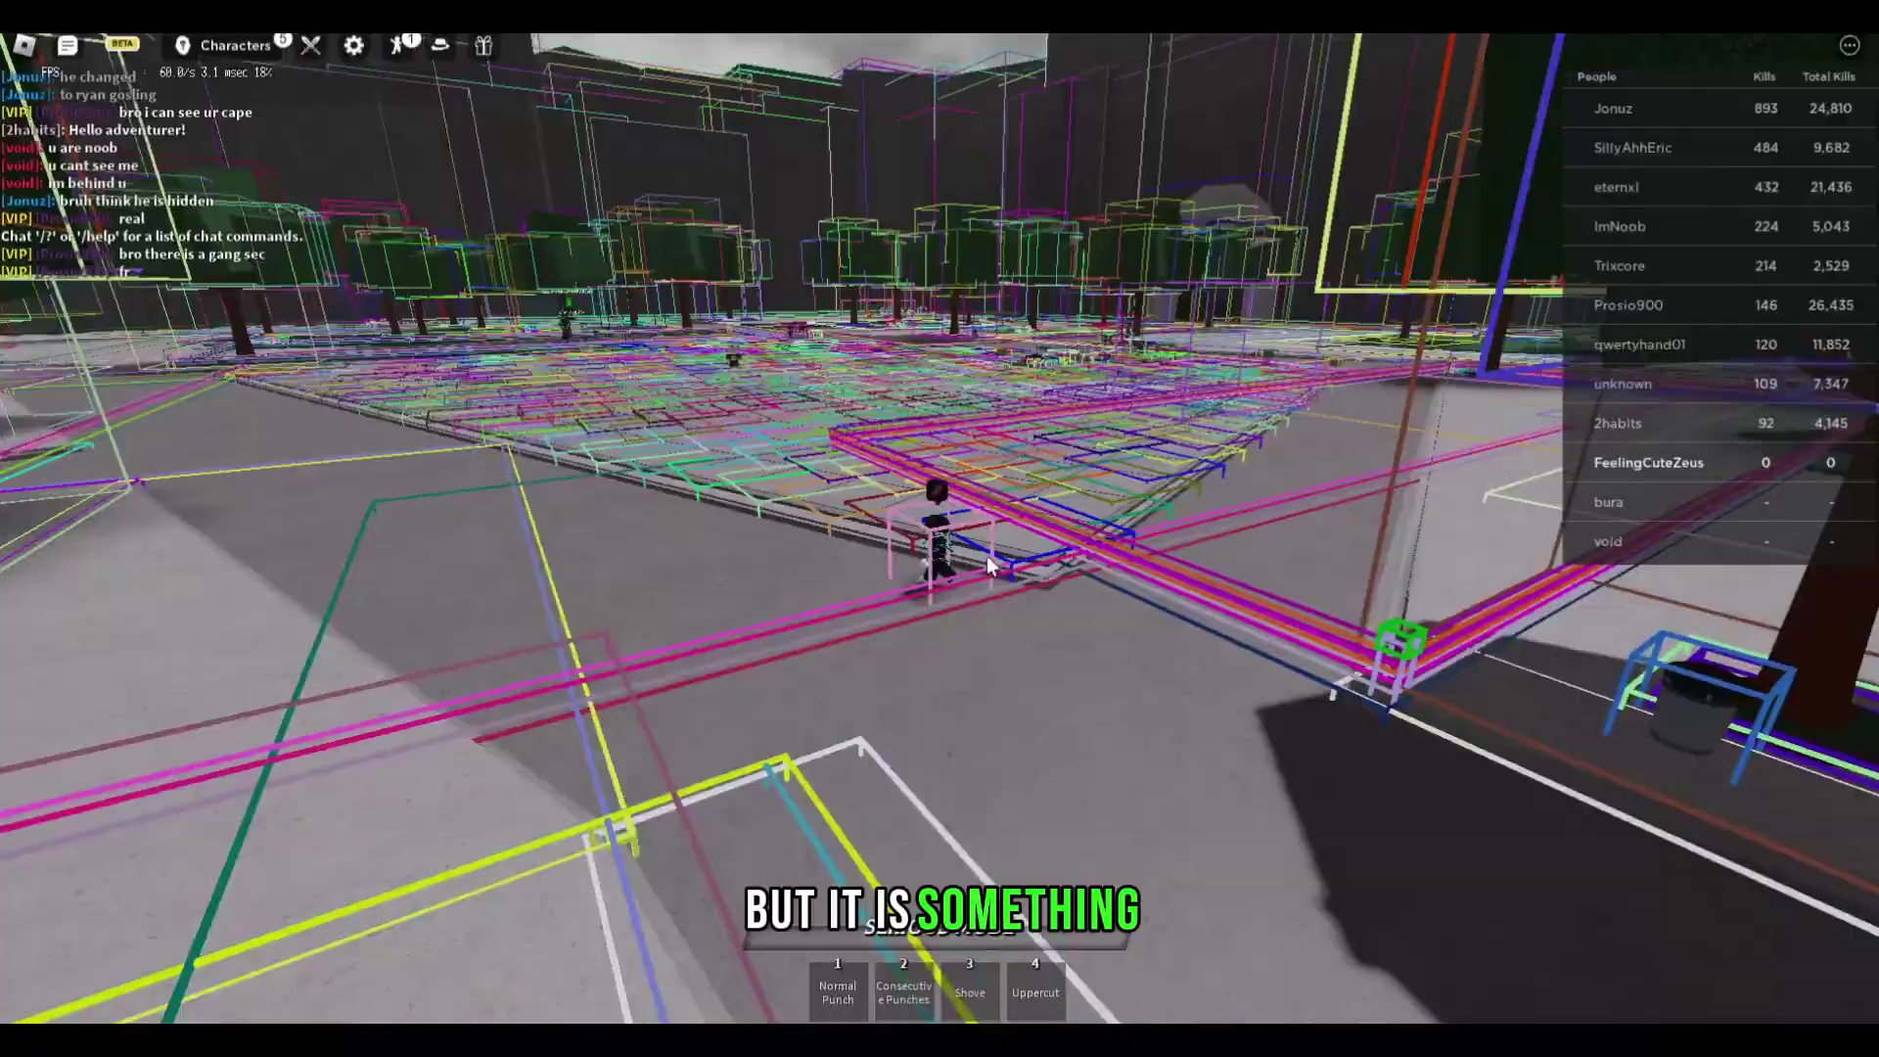
{"action": "key", "text": "w"}
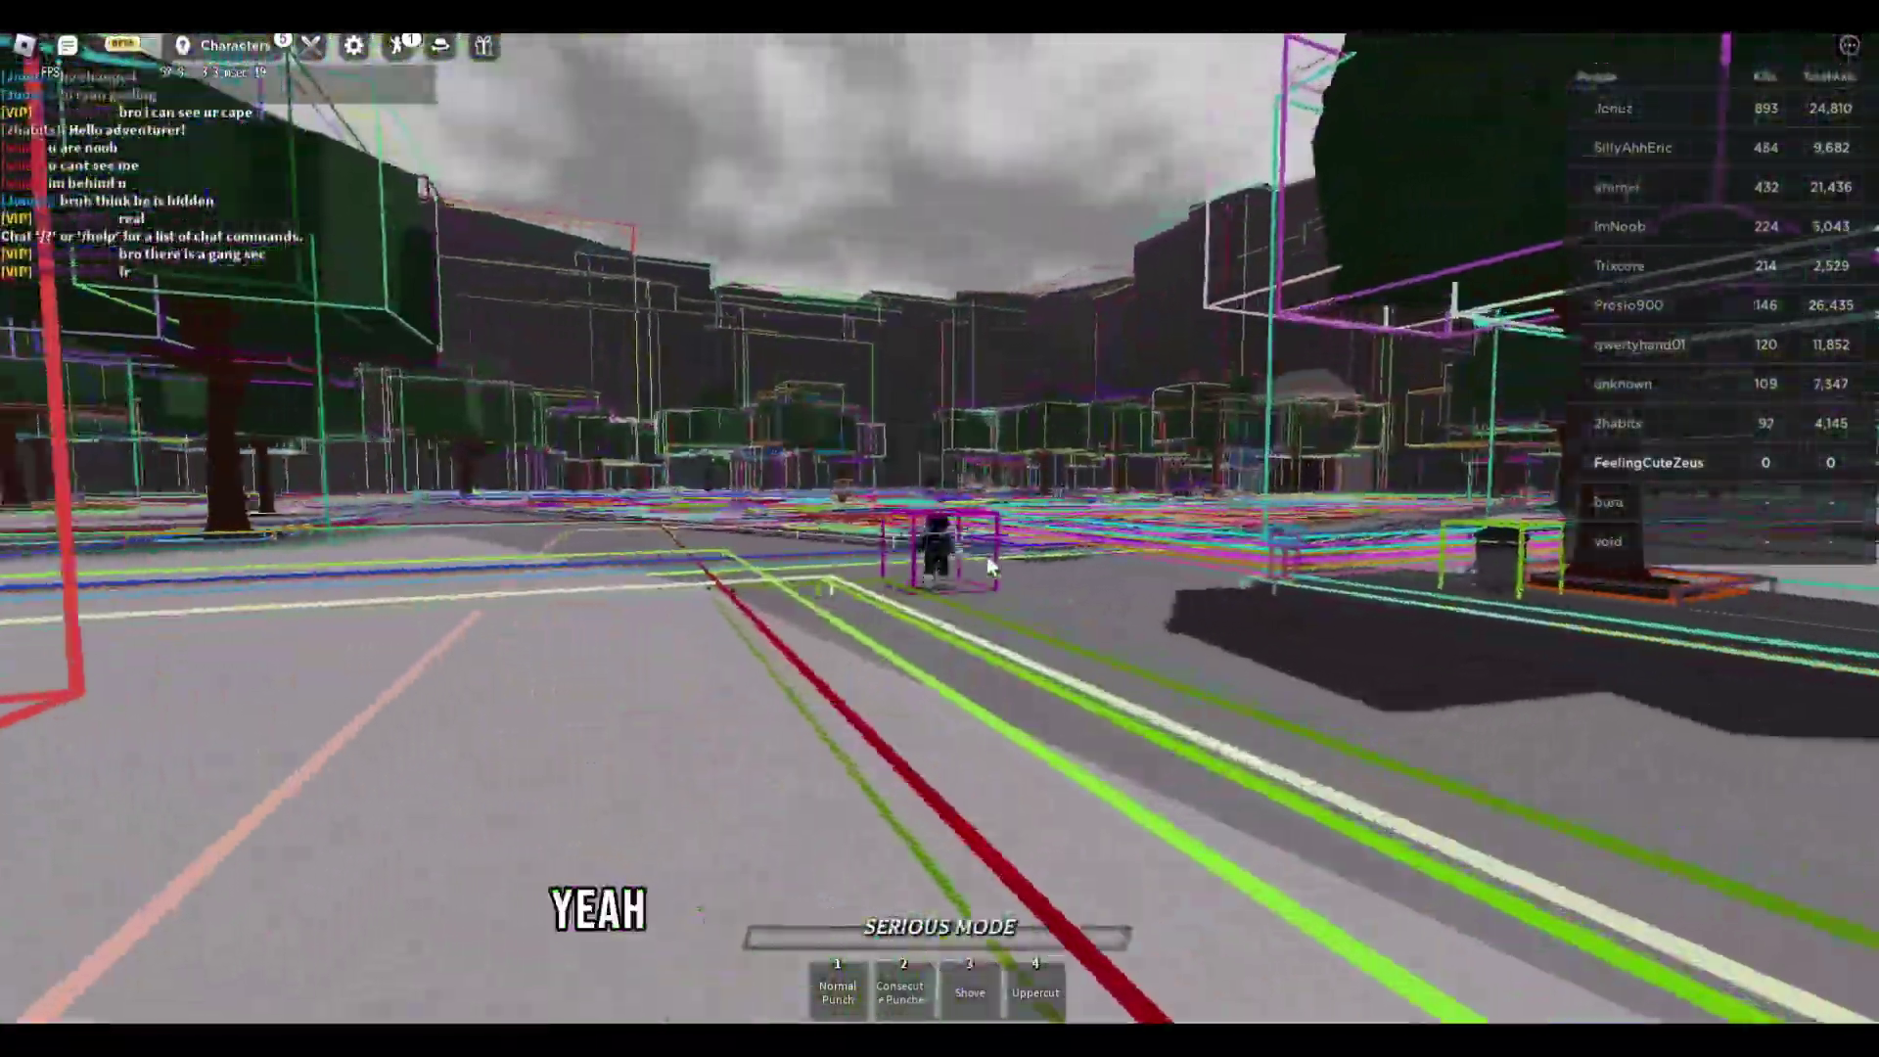
{"action": "key", "text": "1"}
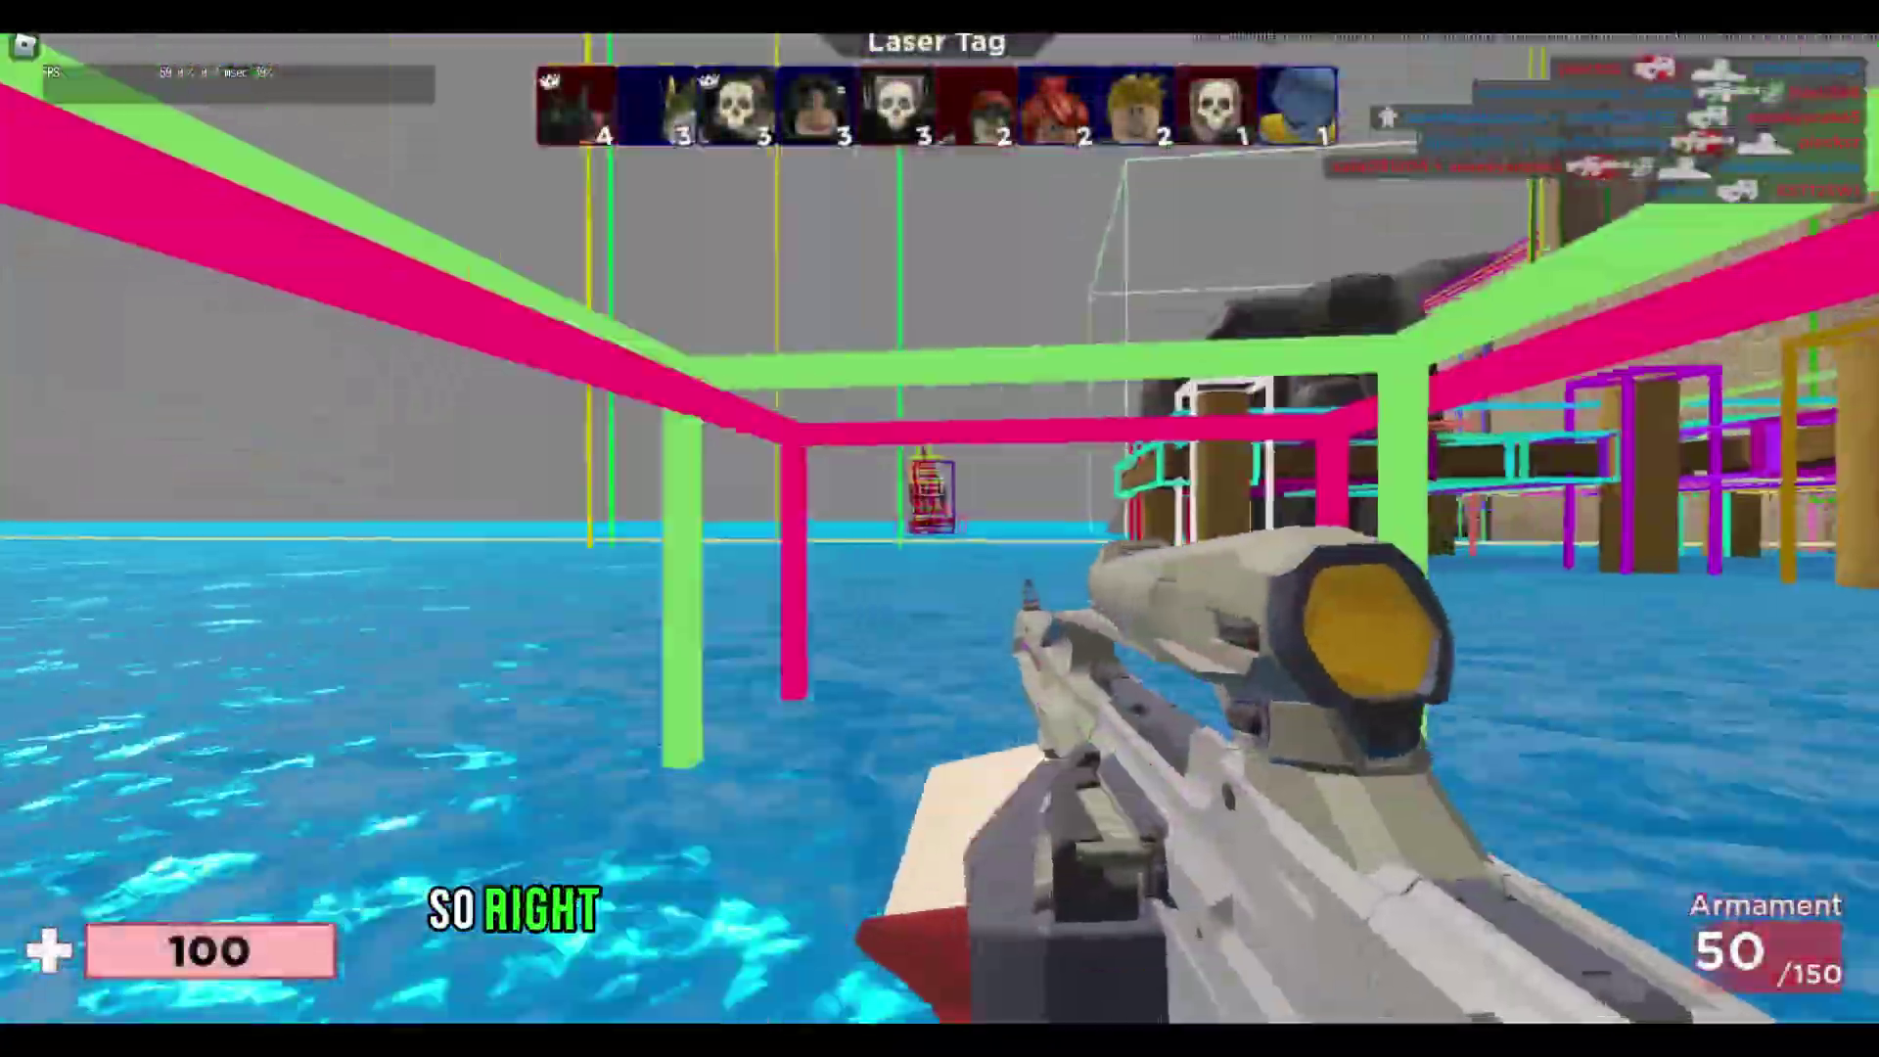
Step: Run through the Arsenal Laser Tag match, firing and reloading the Armament, to test the movement speed and object outlines
{"action": "key", "text": "w"}
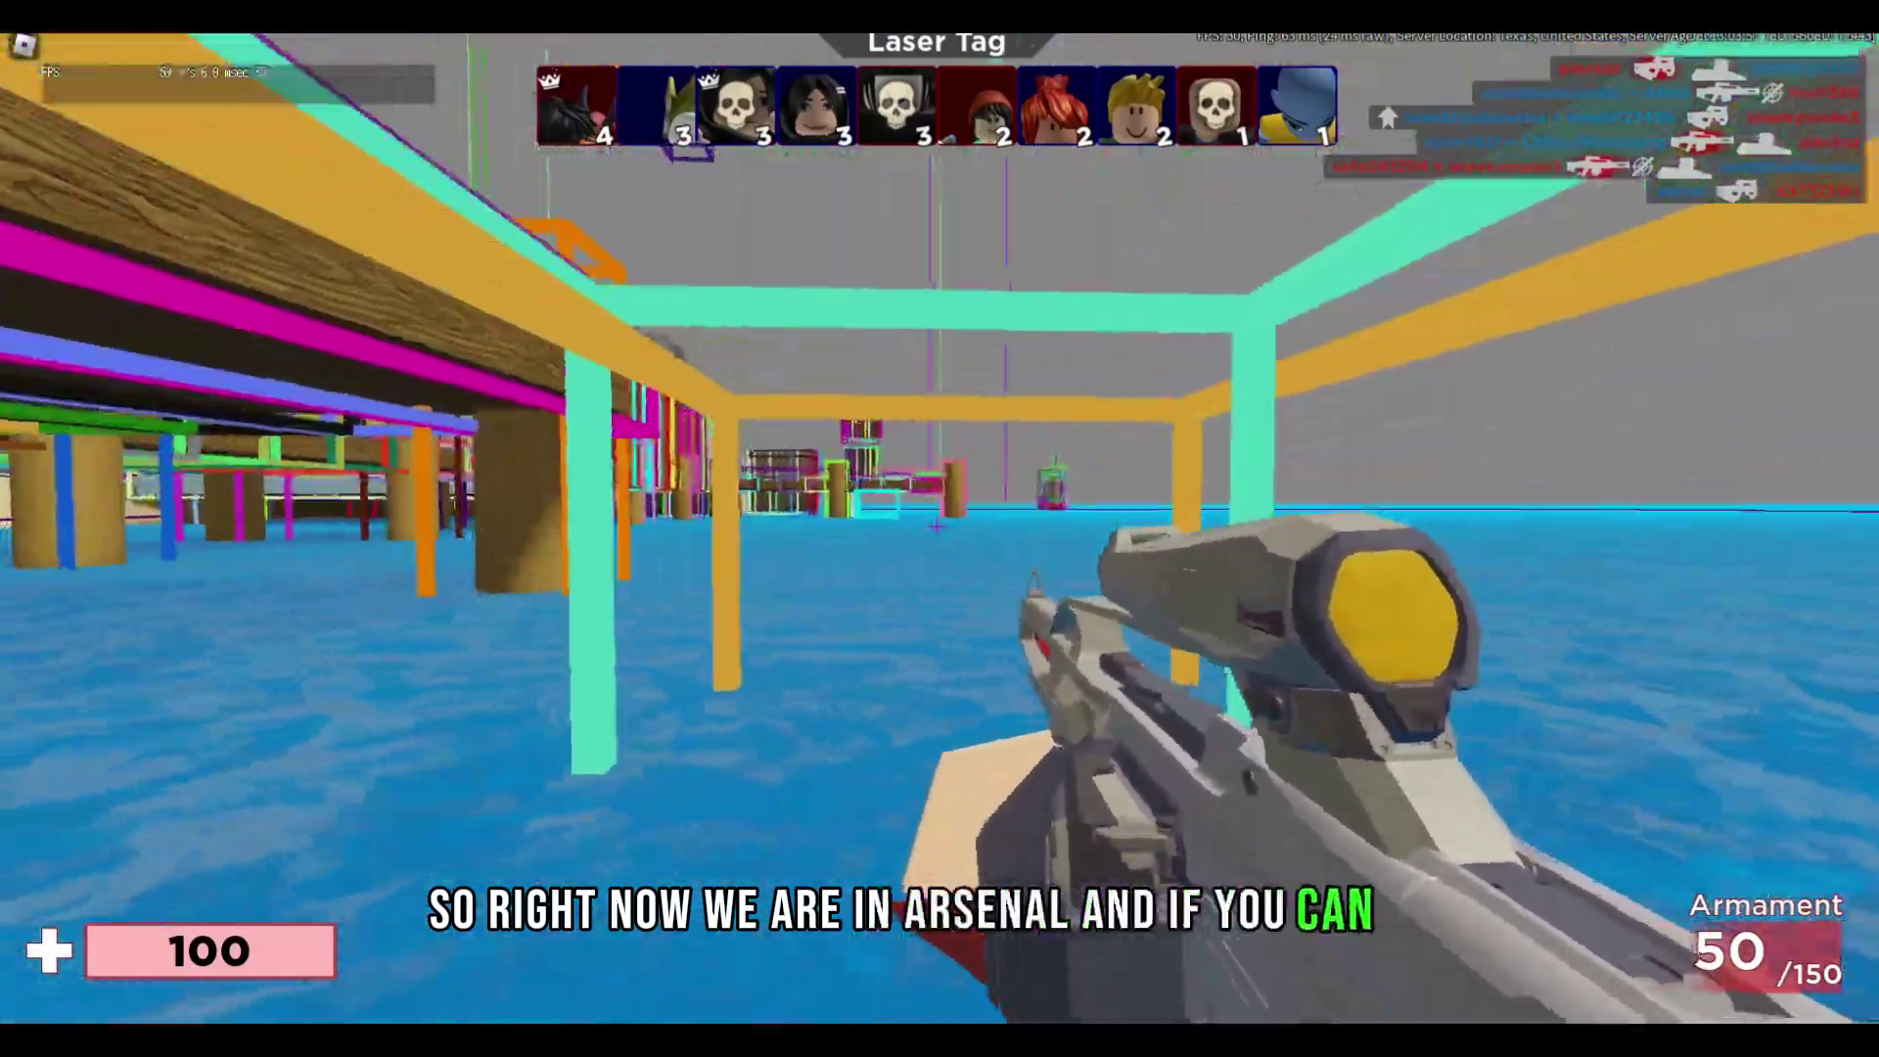
{"action": "key", "text": "w"}
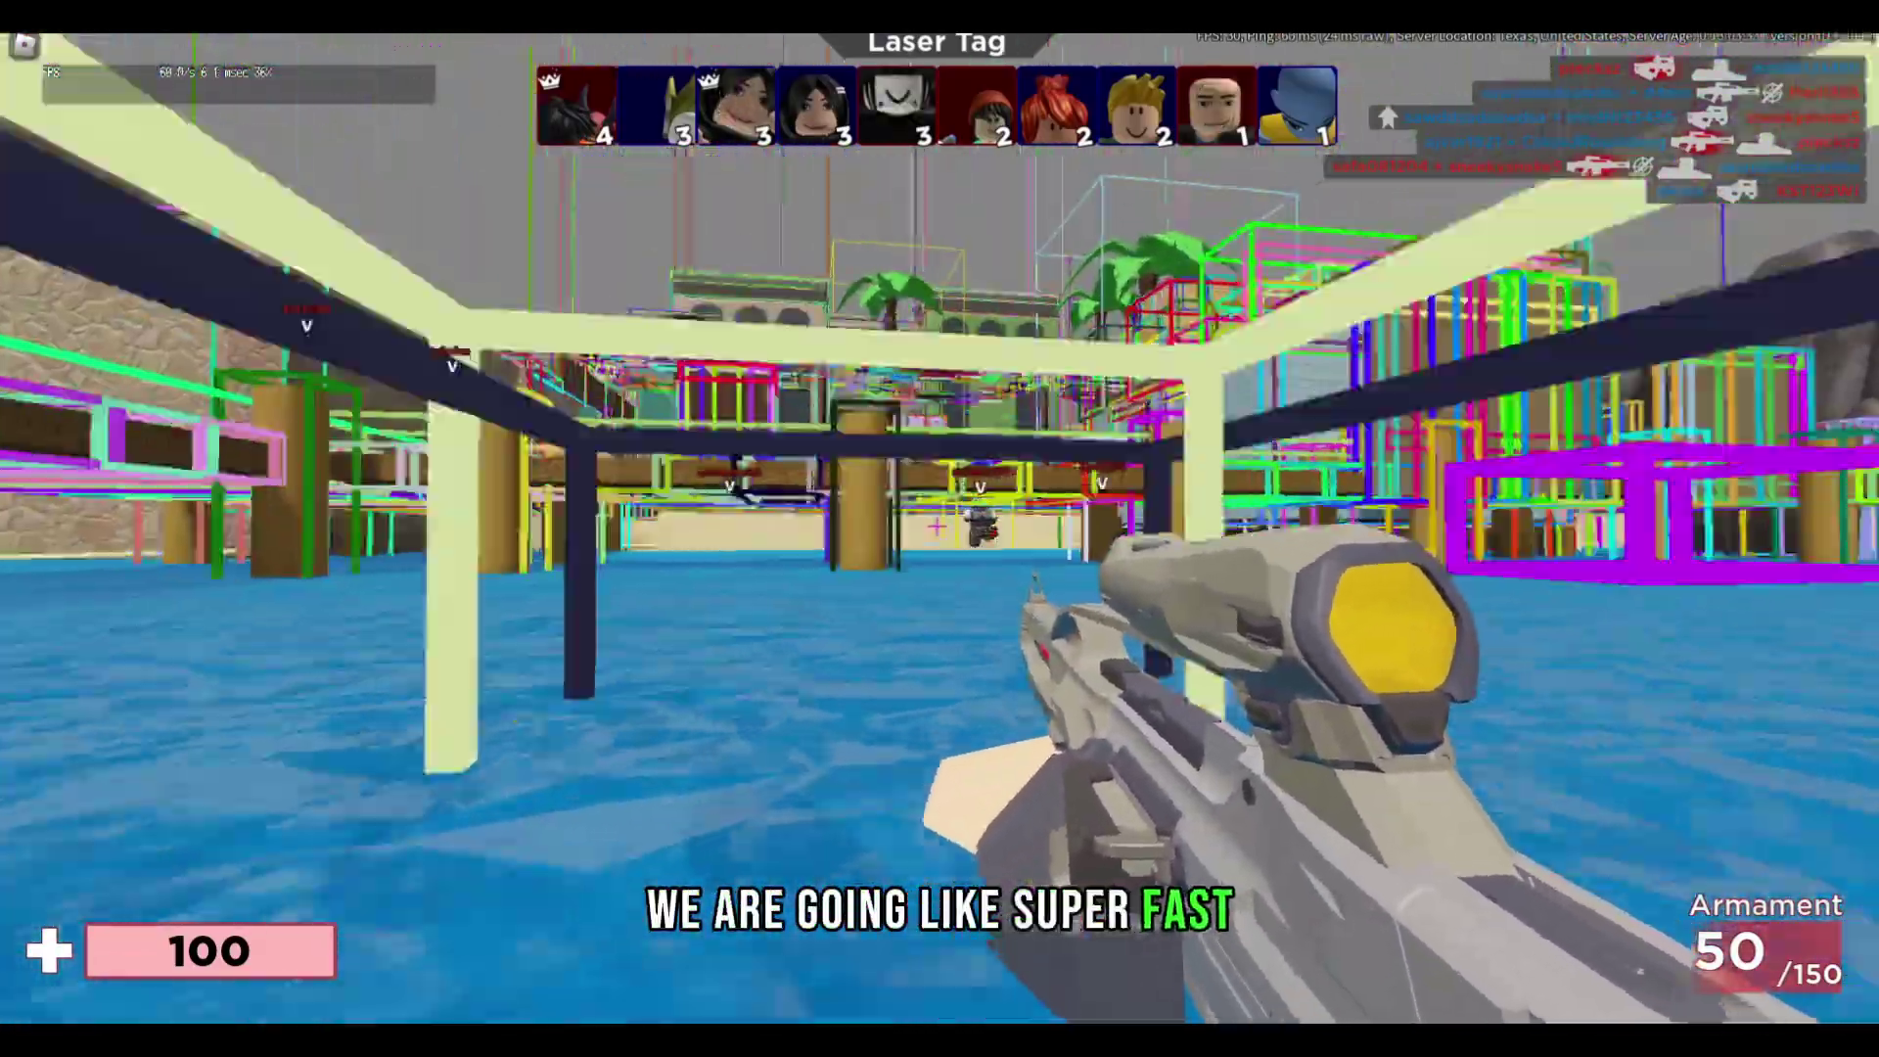
{"action": "key", "text": "w"}
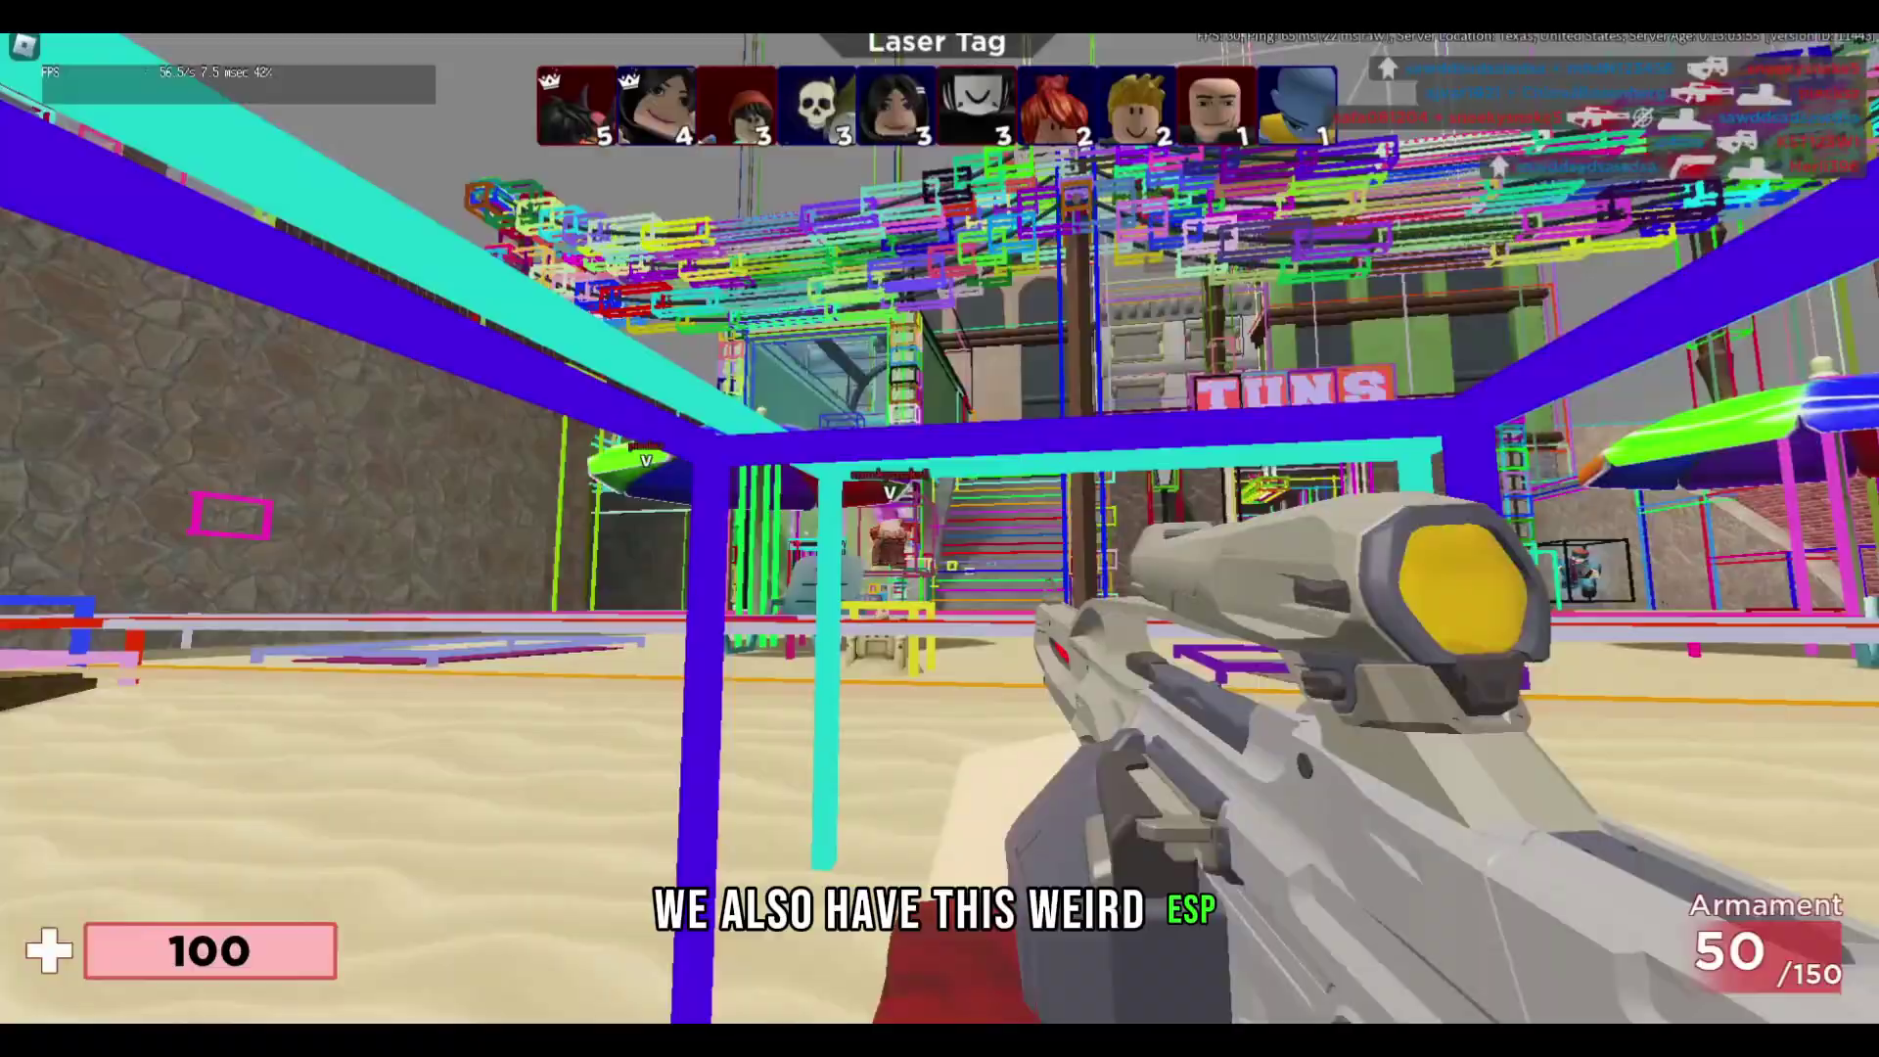
{"action": "left_click", "coordinate": [939, 528]}
{"action": "key", "text": "w"}
{"action": "left_click", "coordinate": [940, 528]}
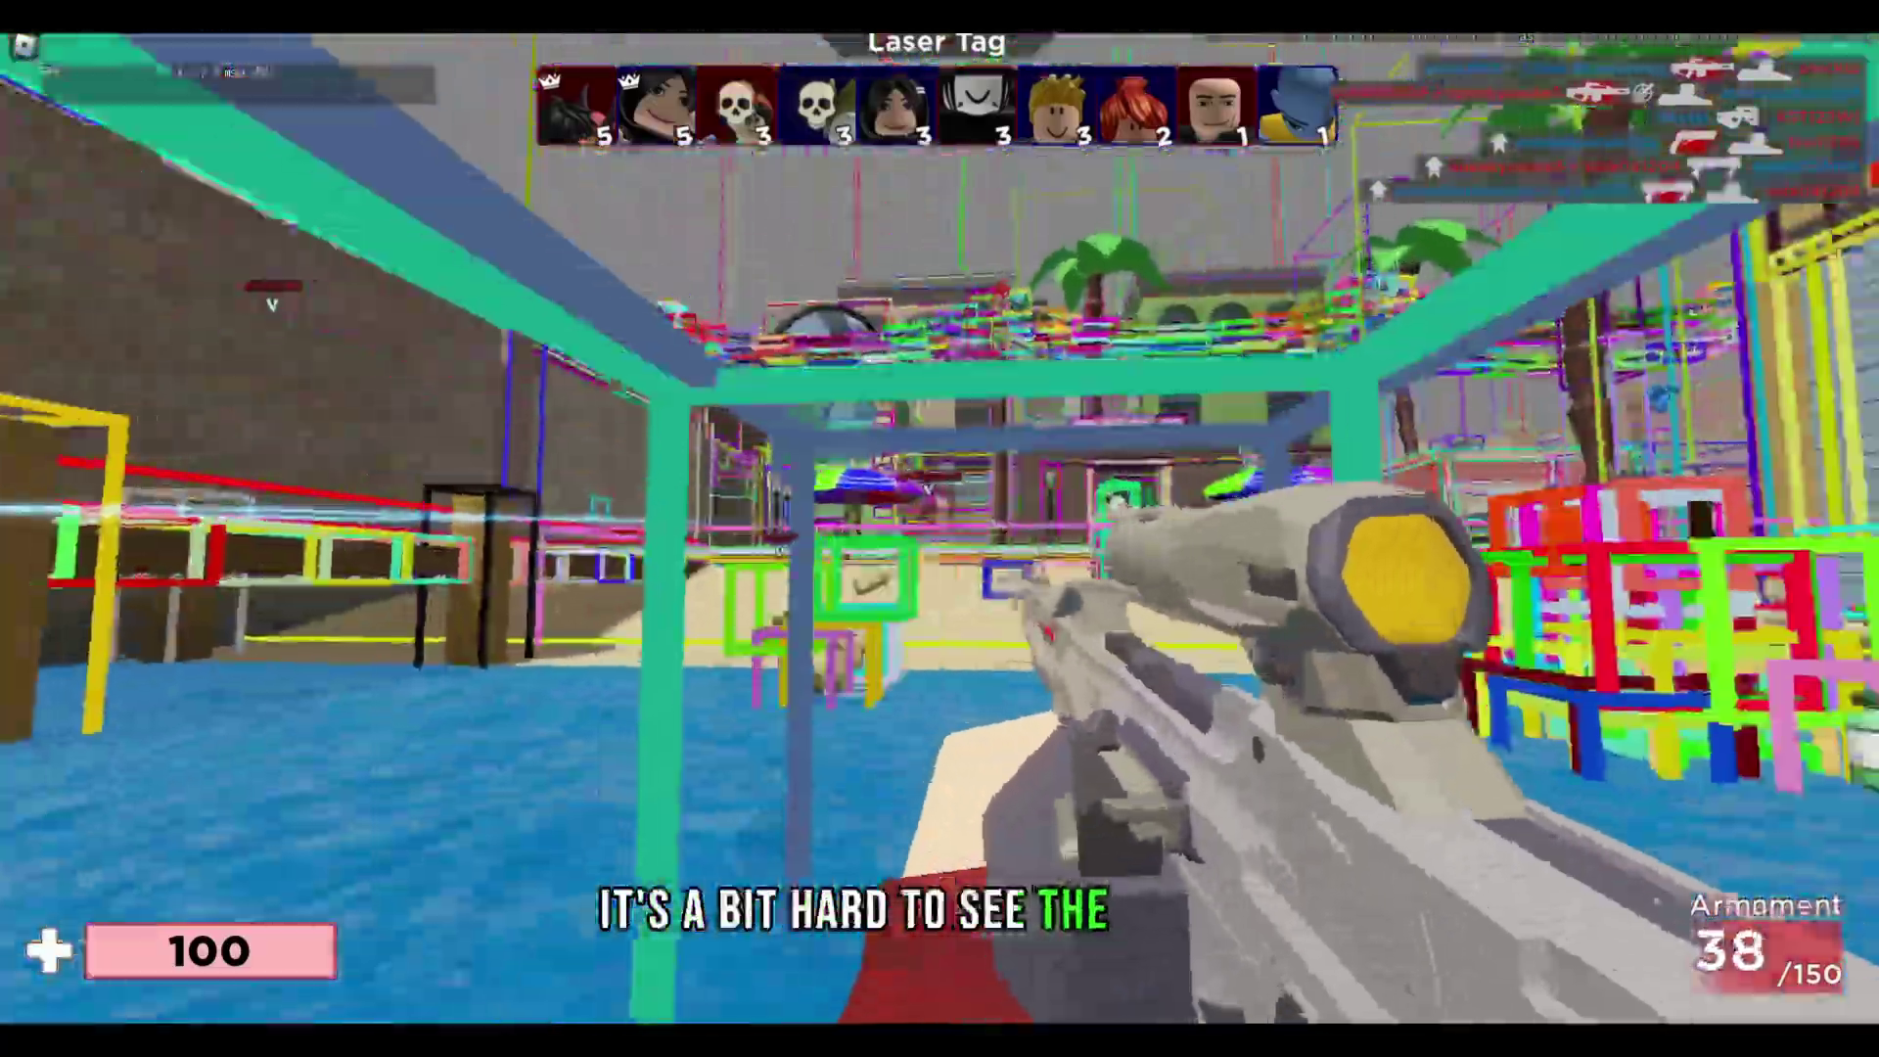
{"action": "key", "text": "w"}
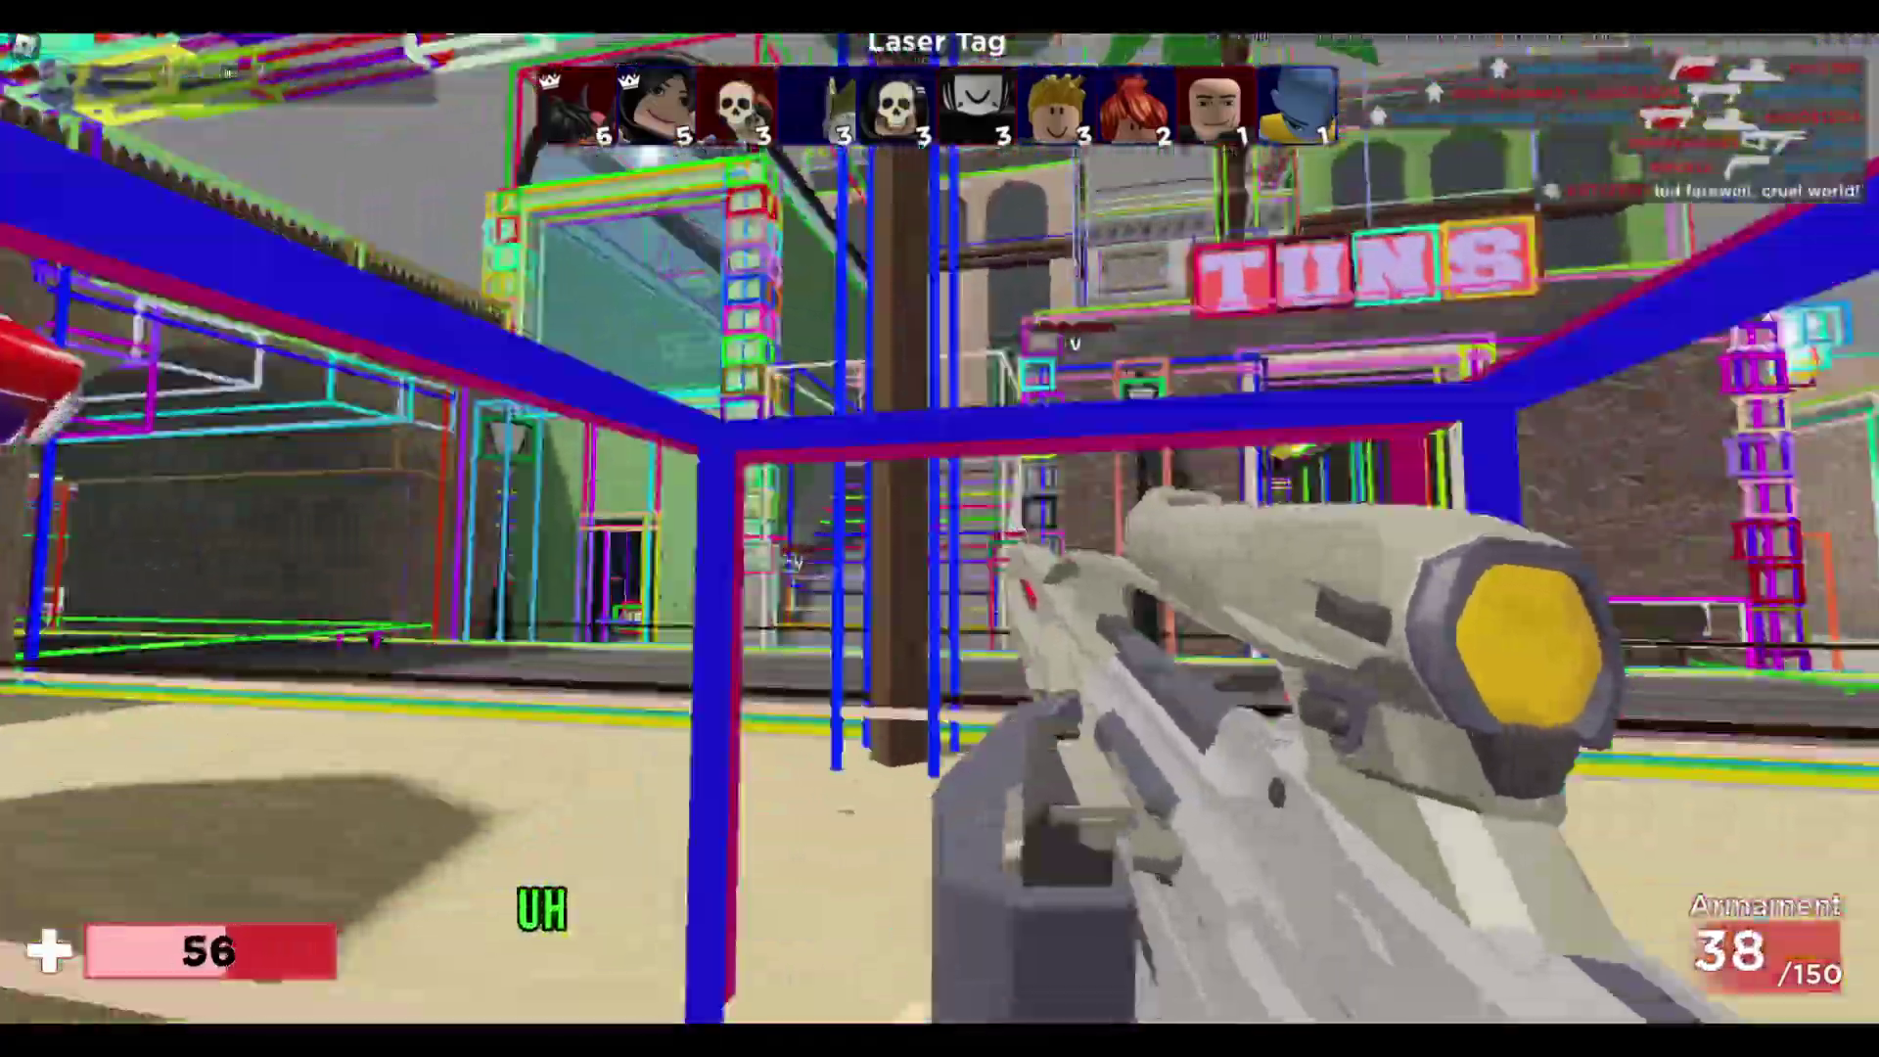
{"action": "key", "text": "w"}
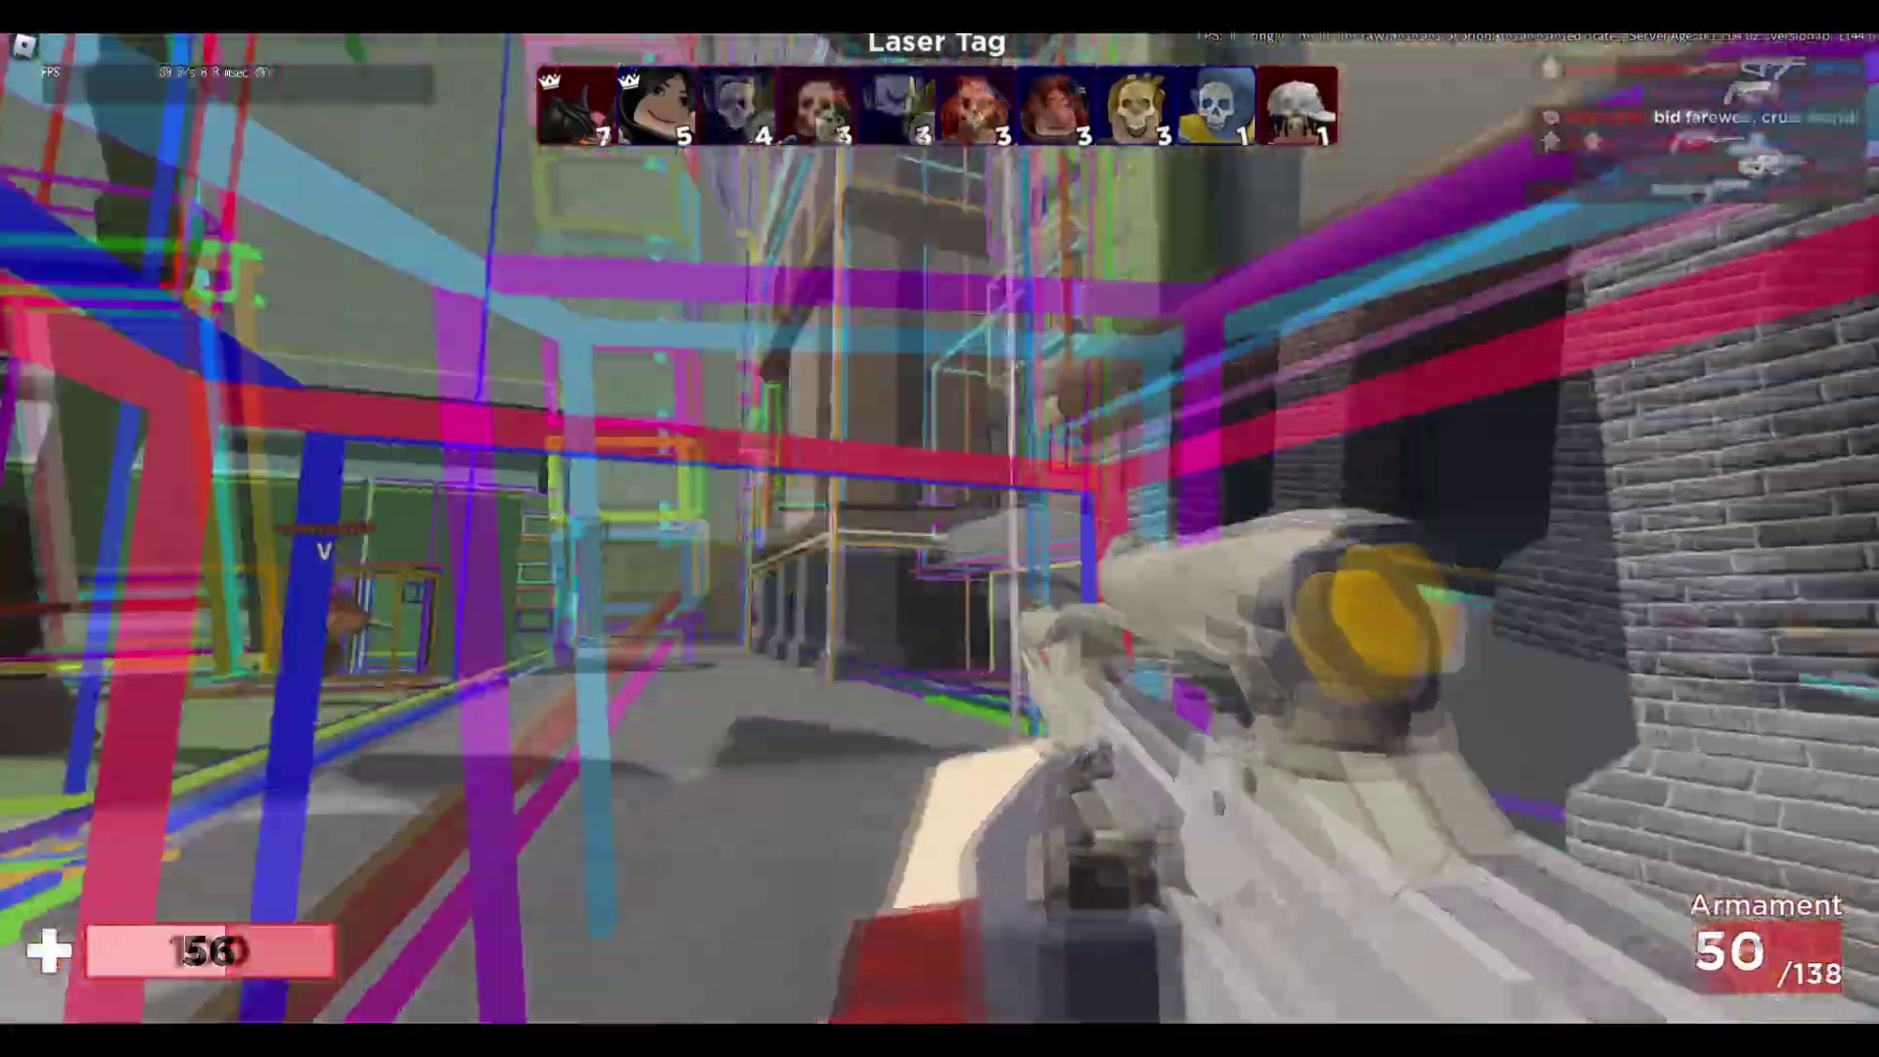
{"action": "left_click", "coordinate": [937, 527]}
{"action": "key", "text": "r"}
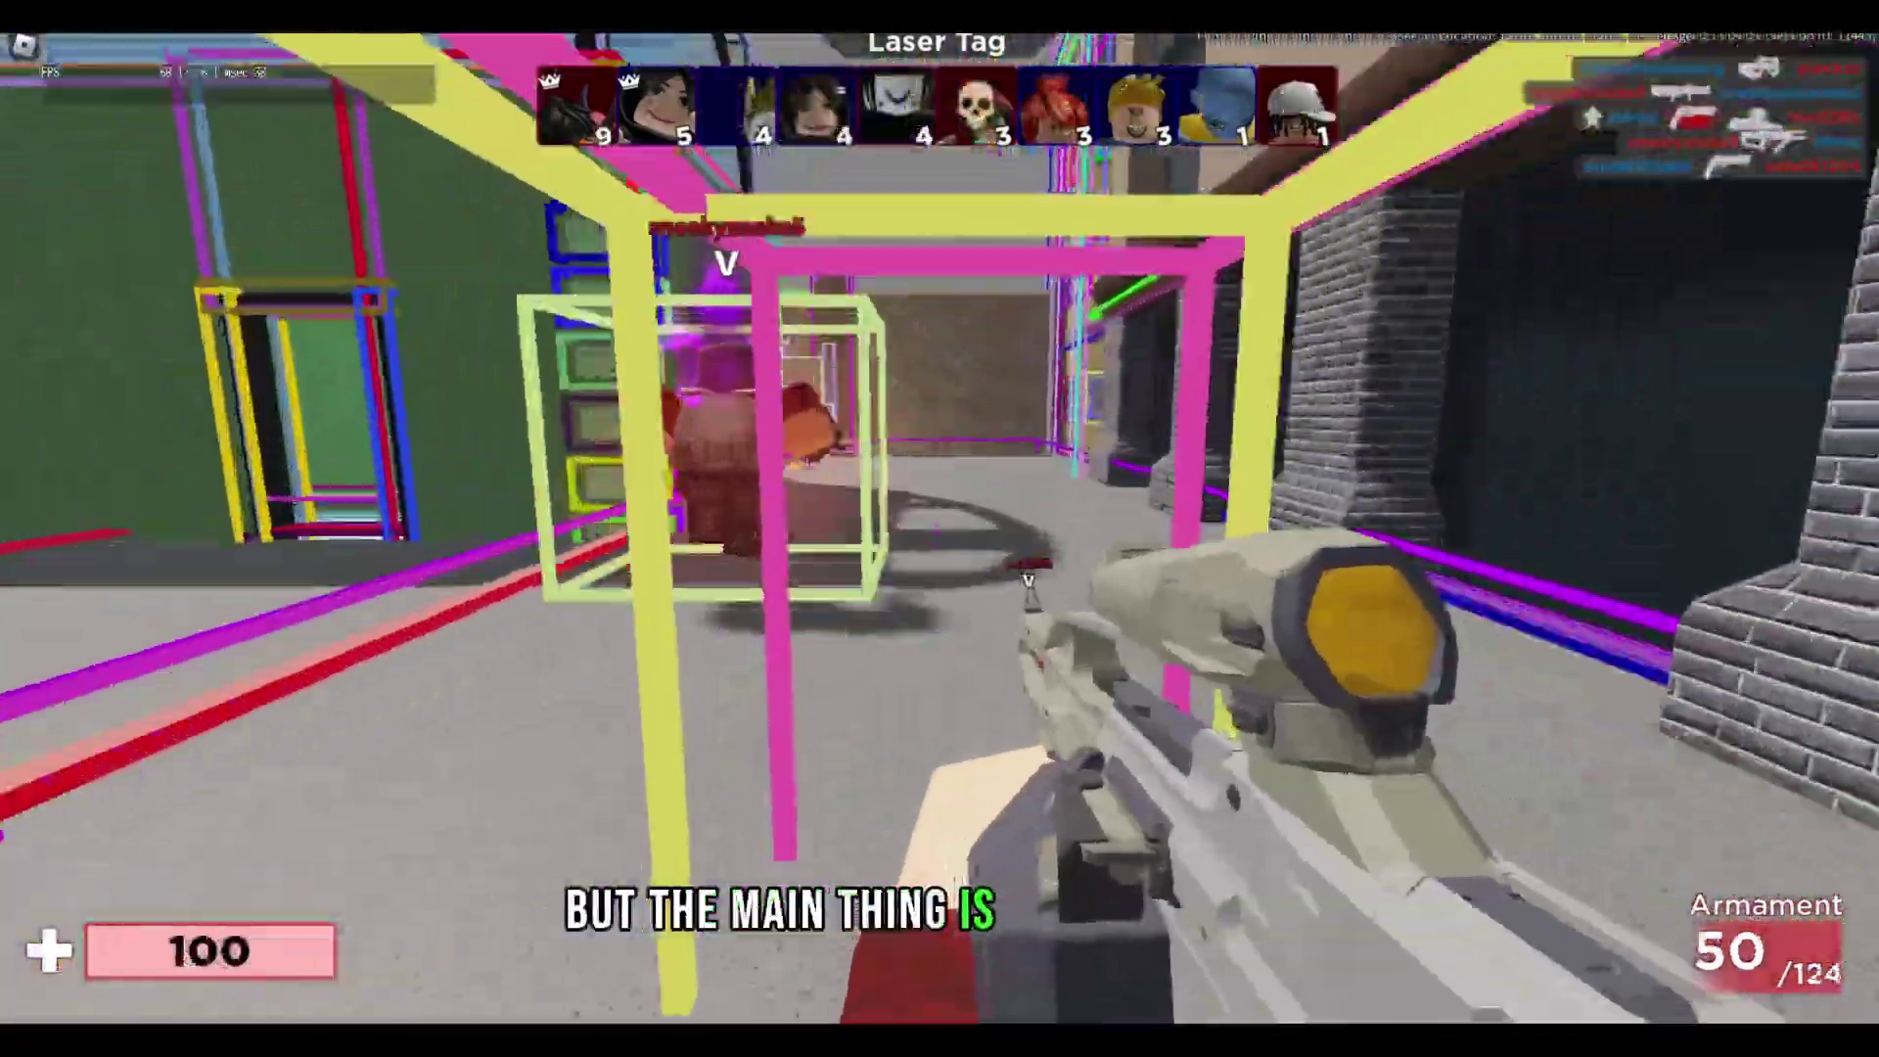
{"action": "key", "text": "w"}
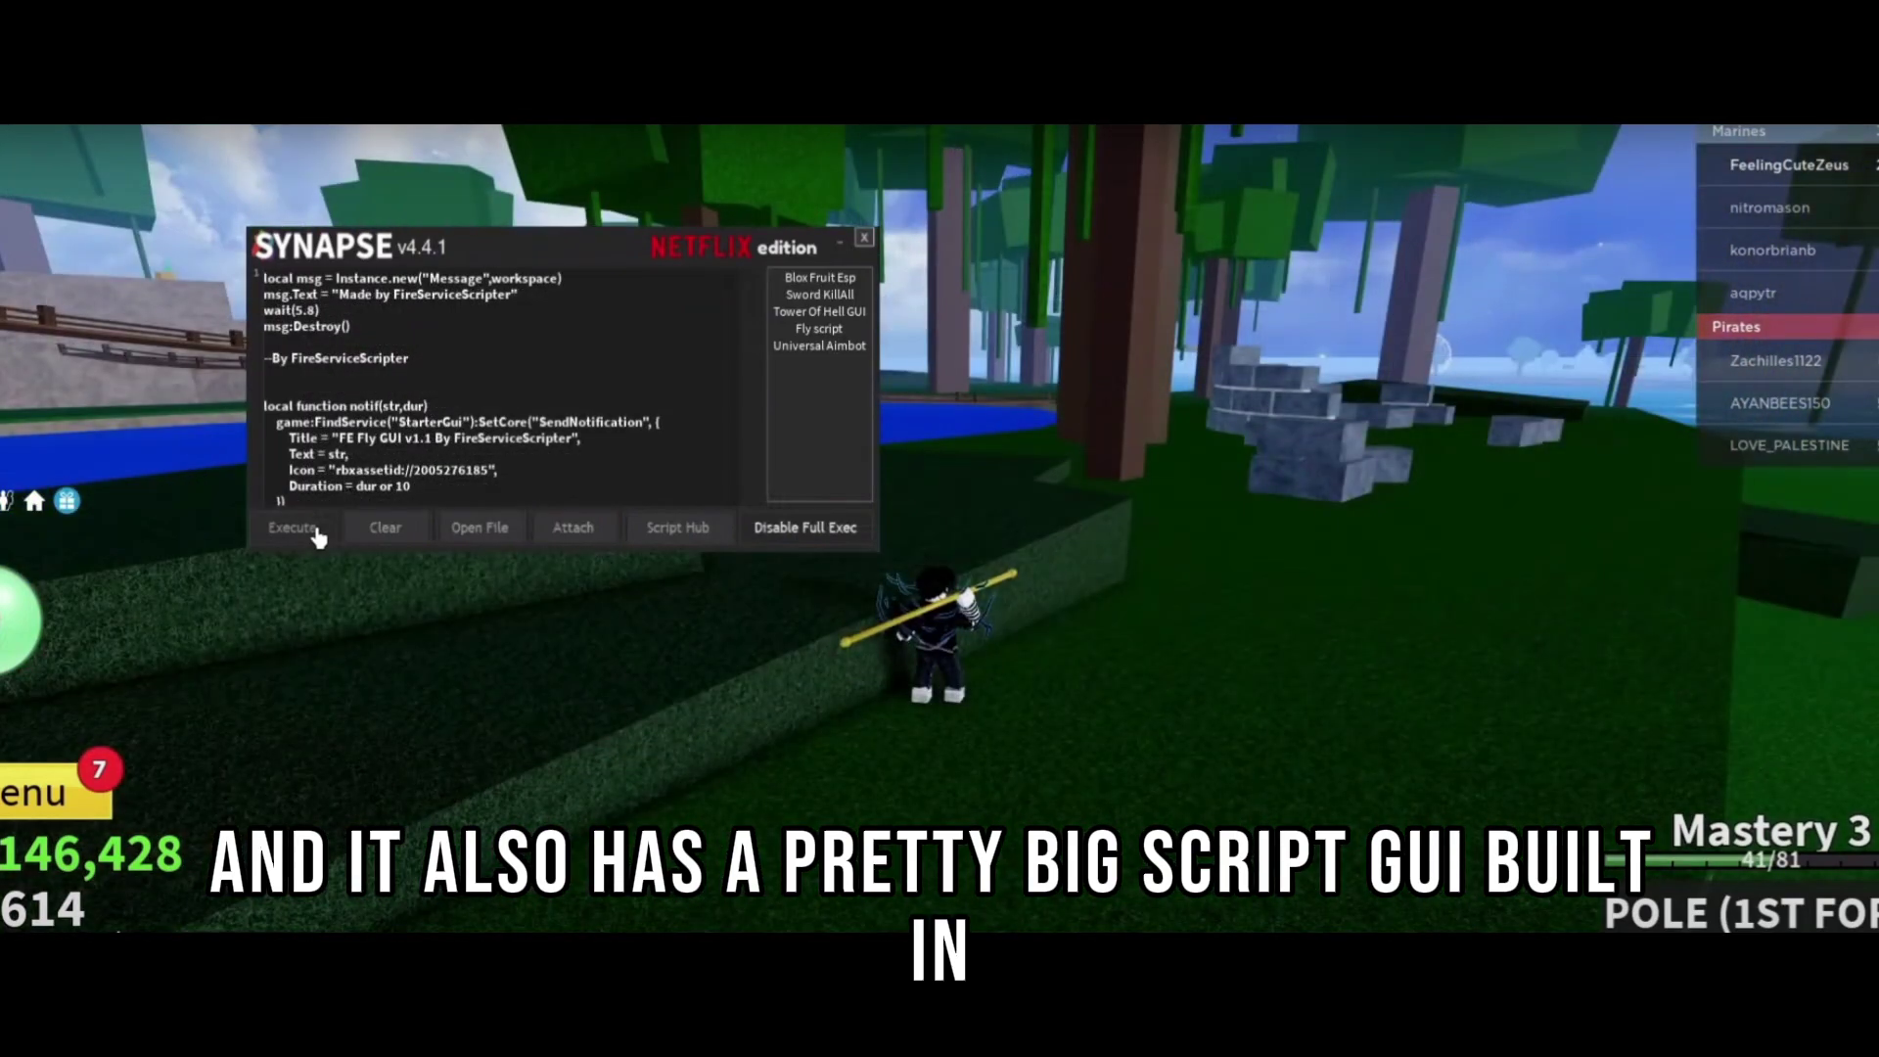
Step: Execute the FE Fly GUI v1.1 script in the Synapse window
{"action": "left_click", "coordinate": [316, 529]}
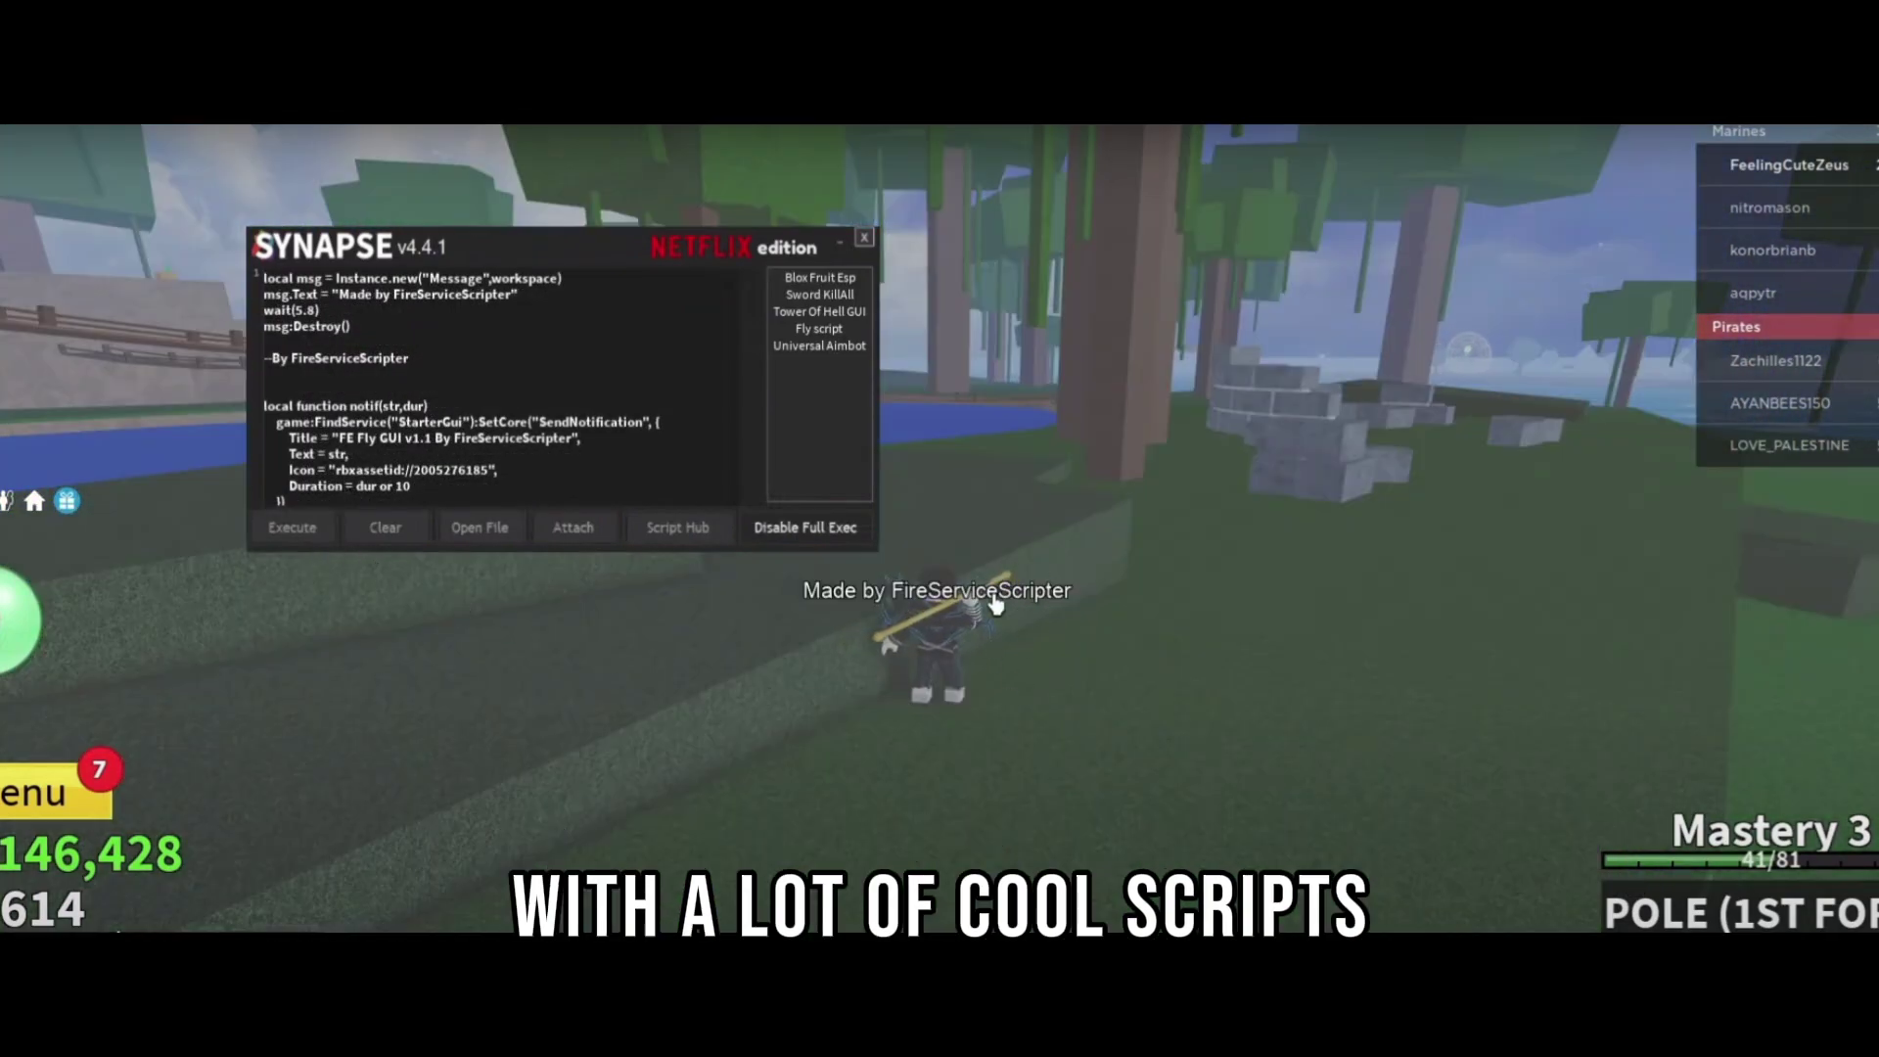